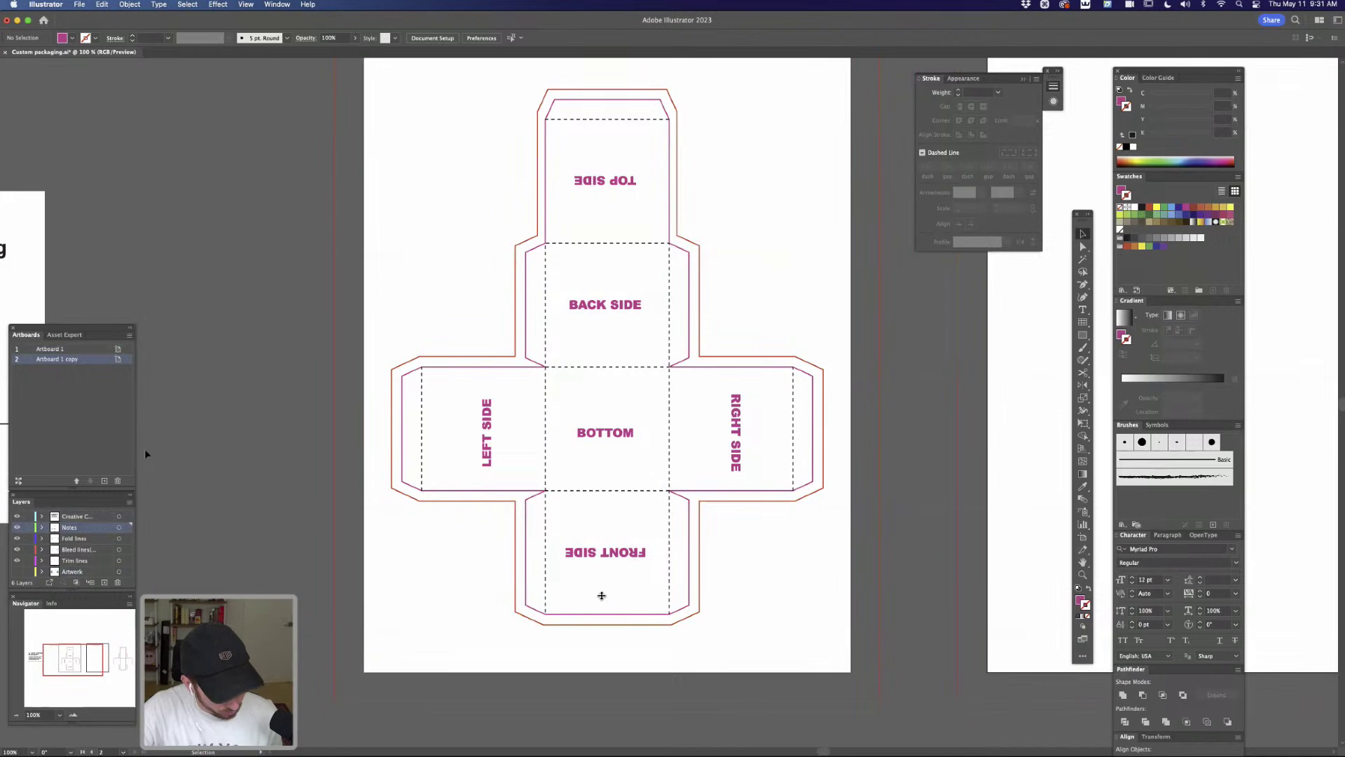
Hide the Notes and Fold lines layers to examine the box template without its side labels and dashed folds
left_click(18, 526)
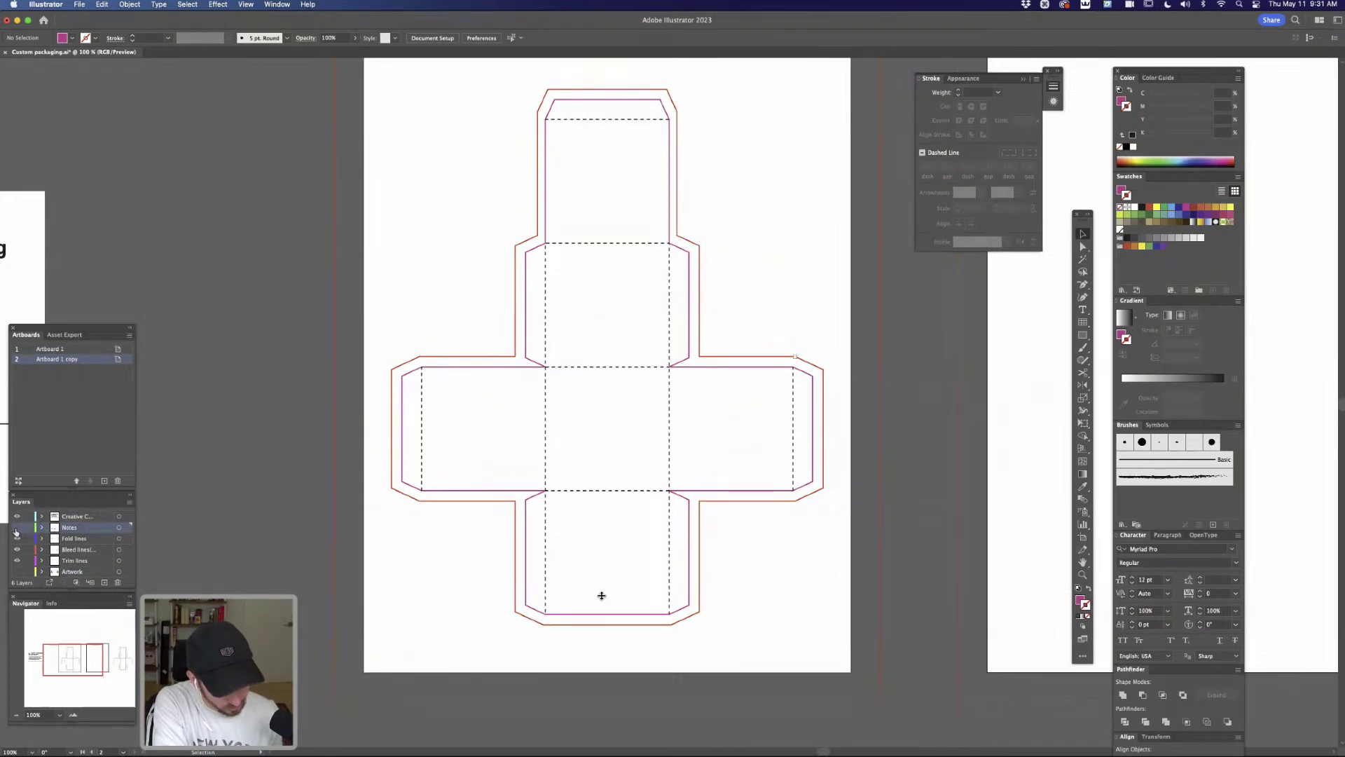
left_click(17, 528)
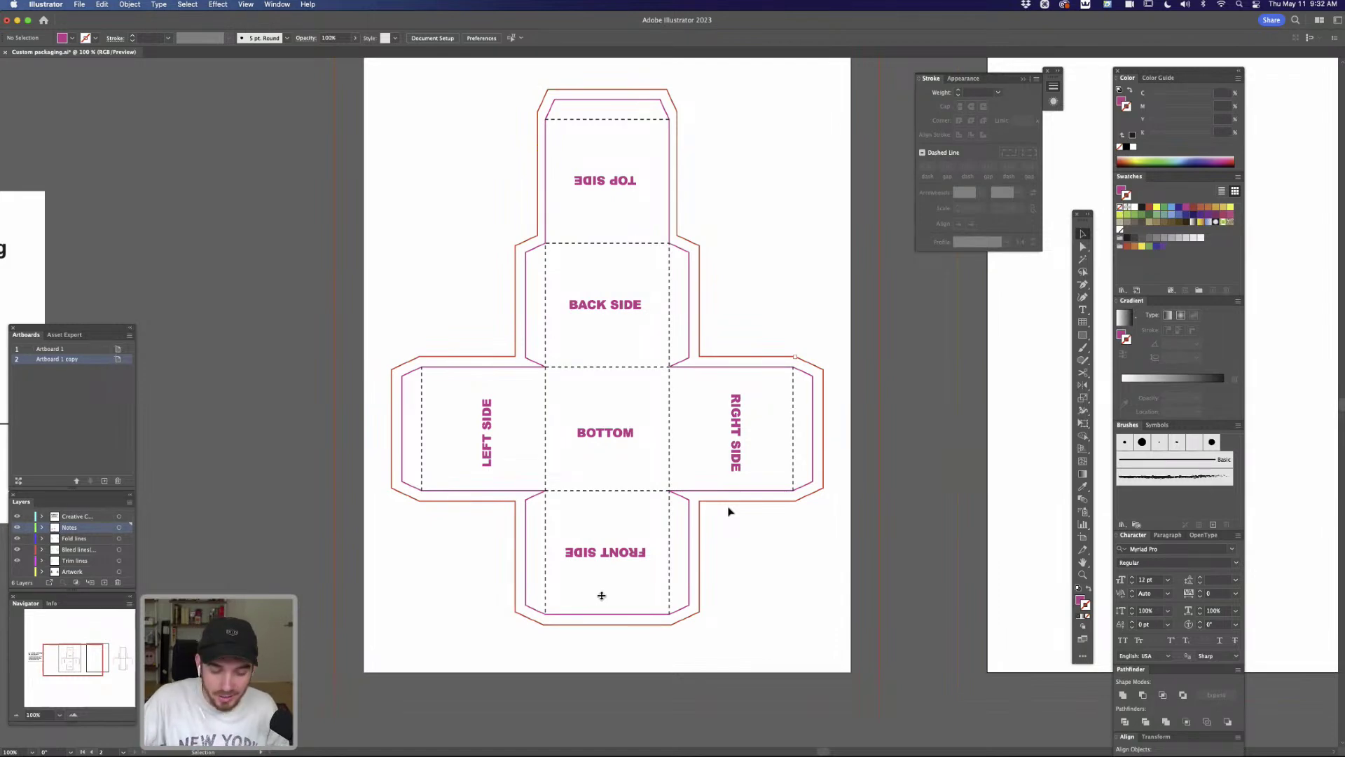
left_click(17, 527)
left_click(47, 538)
left_click(18, 539)
left_click(17, 539)
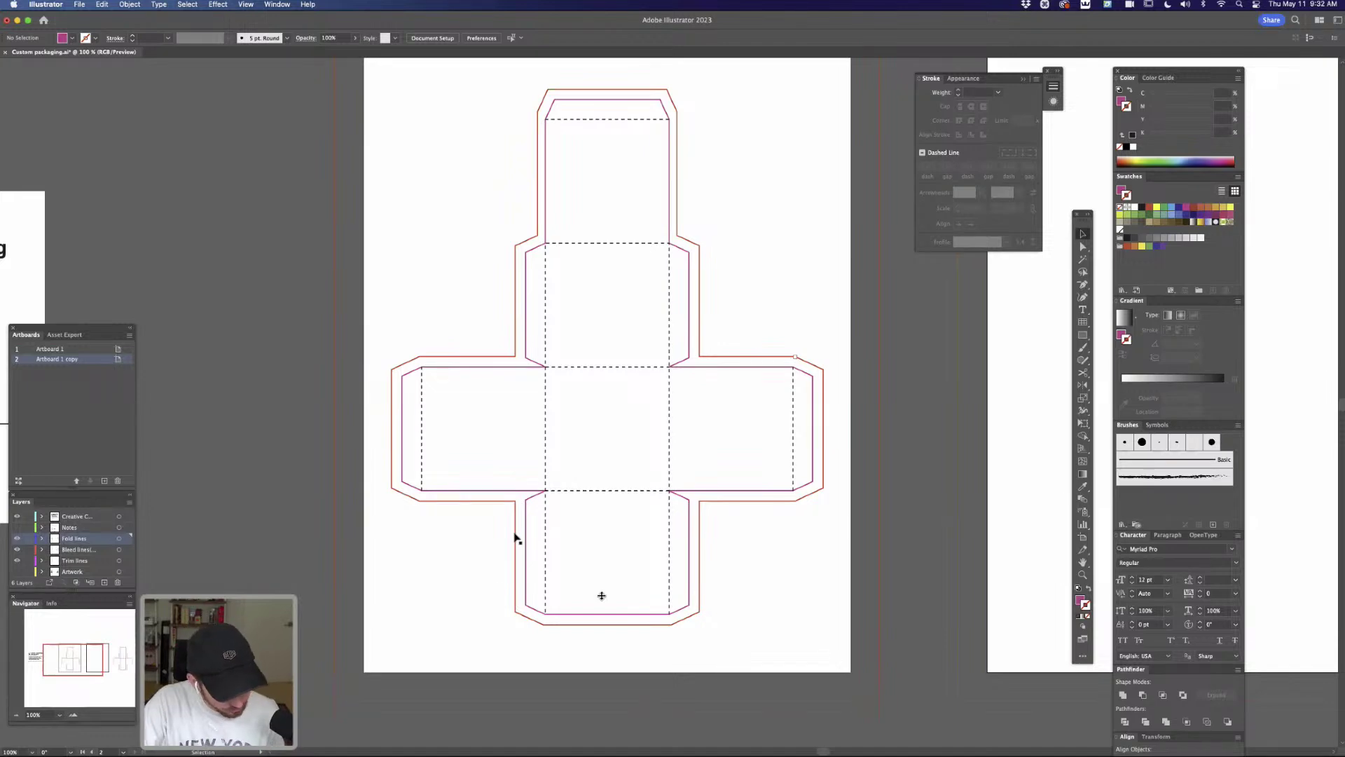
left_click(17, 538)
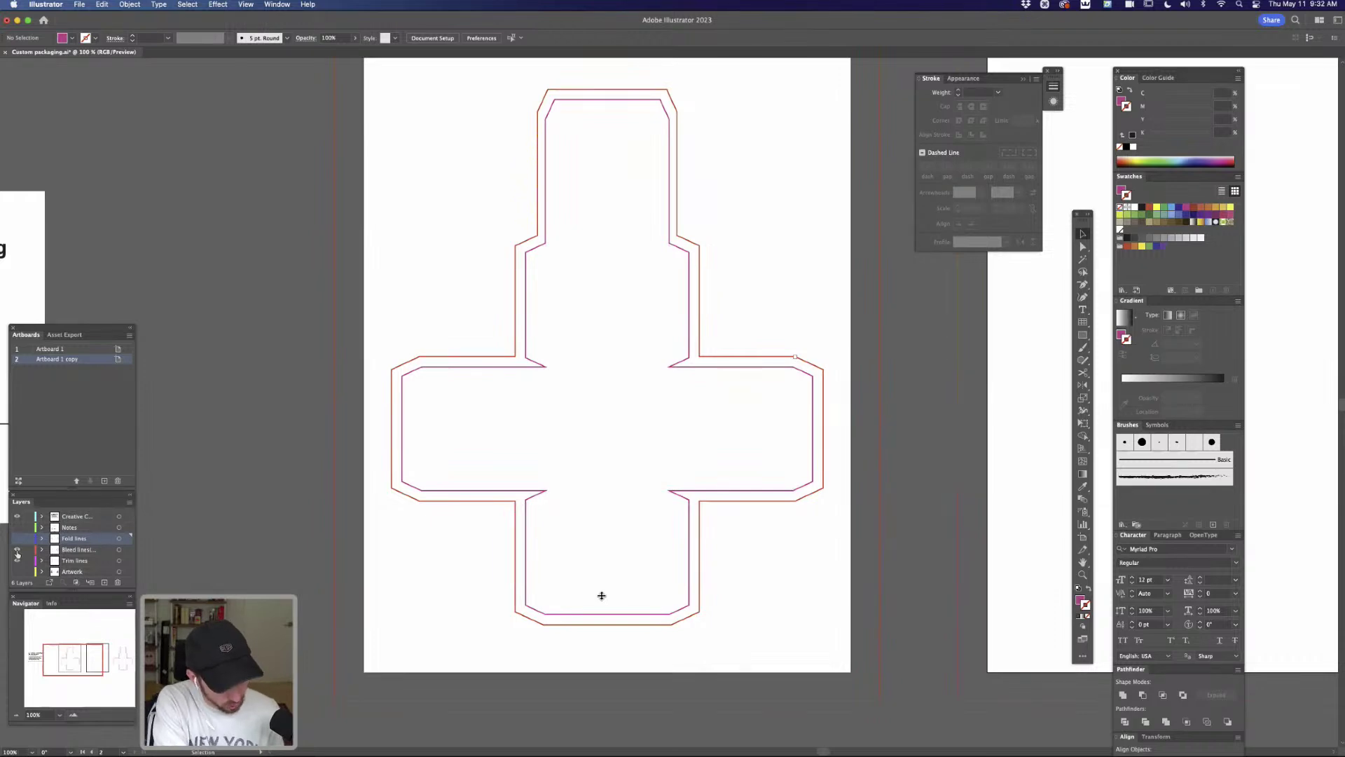
Hide the bleed lines layer and inspect the remaining trim outline of the box
left_click(17, 551)
left_click(18, 550)
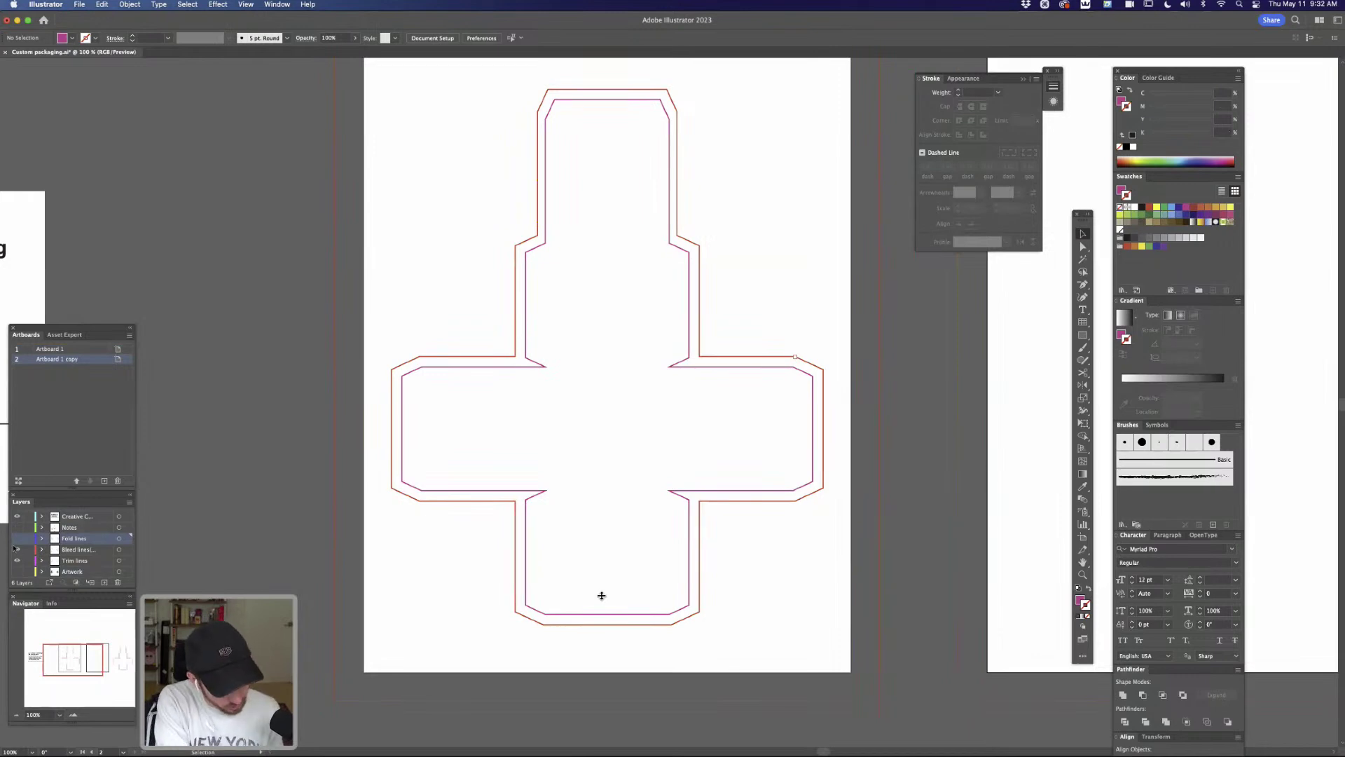
left_click(17, 549)
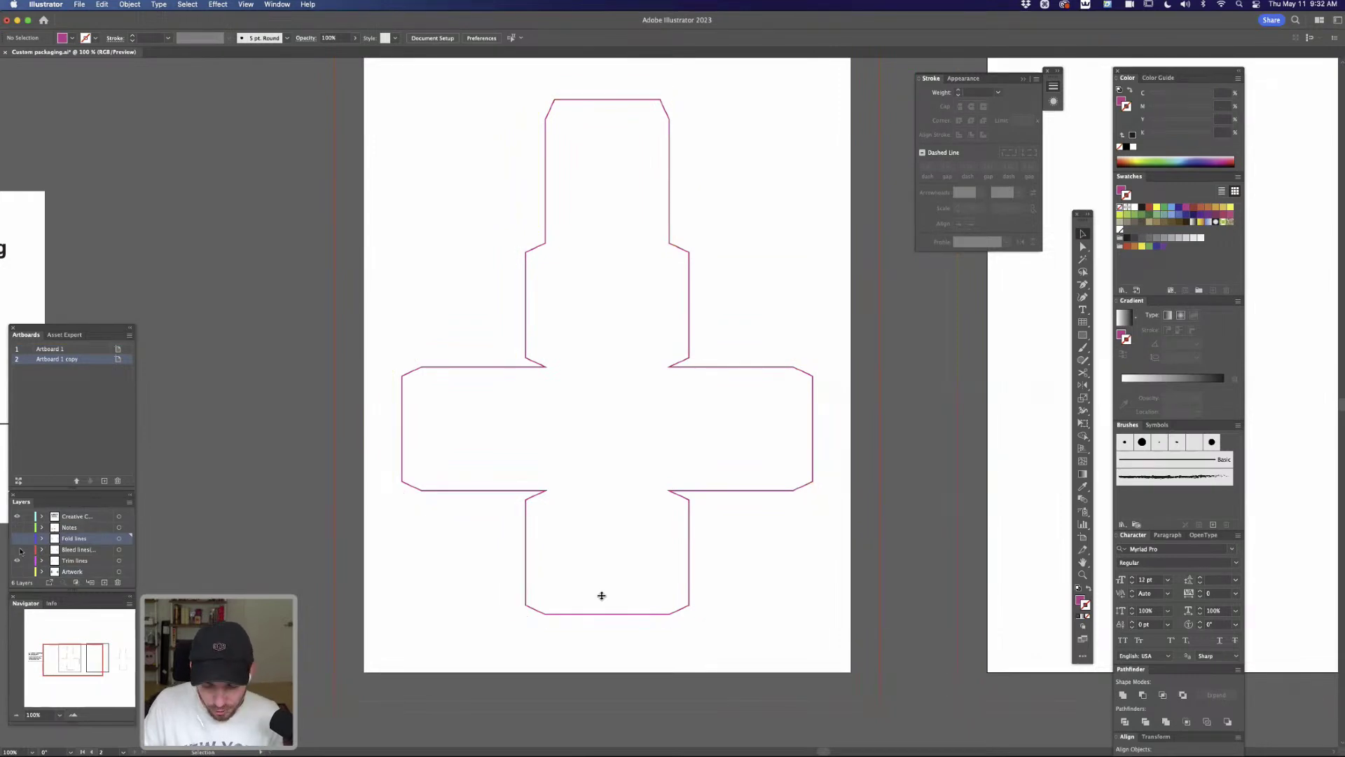
left_click_drag(830, 330, 781, 506)
left_click(869, 602)
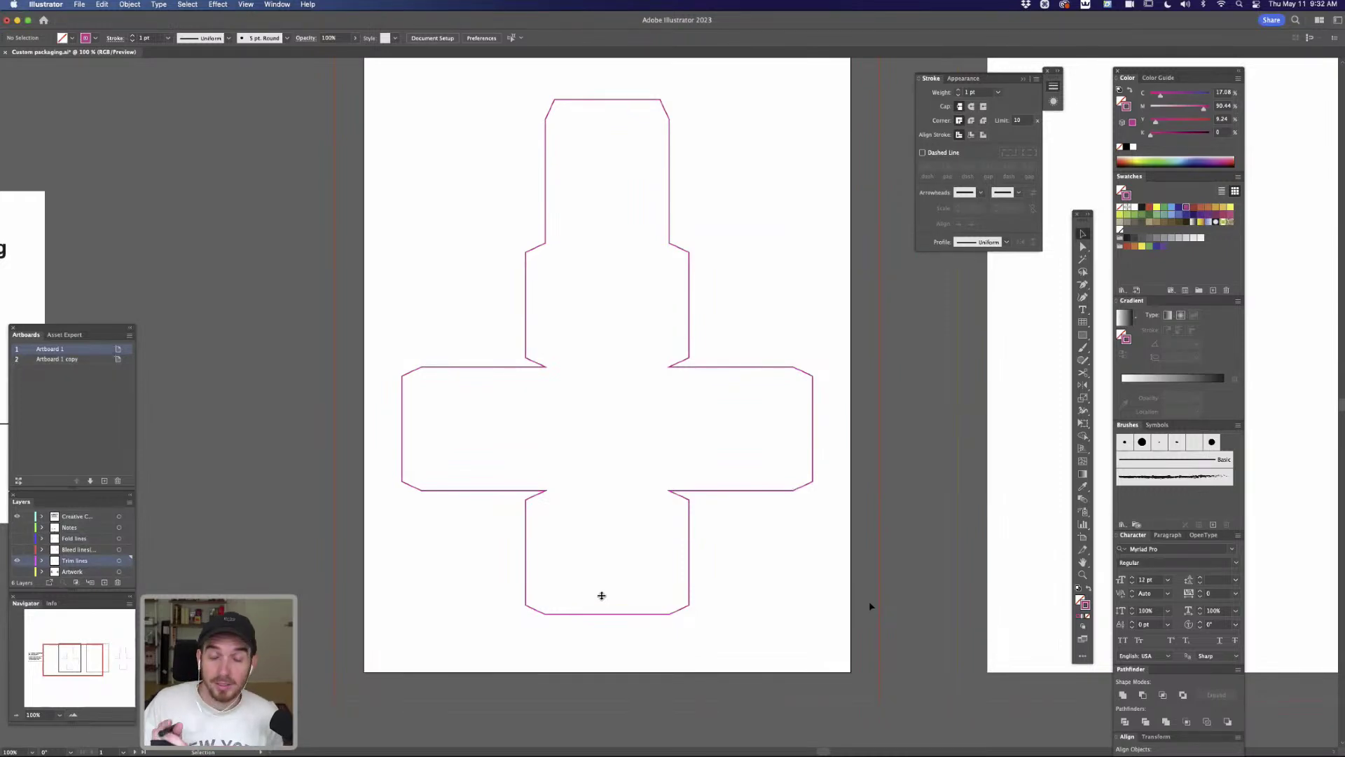
Show the Artwork layer and make the trim, bleed, fold and notes layers visible over it
left_click(17, 571)
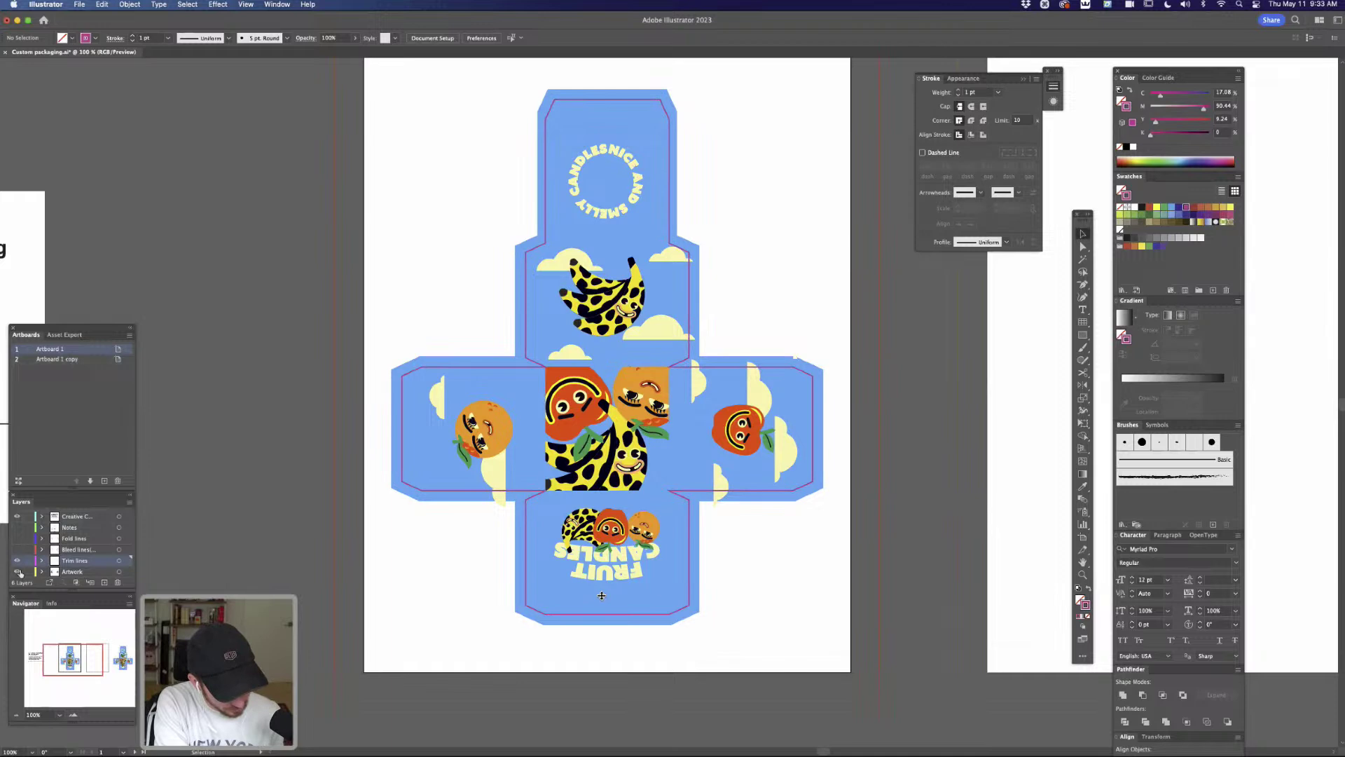
left_click(17, 560)
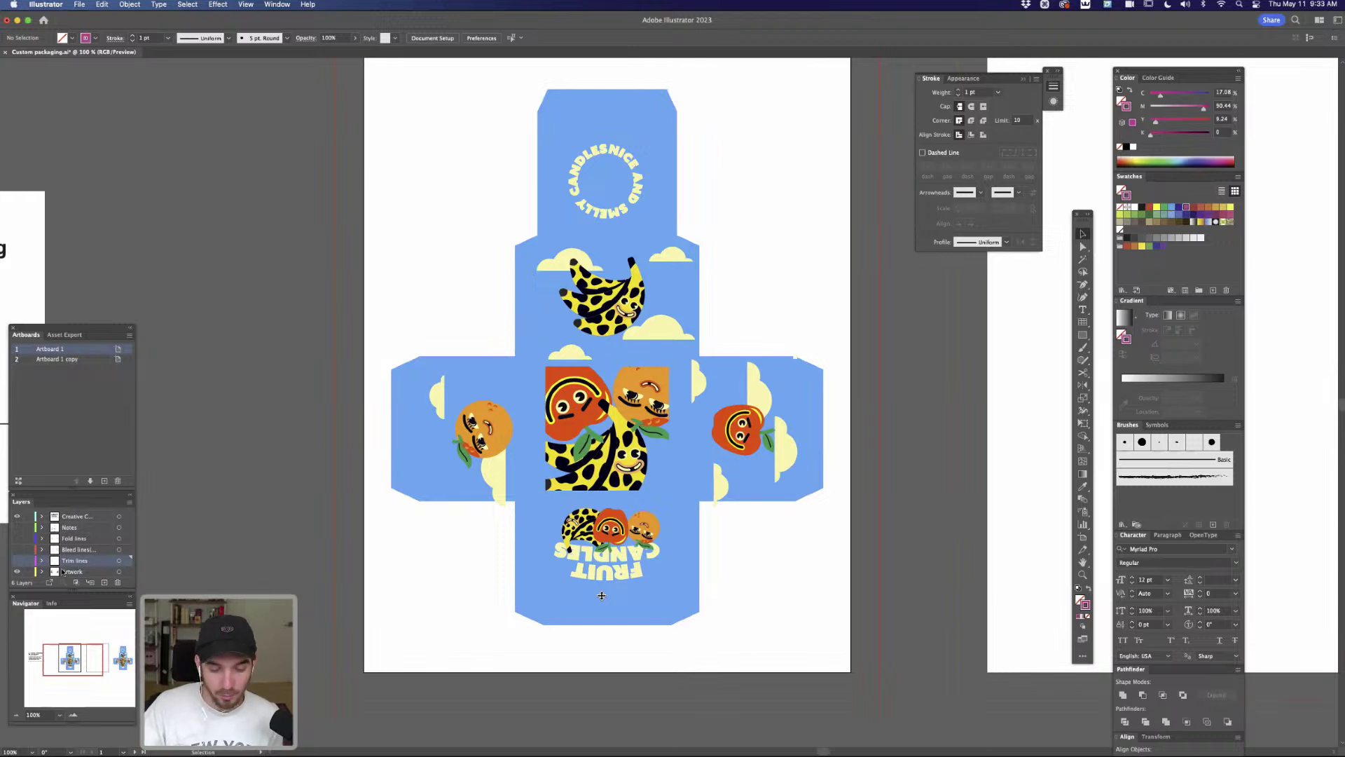
left_click_drag(16, 562, 16, 534)
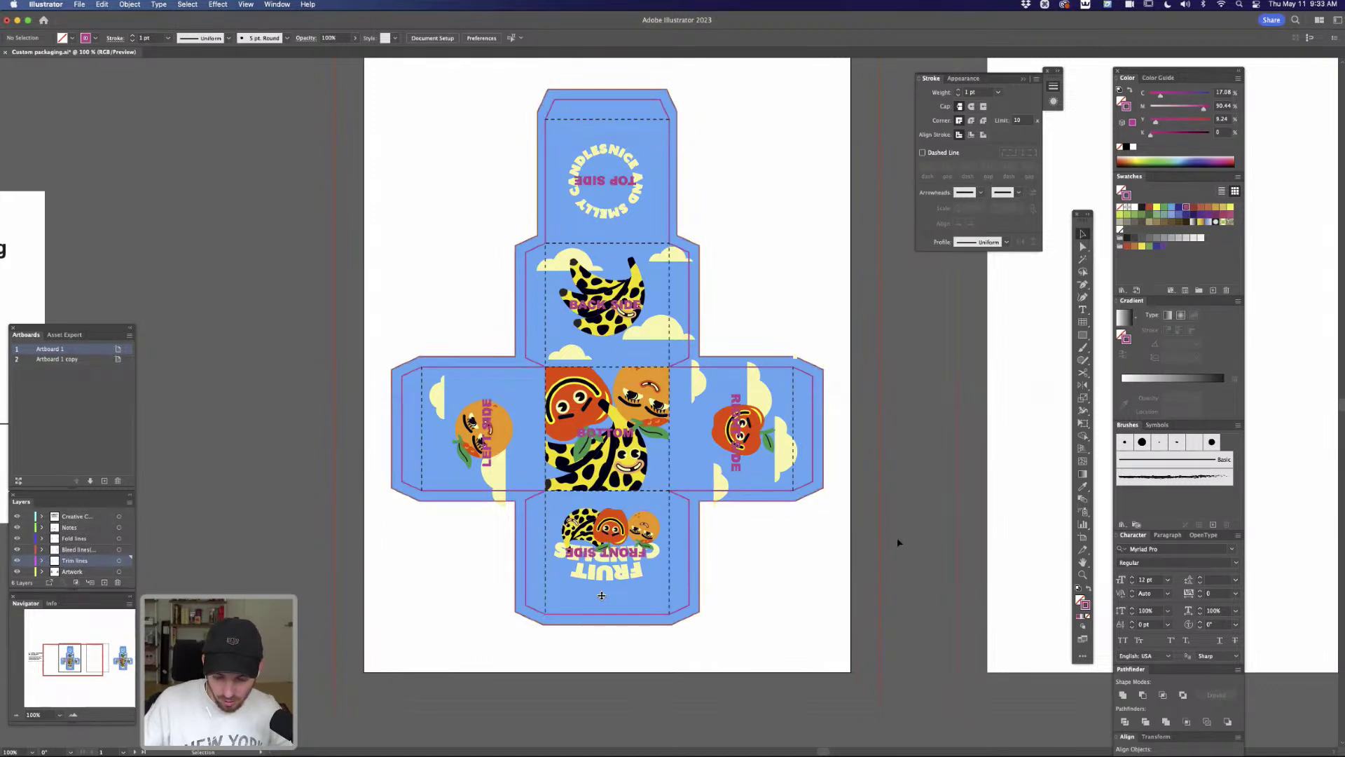
key("space")
left_click_drag(989, 543, 696, 535)
left_click_drag(960, 475, 776, 482)
left_click(307, 365)
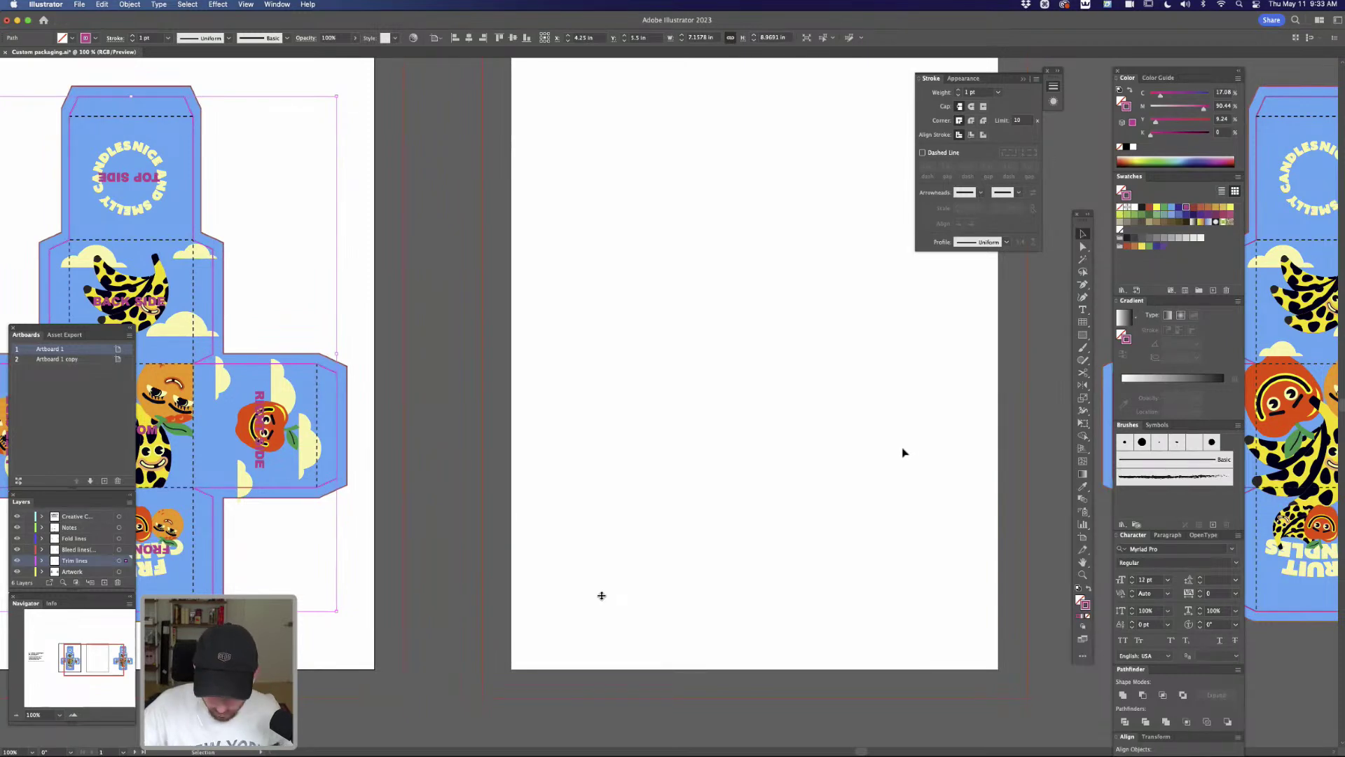
left_click(920, 451)
left_click_drag(918, 451, 776, 465)
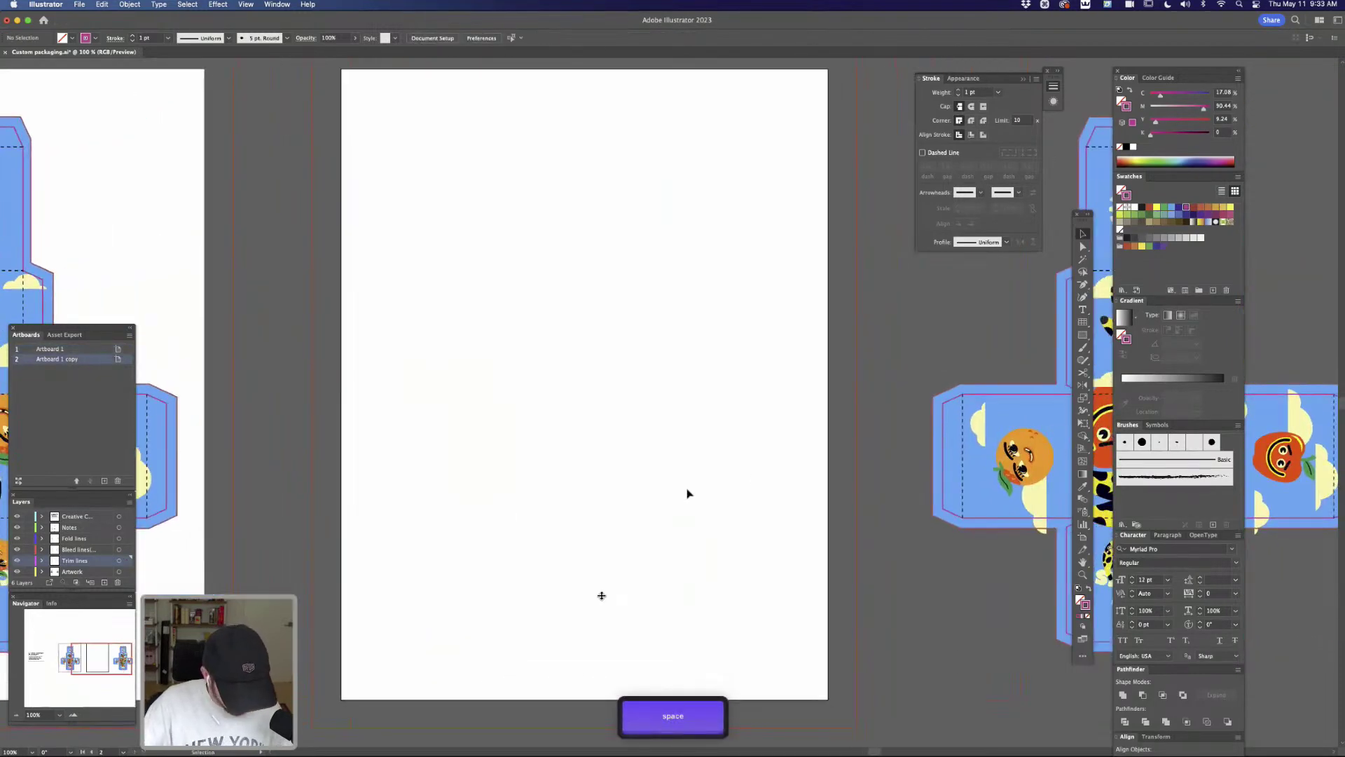
left_click(1083, 336)
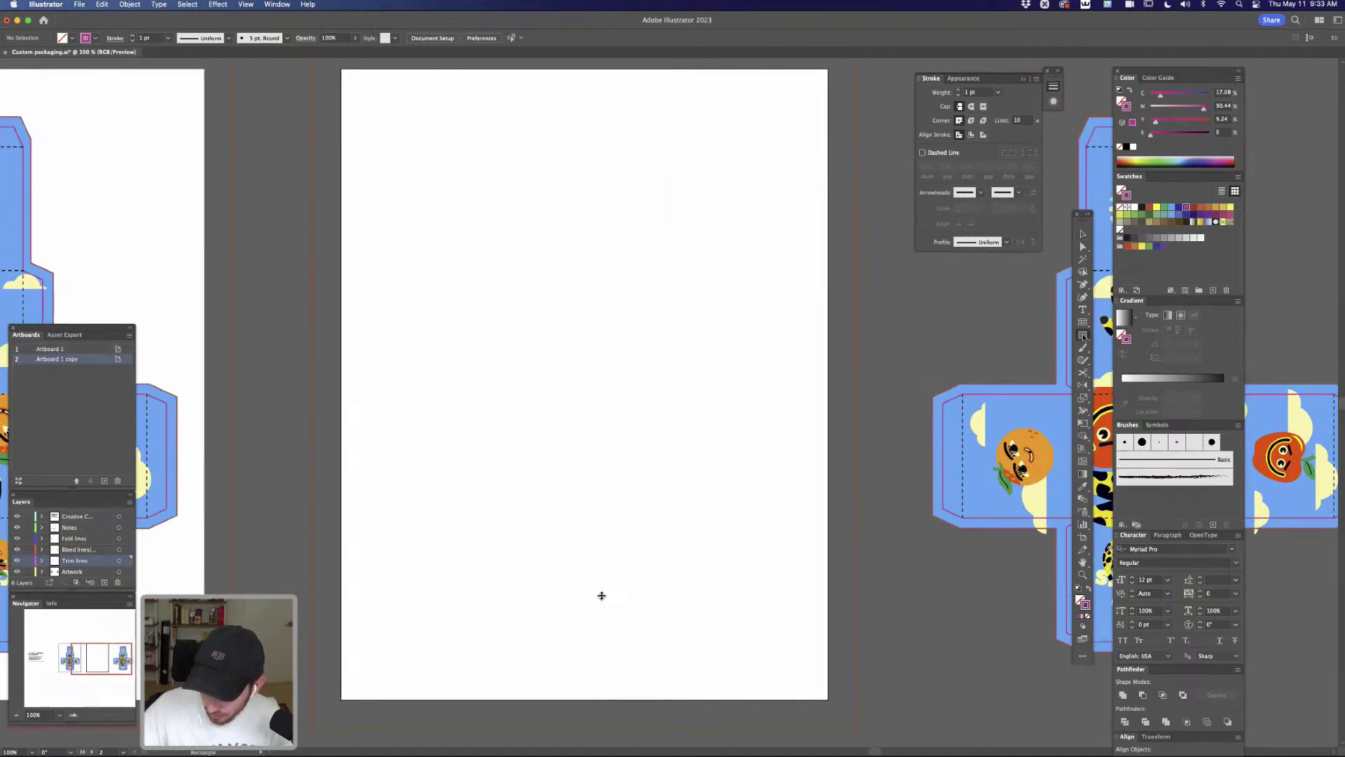
left_click_drag(494, 330, 690, 482)
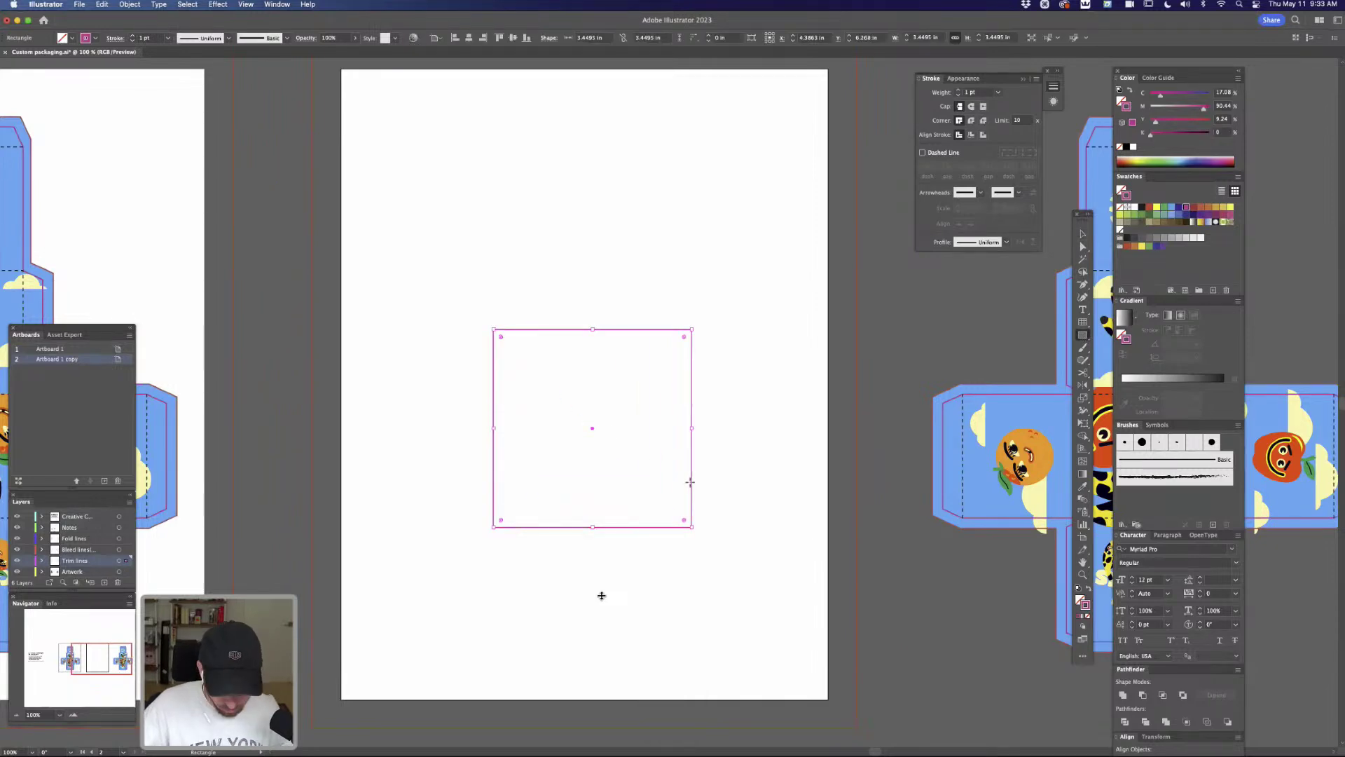
key("Delete")
left_click_drag(580, 401, 581, 402)
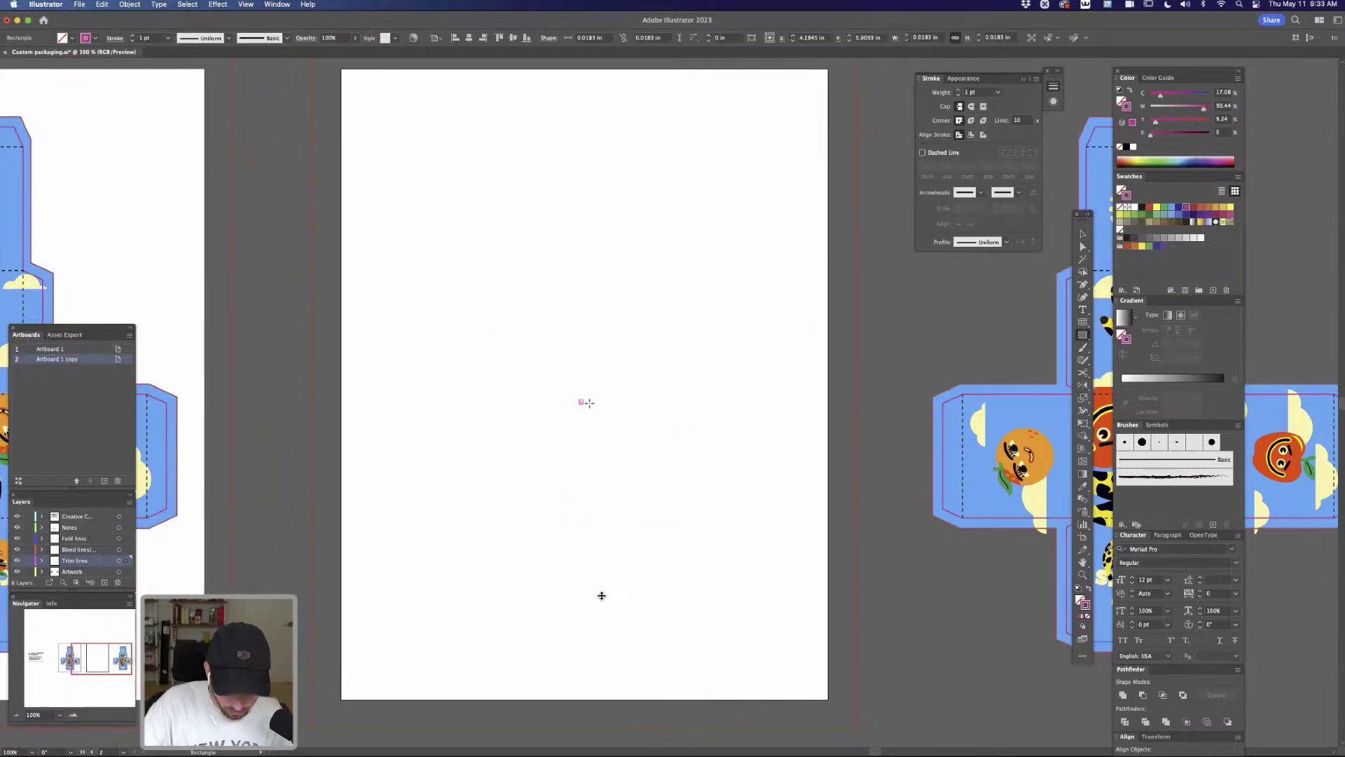
key("Delete")
Create a 3 in by 3 in square on the blank second artboard
left_click(578, 380)
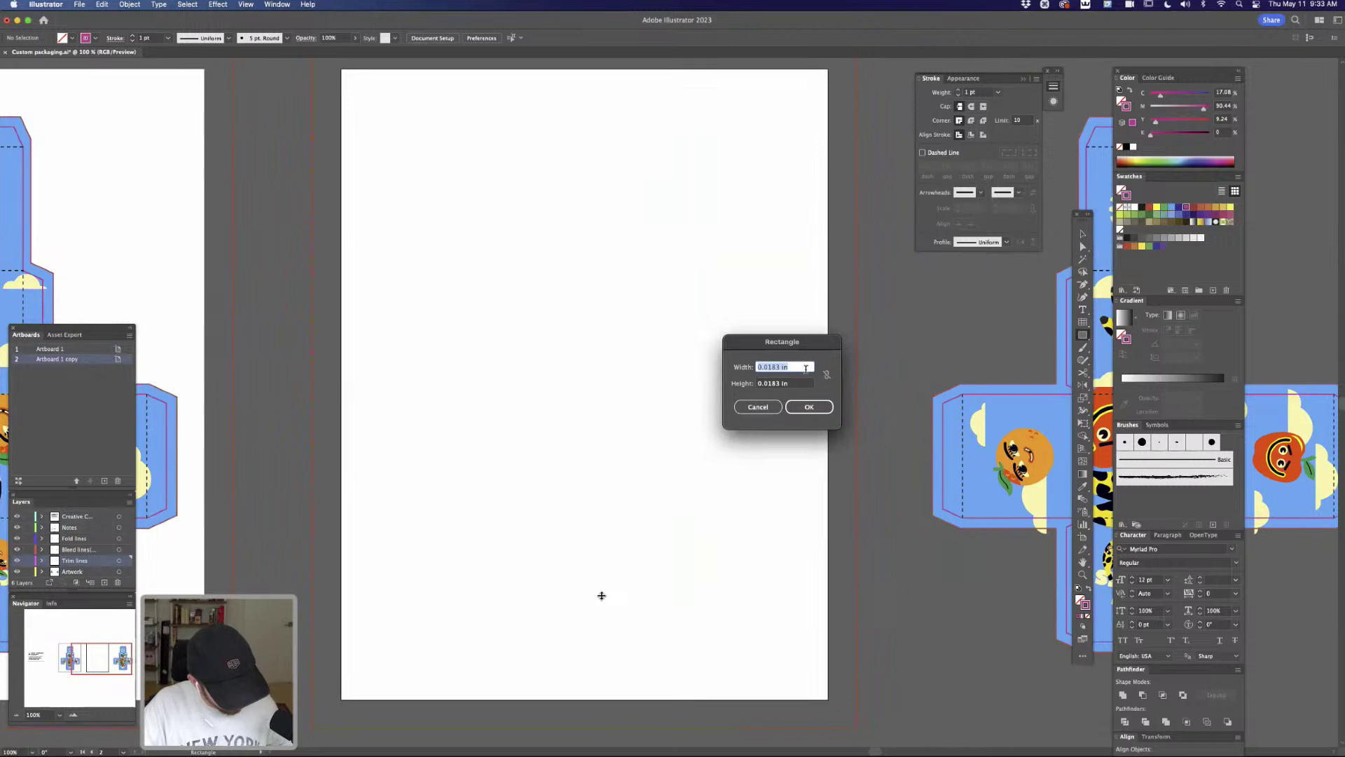
type("3")
key("Tab")
type("3")
key("Return")
key("v")
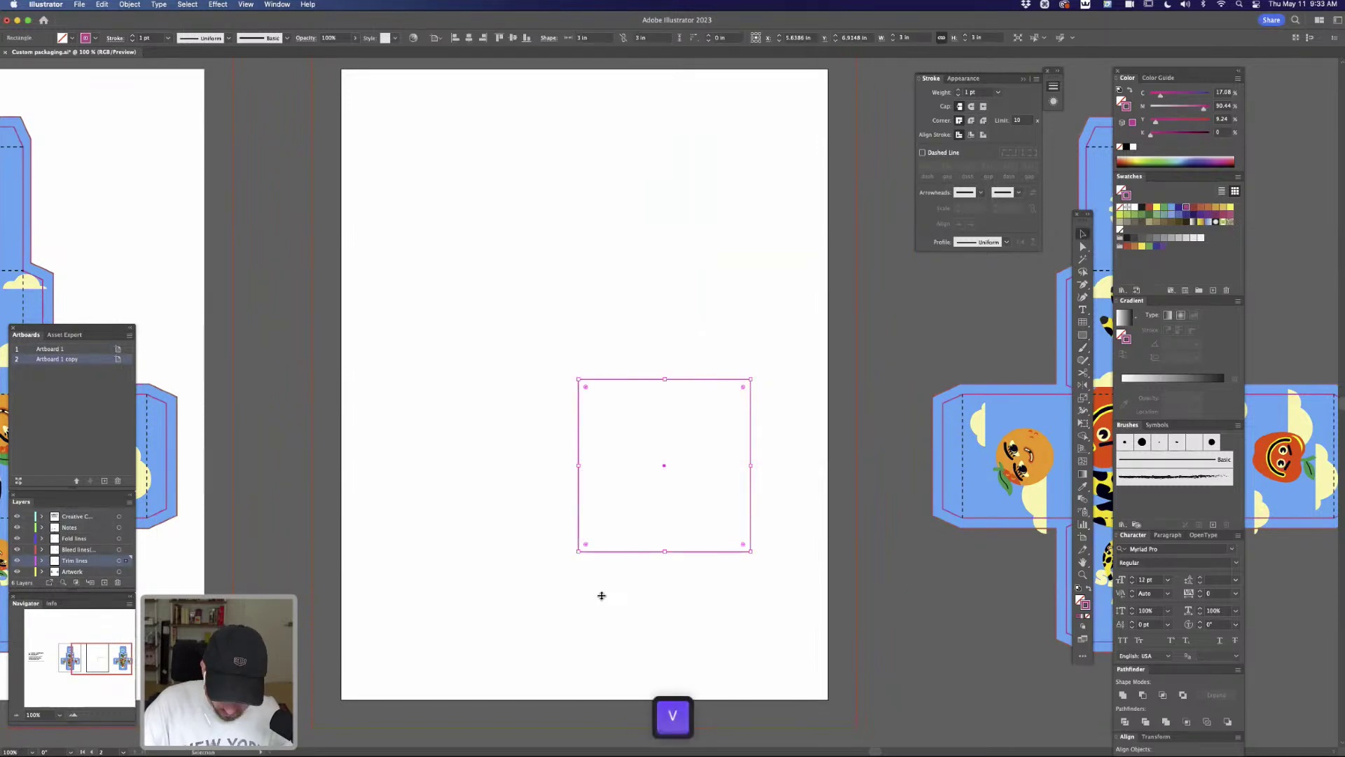
Scale the square down to about 2.03 in and centre it horizontally and vertically on the artboard
left_click_drag(750, 379, 774, 456)
key("space")
left_click_drag(716, 514, 677, 443)
left_click(469, 38)
left_click(512, 38)
left_click(602, 596)
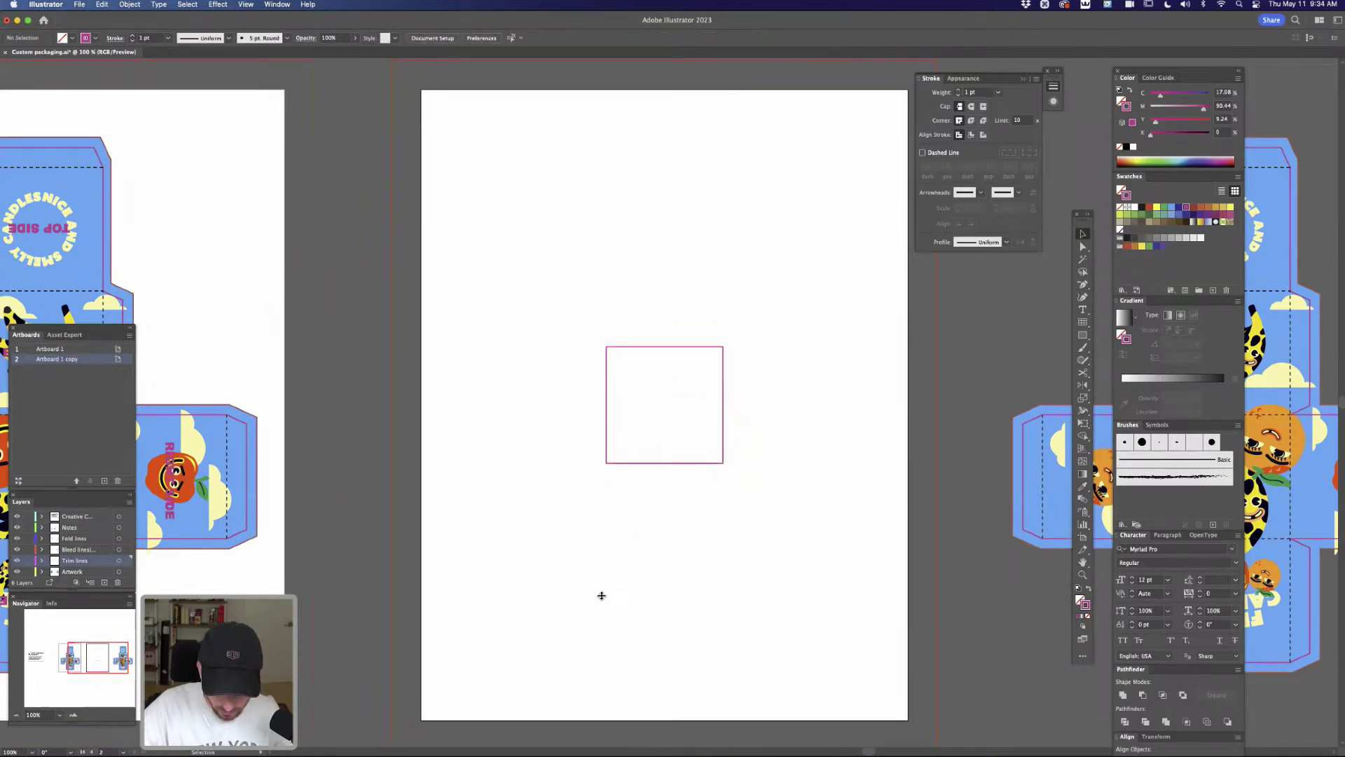
Duplicate the square straight upward, placing the copy just above the original
key("super+equal")
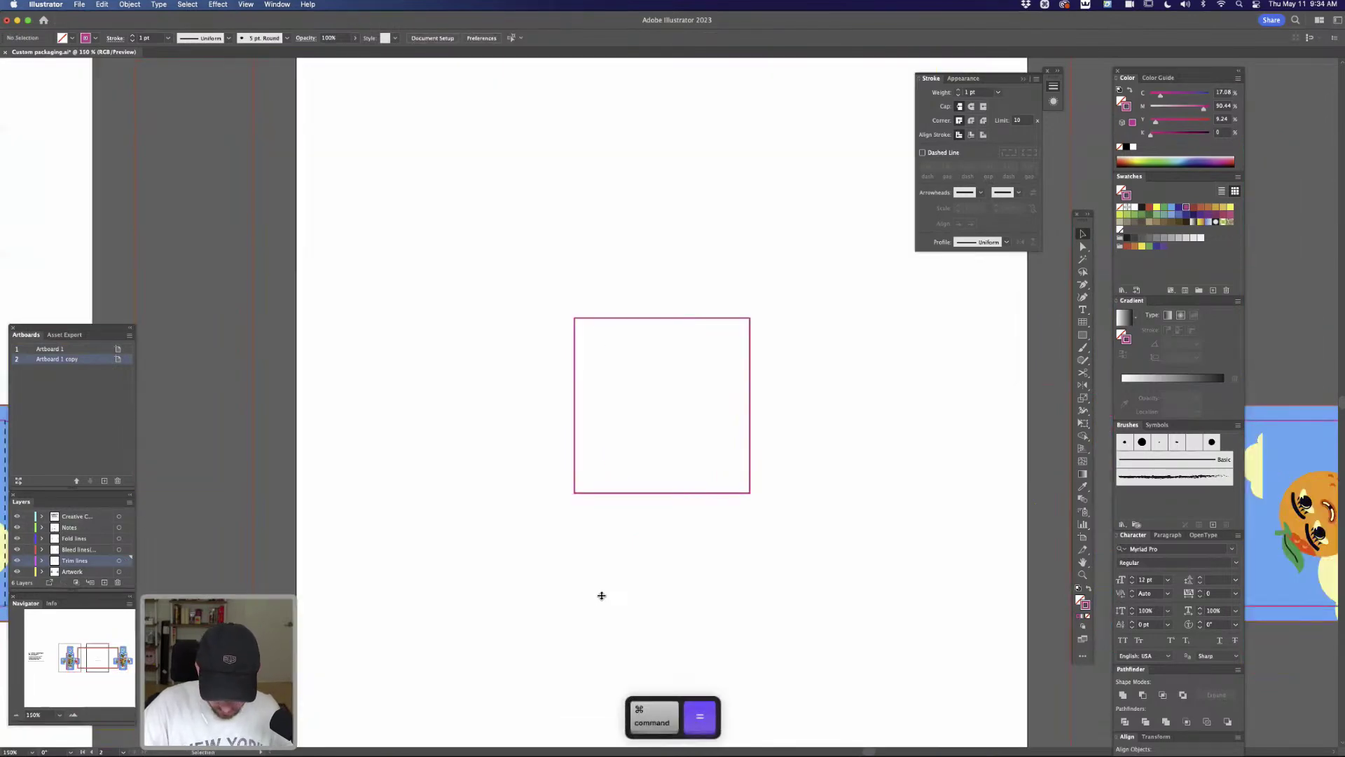
left_click_drag(602, 493, 602, 314)
left_click_drag(601, 594, 601, 595)
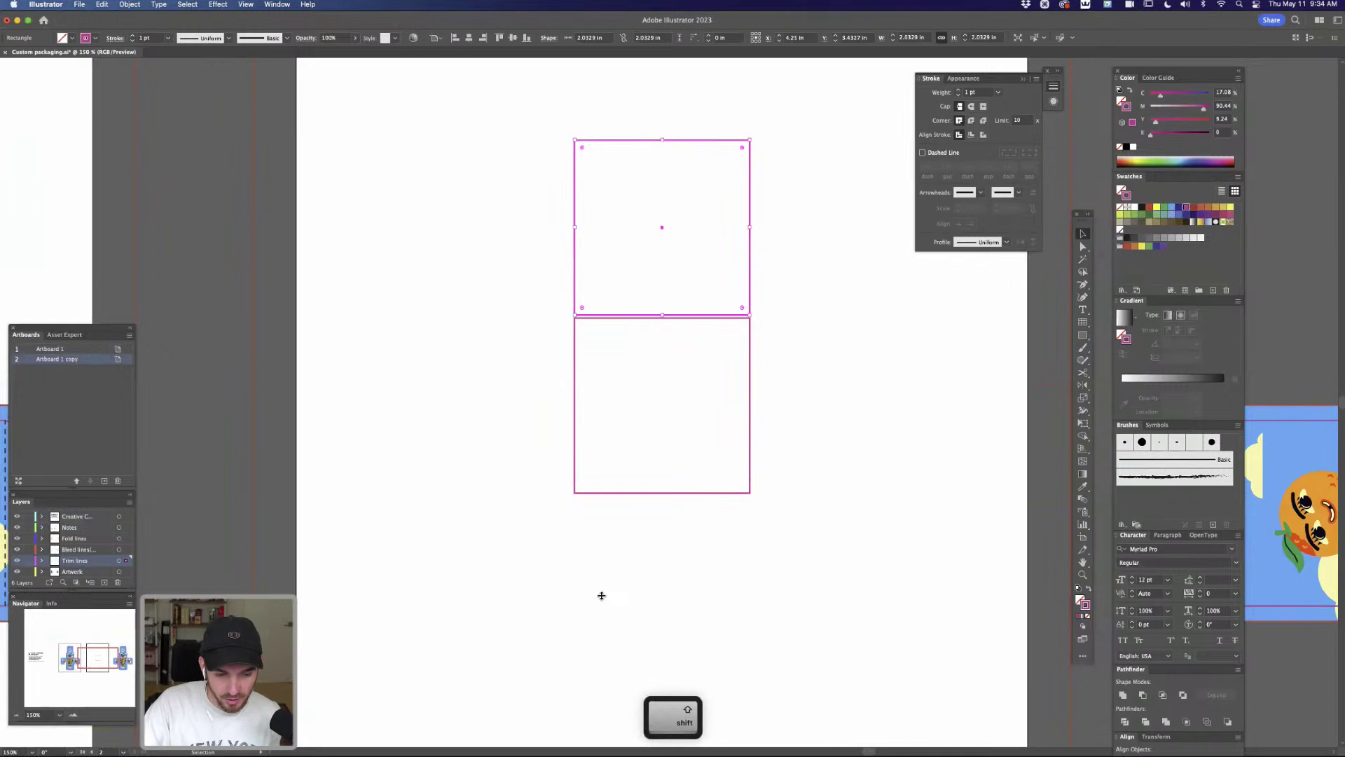
Turn on Smart Guides and snap the upper copy onto the top edge of the original square
left_click(275, 5)
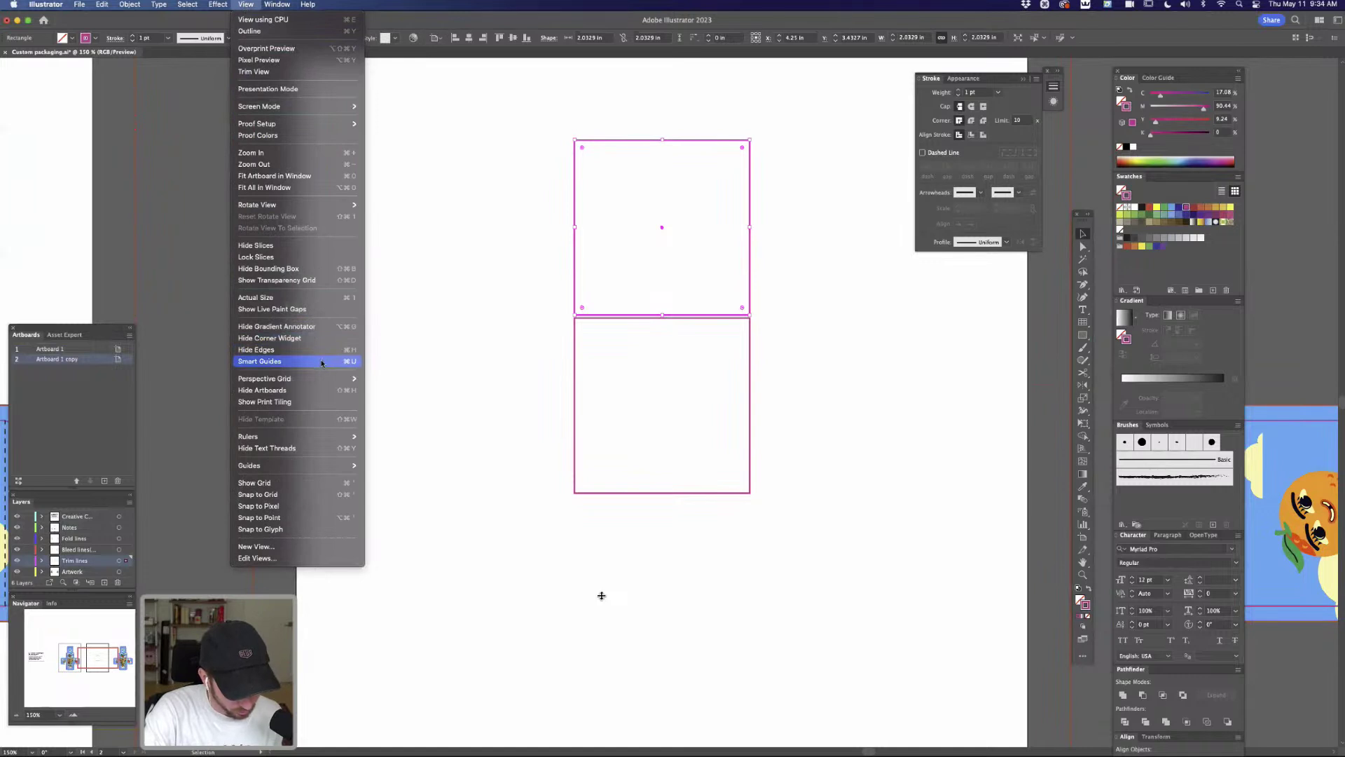
left_click(321, 362)
left_click(769, 255)
left_click_drag(751, 253, 750, 255)
left_click(783, 261)
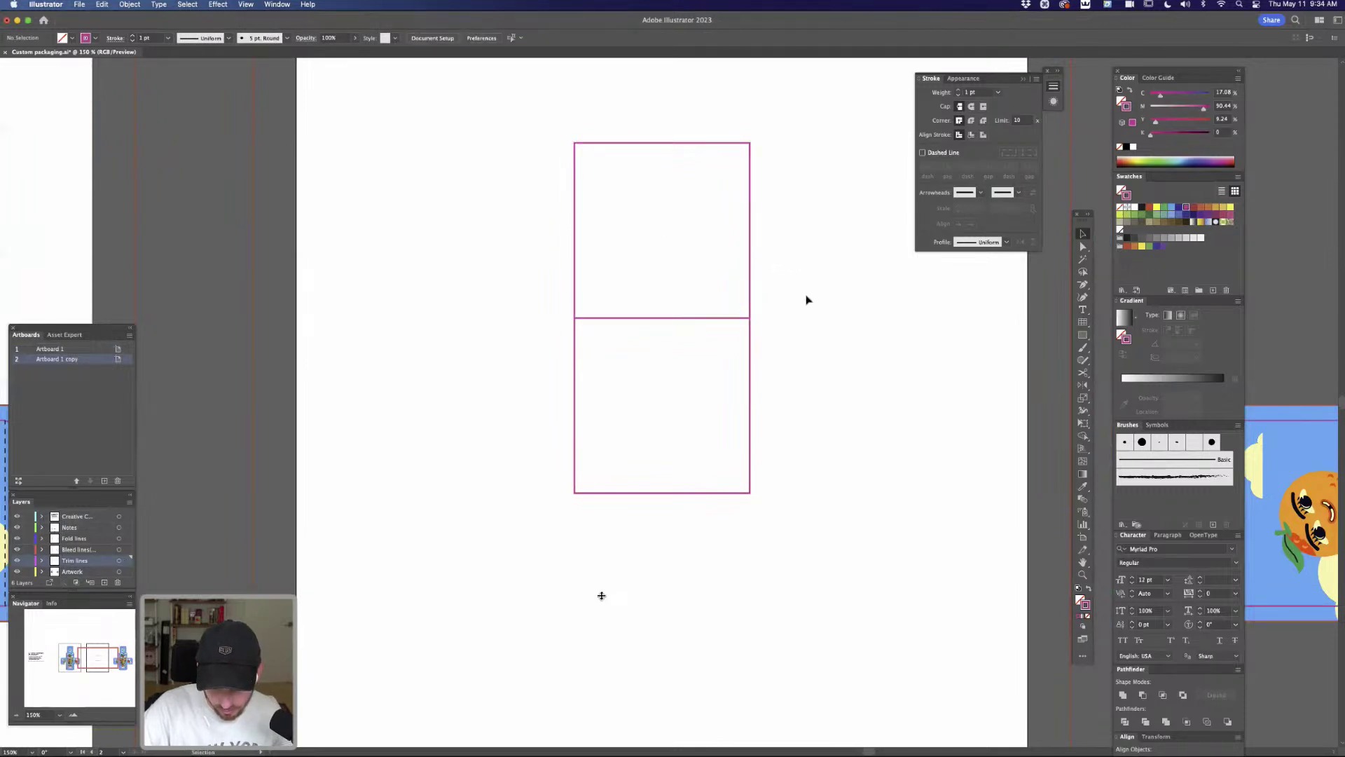
Duplicate the centre square directly below itself with shared edges and check the alignment in Outline view
key("super")
key("super+minus")
key("super+minus")
scroll(781, 375, "up", 1)
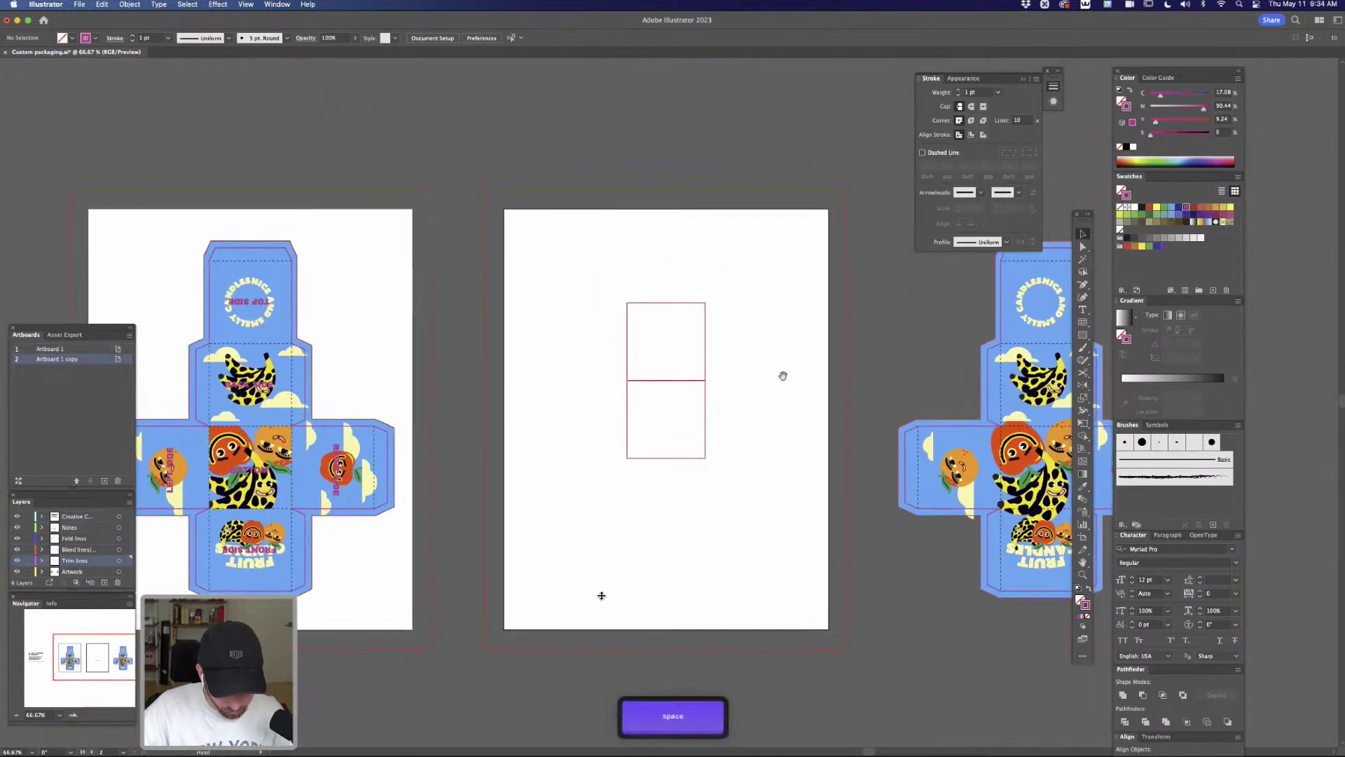
left_click_drag(706, 417, 838, 423)
left_click(723, 478)
key("z")
key("v")
left_click_drag(759, 469, 758, 467)
key("super+y")
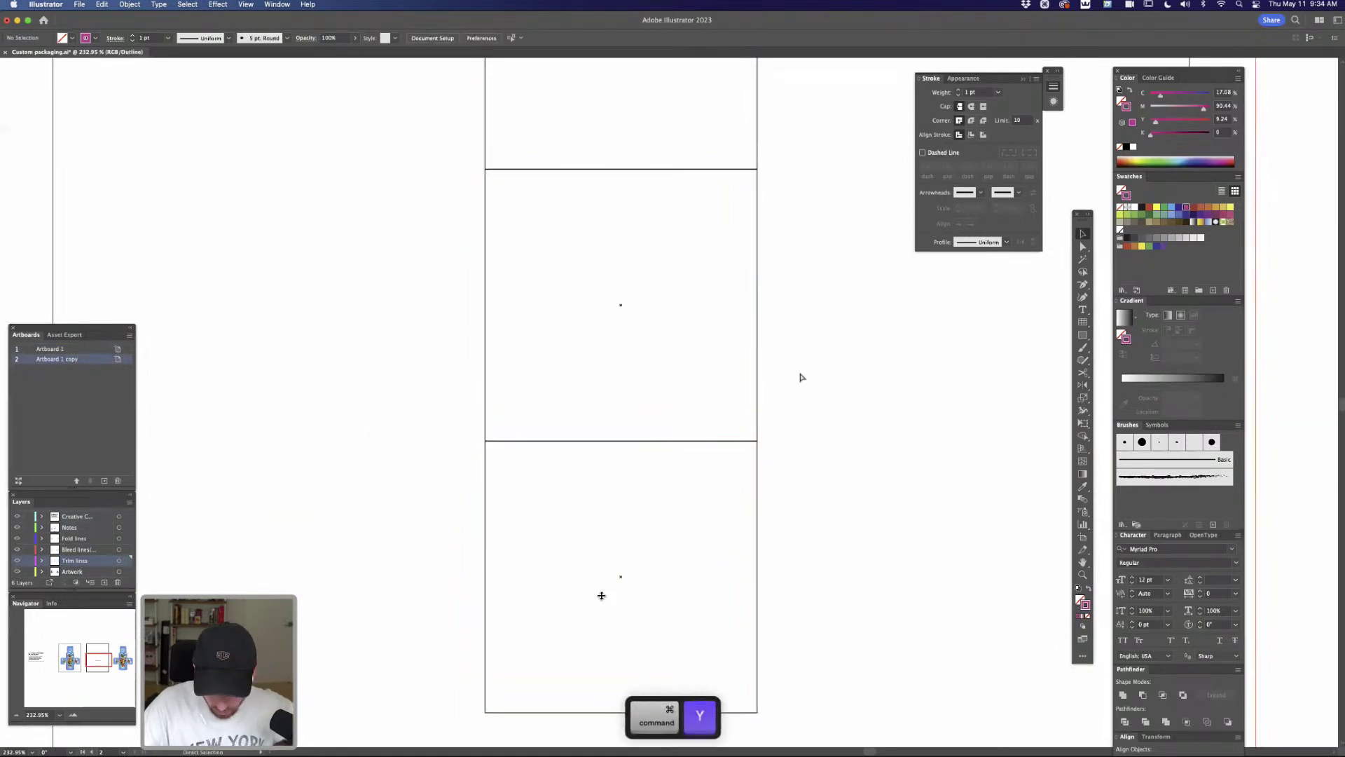
key("super+y")
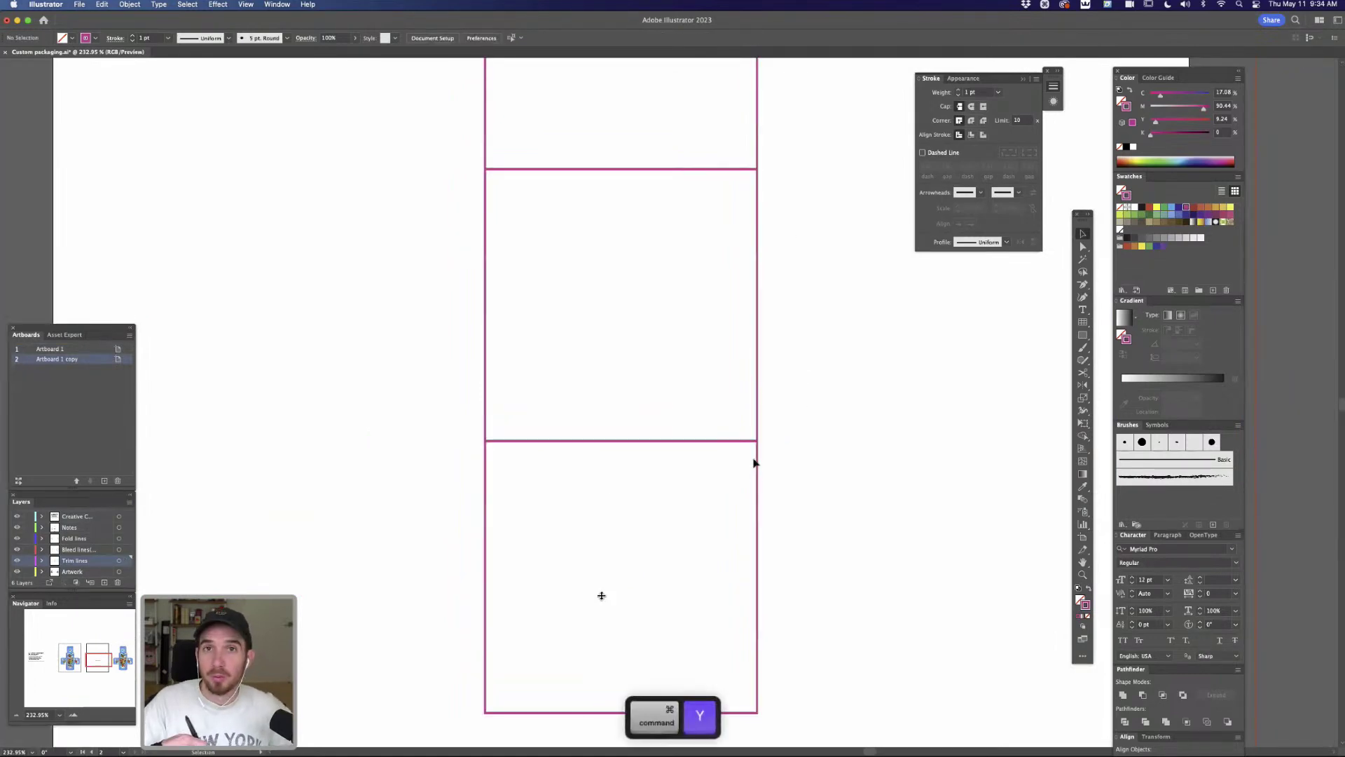
Duplicate the topmost square upward to make a vertical column of four squares with shared edges
key("super+minus")
key("super+minus")
key("super+minus")
key("super+minus")
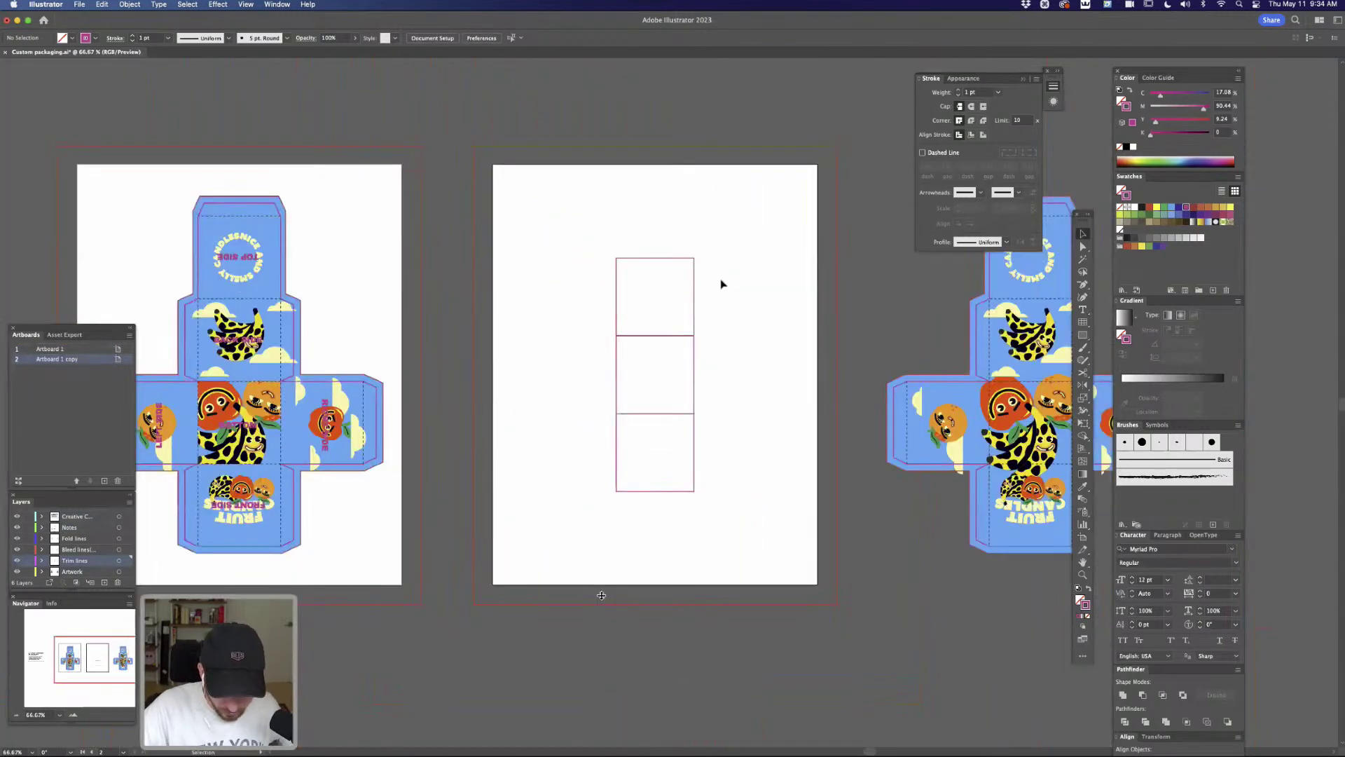
left_click_drag(695, 307, 754, 238)
key("z")
key("v")
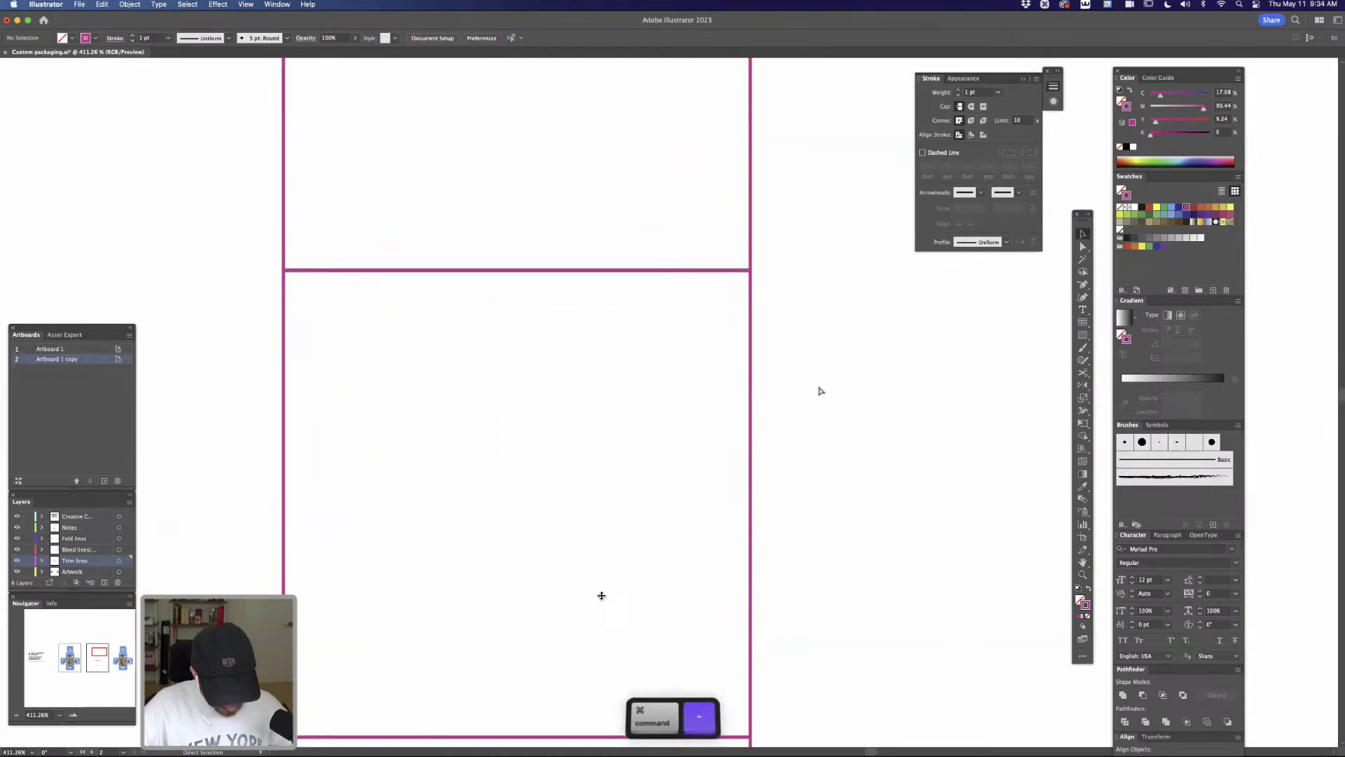
Duplicate the square at the artboard's centre to its right and check the shared edge in Outline view
key("super+minus")
key("super+minus")
key("super+minus")
key("super+minus")
key("super+minus")
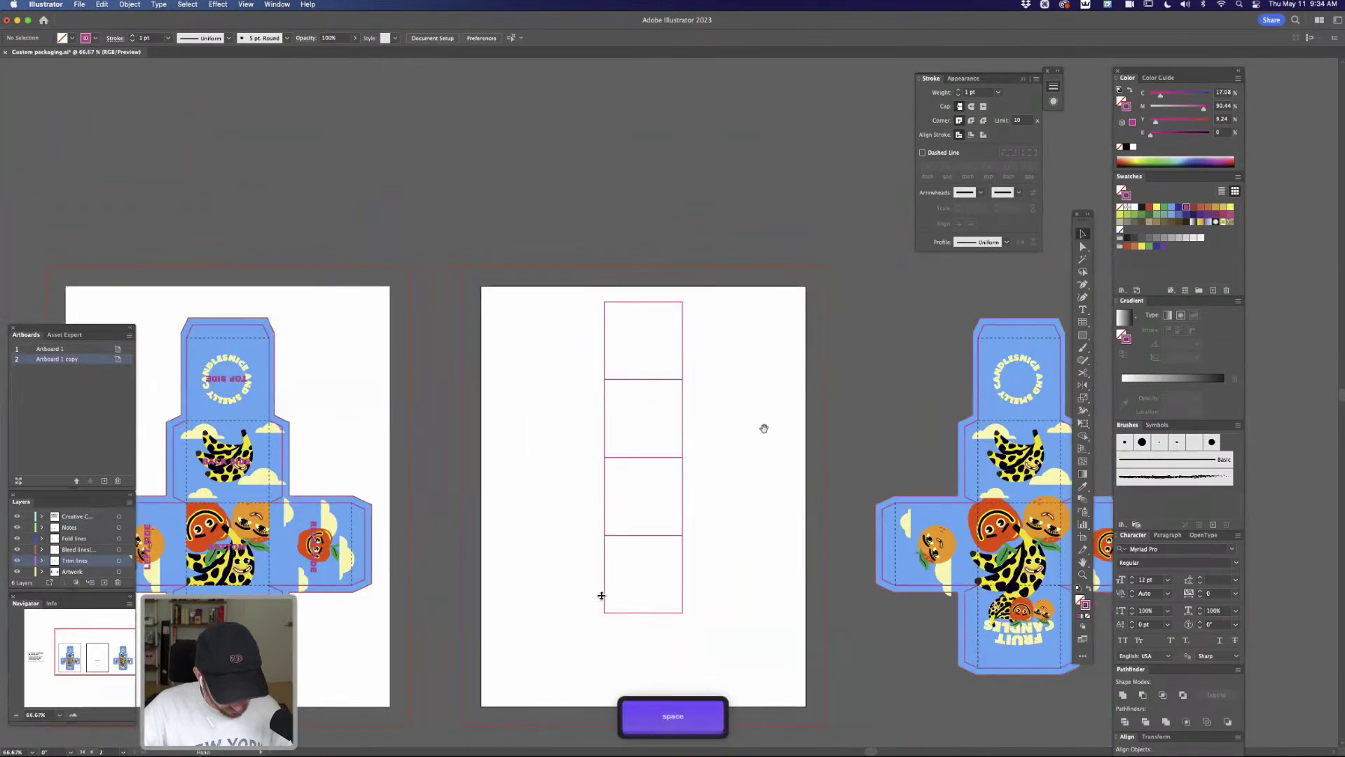
left_click_drag(756, 433, 781, 397)
left_click_drag(699, 468, 776, 465)
key("z")
left_click_drag(693, 456, 949, 379)
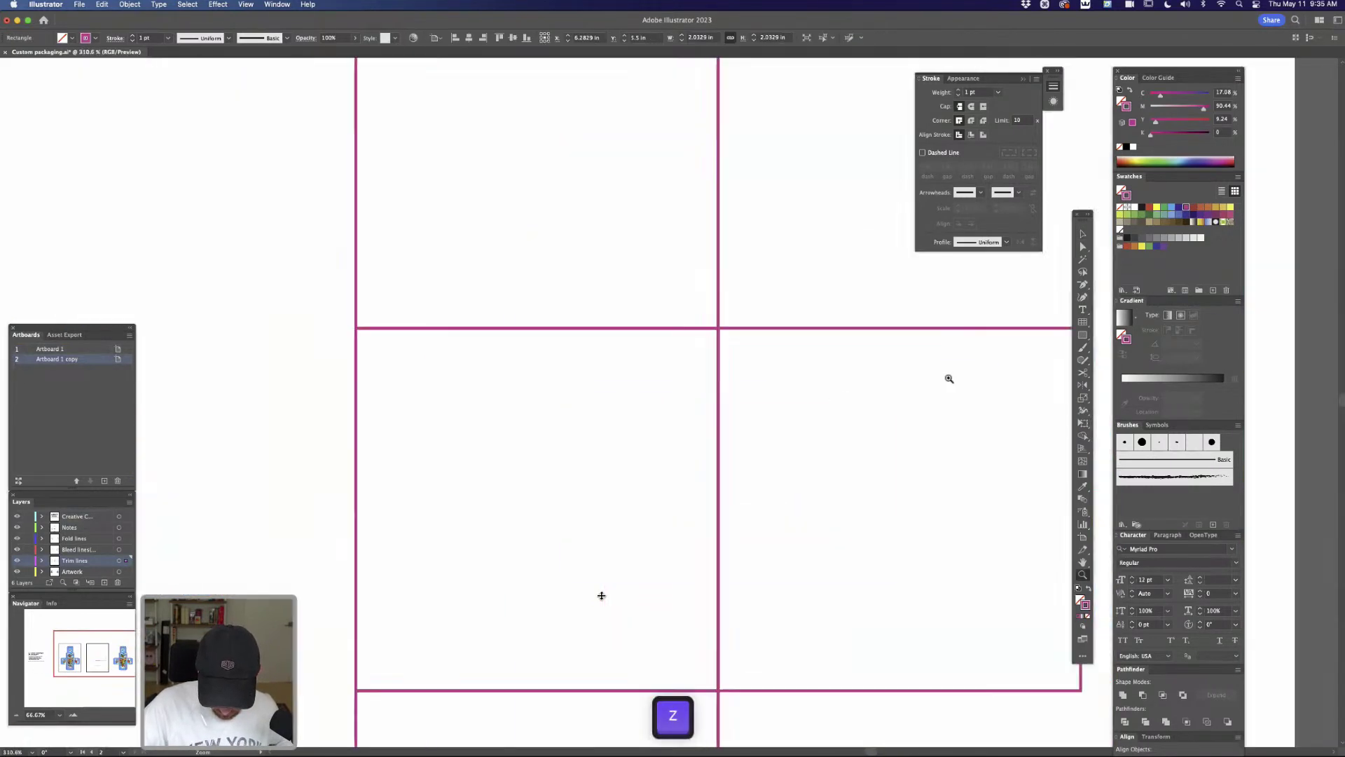
key("super+y")
key("v")
left_click(806, 275)
Duplicate the right-hand square to the opposite side of the centre square to complete the cross-shaped box layout
left_click_drag(1039, 313, 226, 308)
key("super+y")
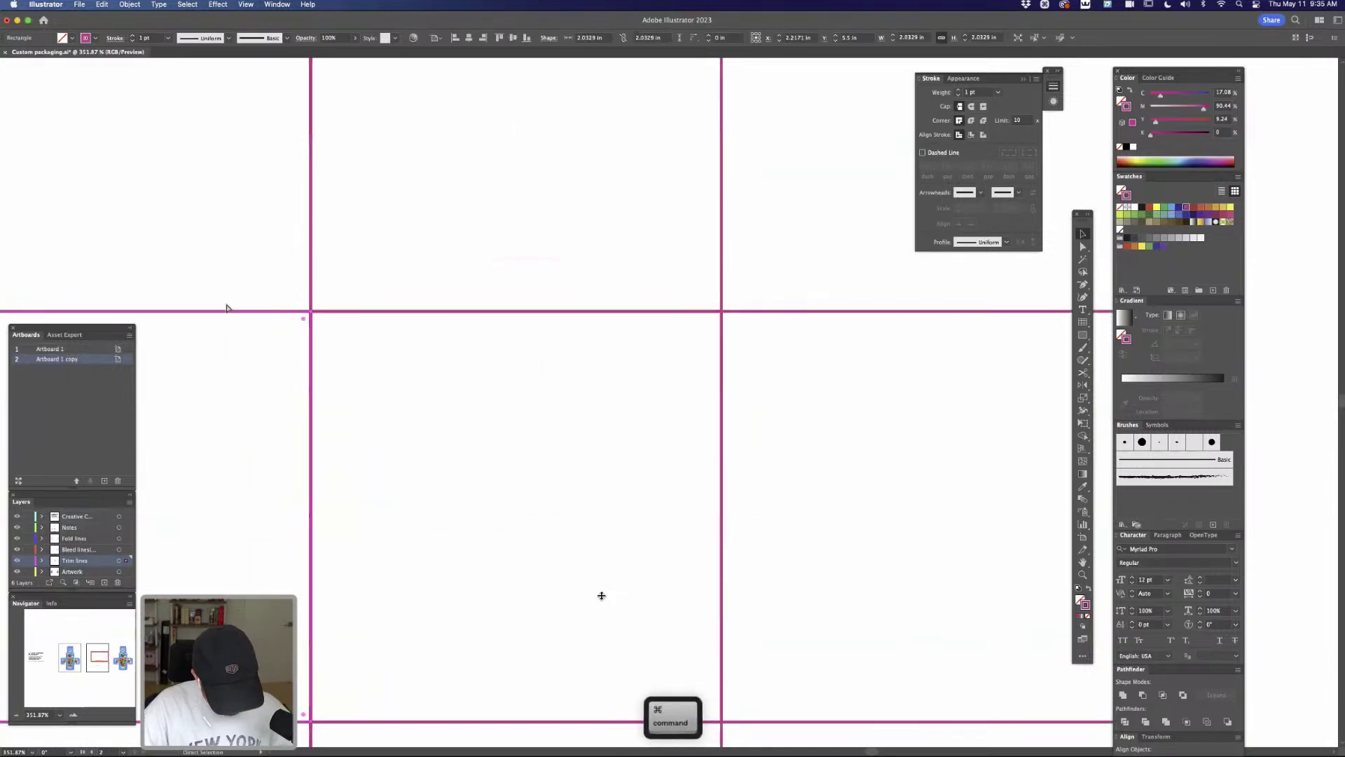
key("super+minus")
key("super+minus")
key("super+minus")
key("super+minus")
key("super+minus")
left_click(783, 410)
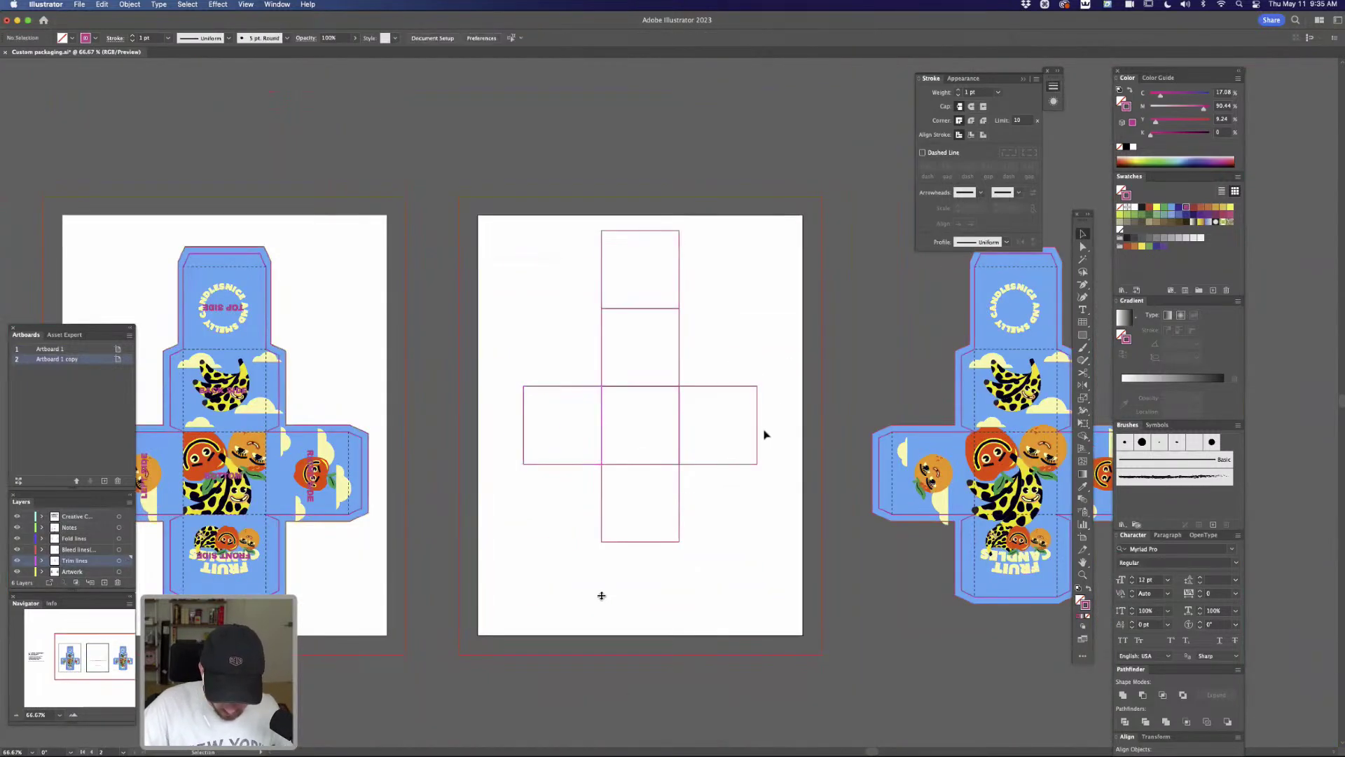
Copy the right-hand square and narrow the copy into a flap about 0.36 in wide along its outer edge
left_click(758, 433)
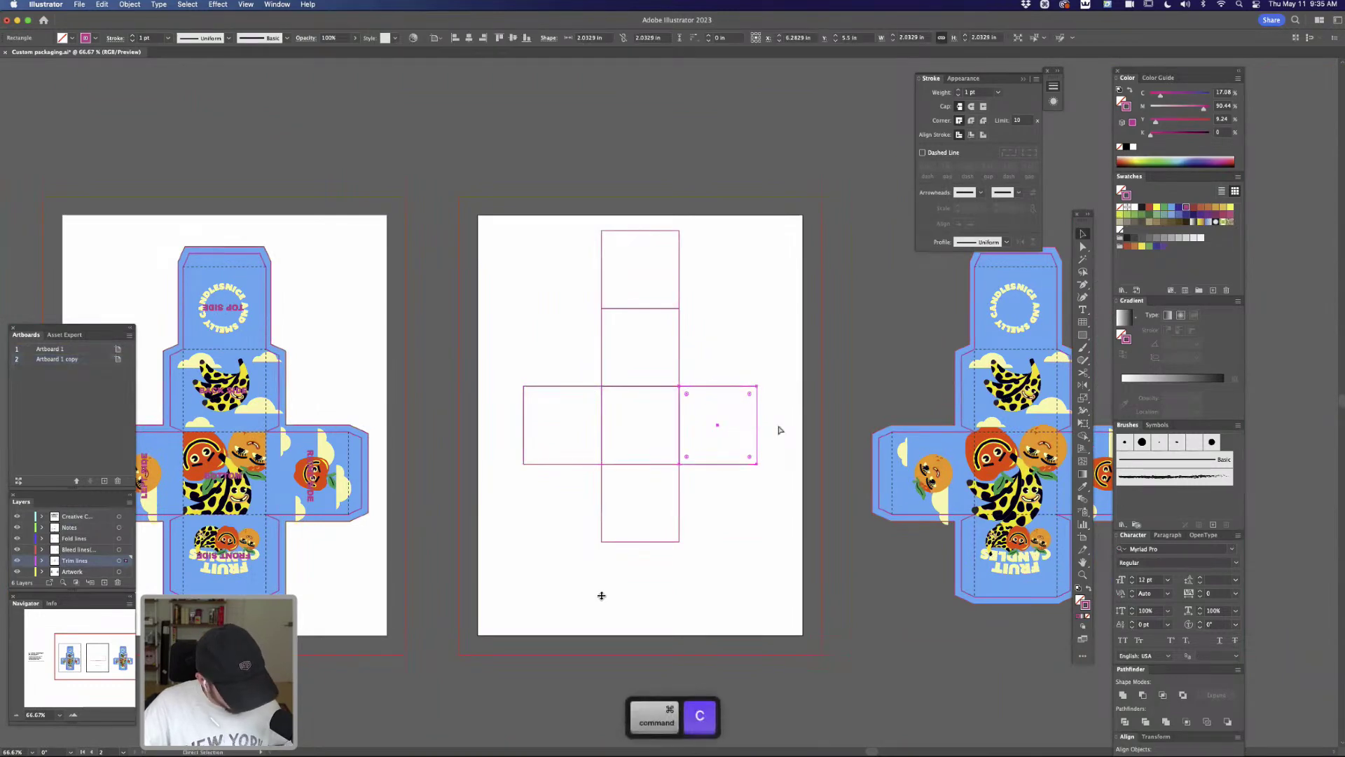
left_click_drag(679, 424, 771, 421)
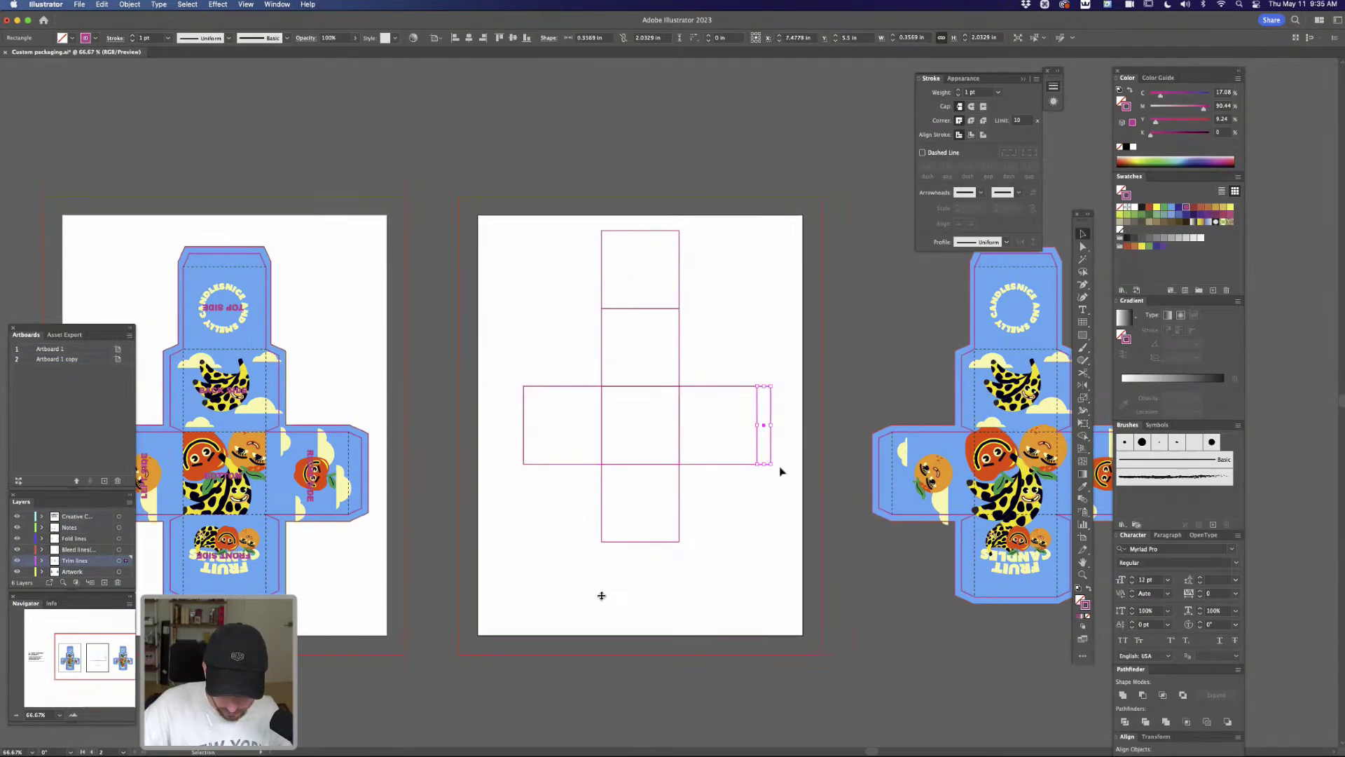
key("z")
left_click_drag(760, 415, 875, 398)
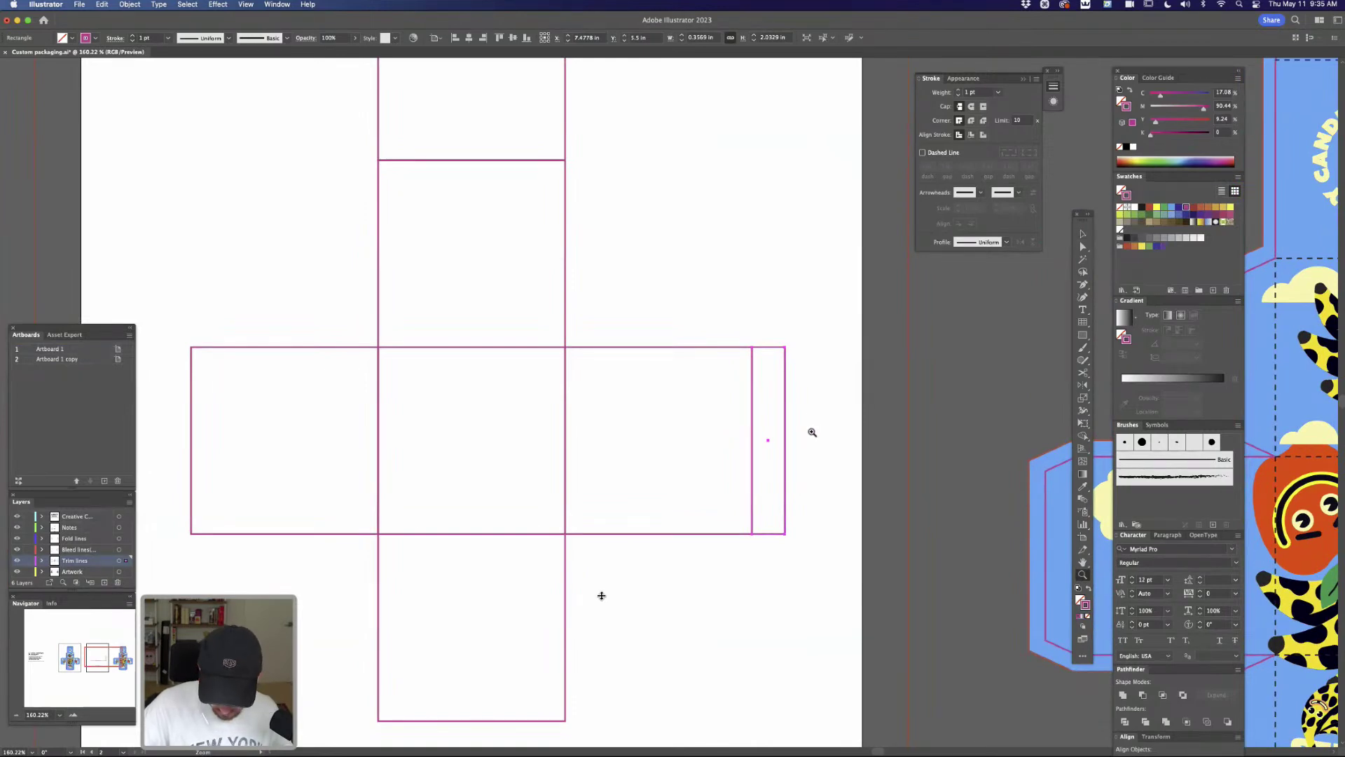
key("v")
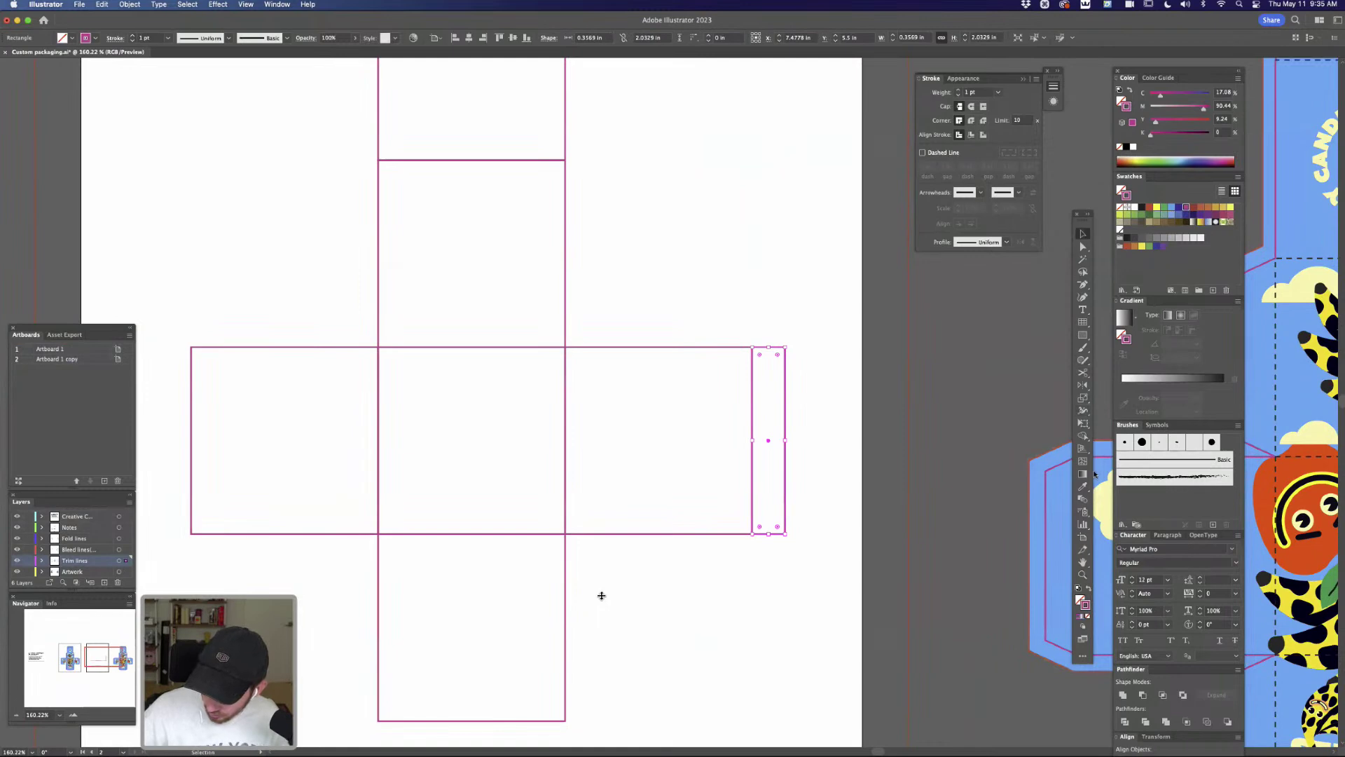
Taper the outer edge of the right-hand flap symmetrically into a trapezoid using Free Transform's perspective distort
left_click(1083, 424)
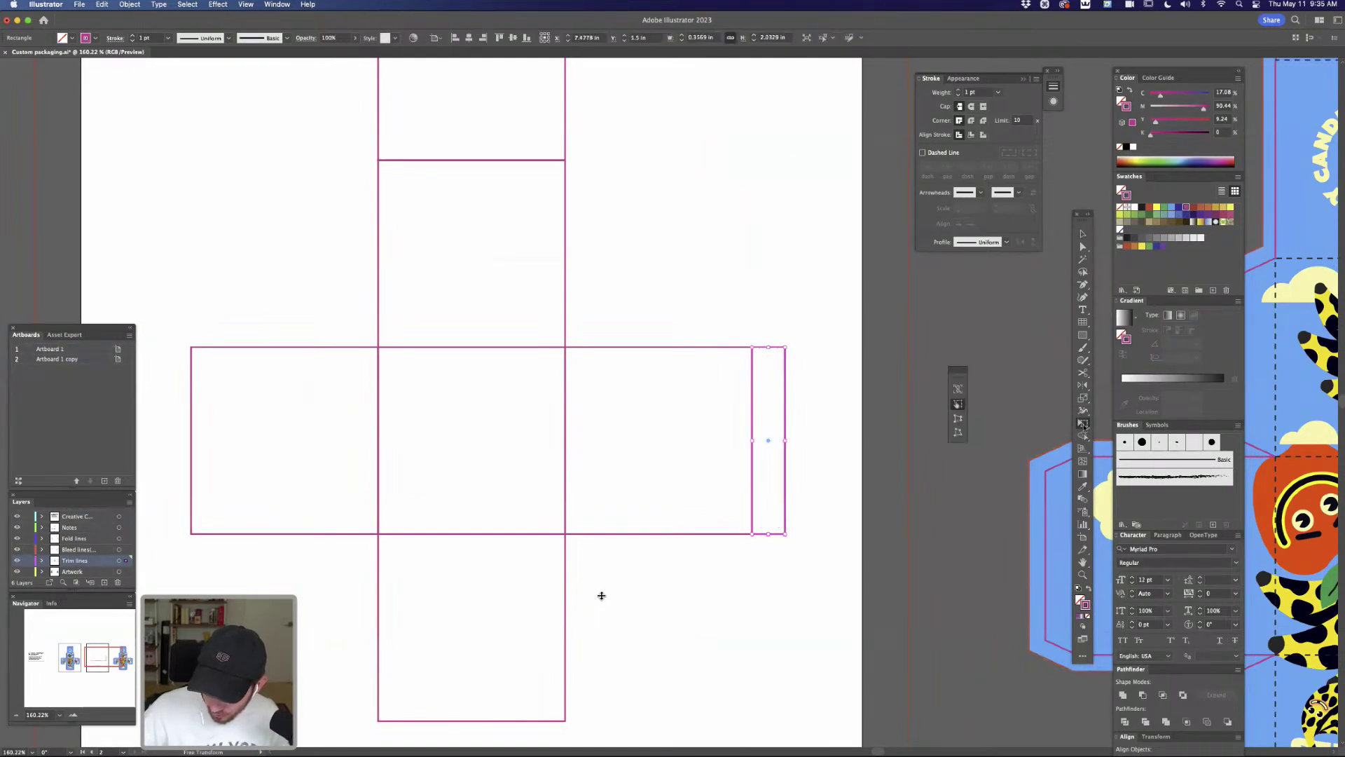
left_click(958, 418)
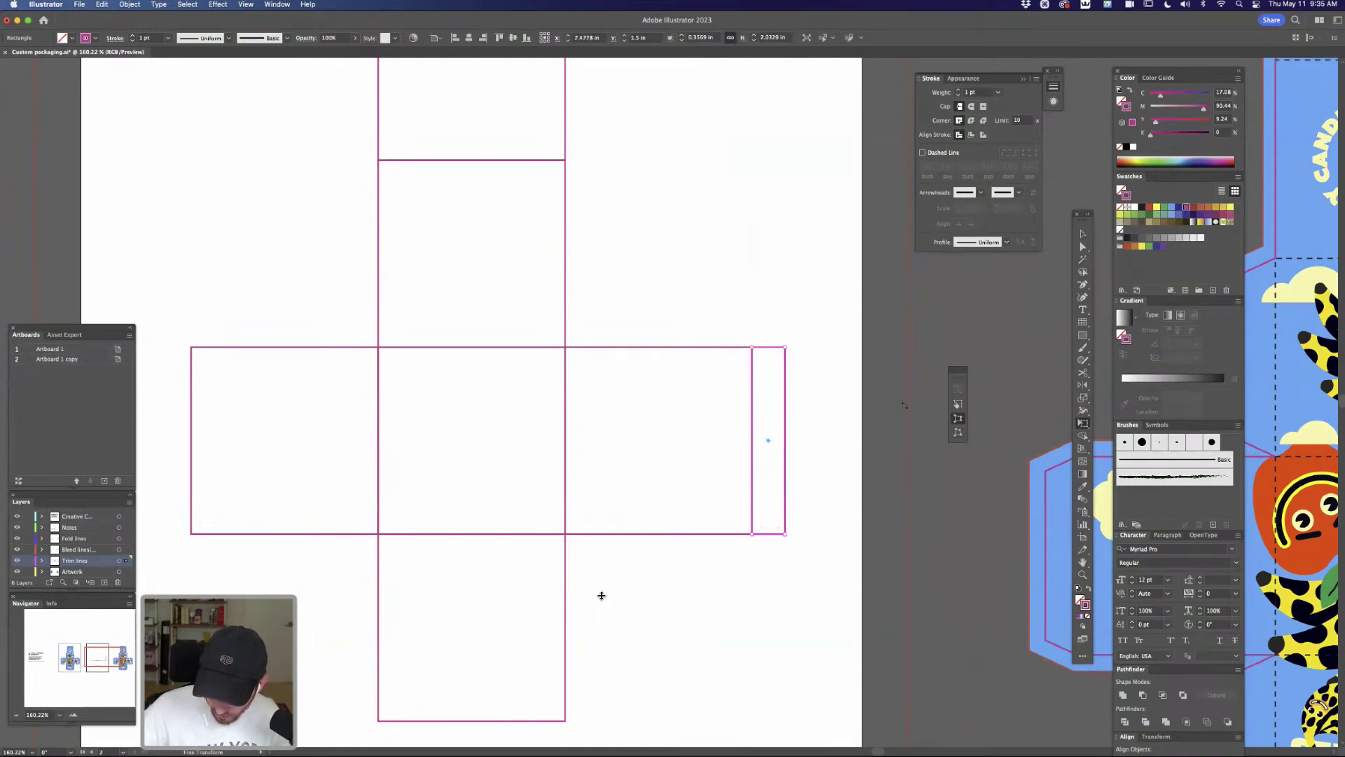
left_click_drag(786, 349, 788, 363)
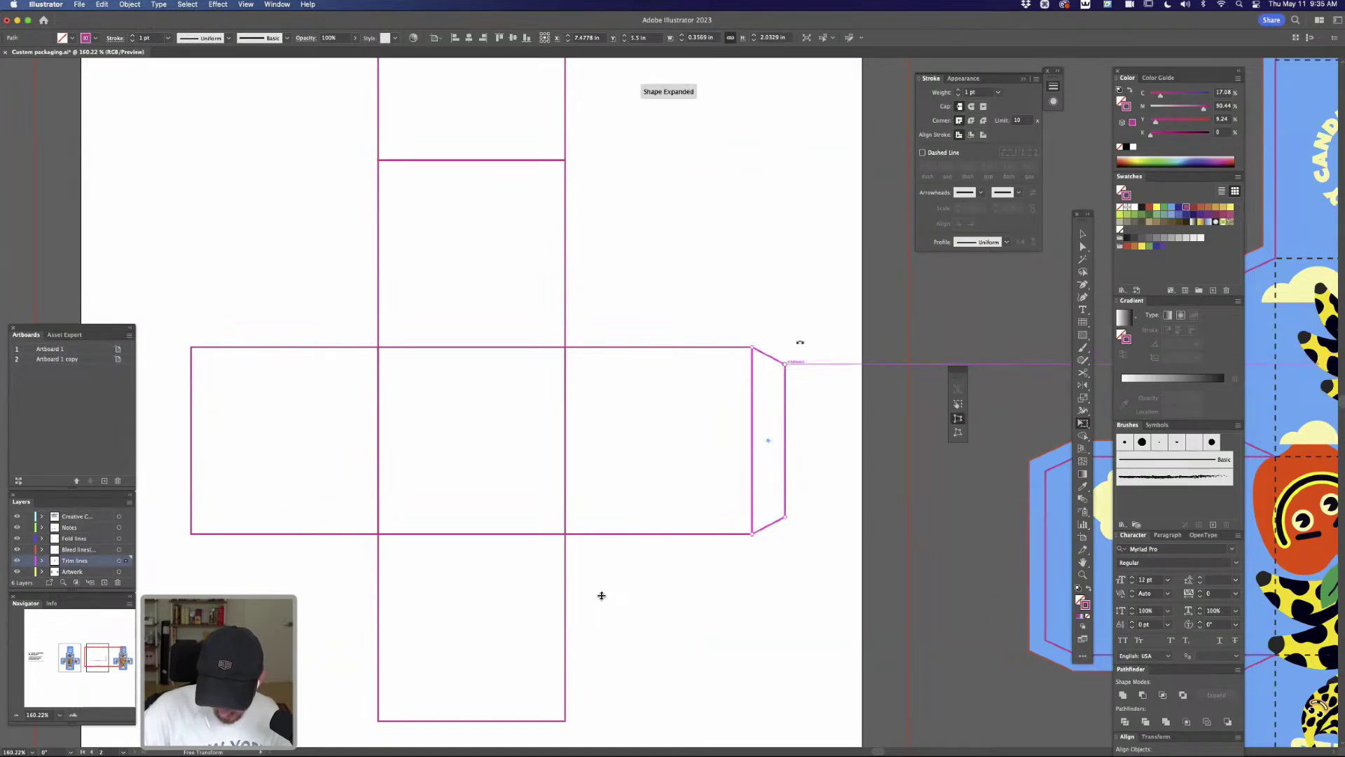
key("v")
left_click(813, 329)
Duplicate the tapered flap to the far left, rotate the copy 180 degrees and snap it to the left-hand square's outer edge
key("super+minus")
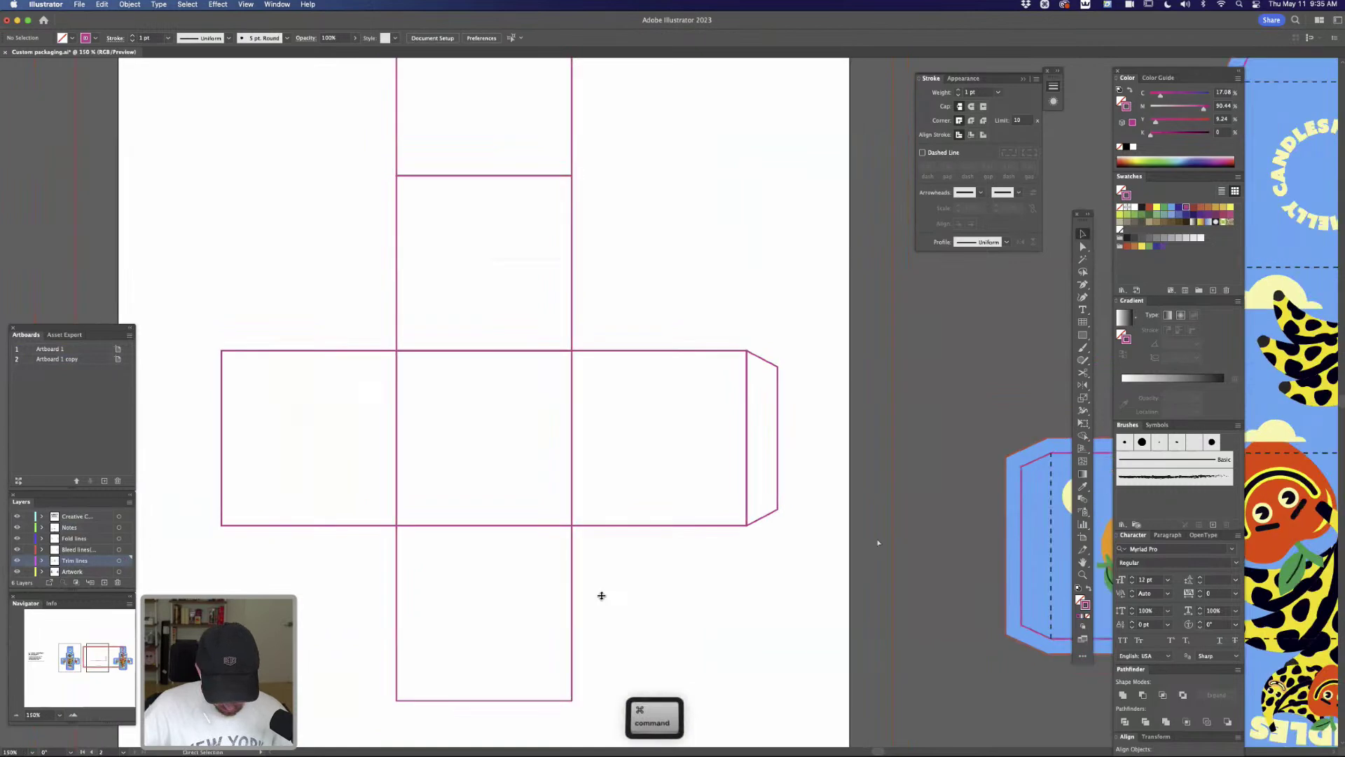
key("super+minus")
key("super+minus")
key("space")
left_click_drag(891, 482, 978, 497)
left_click_drag(858, 436, 603, 433)
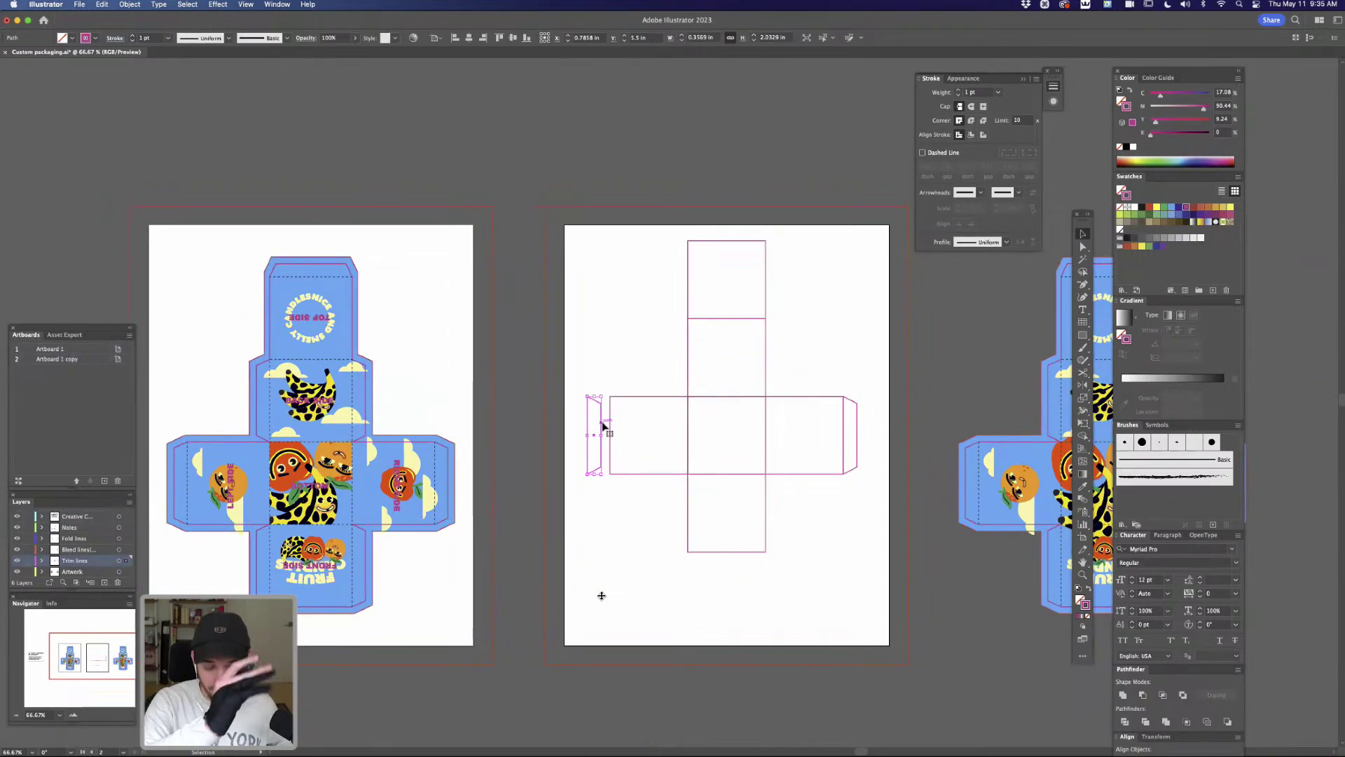
left_click_drag(603, 392, 594, 489)
key("z")
left_click_drag(602, 421, 749, 284)
key("v")
left_click(645, 331)
left_click_drag(598, 392, 621, 384)
left_click(662, 322)
Add a copy of the tapered flap to the right edge of the square directly above the centre square
key("super+minus")
key("super+minus")
key("super+minus")
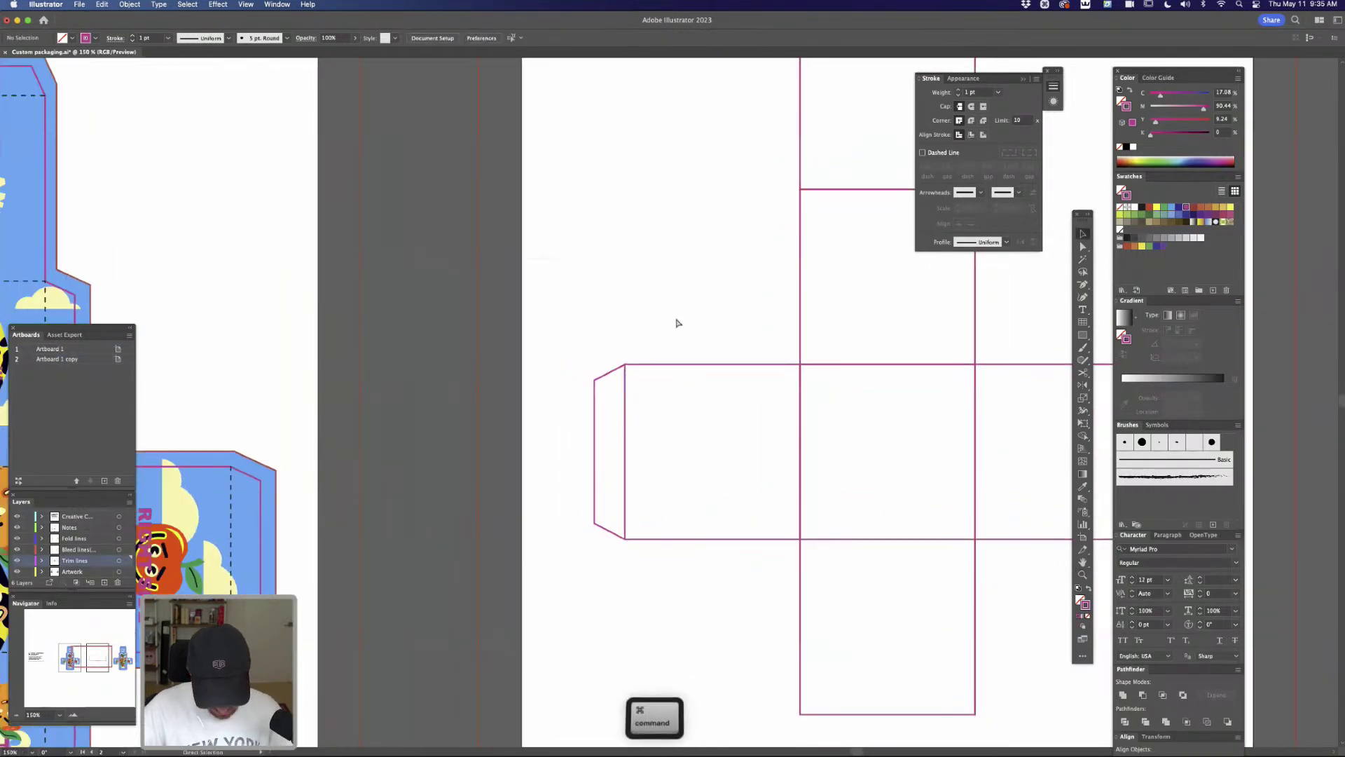
key("space")
left_click_drag(942, 426, 973, 330)
key("z")
key("v")
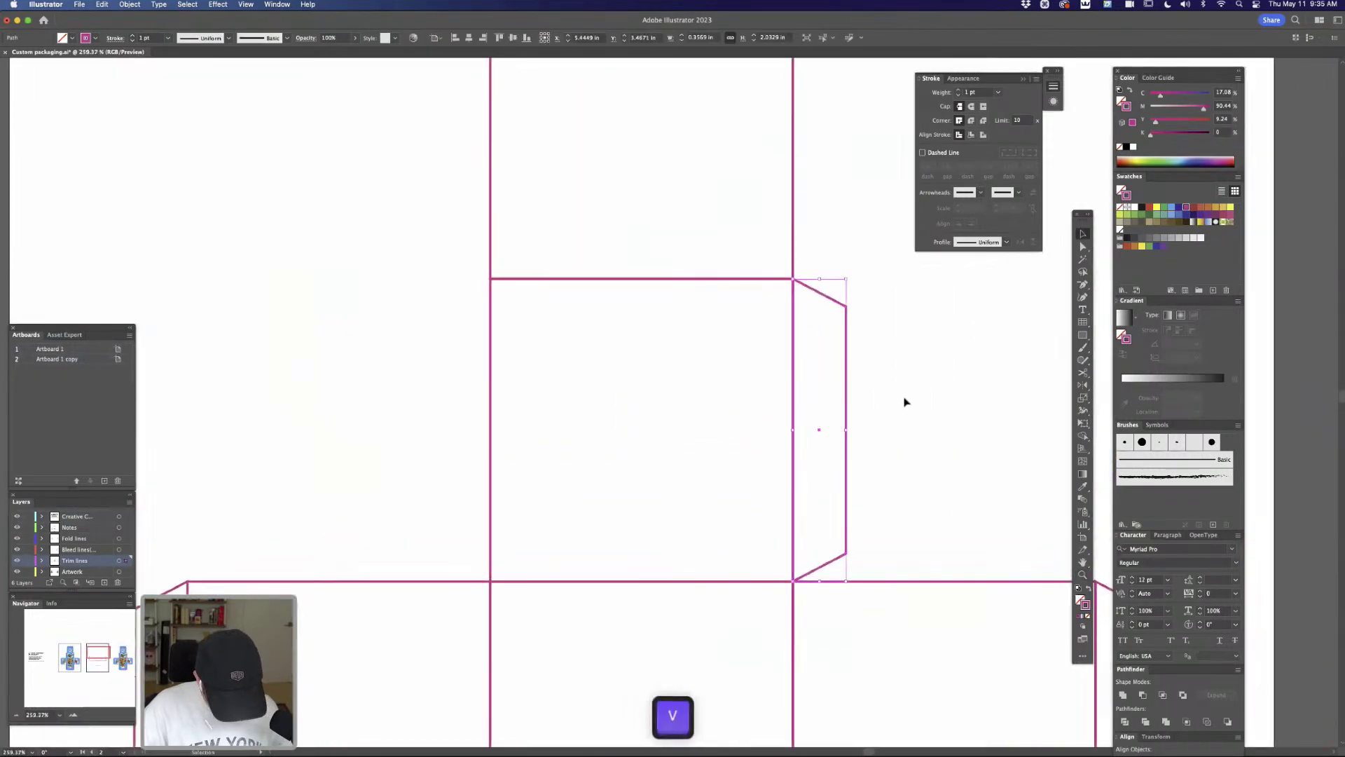
Duplicate that flap to the square's left side, rotate it 180 degrees and snap it to the left edge
left_click_drag(846, 438, 373, 452)
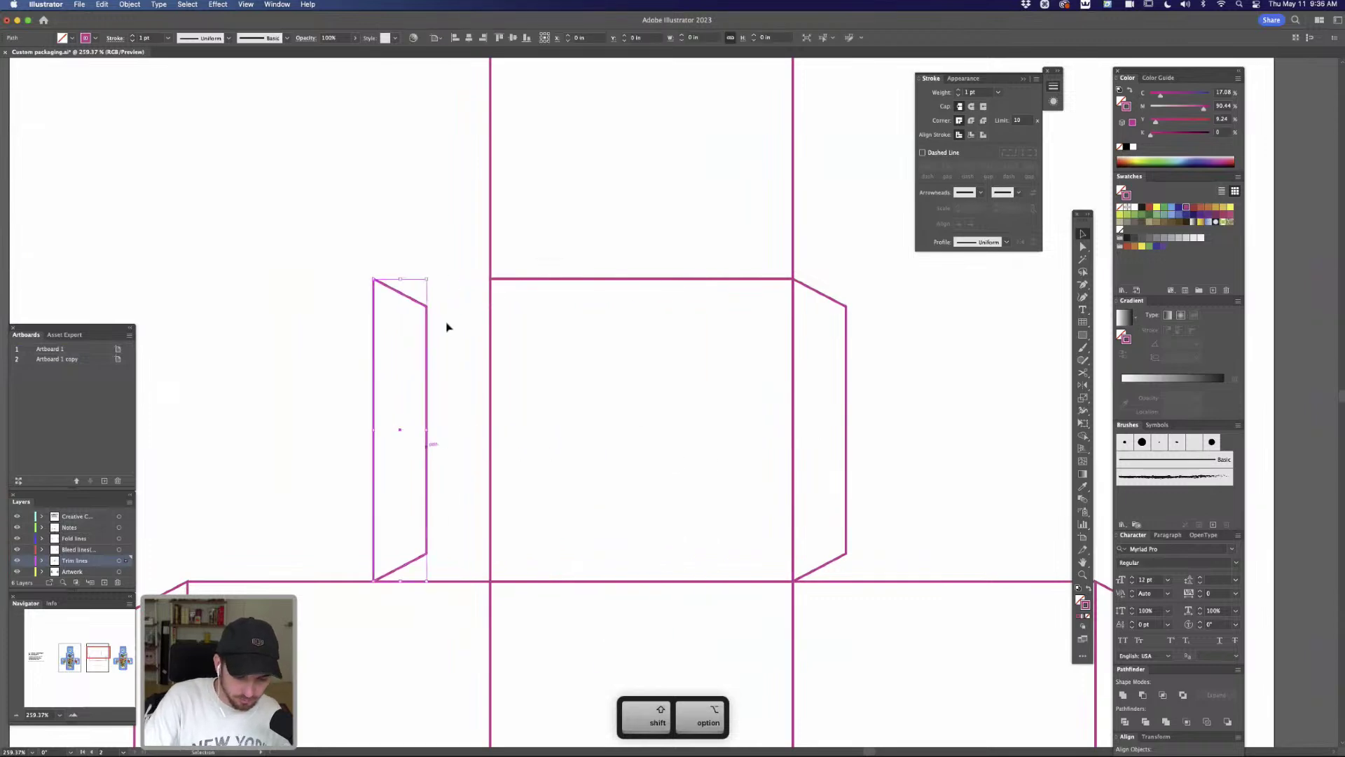
left_click_drag(428, 275, 351, 616)
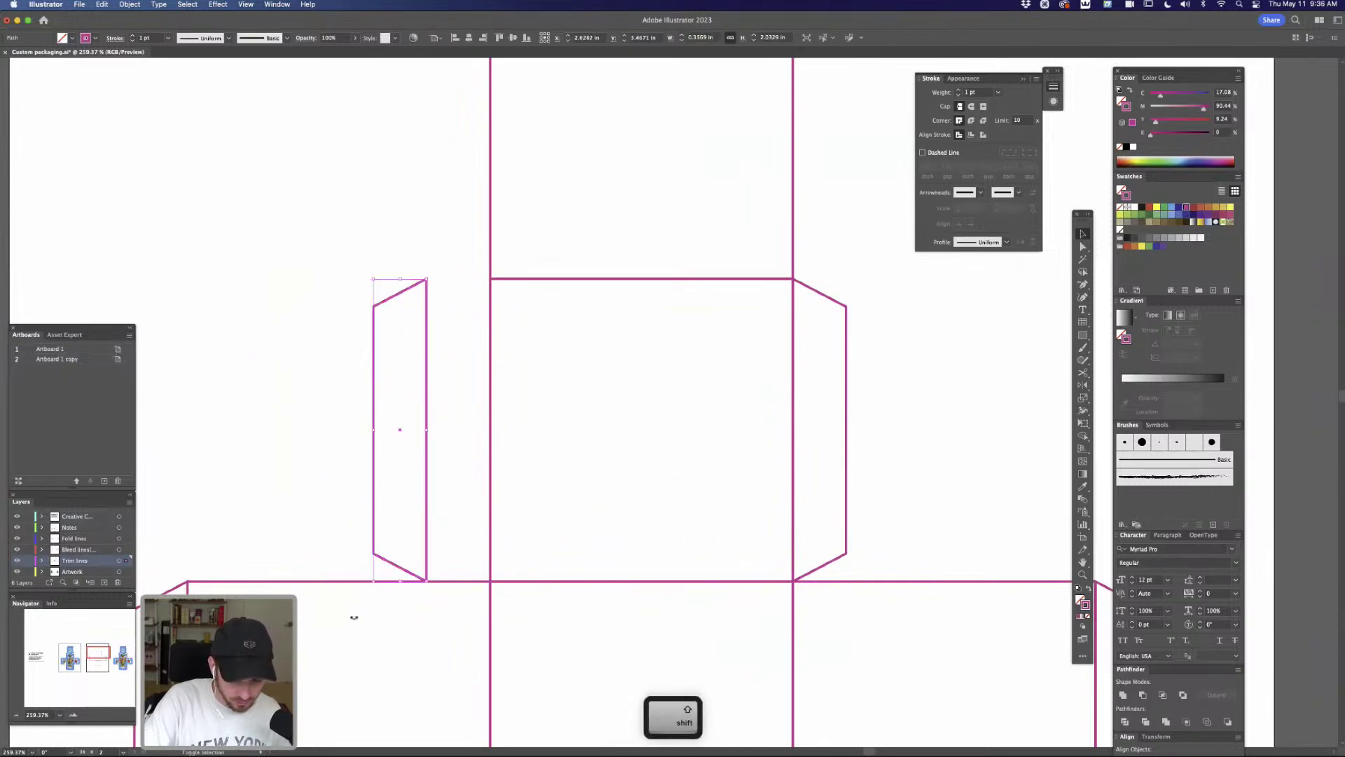
left_click(429, 261)
left_click_drag(429, 348, 494, 338)
key("super+minus")
key("super+minus")
key("super+minus")
key("super+minus")
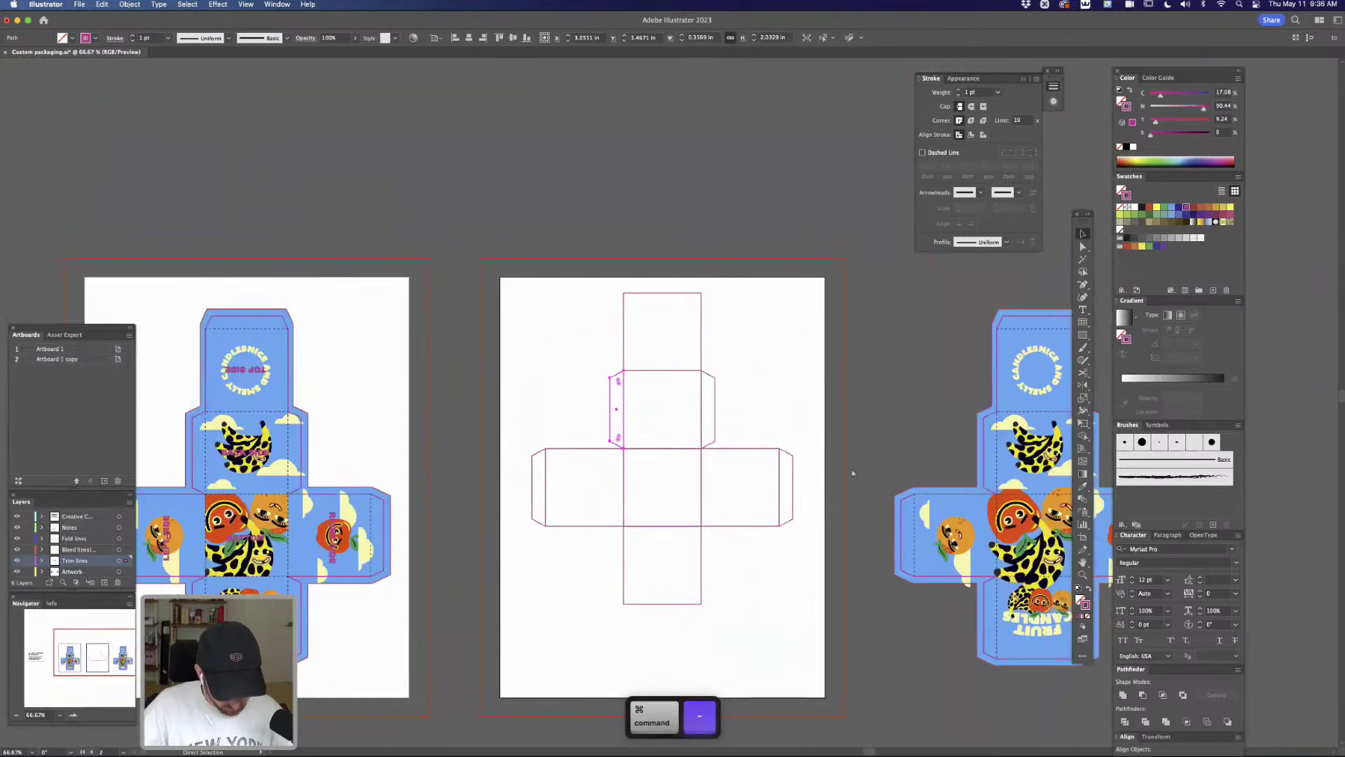
key("v")
left_click(742, 413)
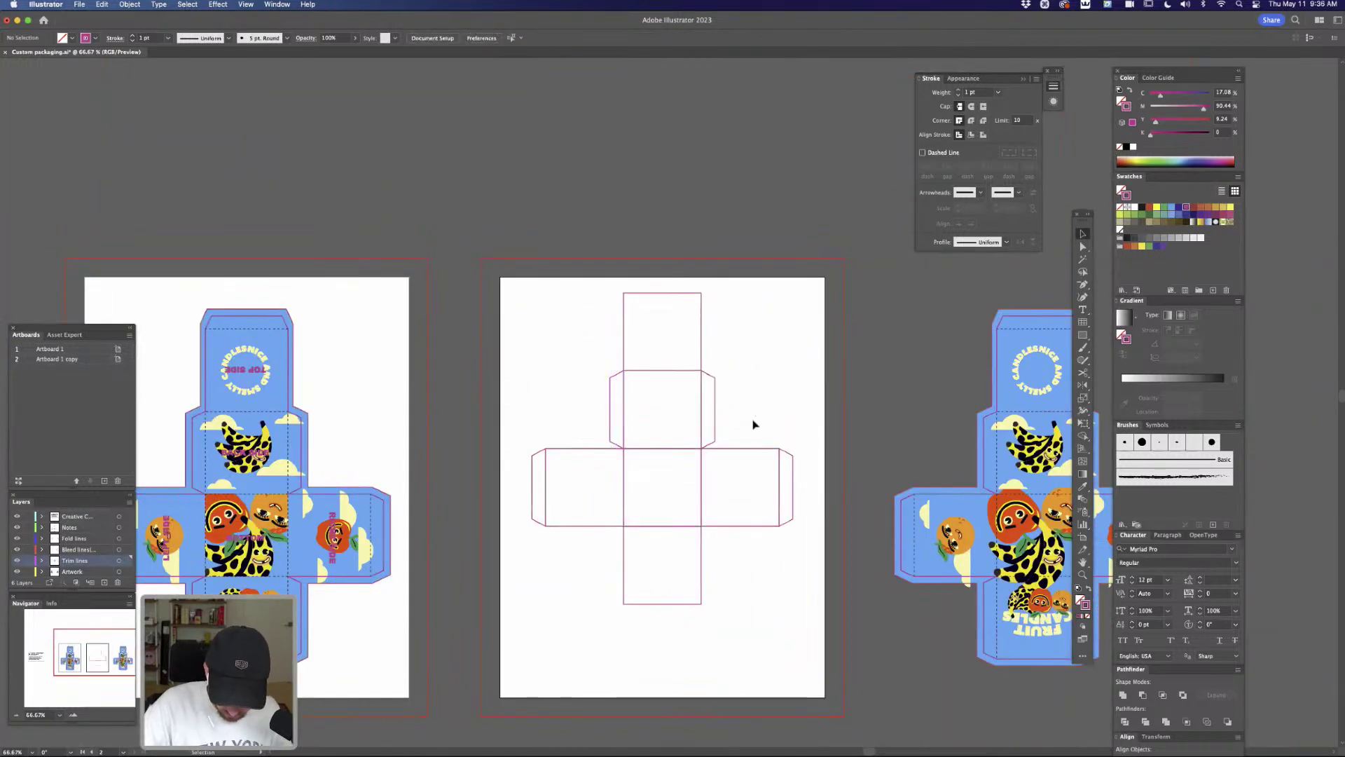
Add a flap copy rotated 90 degrees and snapped to the top edge of the topmost square
left_click_drag(794, 482, 774, 309)
key("z")
key("v")
left_click_drag(868, 390, 658, 273)
left_click(734, 298)
key("super+minus")
key("super+minus")
key("super+minus")
key("space")
left_click_drag(795, 517, 829, 415)
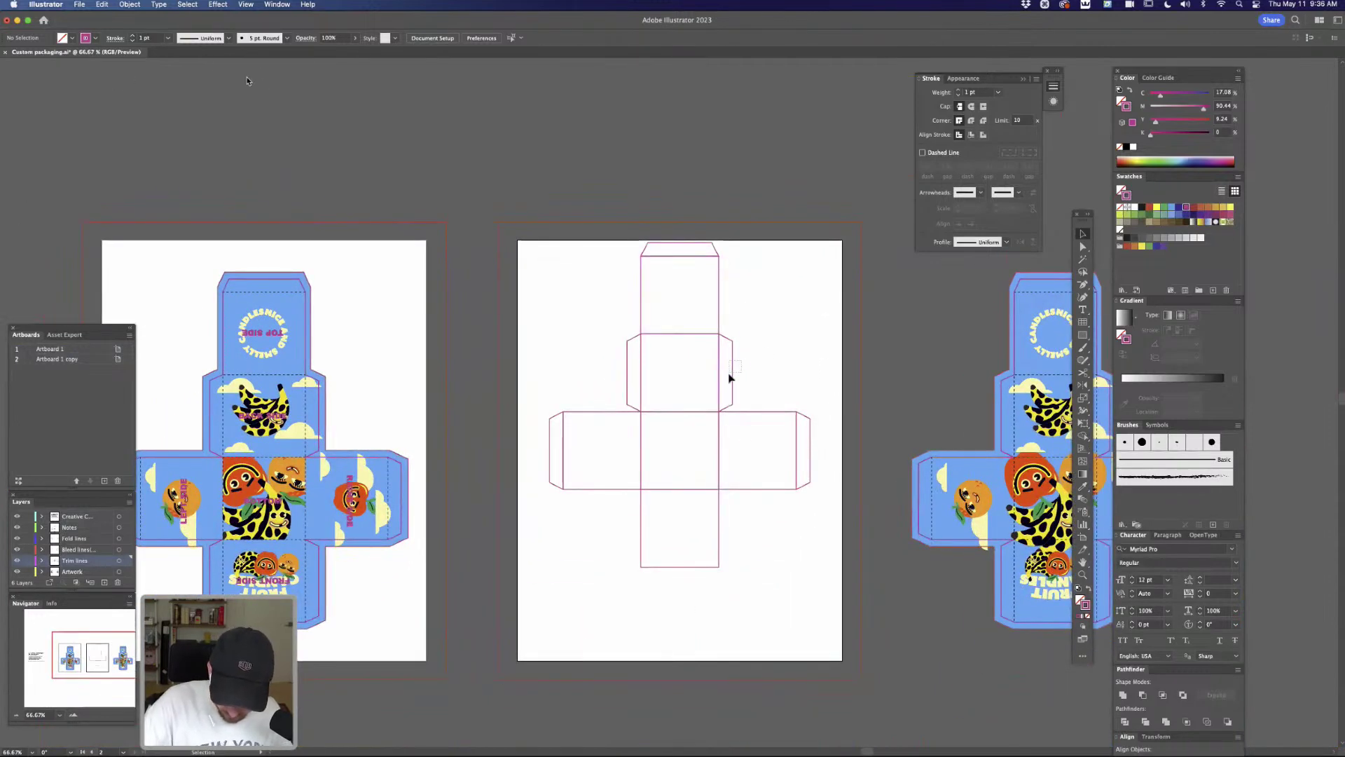
Duplicate the pair of side flaps from the square above the centre down onto both sides of the bottom square
left_click(733, 355)
left_click_drag(733, 351, 741, 502)
left_click(838, 534)
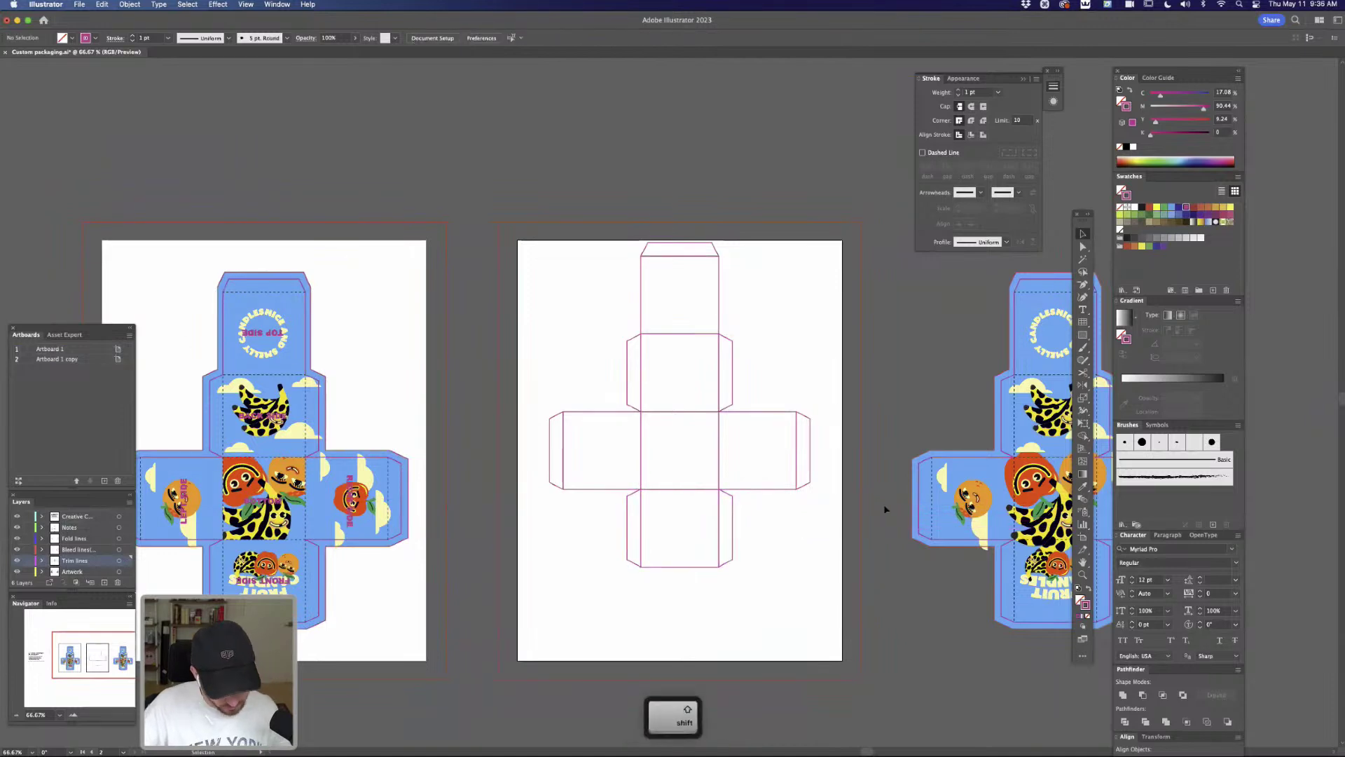
Select the entire dieline and move it down to centre it on the artboard
left_click_drag(812, 549, 804, 577)
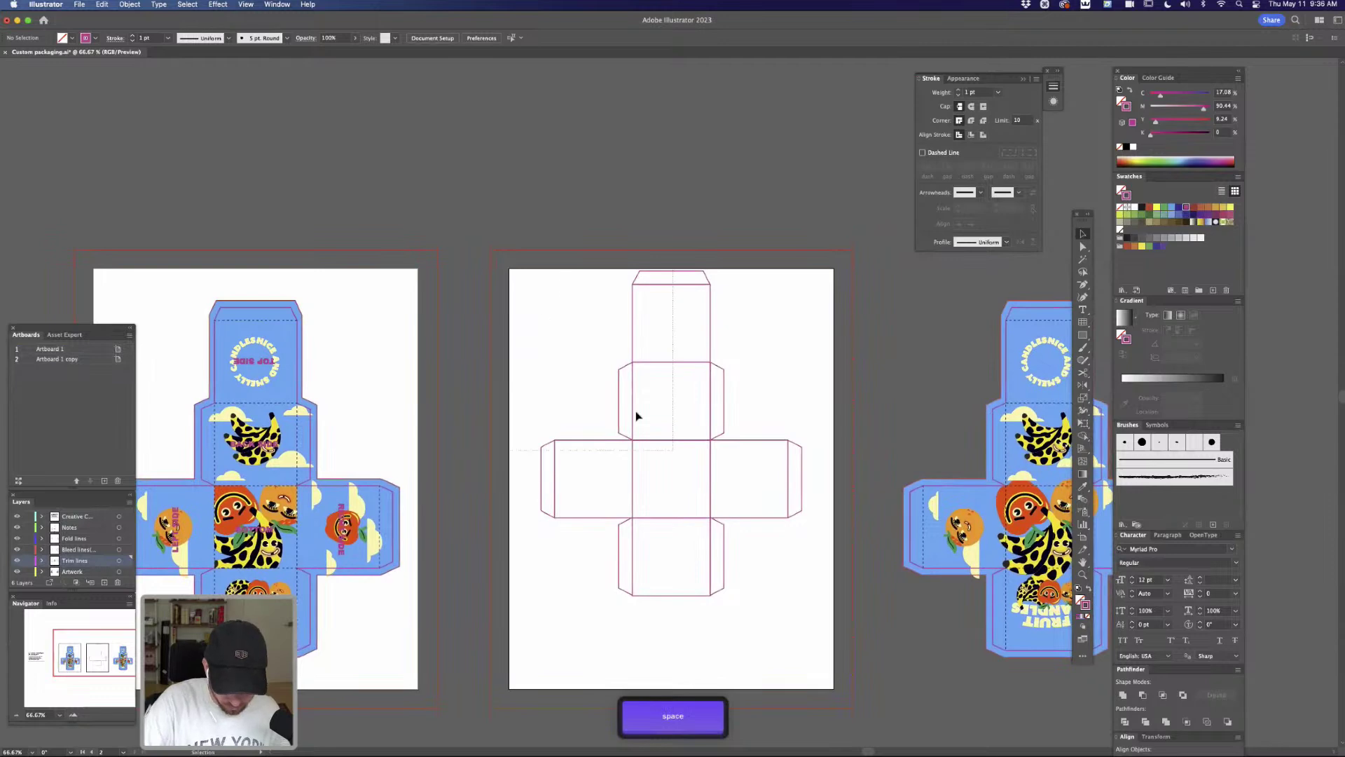
left_click_drag(637, 416, 838, 569)
left_click_drag(791, 478, 795, 512)
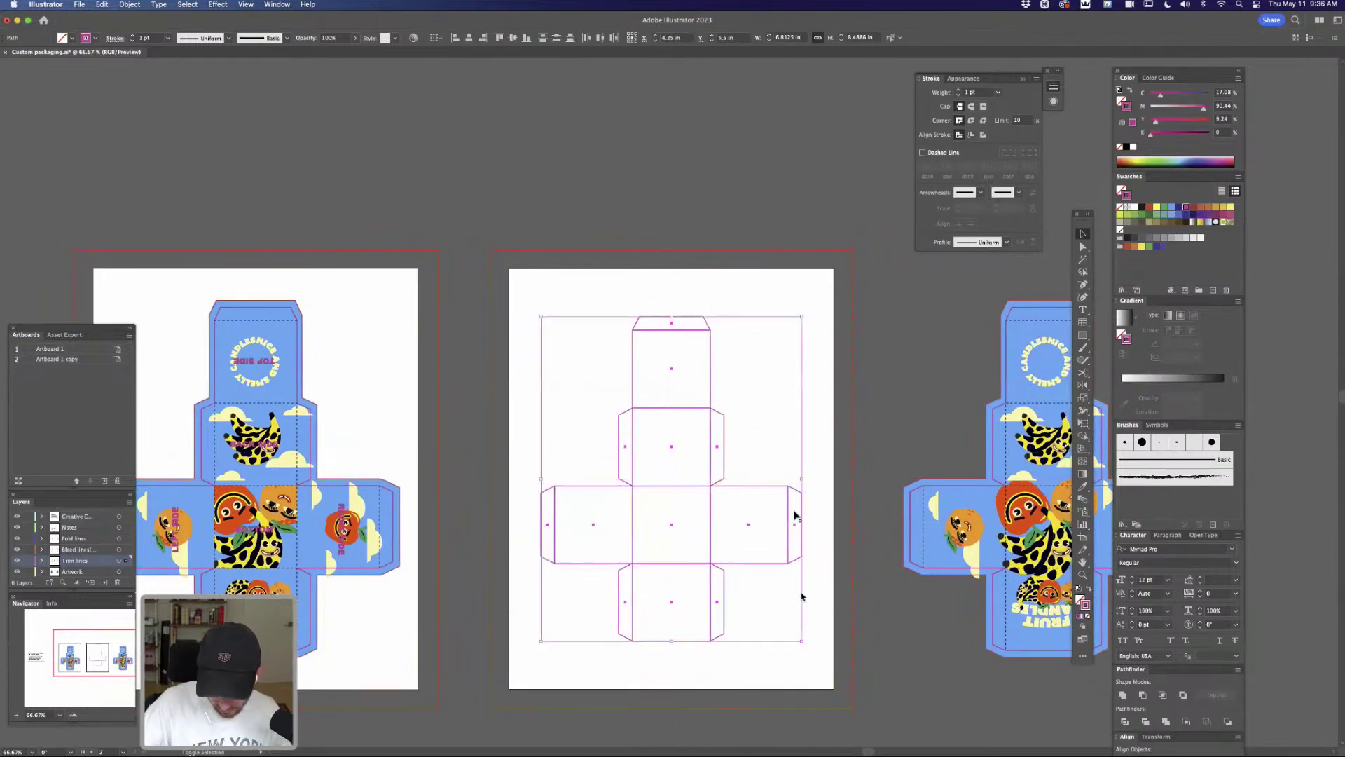
left_click(826, 417)
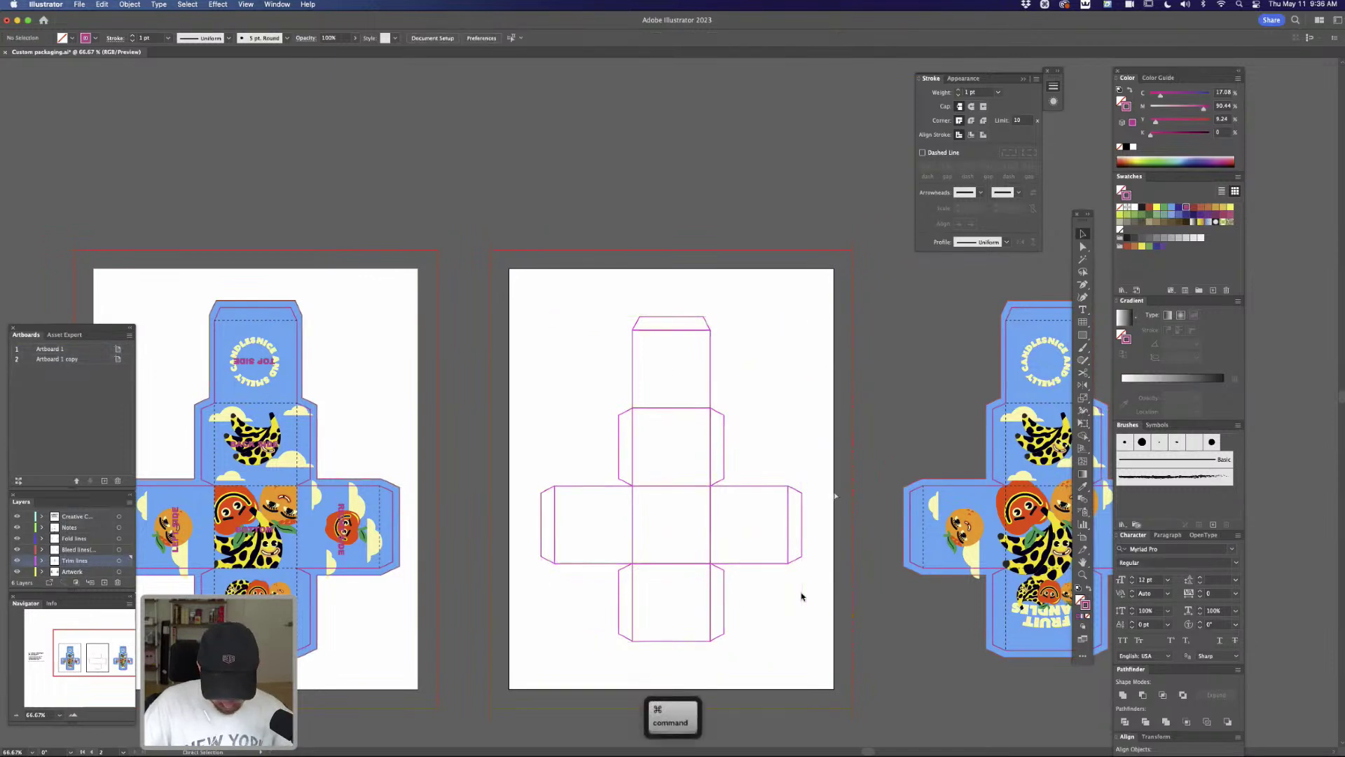
Copy the complete dieline and paste it in front, in the same place, on the bleed lines layer
key("super+=")
left_click_drag(842, 485, 838, 397)
key("a")
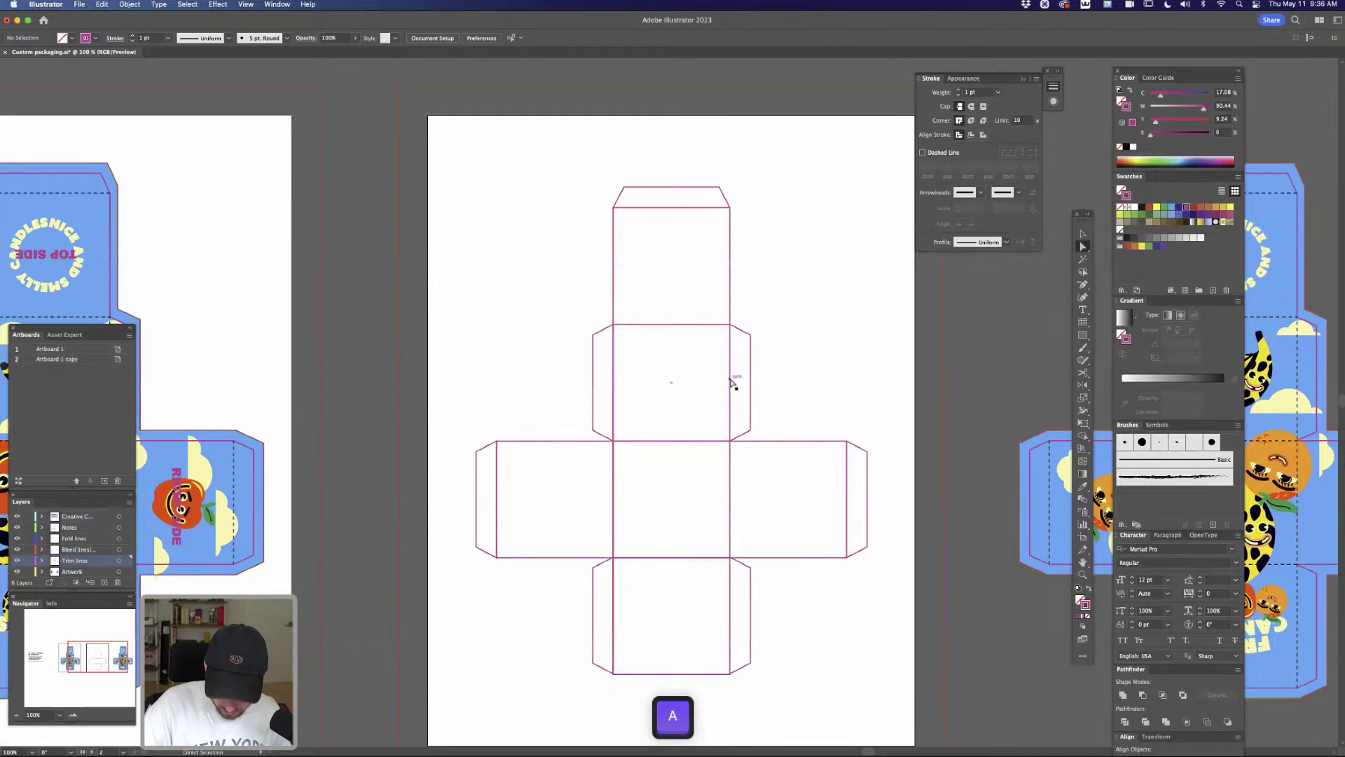
left_click_drag(802, 361, 823, 324)
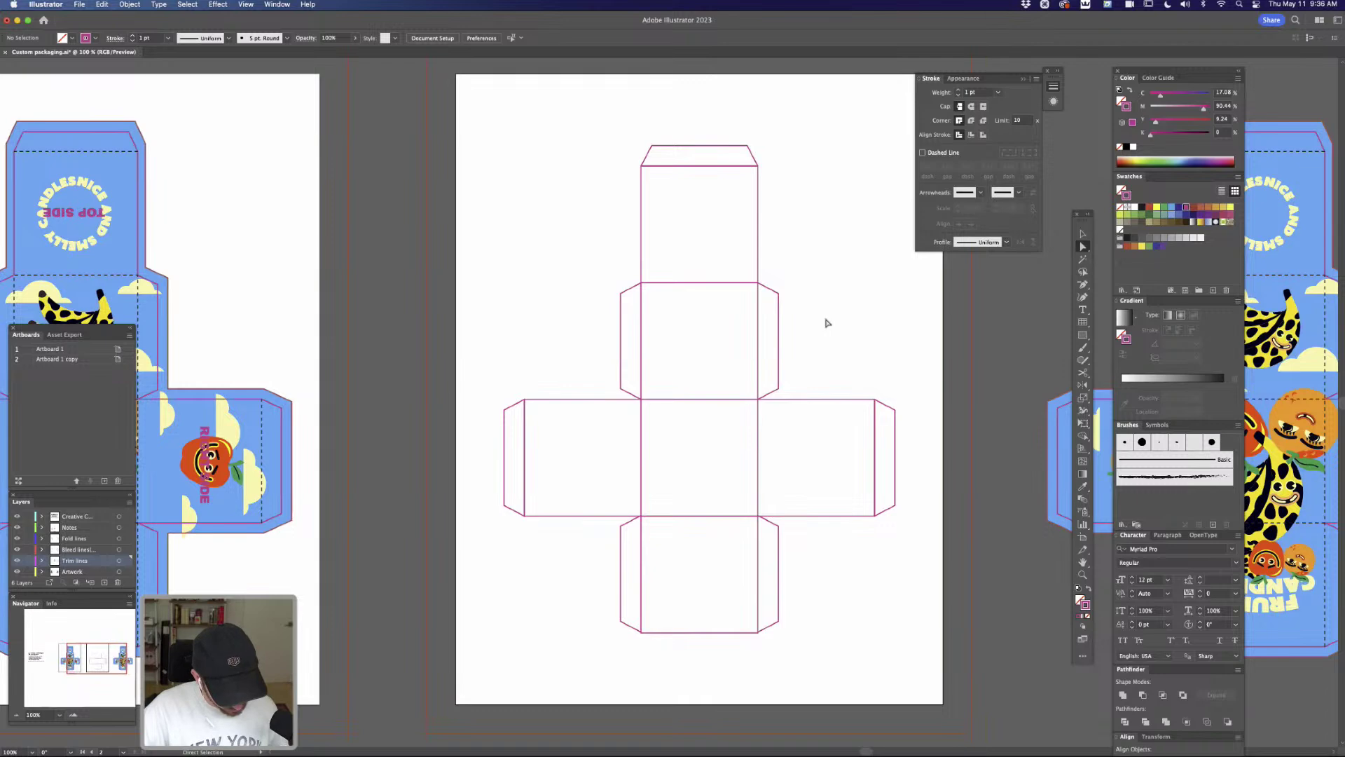
key("v")
left_click_drag(474, 138, 916, 643)
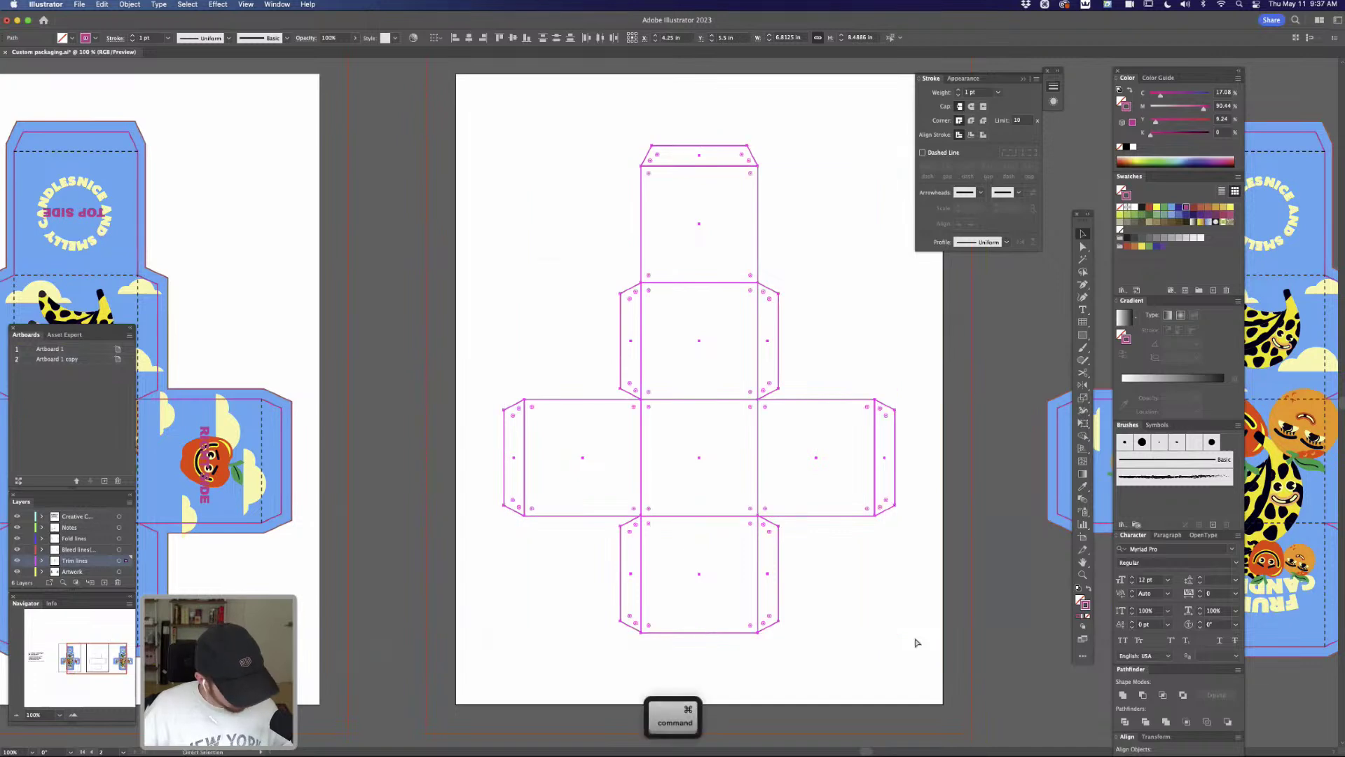
key("super+c")
left_click(84, 549)
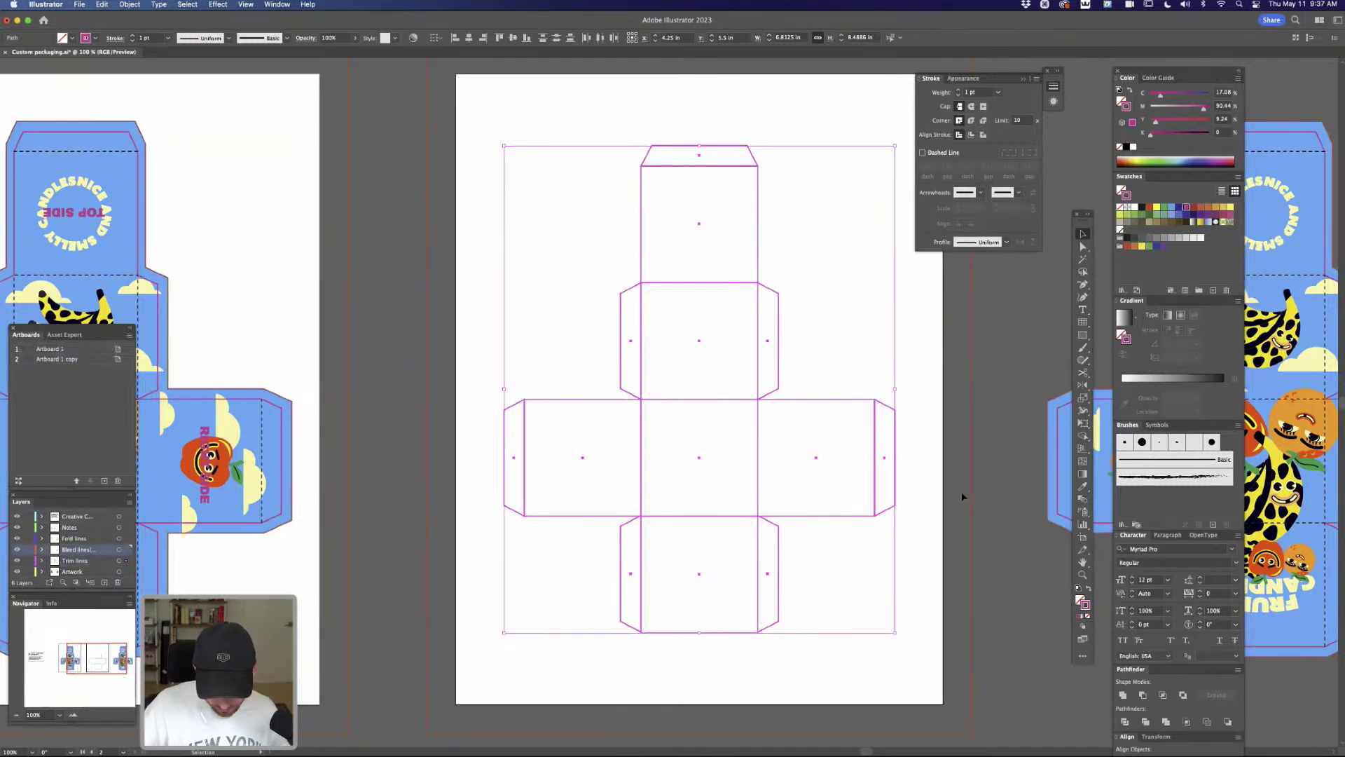
key("super+f")
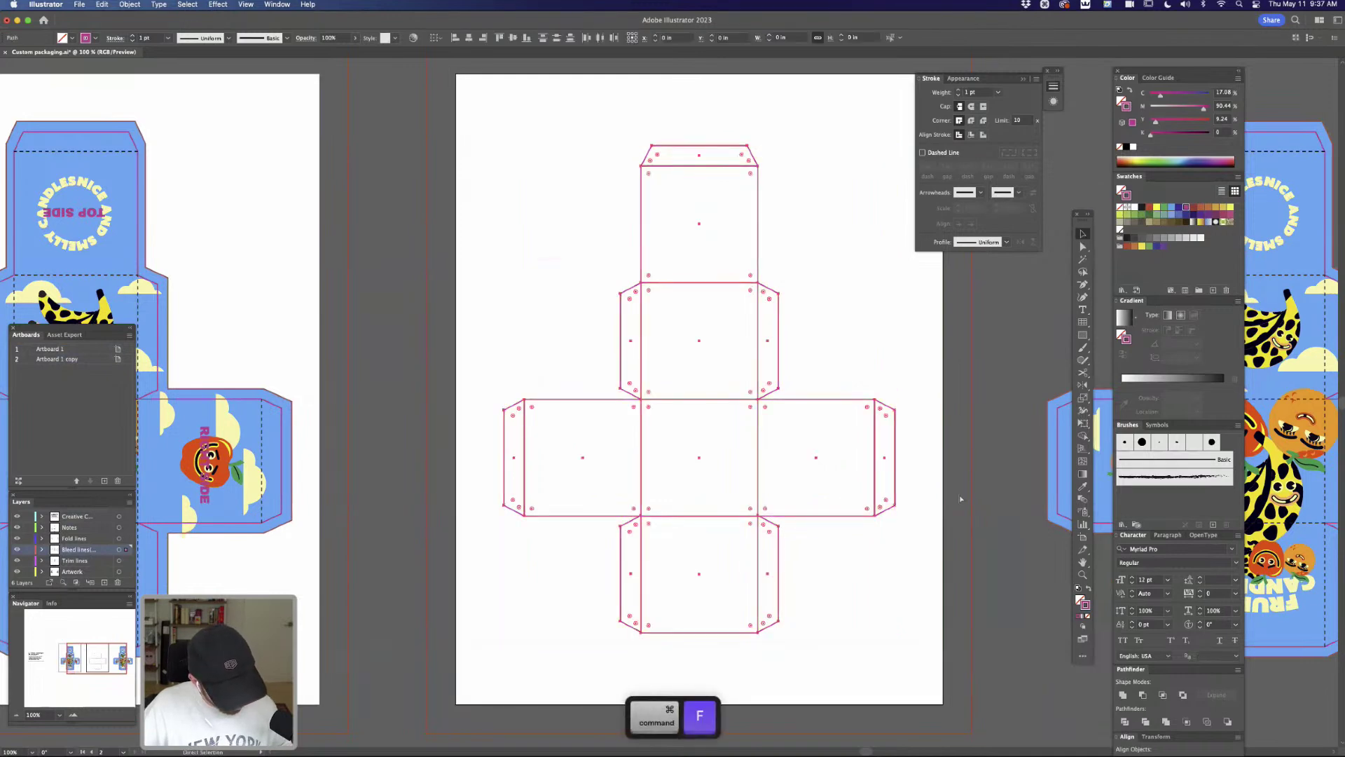
Unite the pasted shapes into a single outline and set its stroke's yellow value to 100
key("v")
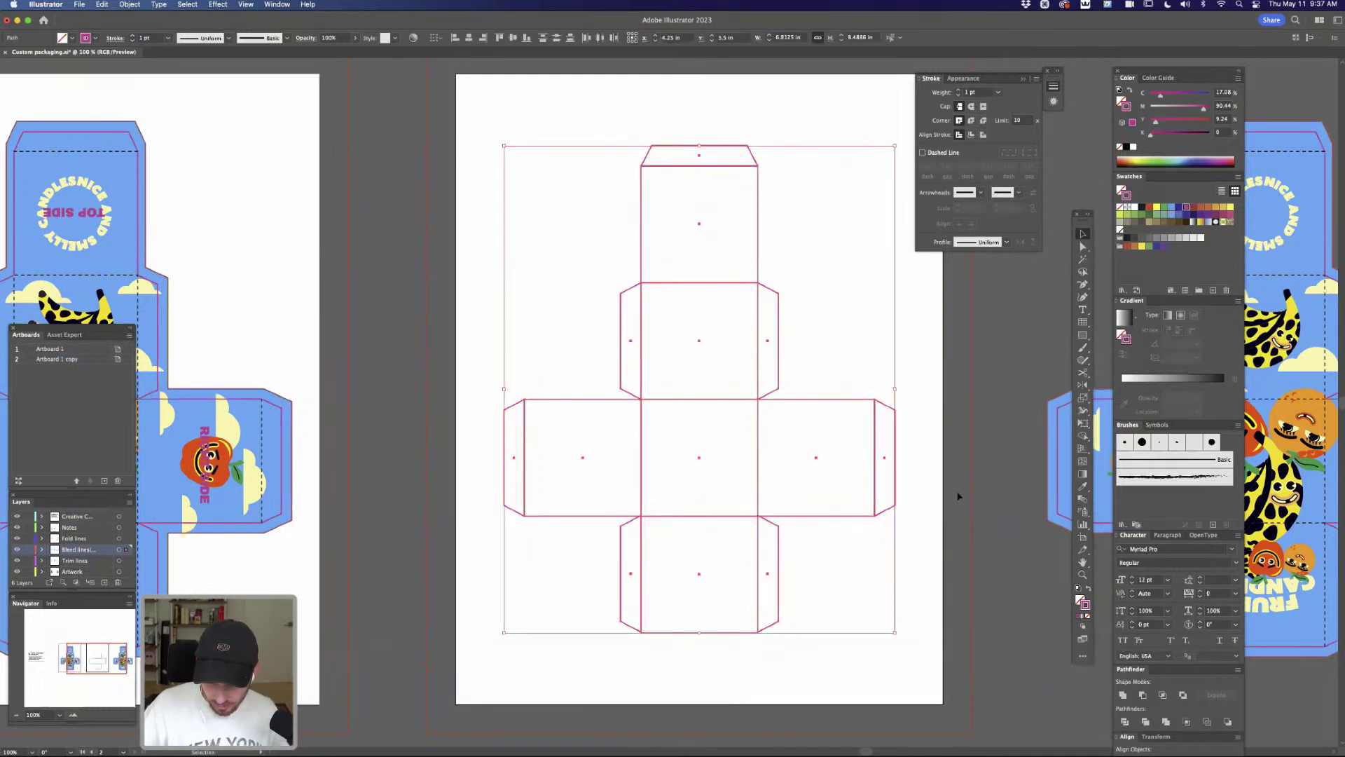
left_click(1123, 694)
mouse_move(894, 429)
left_mouse_down()
mouse_move(981, 393)
mouse_move(853, 381)
mouse_move(853, 398)
mouse_move(909, 409)
left_mouse_up()
key("super+z")
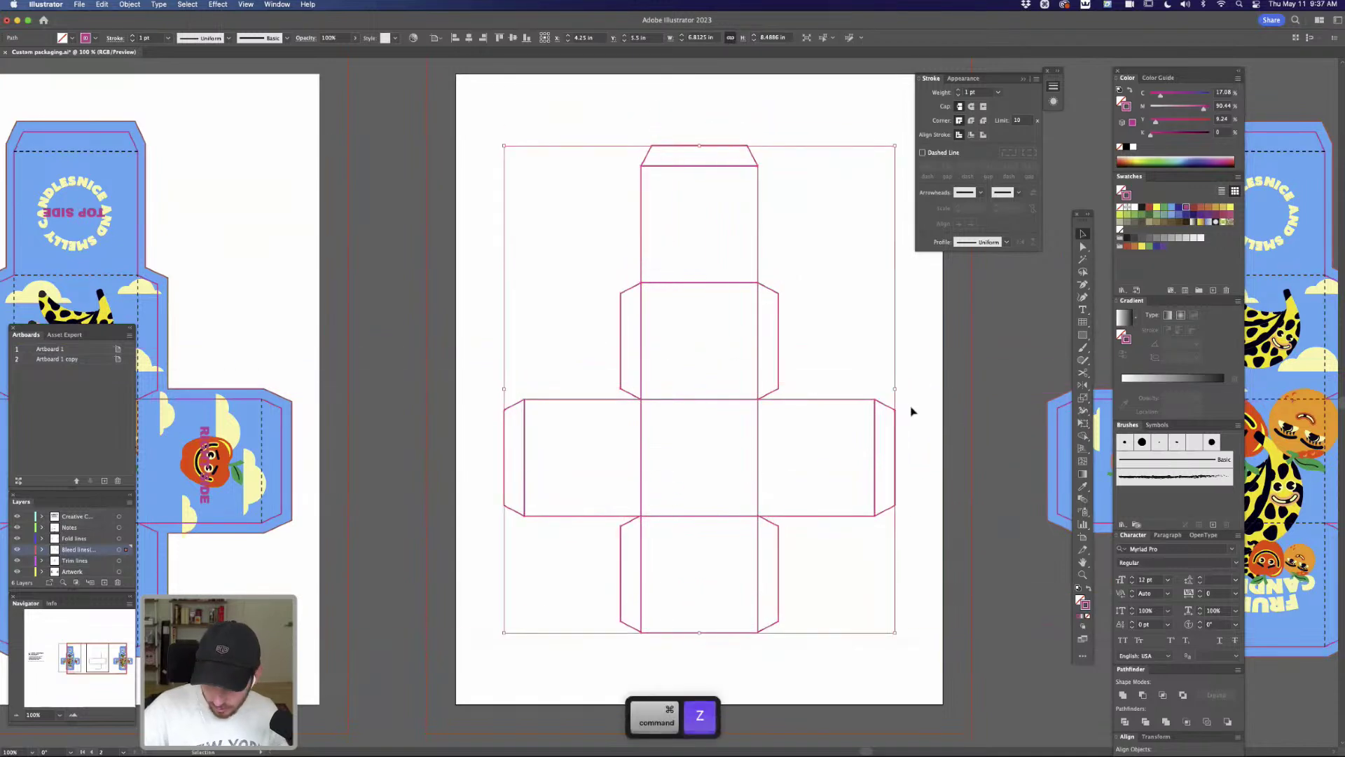
left_click_drag(1193, 117, 1215, 119)
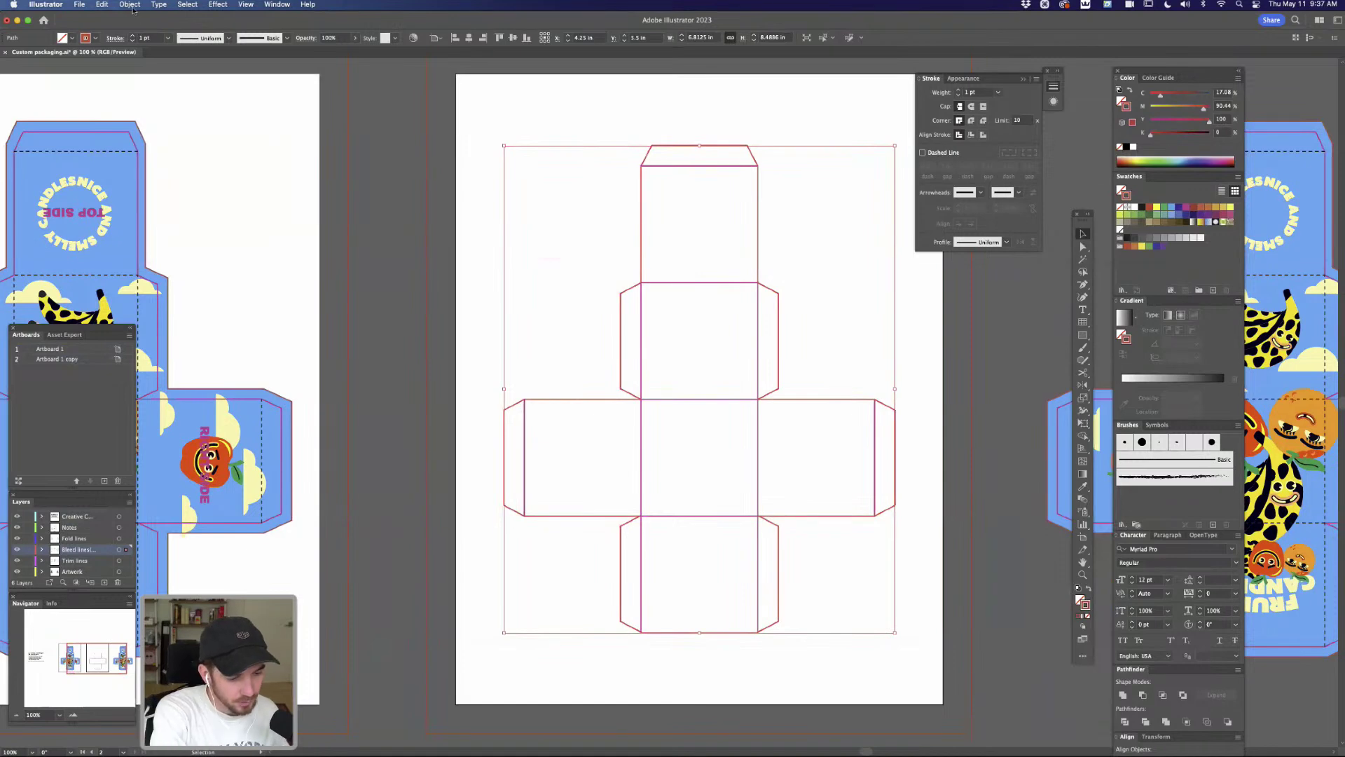
Offset the united outline outward by 0.25 in with mitred joins to create the bleed line
left_click(133, 7)
mouse_move(204, 280)
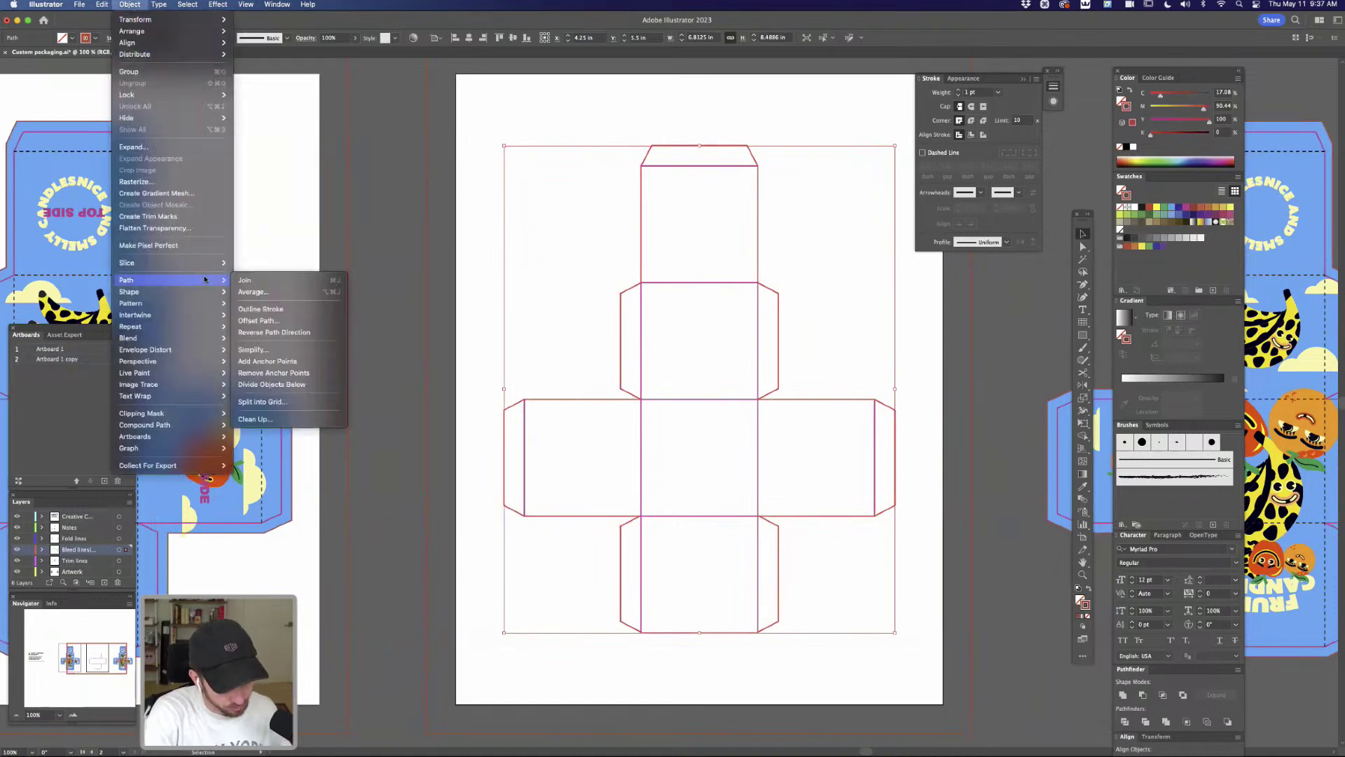
left_click(286, 322)
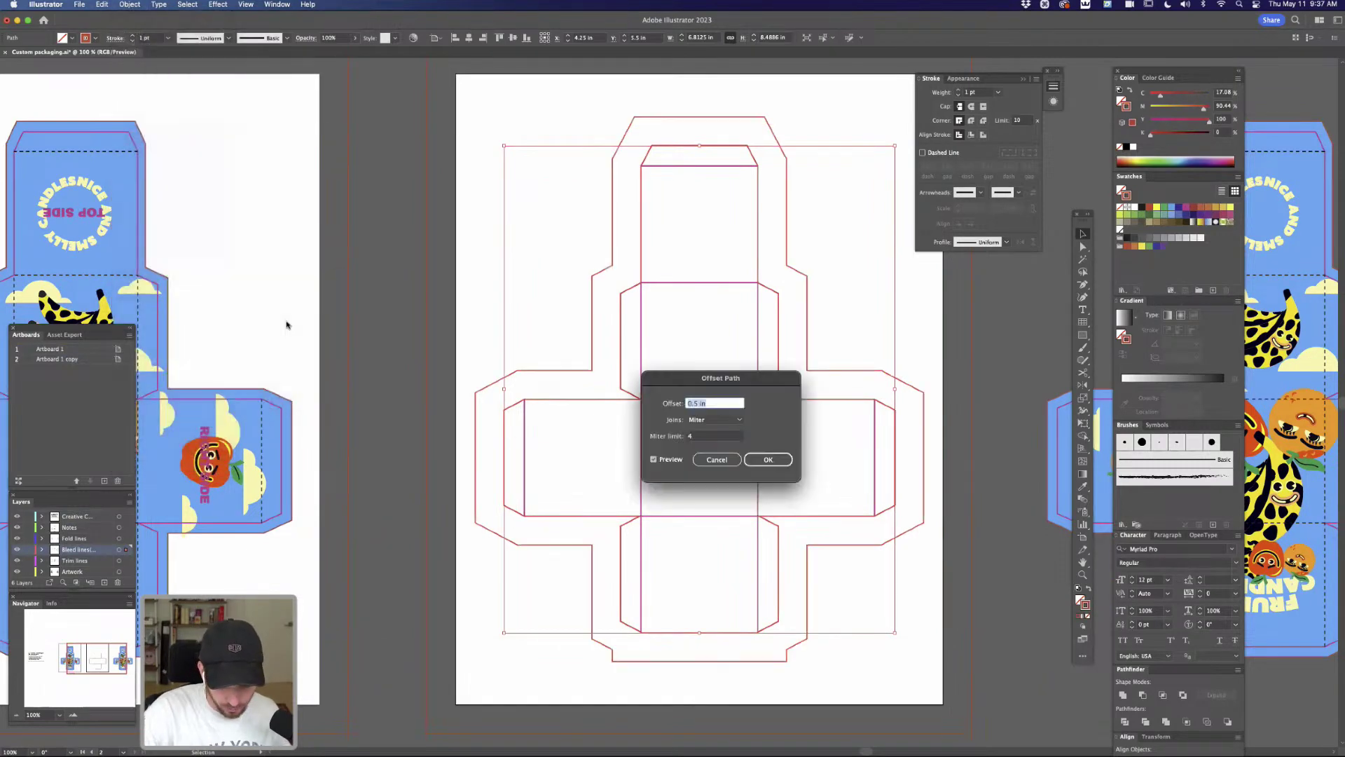
key("Down")
key("Down")
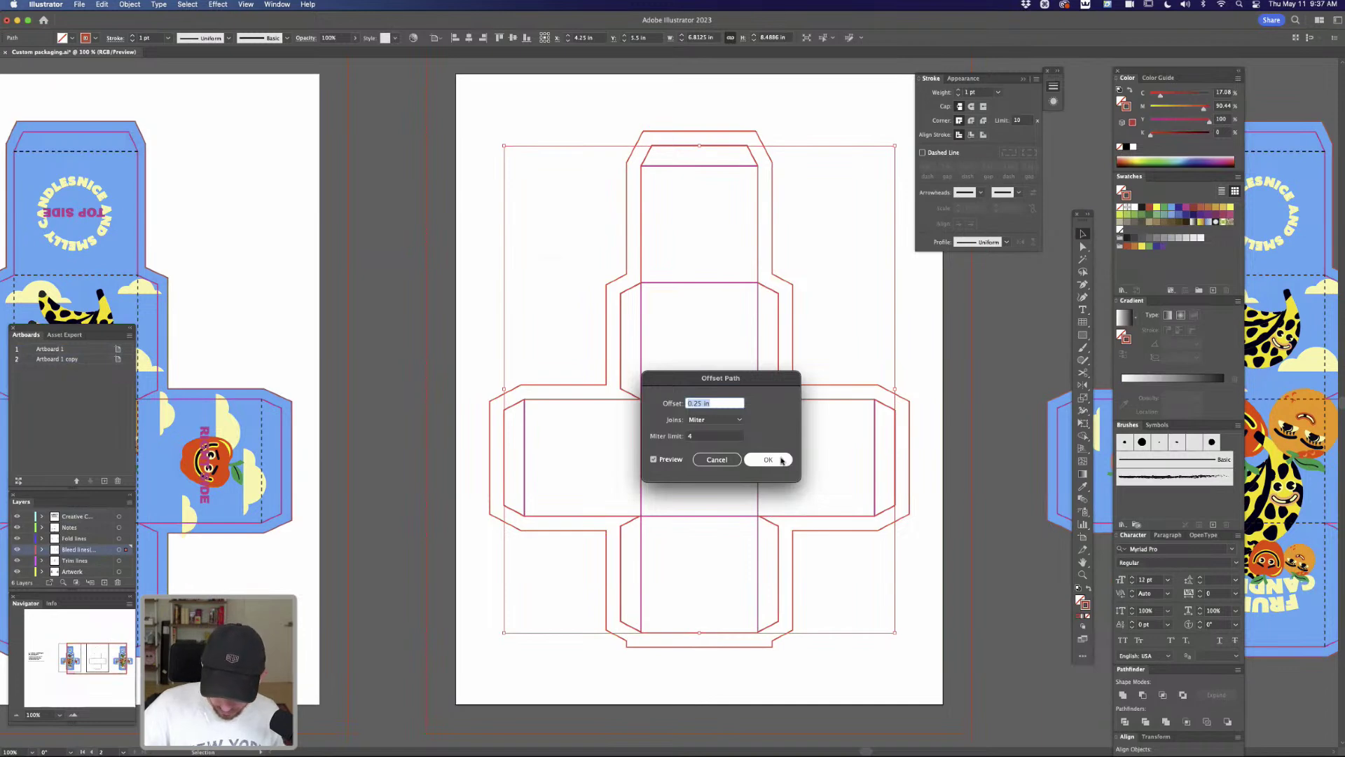
left_click(768, 459)
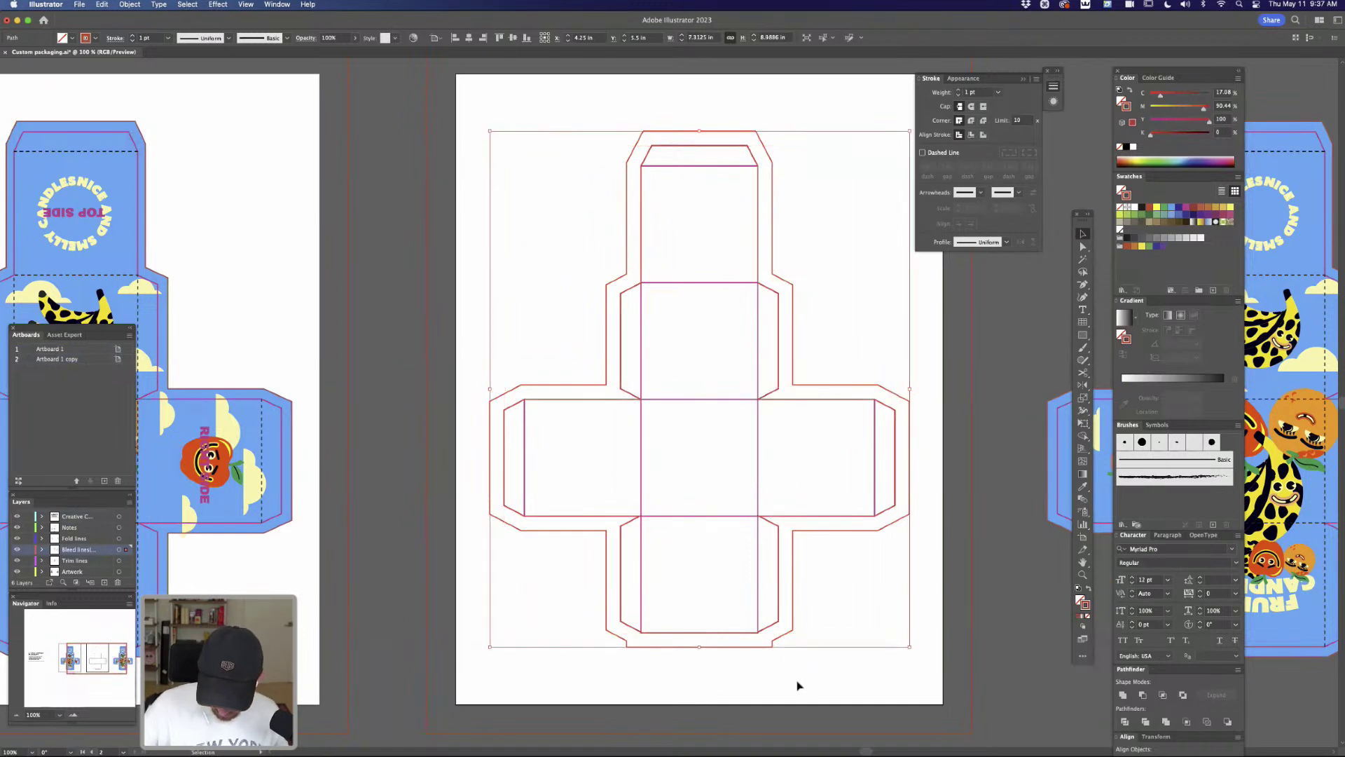
In Outline view, isolate the inner united outline on the bleed lines layer and delete it, keeping the trim shapes beneath
key("a")
left_click(773, 655)
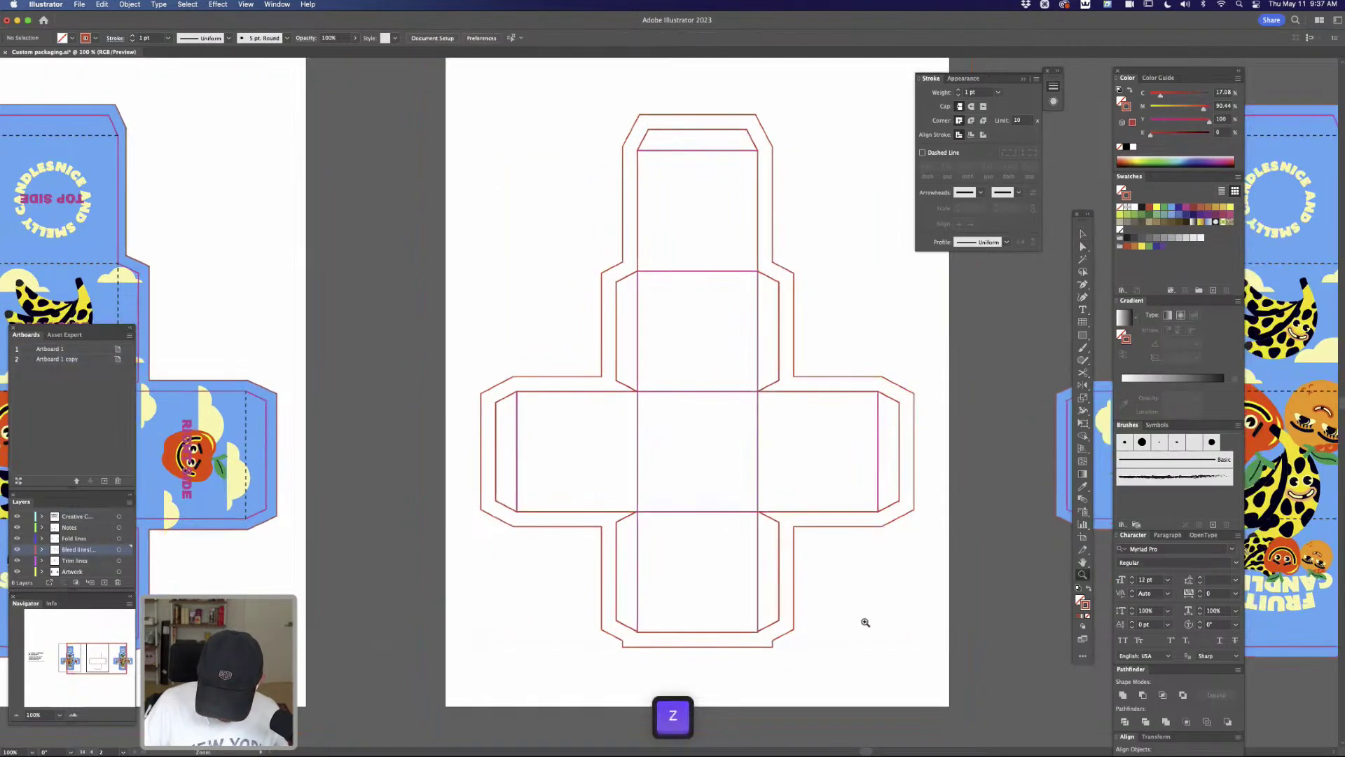
scroll(764, 648, "up", 5)
key("super+y")
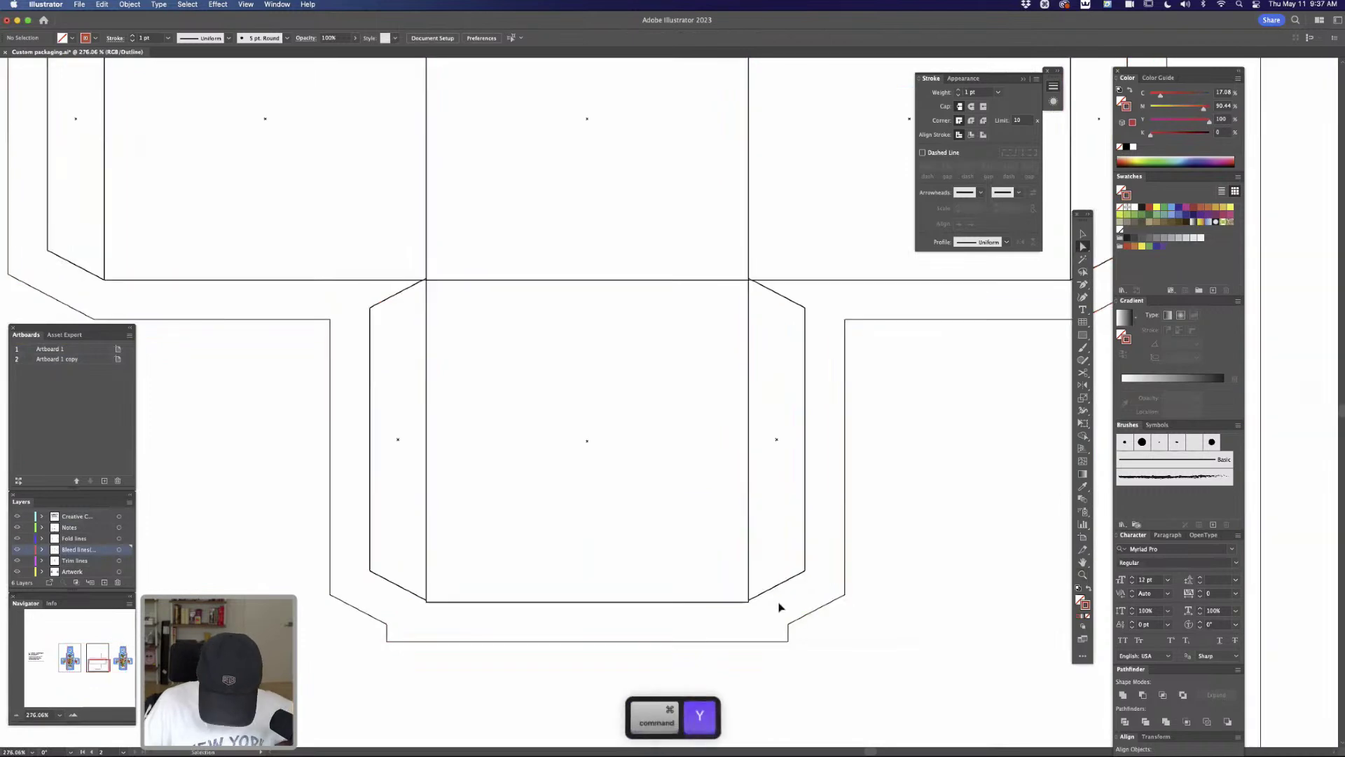
key("v")
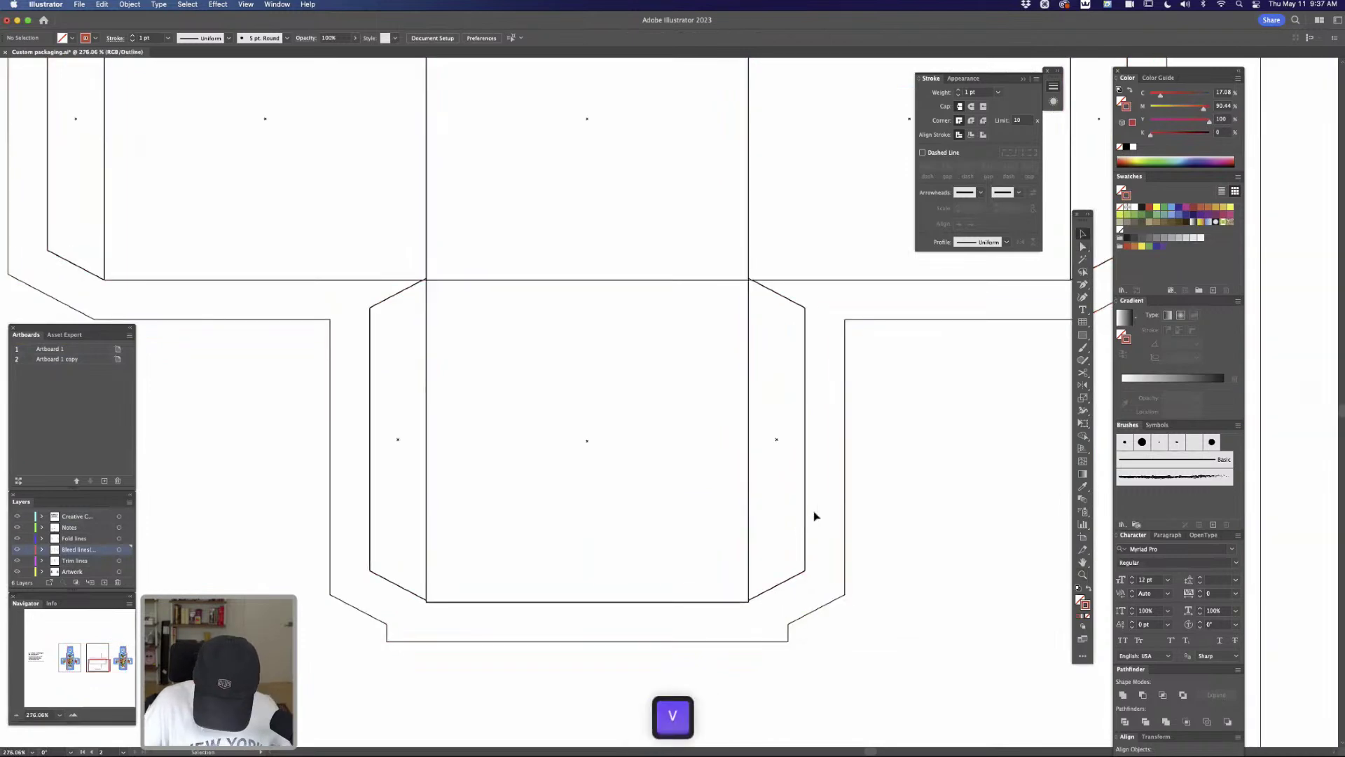
left_click(804, 525)
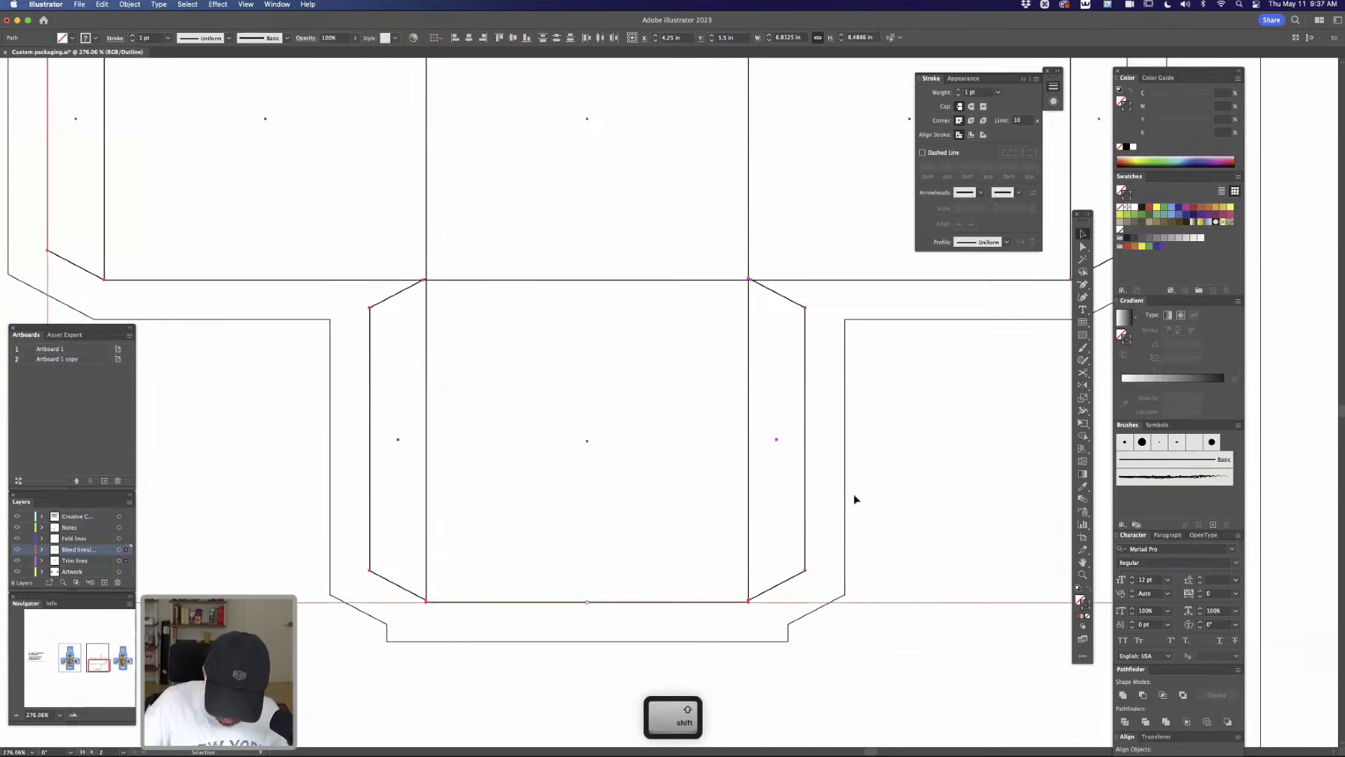
double_click(806, 496)
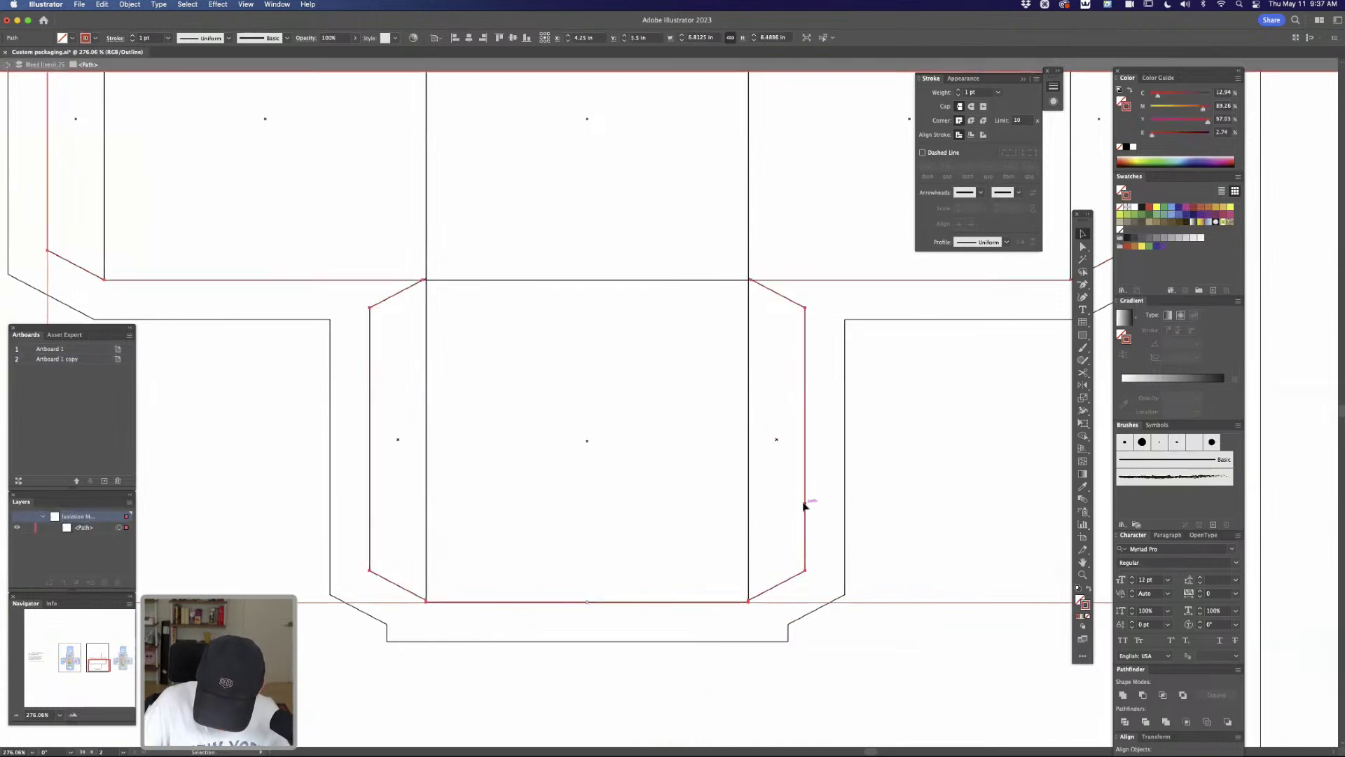
left_click(837, 497)
left_click_drag(805, 531, 827, 534)
key("BackSpace")
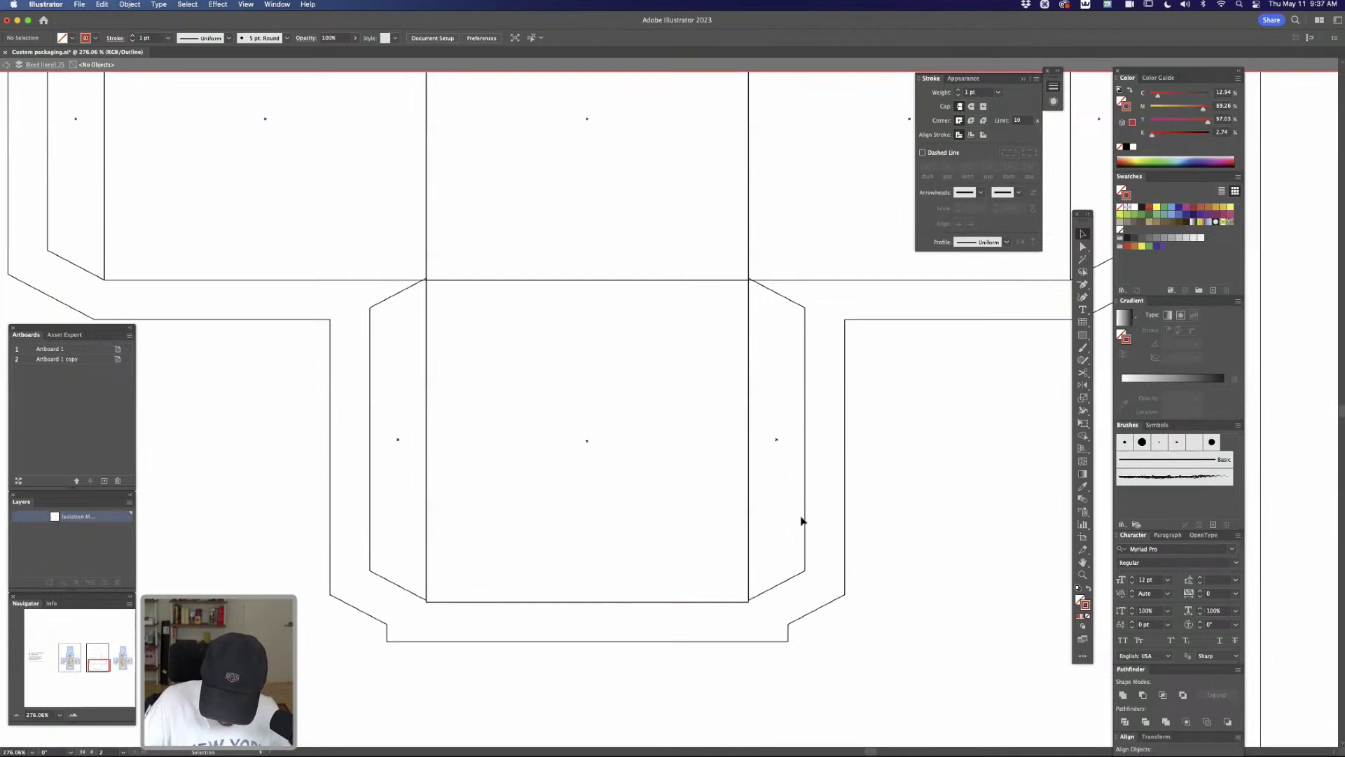
key("Escape")
left_click(805, 516)
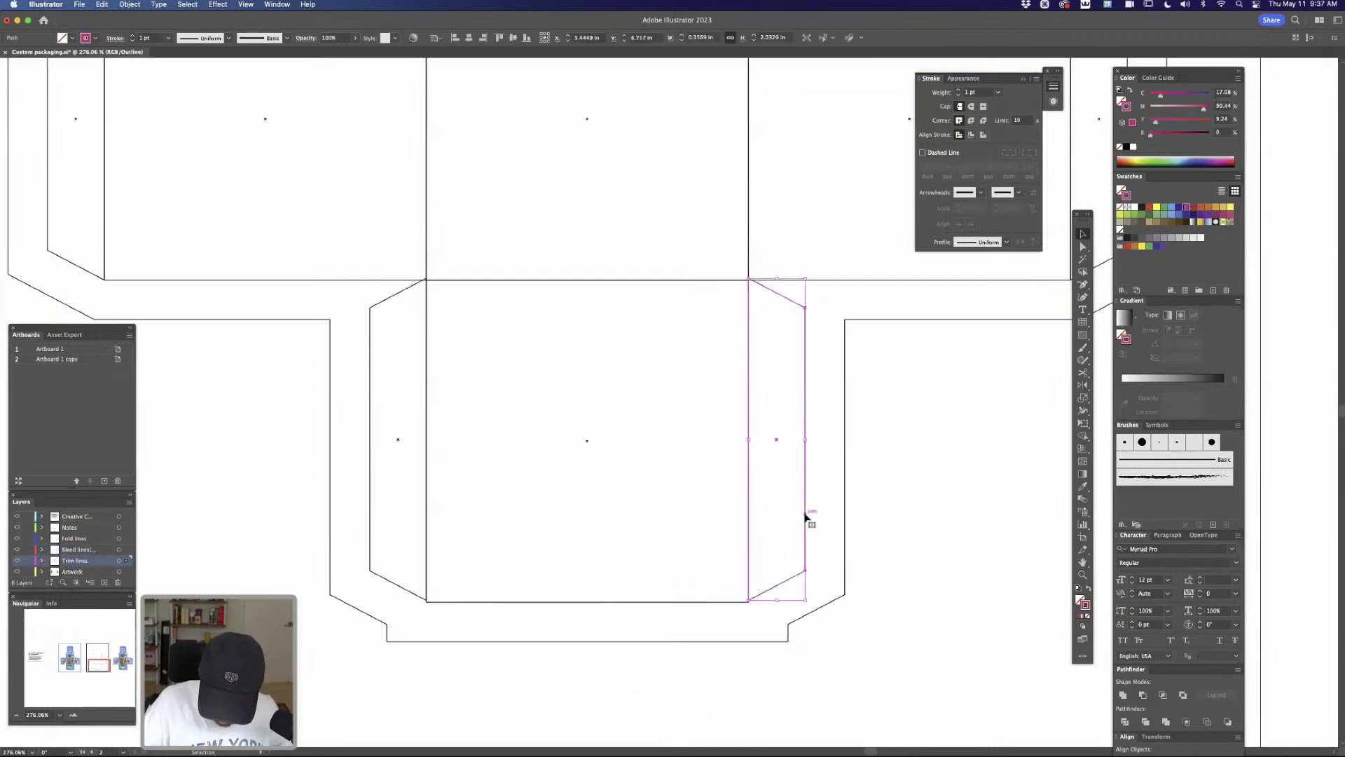
Inspect at high magnification how the two bottom glue flaps' lower corners meet the panel's lower corners
left_click(369, 440, "shift")
key("z")
left_click_drag(737, 600, 997, 498)
key("v")
left_click_drag(846, 578, 847, 592)
key("super+minus")
key("super+minus")
key("super+minus")
key("super+minus")
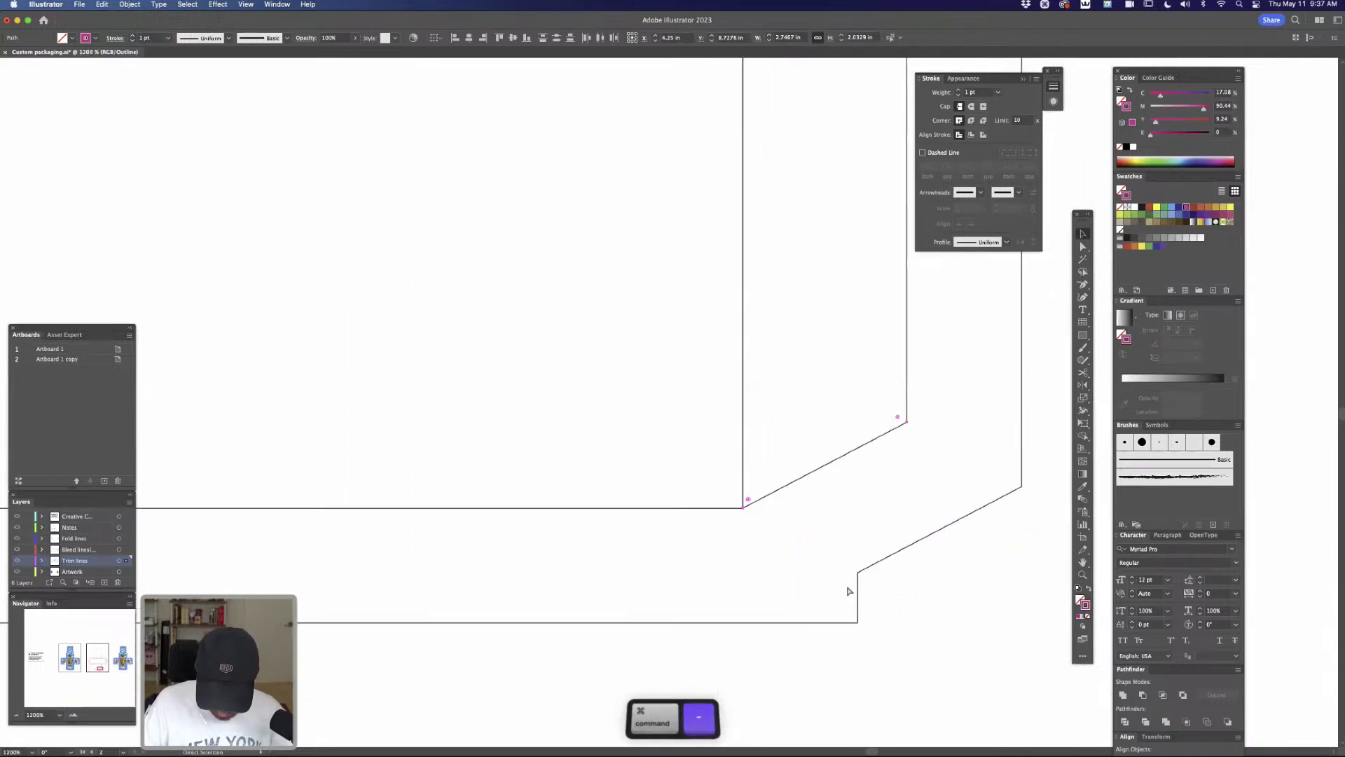
key("super+minus")
left_click_drag(769, 486, 857, 539)
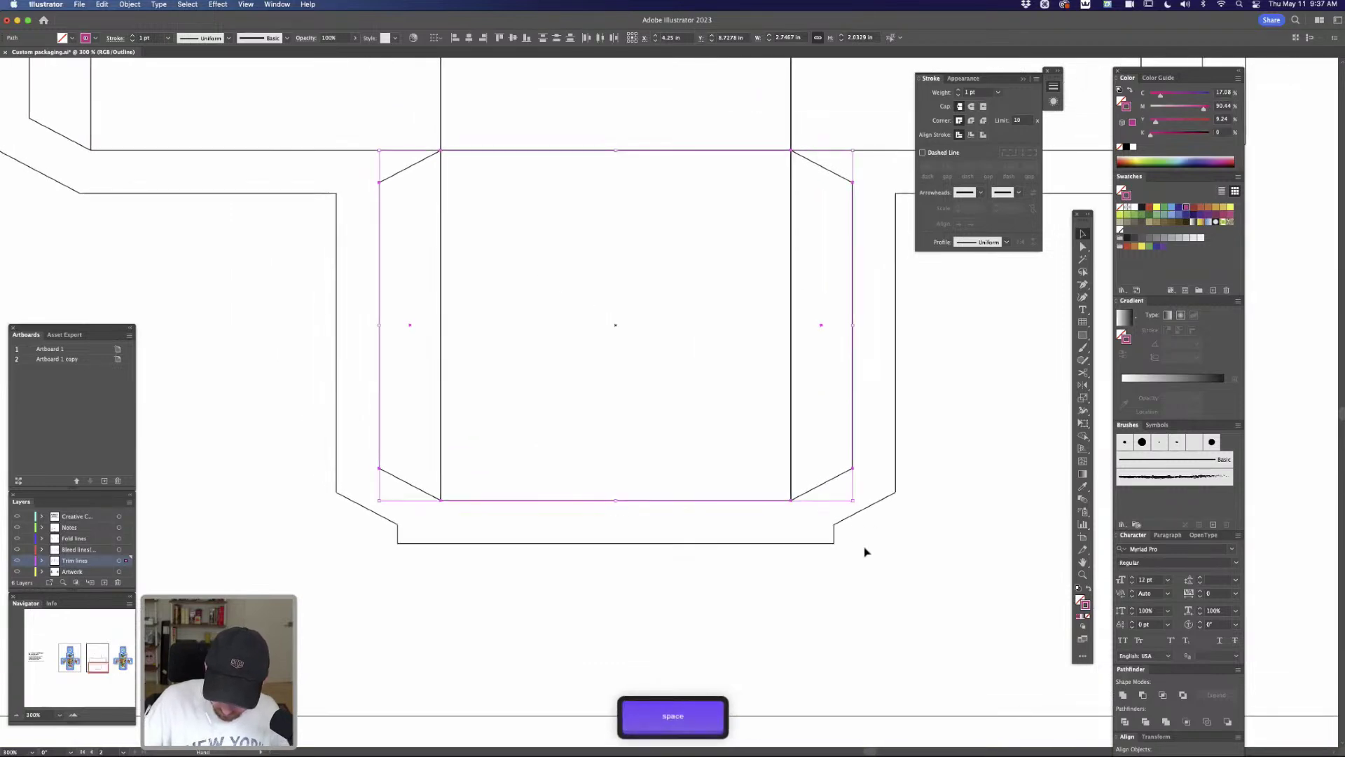
Remove the two lowest anchor points from the bleed line to eliminate the stepped corners beneath the bottom panel
key("a")
left_click(837, 530)
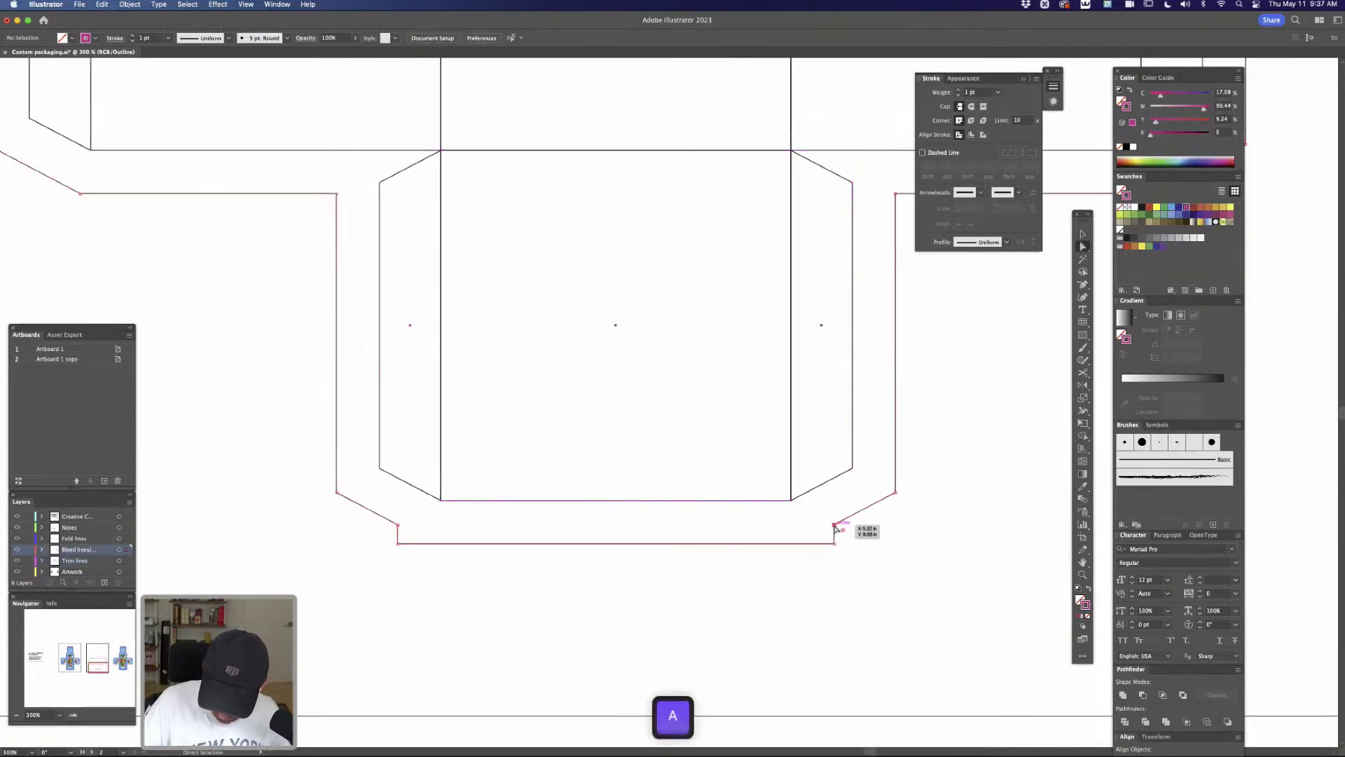
left_click_drag(842, 539, 842, 535)
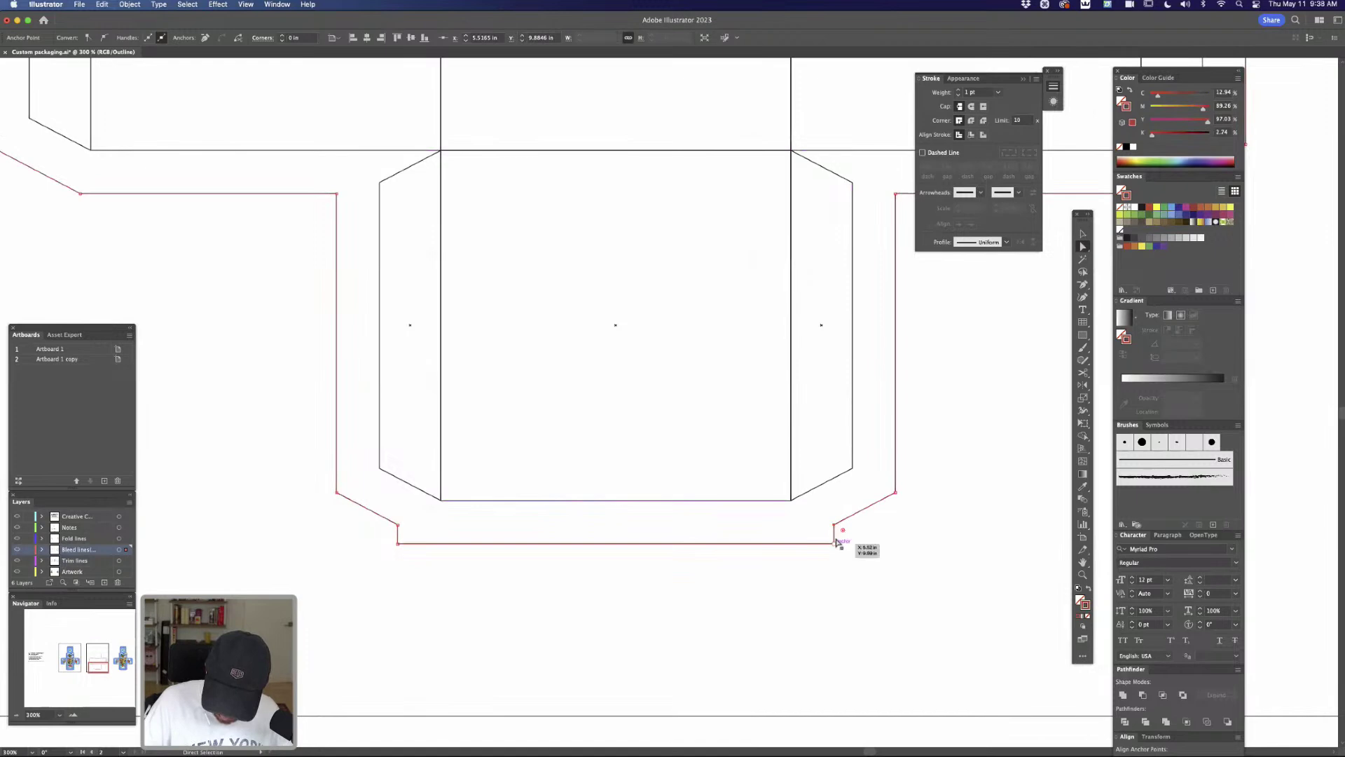
key("minus")
left_click(834, 543)
left_click(397, 544)
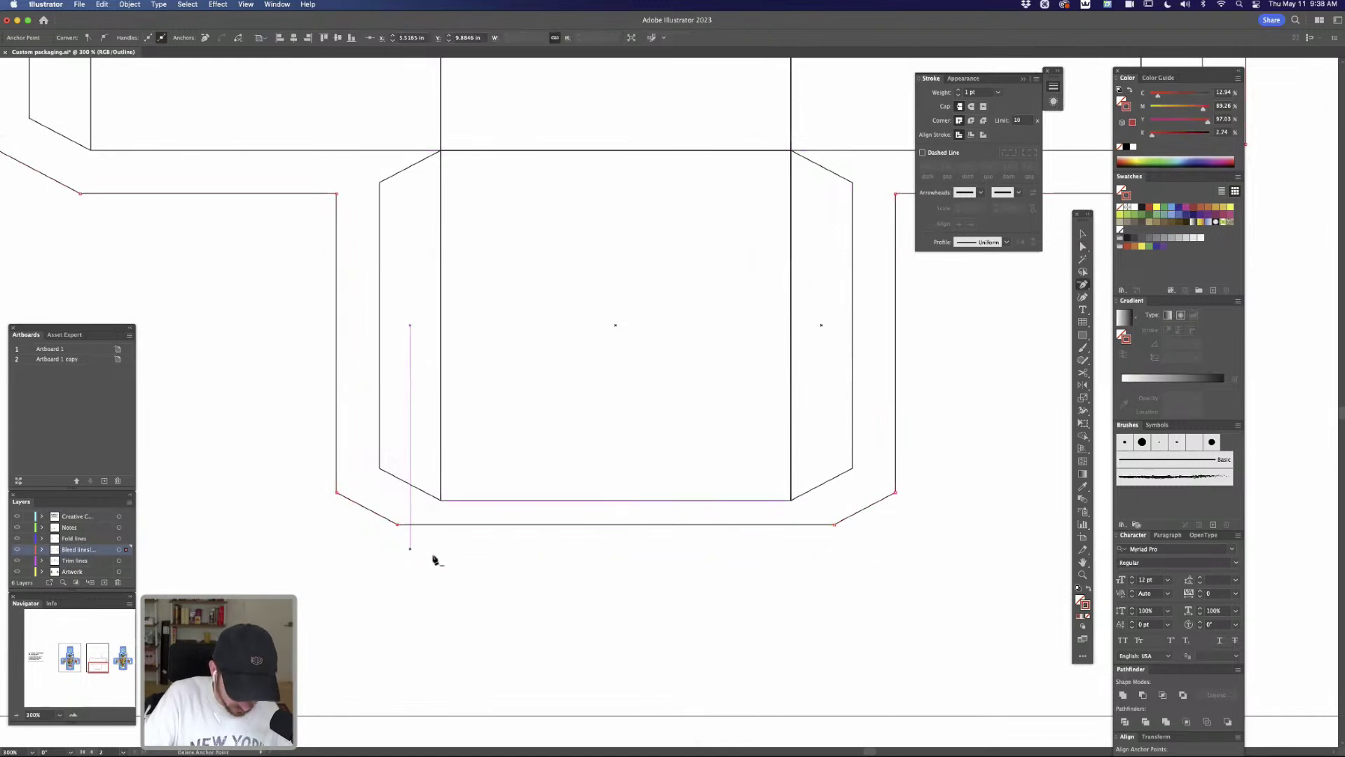
Delete the existing bleed line from the bleed lines layer, leaving the trim shapes, and return to Preview mode
key("a")
left_click(398, 525)
left_click(834, 526, "shift")
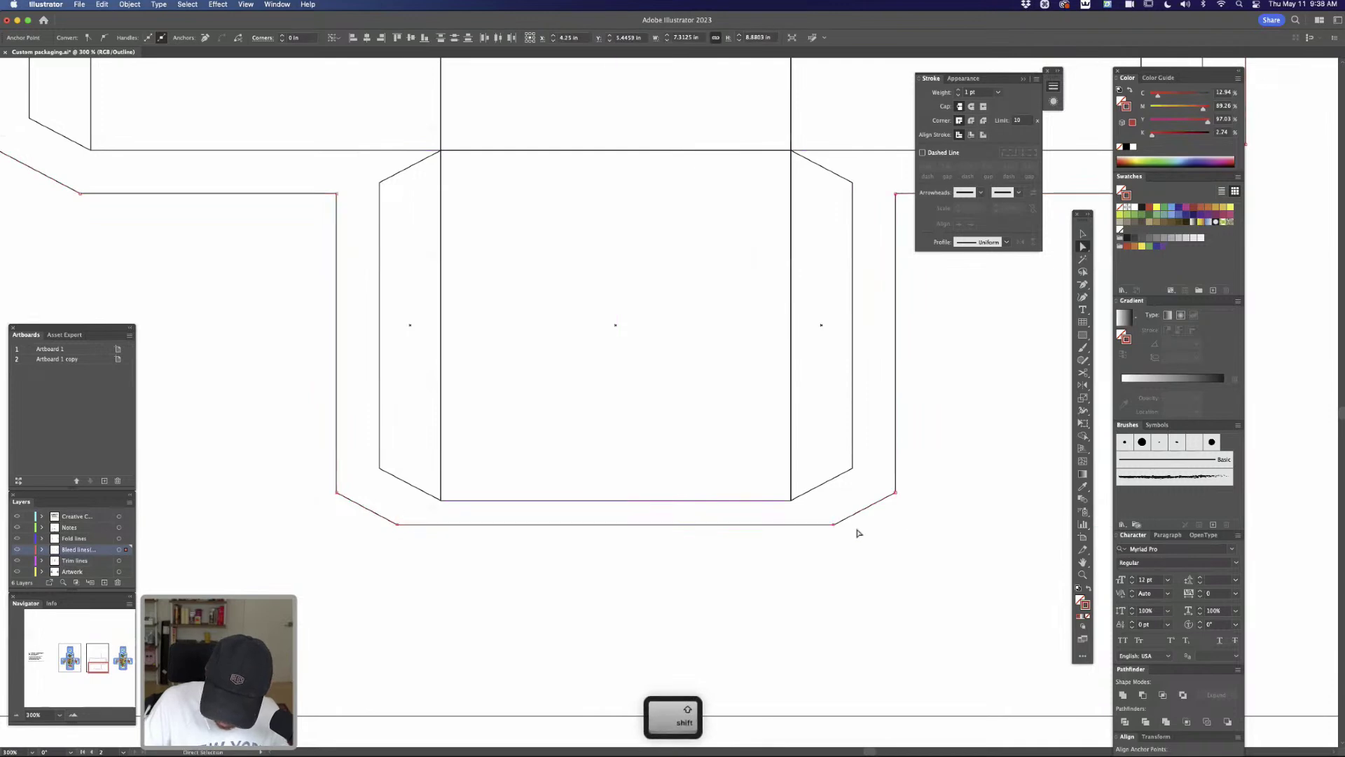
left_click(848, 536)
left_click(860, 512)
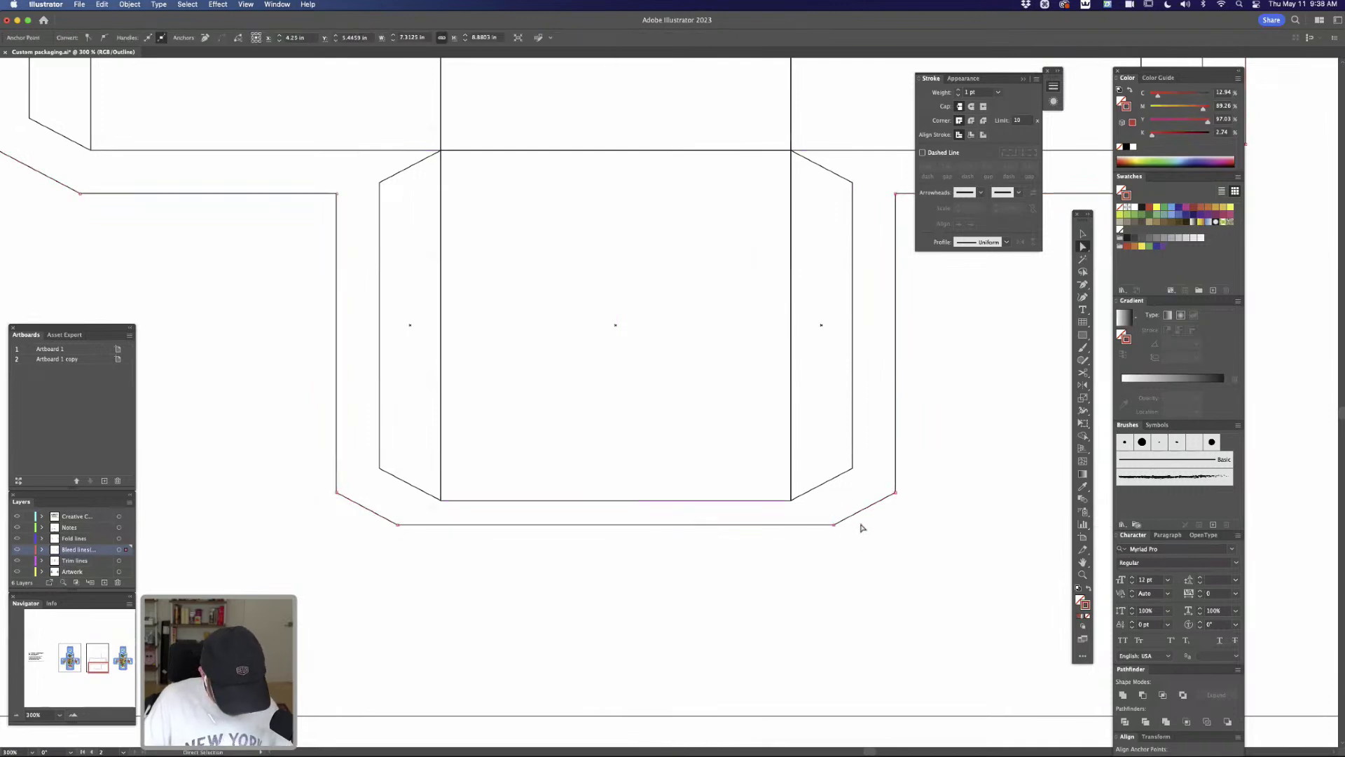
key("BackSpace")
key("super+minus")
key("super+minus")
key("super+minus")
key("super+minus")
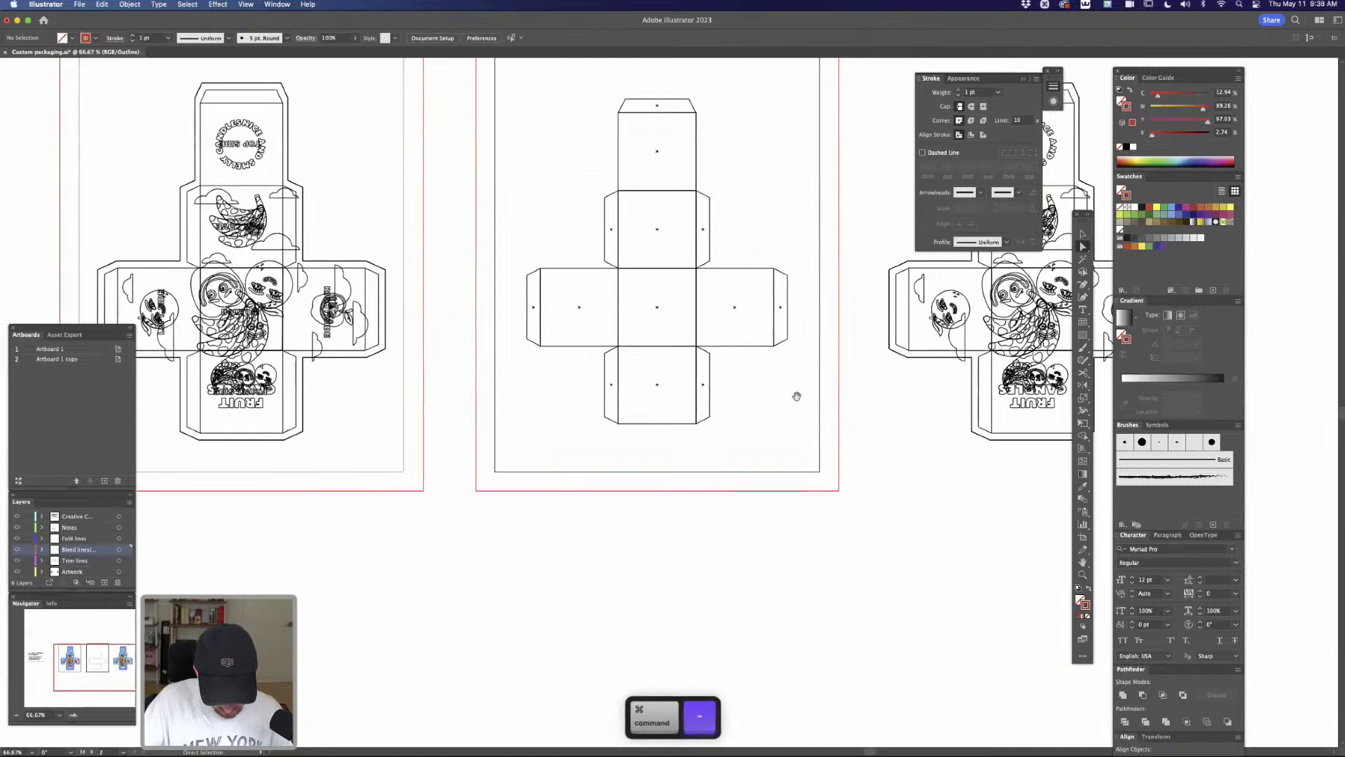
key("space")
left_click_drag(801, 411, 803, 480)
key("super+y")
Copy all the trim shapes, paste them in front on the bleed lines layer and unite them into one outline
key("v")
left_click_drag(741, 420, 512, 523)
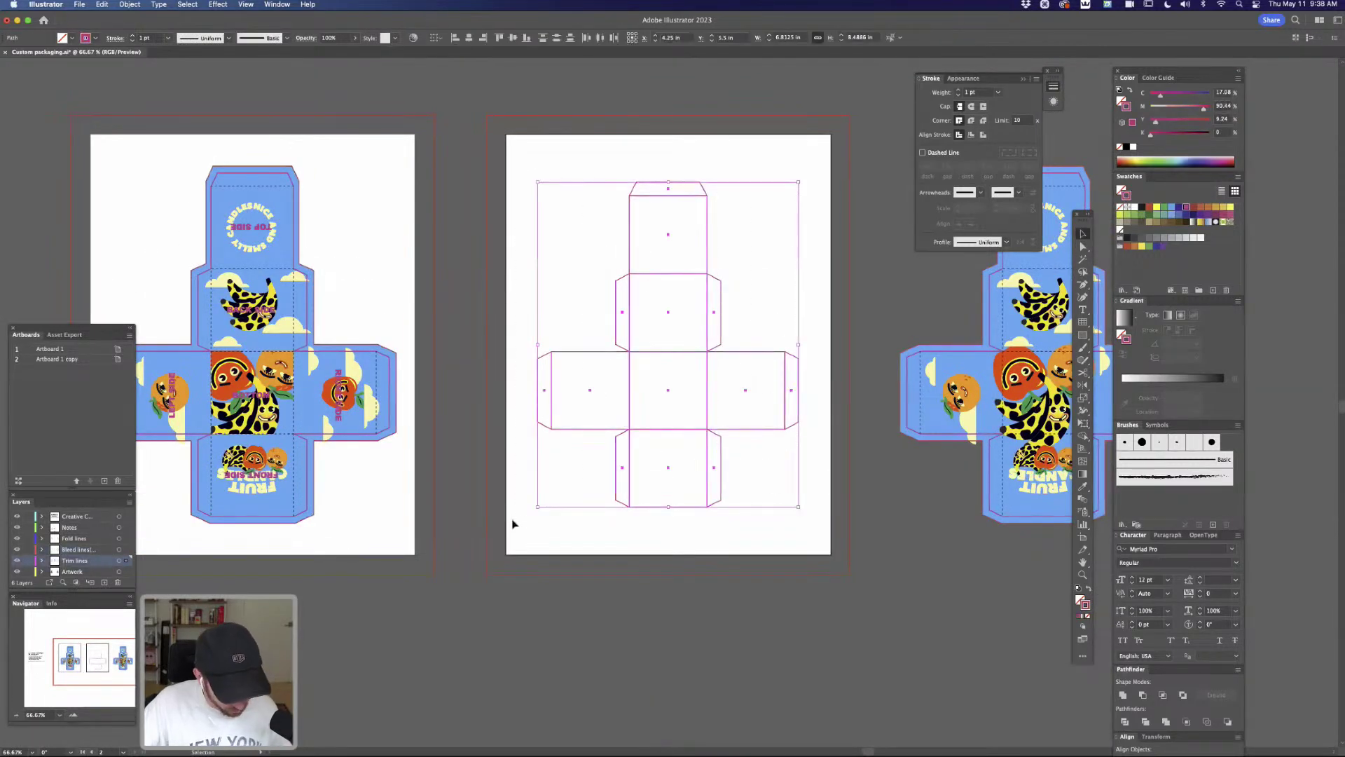
key("super+c")
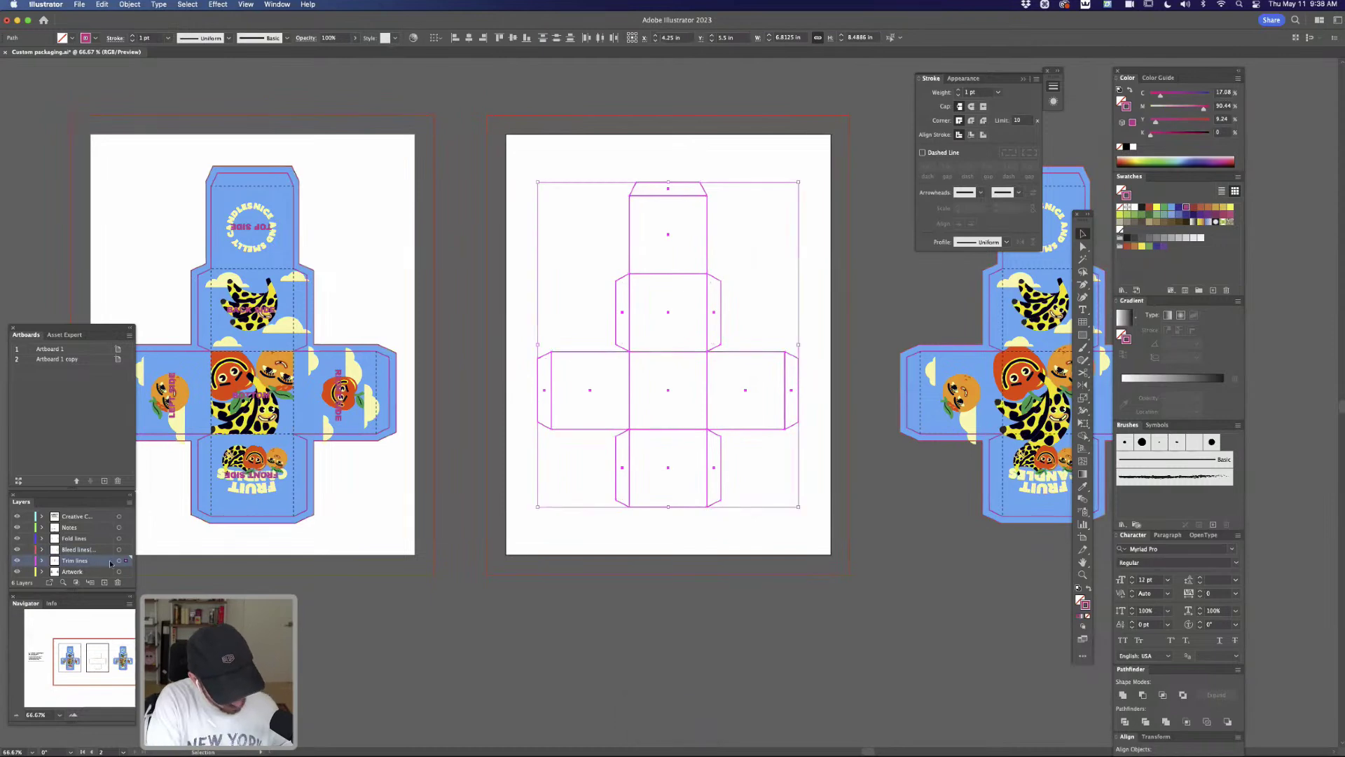
left_click(77, 551)
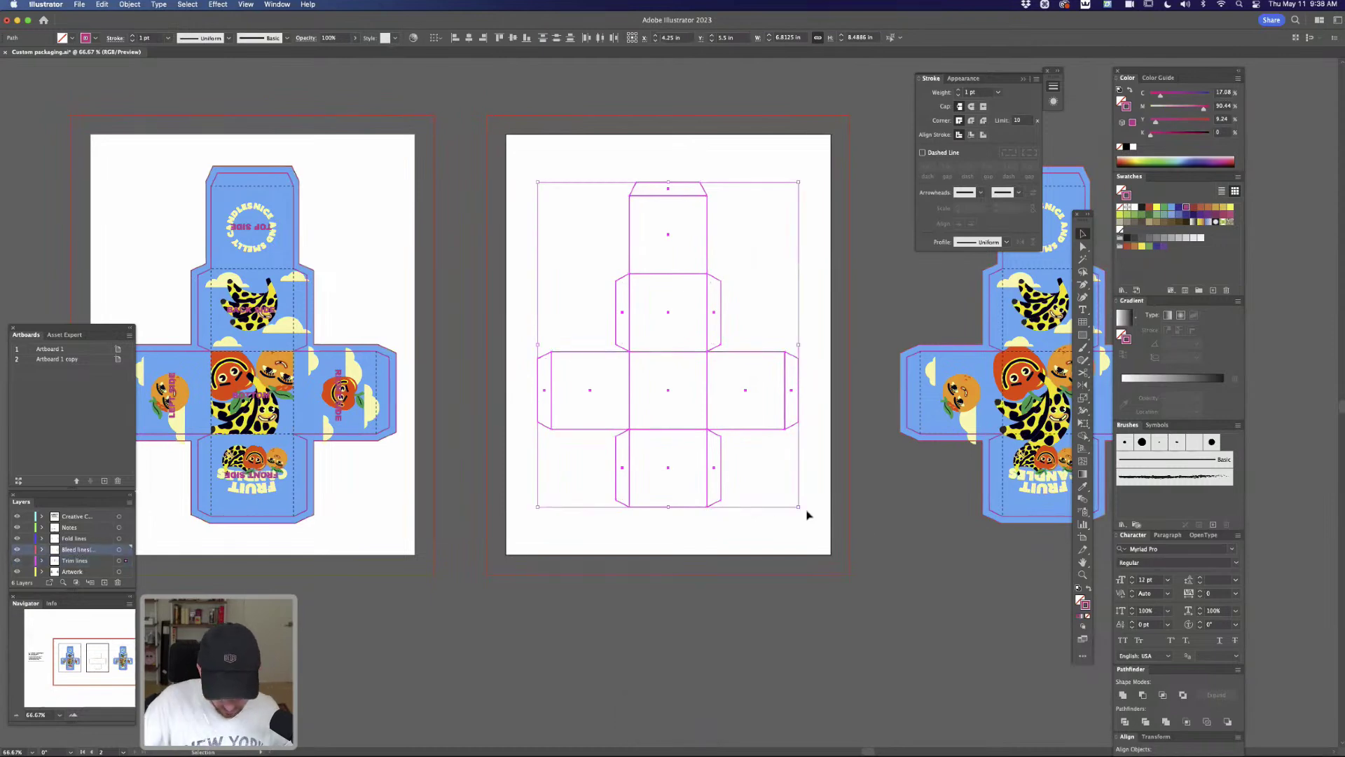
key("super+f")
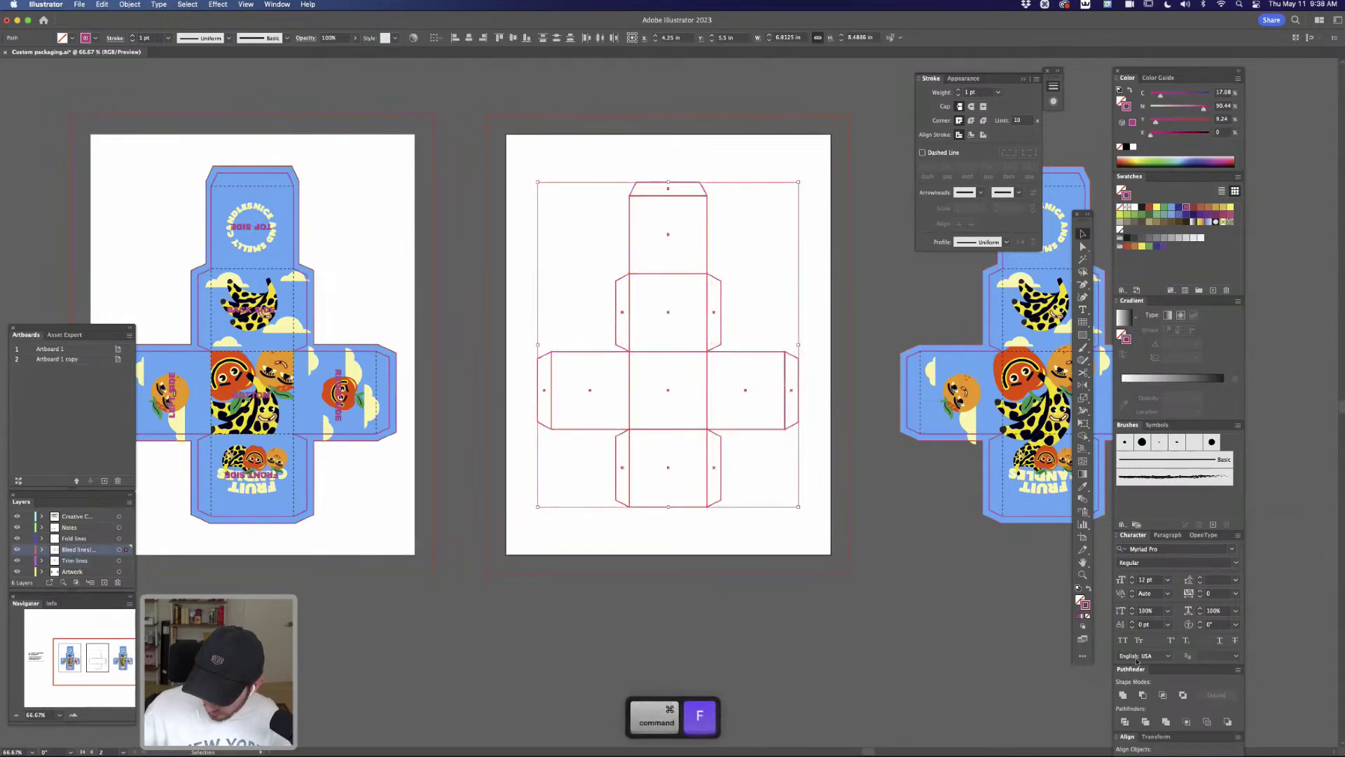
left_click(1121, 692)
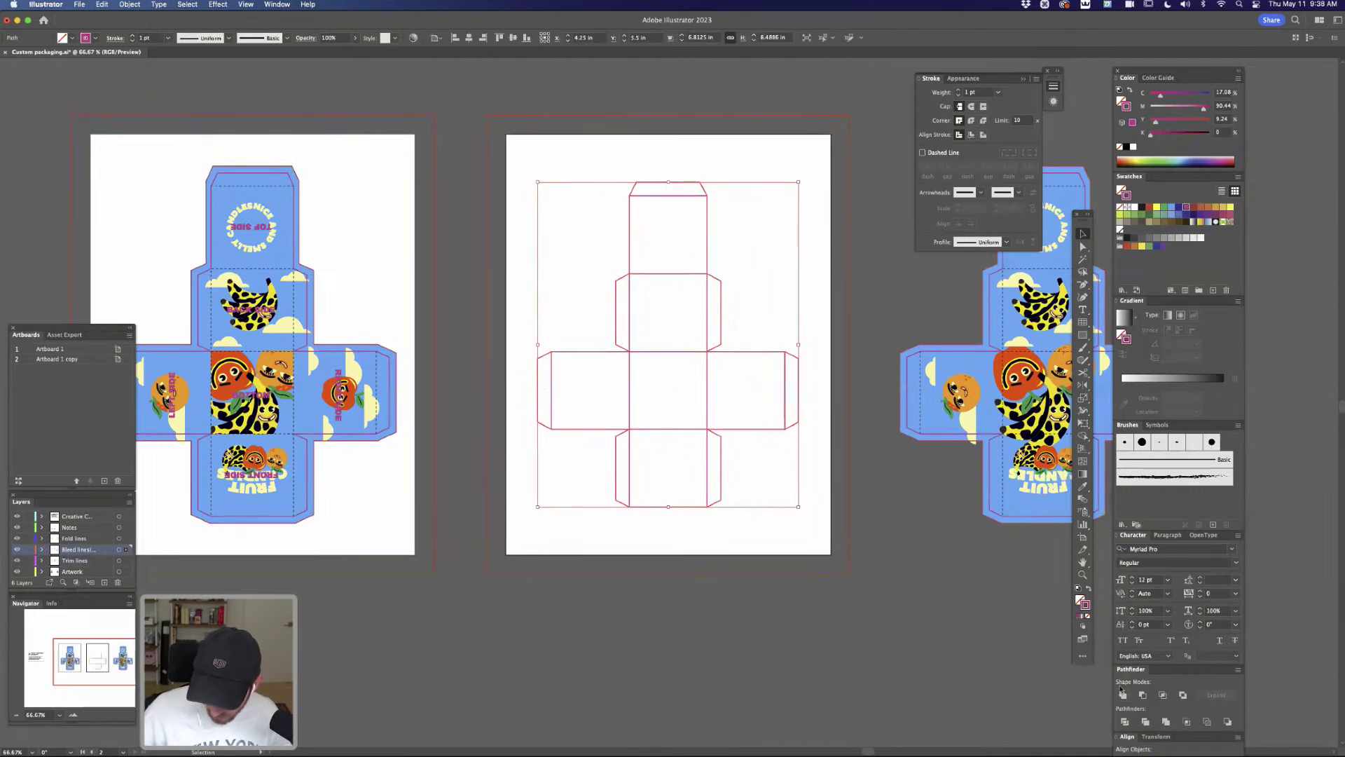
Offset the united outline outward with the existing offset settings to create a new bleed line
left_click(131, 5)
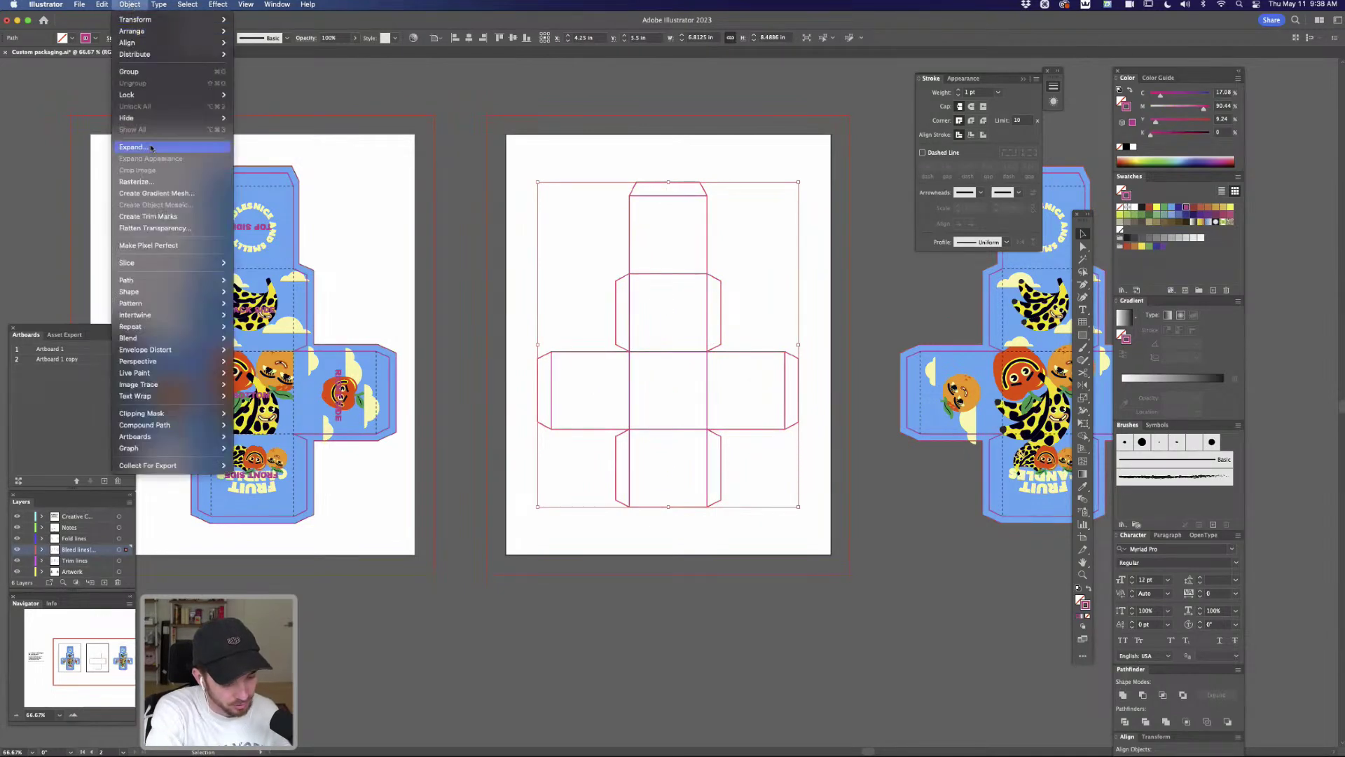
mouse_move(192, 278)
left_click(280, 321)
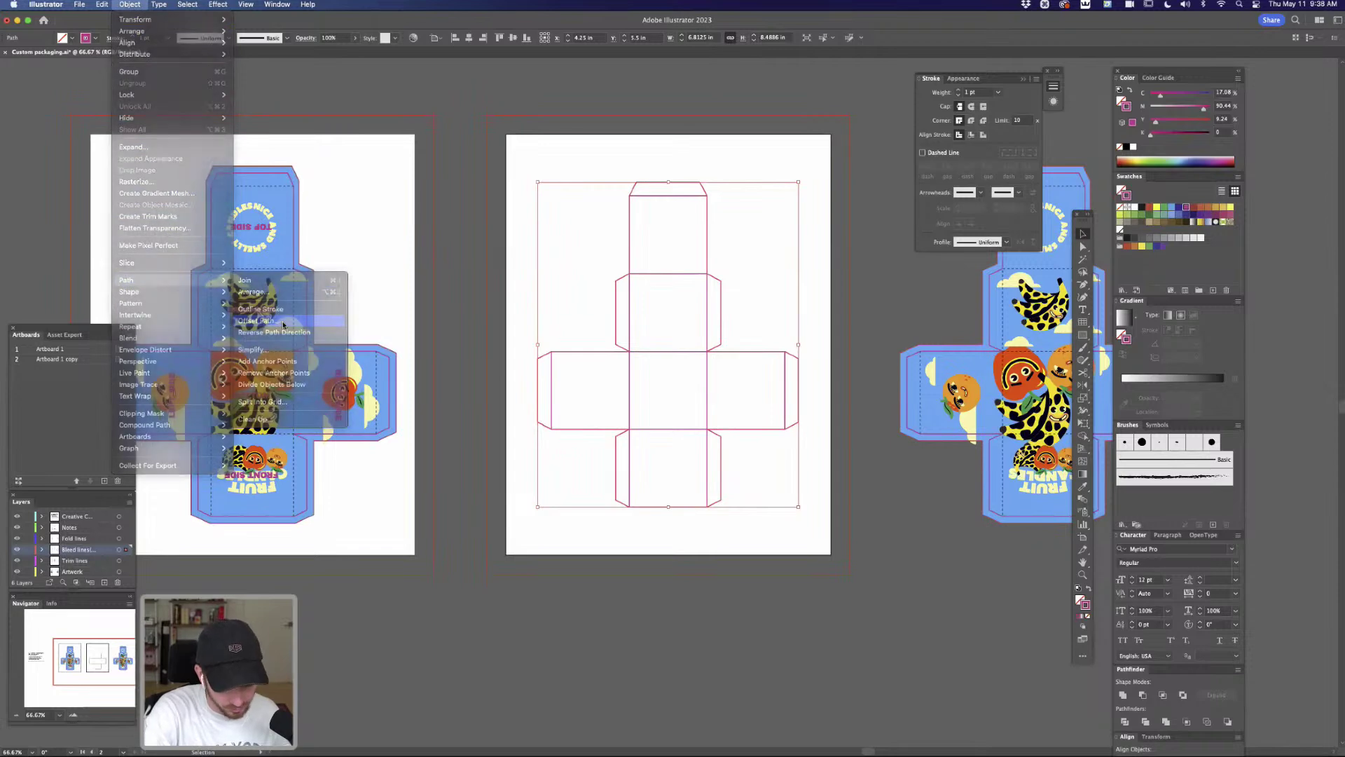
left_click(767, 459)
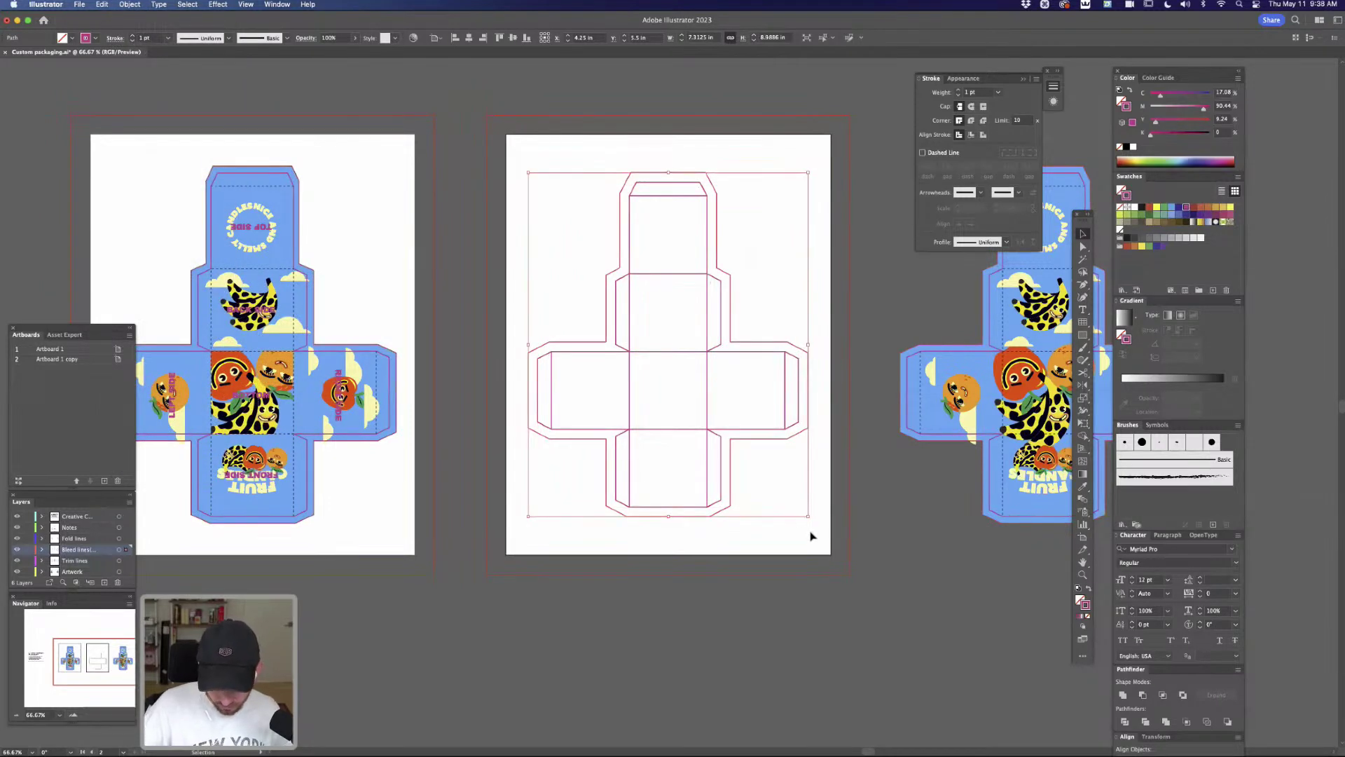
Set the bleed line stroke's yellow value to 91 and delete the united outline inside it
key("super+equal")
key("super+equal")
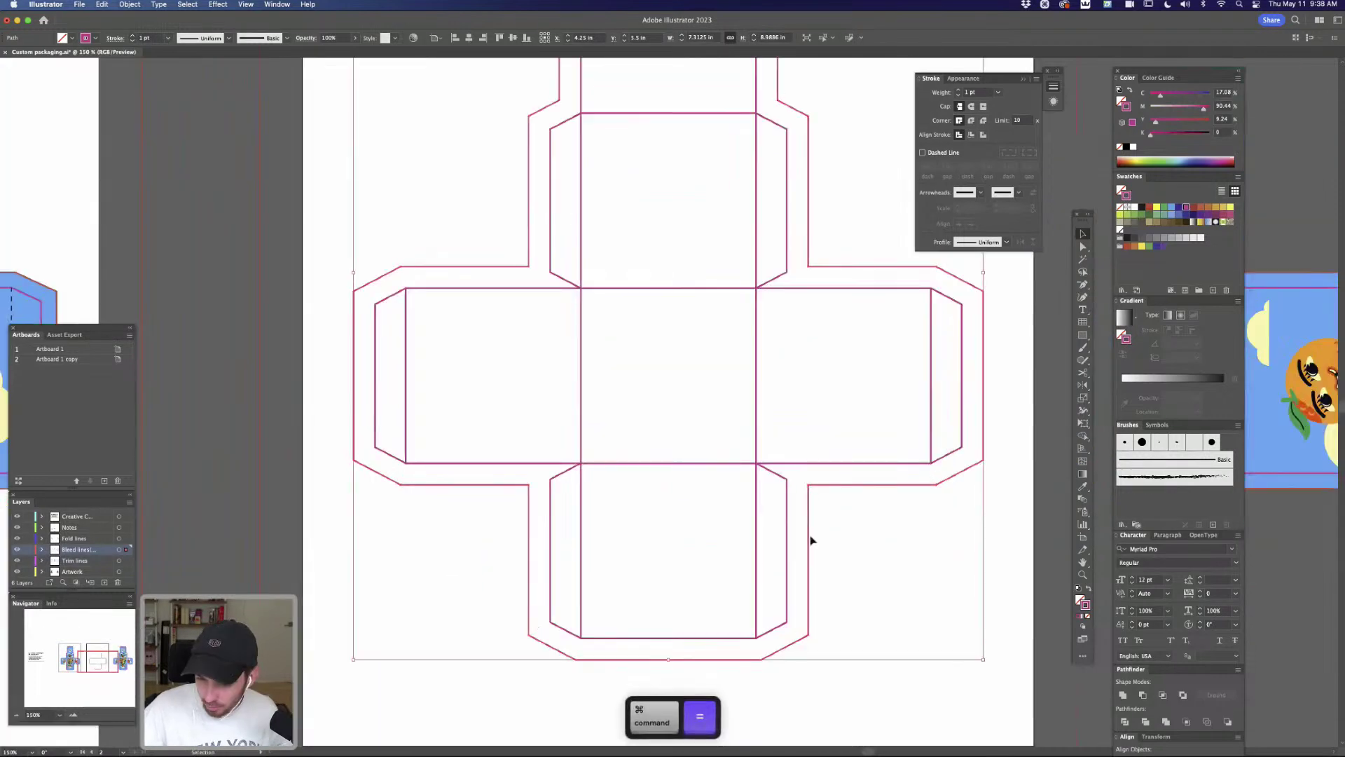
left_click(1200, 122)
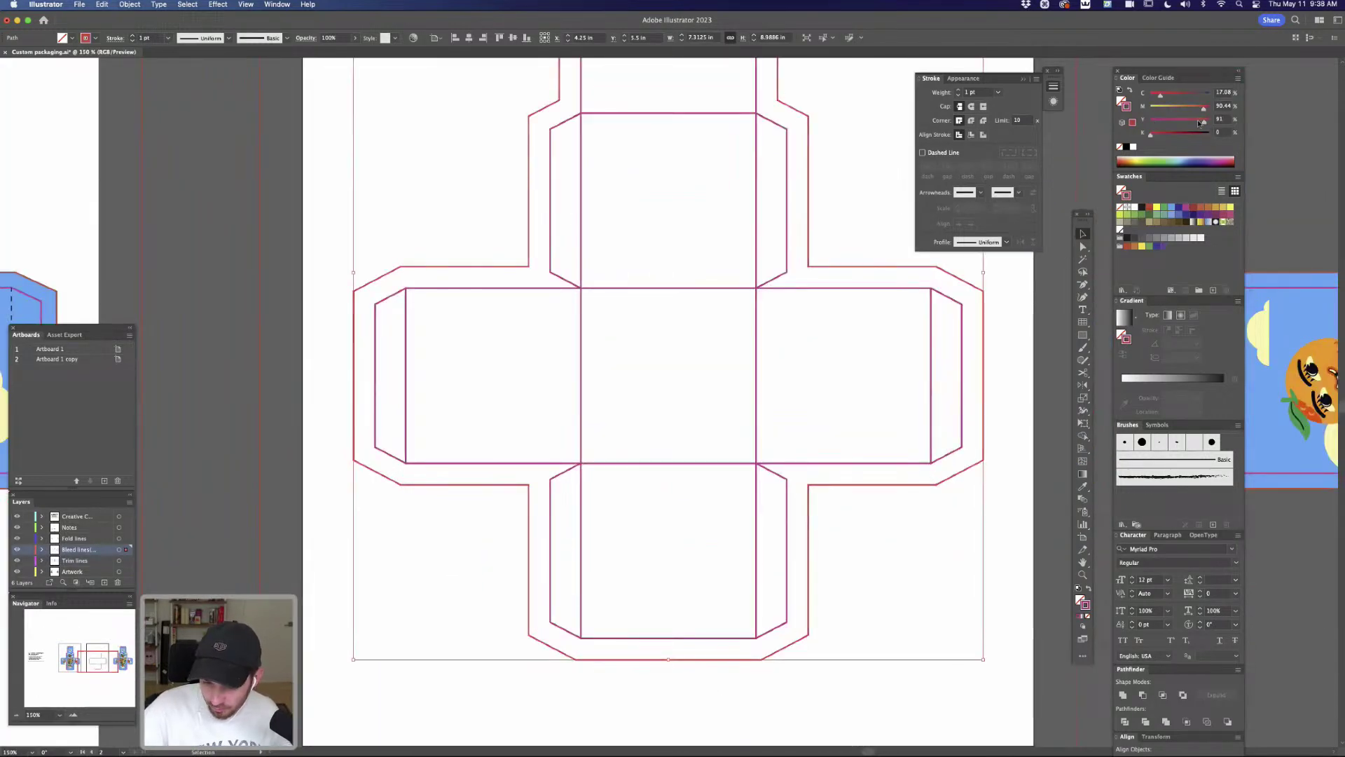
left_click(842, 587)
left_click_drag(787, 601, 813, 607)
key("BackSpace")
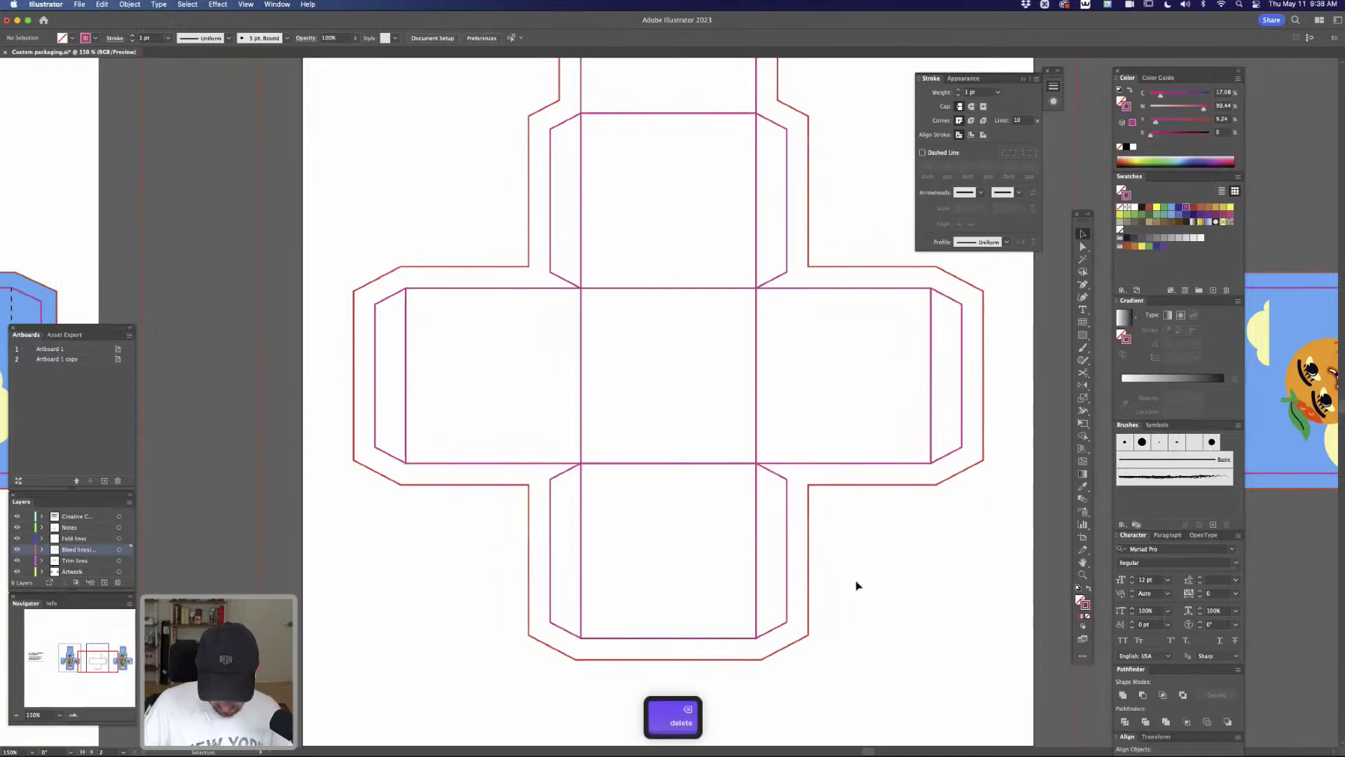
Compare the new dieline with the finished fruit candle box template and examine the template's dashed fold lines
key("super+minus")
mouse_move(859, 555)
left_mouse_down()
mouse_move(850, 540)
mouse_move(876, 540)
mouse_move(864, 567)
left_mouse_up()
key("super+equal")
key("super+minus")
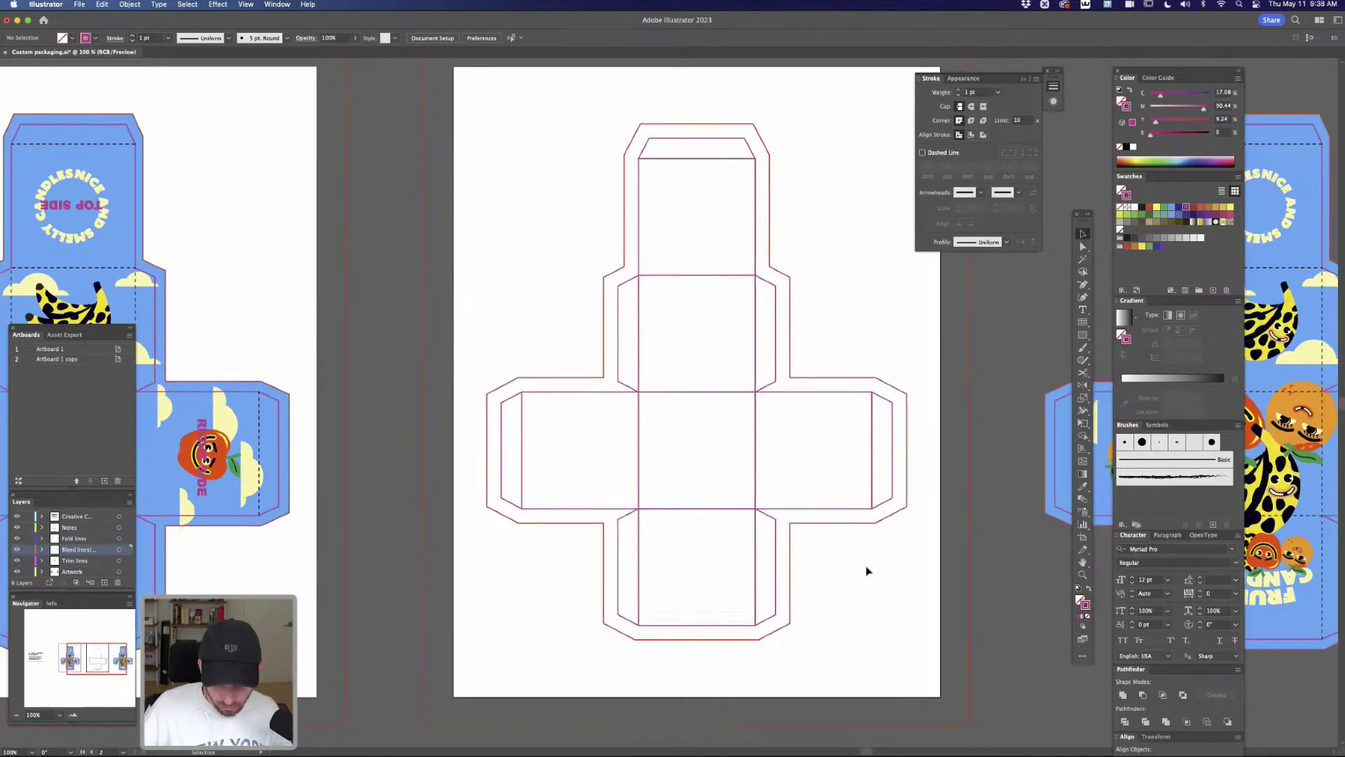
left_click_drag(570, 460, 842, 435)
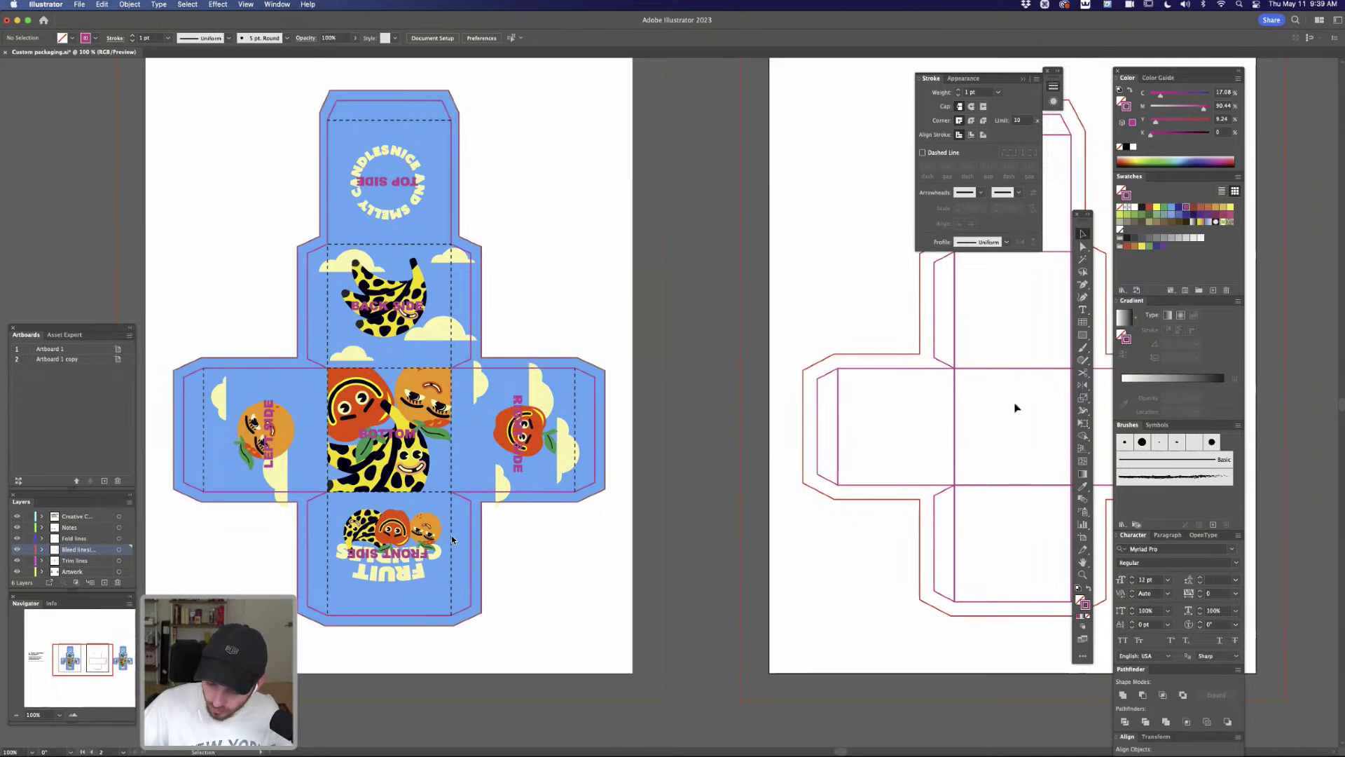
key("space")
left_click_drag(949, 456, 669, 462)
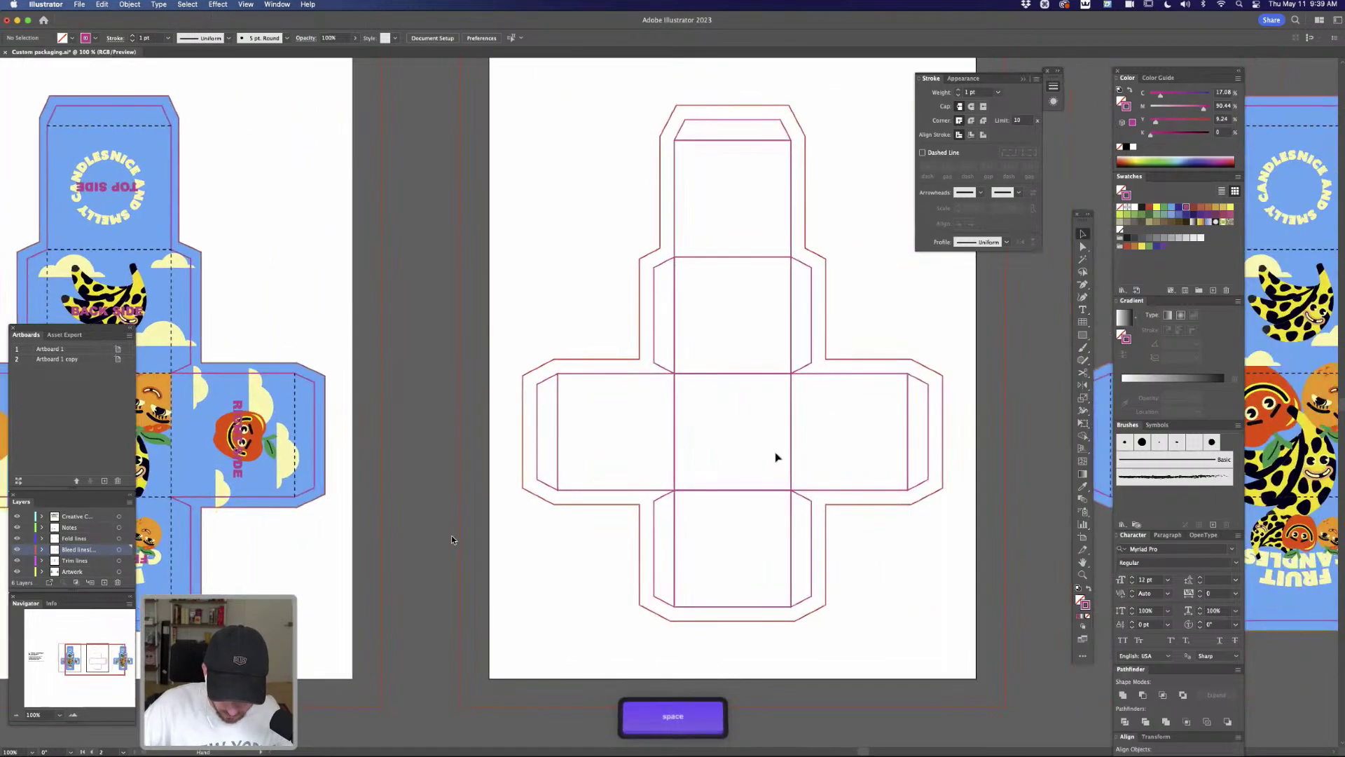
Replace the doubled edges between the right side panel and its glue flap with a single separate fold segment
key("a")
left_click(909, 424)
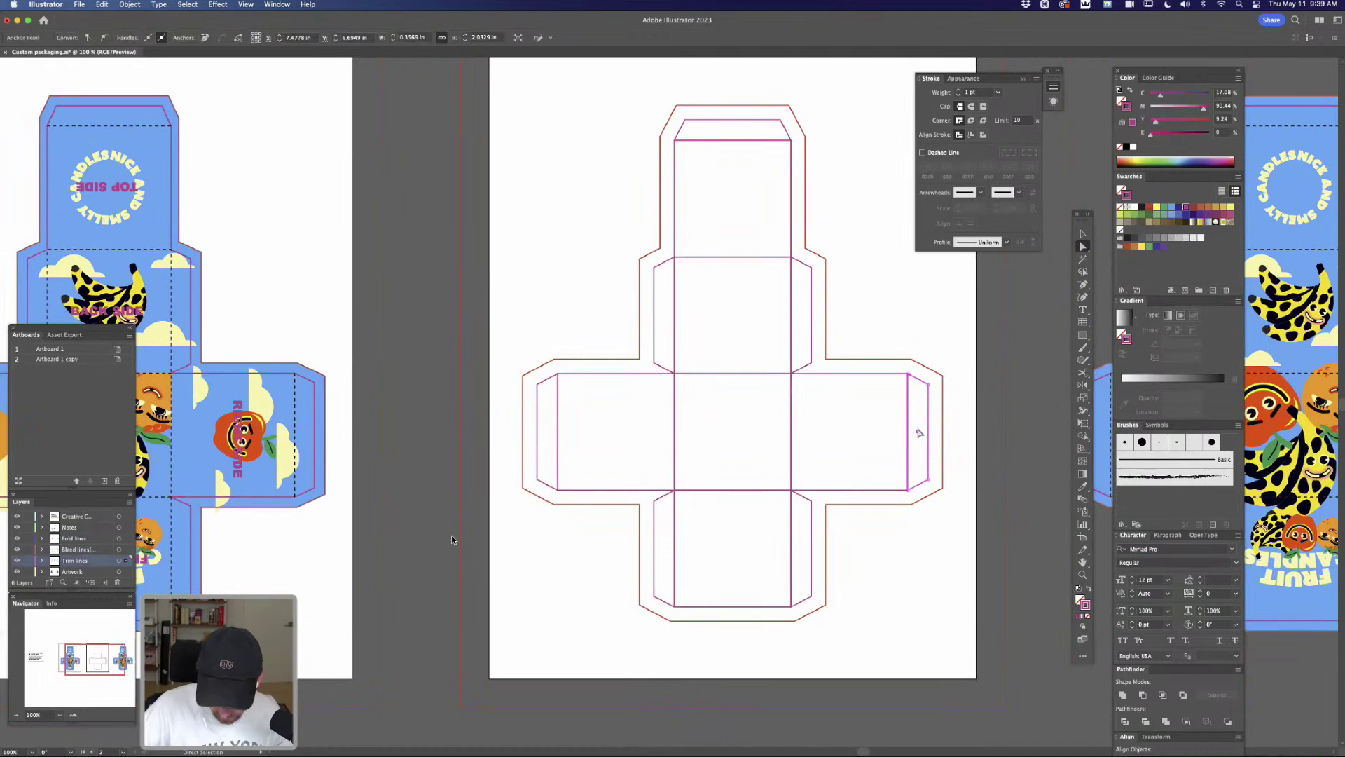
key("Delete")
left_click(970, 404)
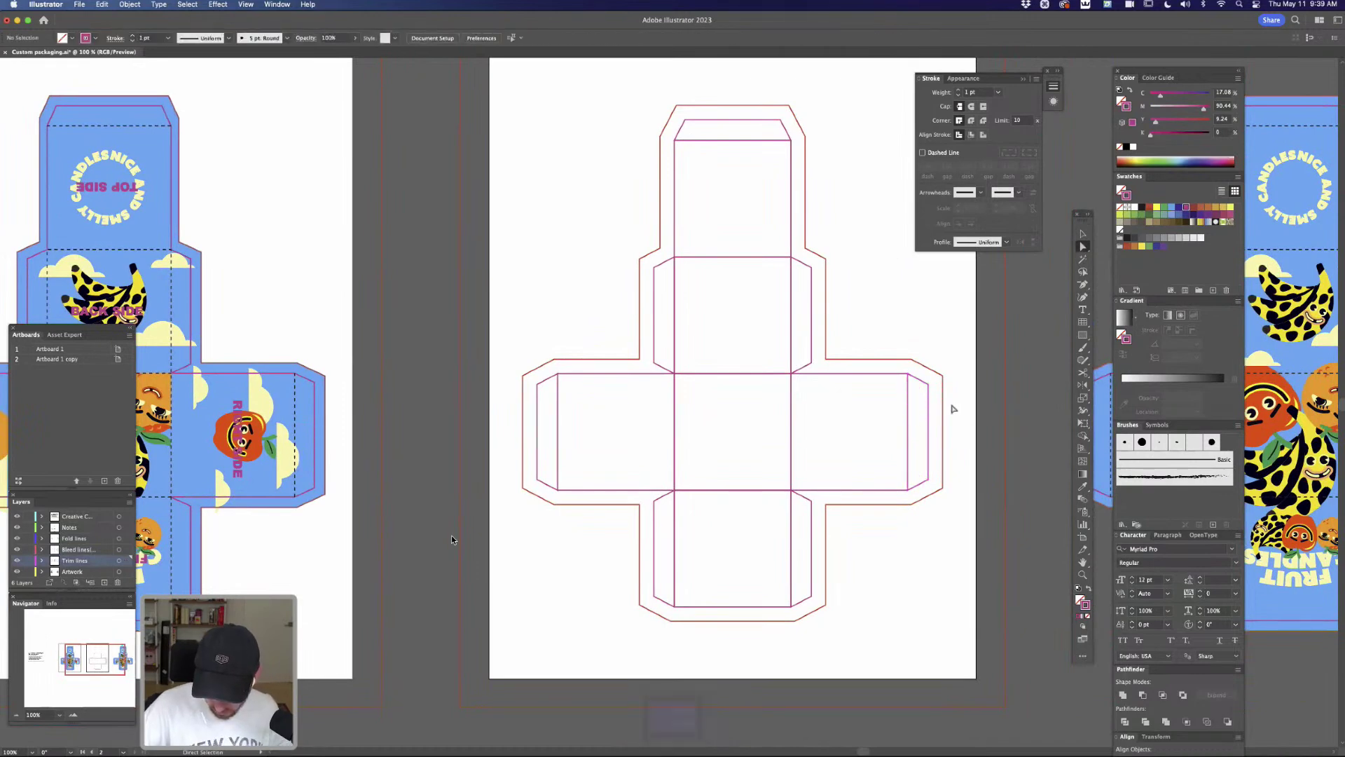
left_click(908, 422)
key("Delete")
left_click(977, 415, "super")
key("super+z")
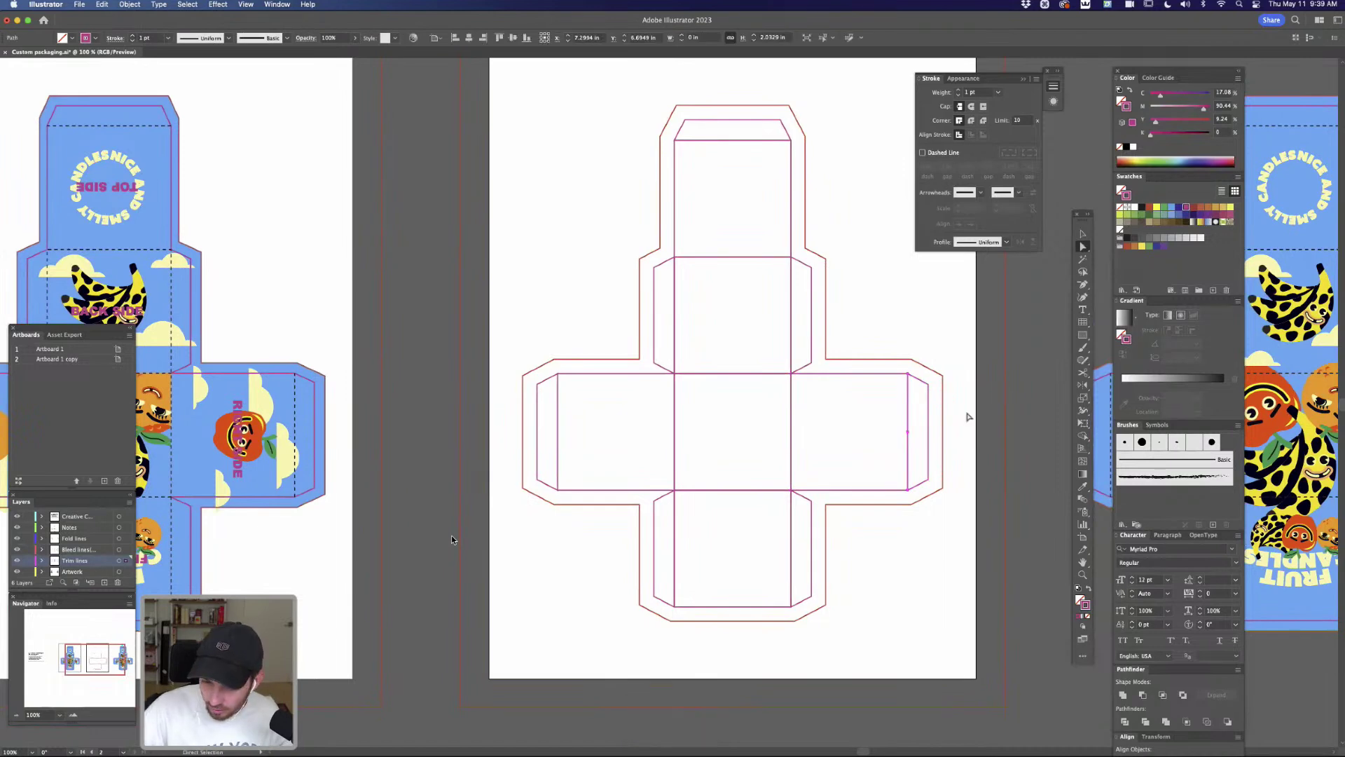
Make the fold segment at the right glue flap a dashed line with a 9 pt dash
left_click(922, 152)
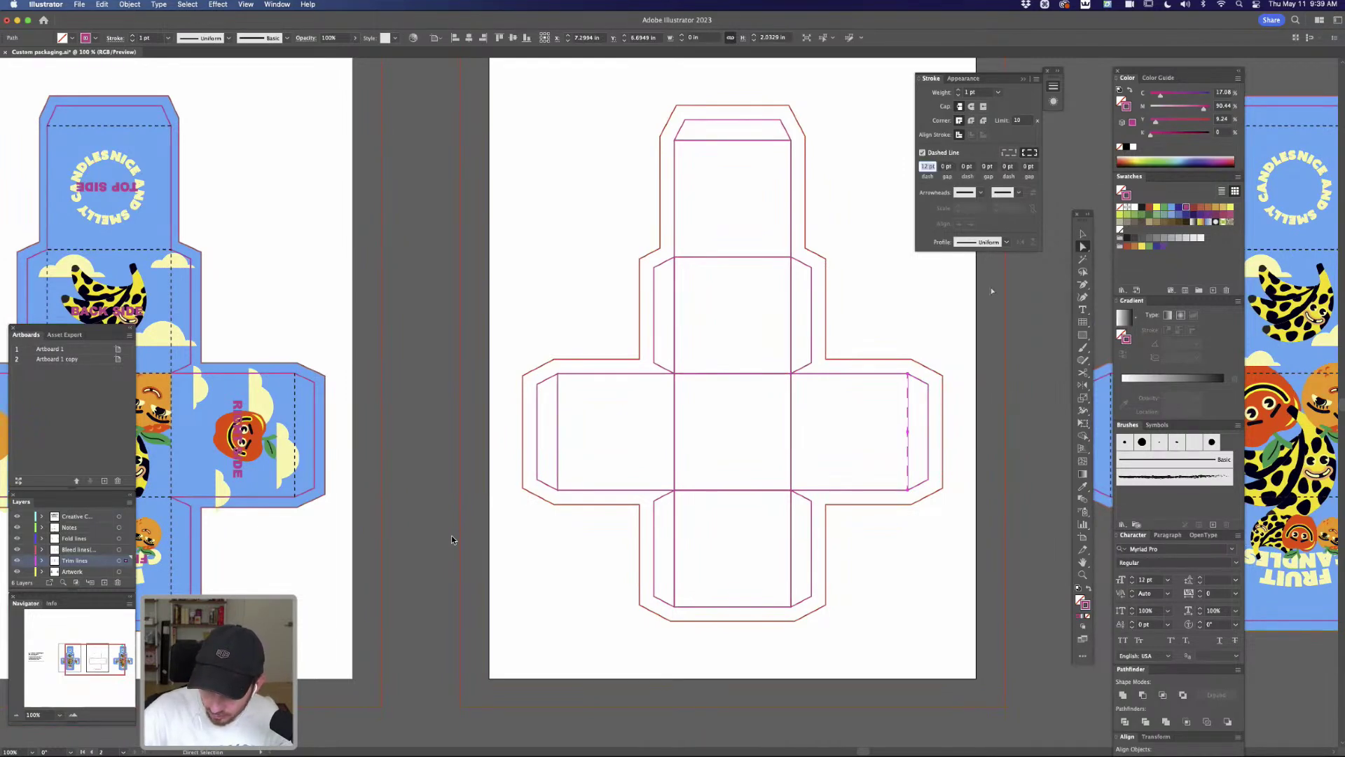
key("Down")
key("Down")
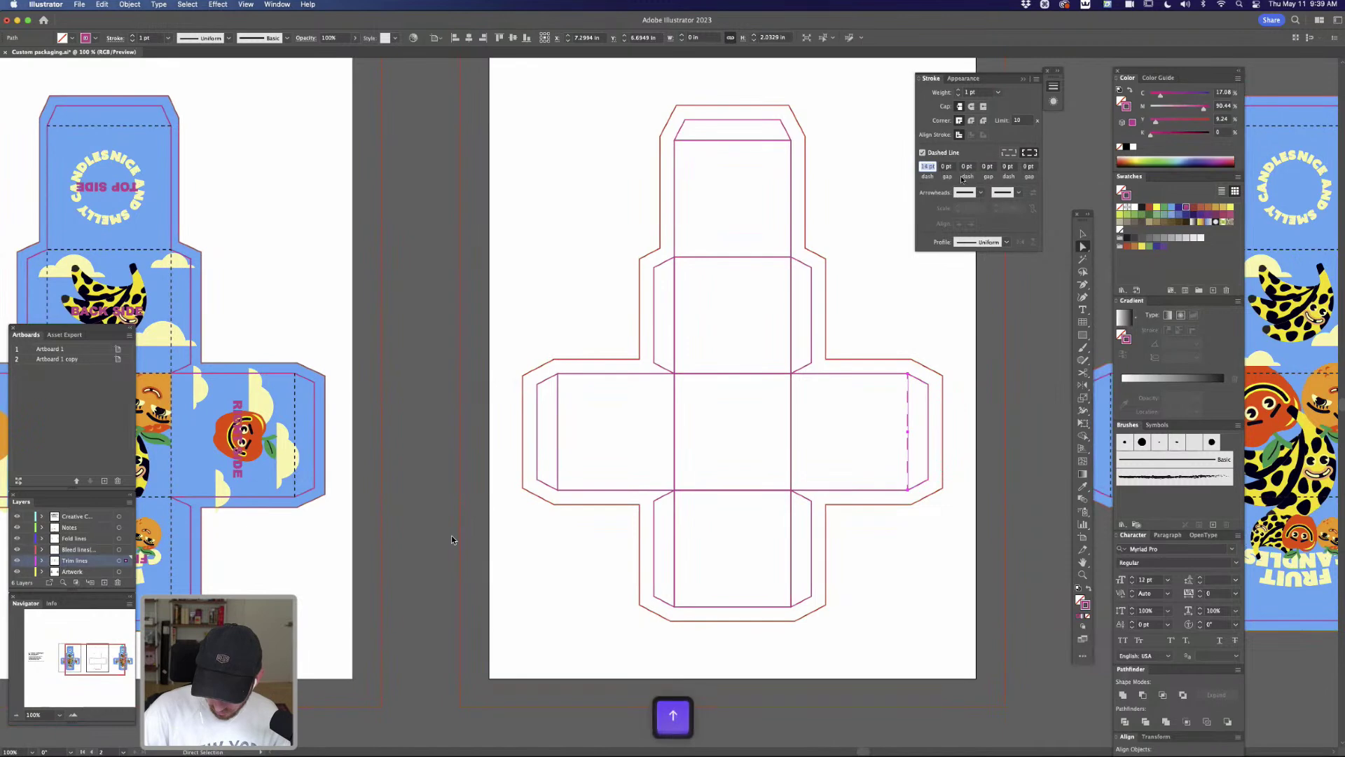
key("Down")
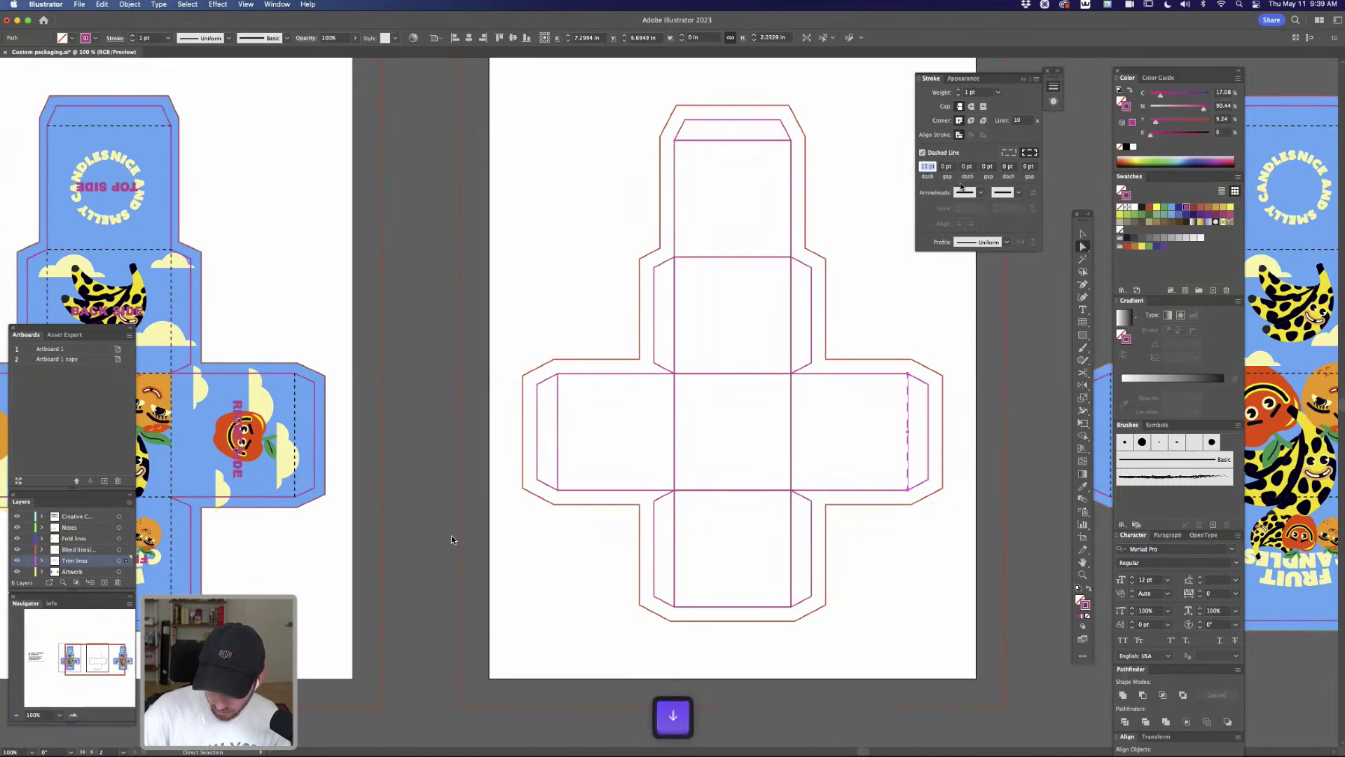
key("Down")
left_click(990, 371)
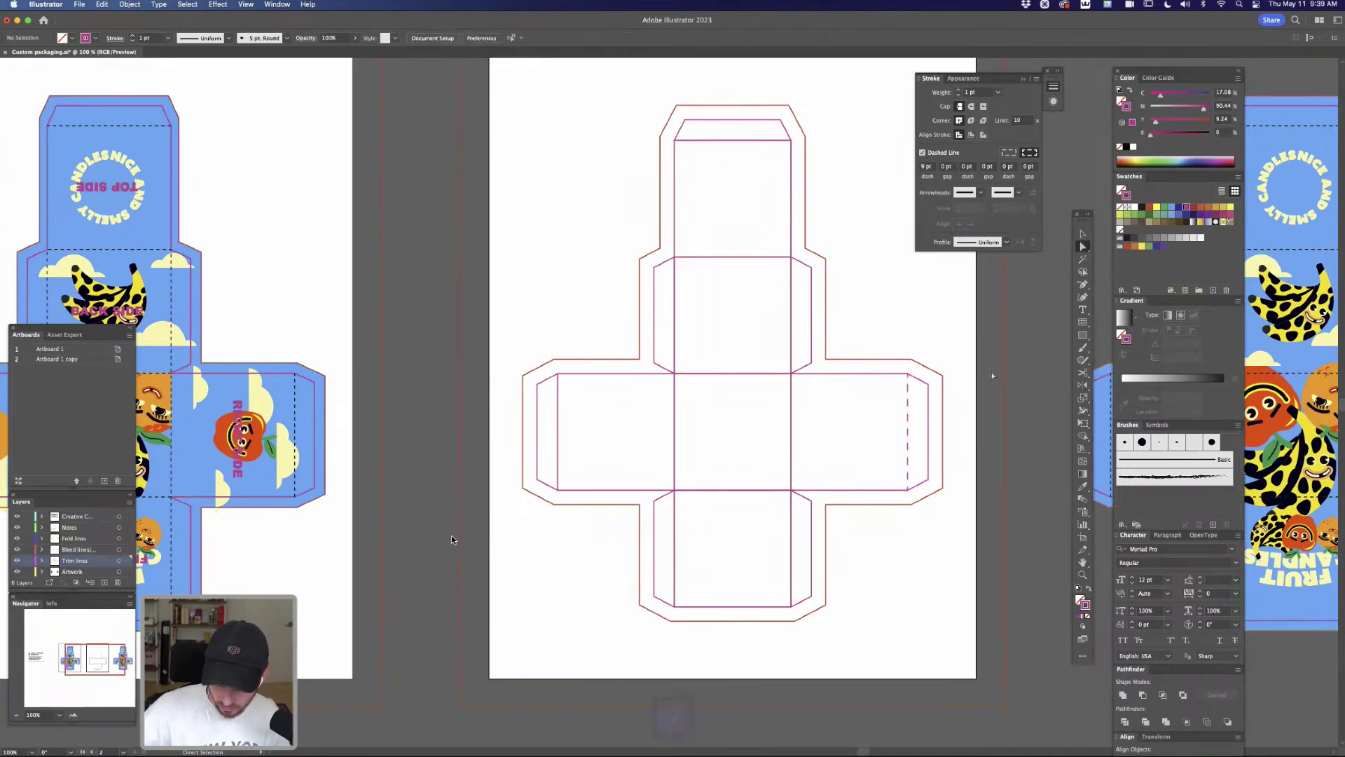
Remove the doubled edges between the left side panel and its glue flap, leaving one separate fold segment
left_click(558, 429)
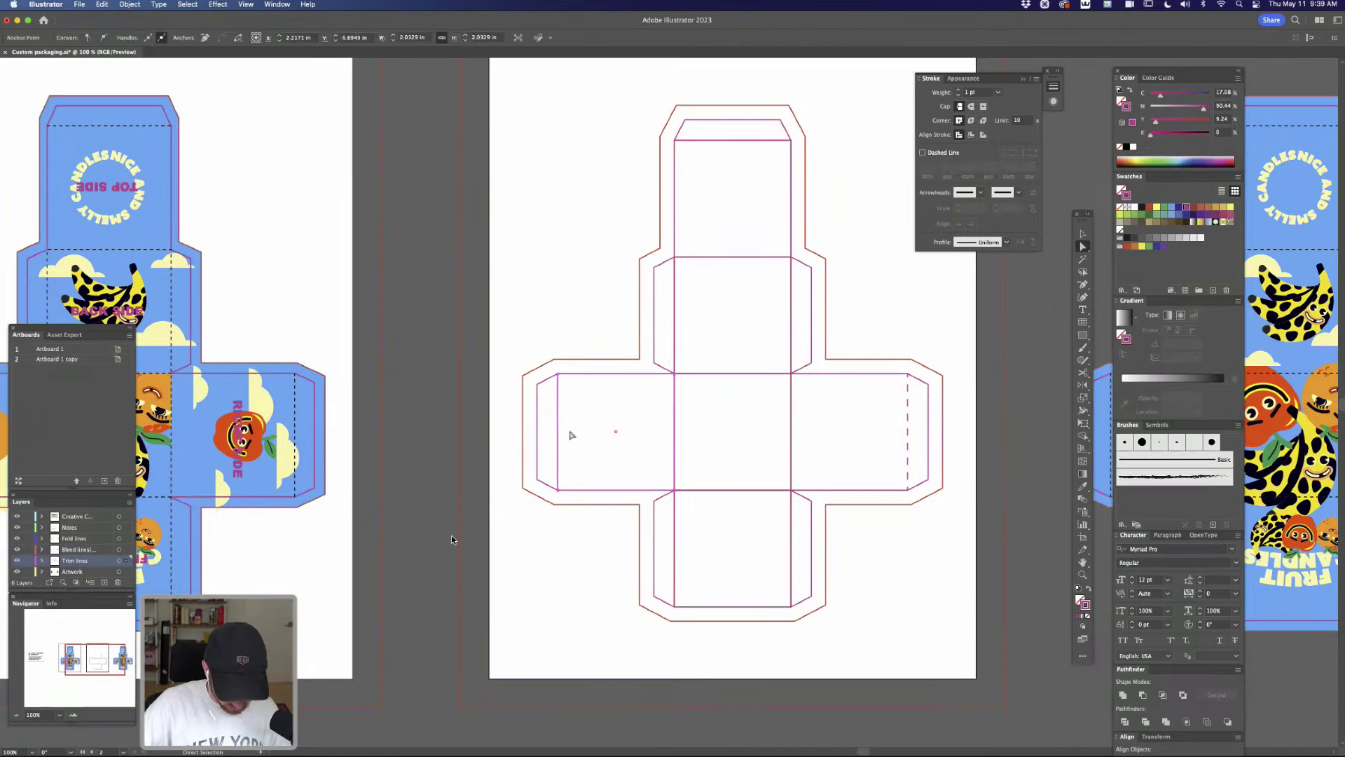
key("BackSpace")
left_click(559, 427)
key("BackSpace")
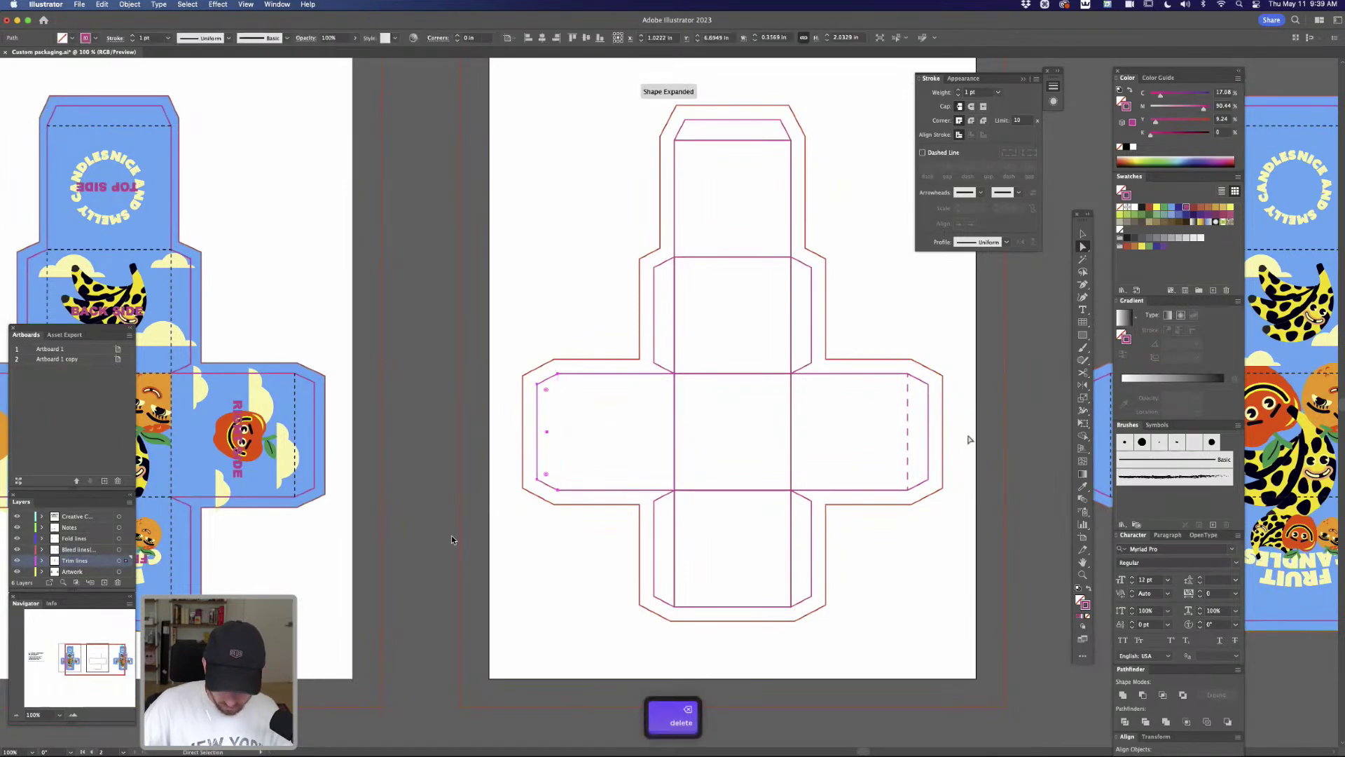
key("super+z")
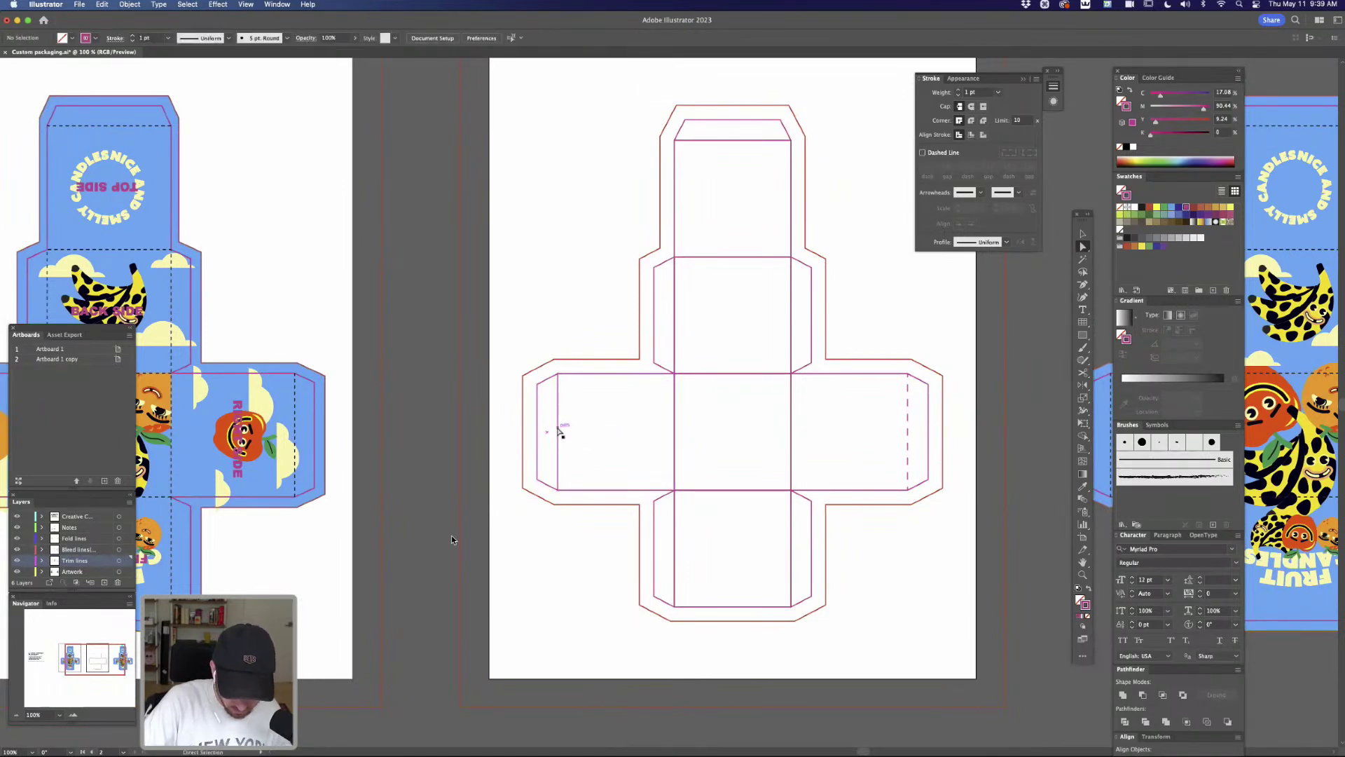
key("BackSpace")
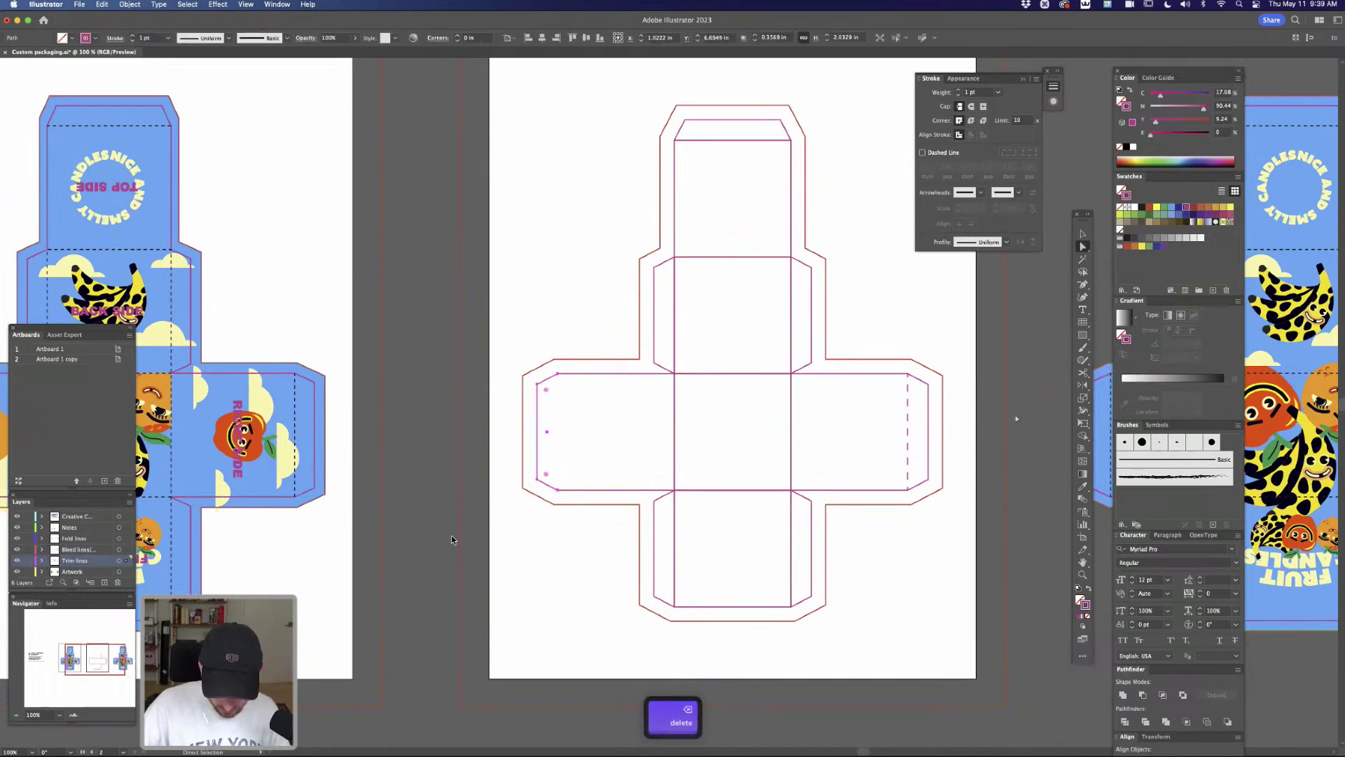
key("super+j")
Copy the right fold line's dashed stroke onto the left fold segment with the Eyedropper and deselect it
key("i")
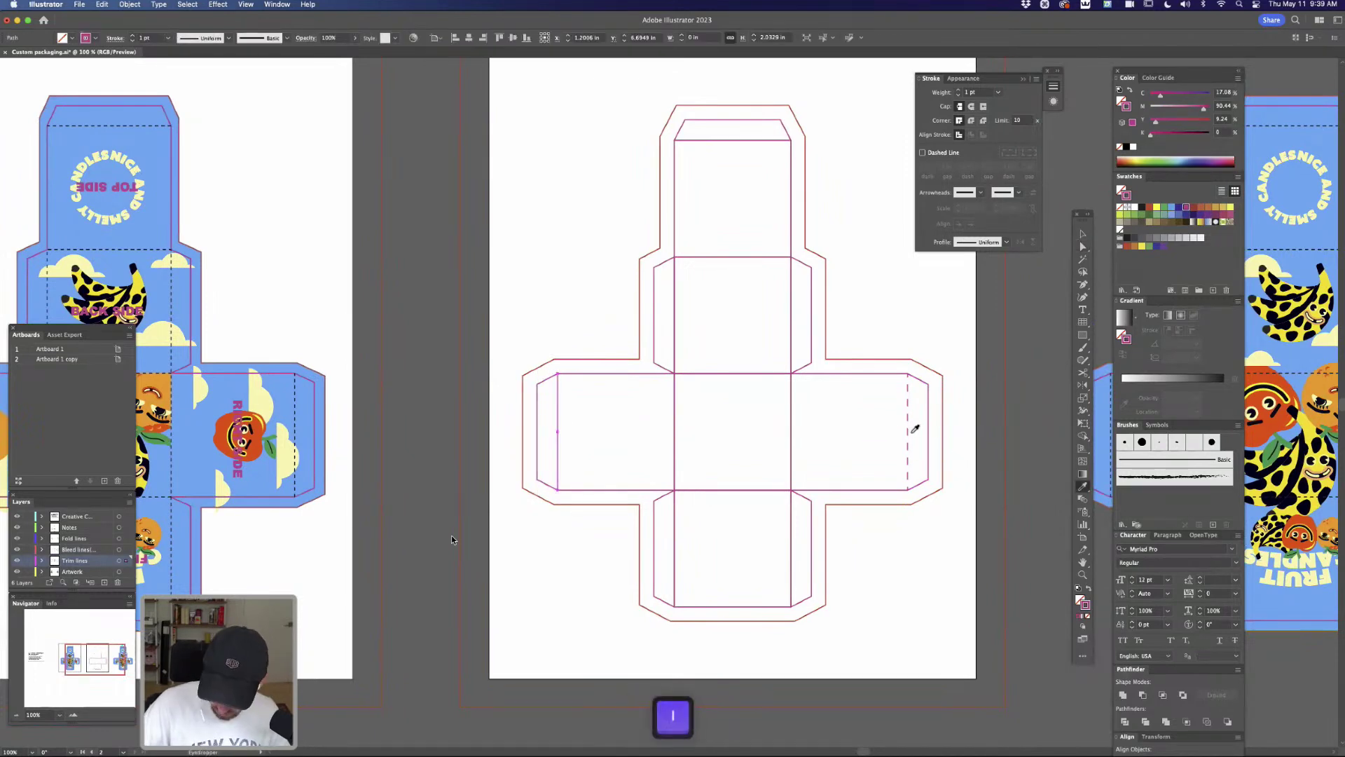
left_click(908, 434)
key("a")
left_click(982, 372)
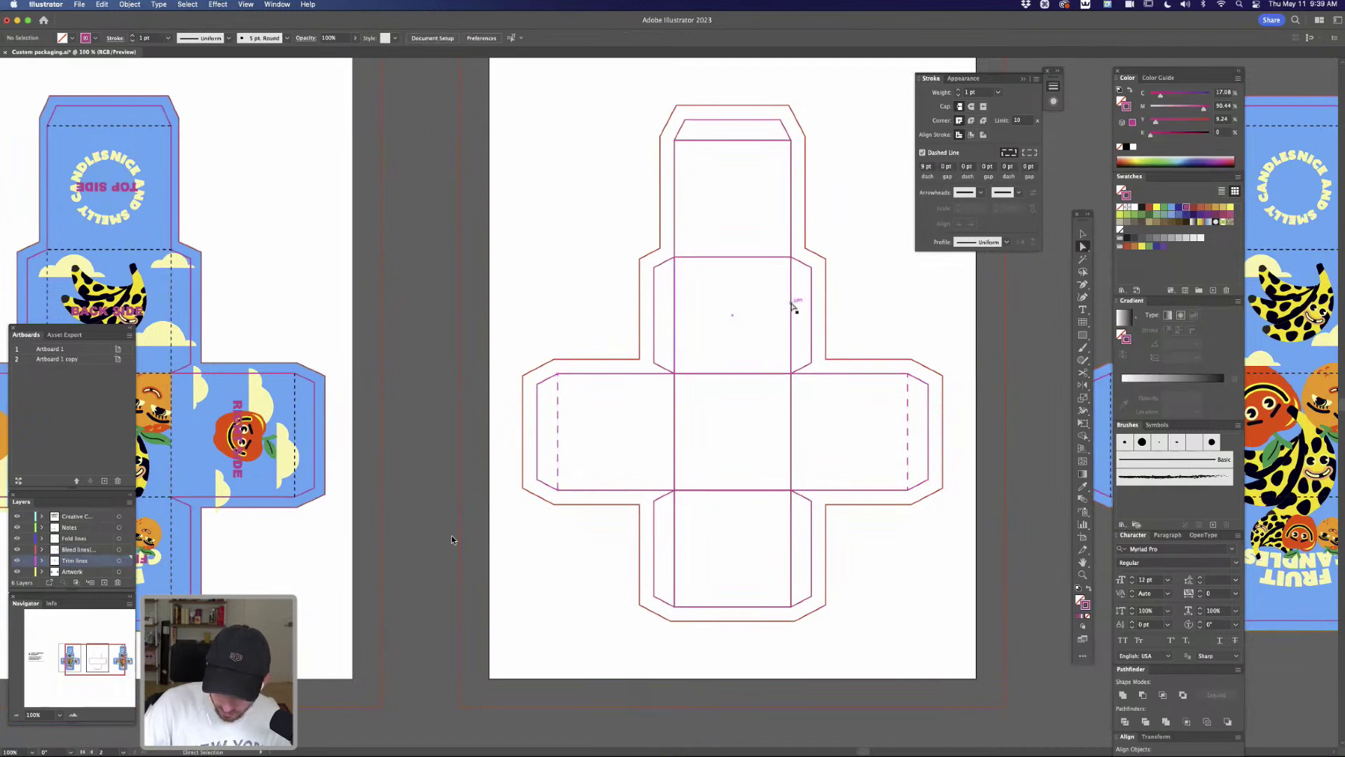
Replace the doubled edges between the upper middle panel and its right glue flap with one separate dashed fold segment
left_click(792, 306)
key("super+x")
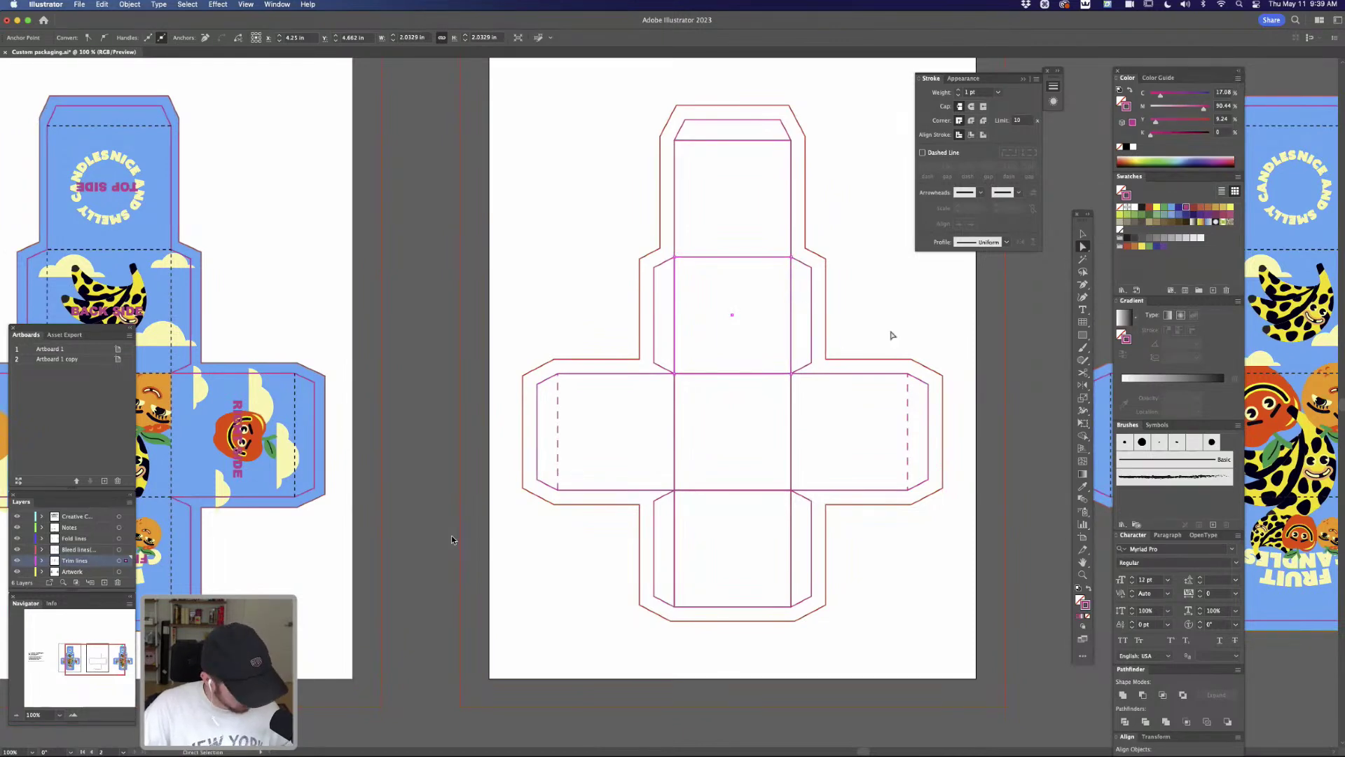
key("super+x")
key("BackSpace")
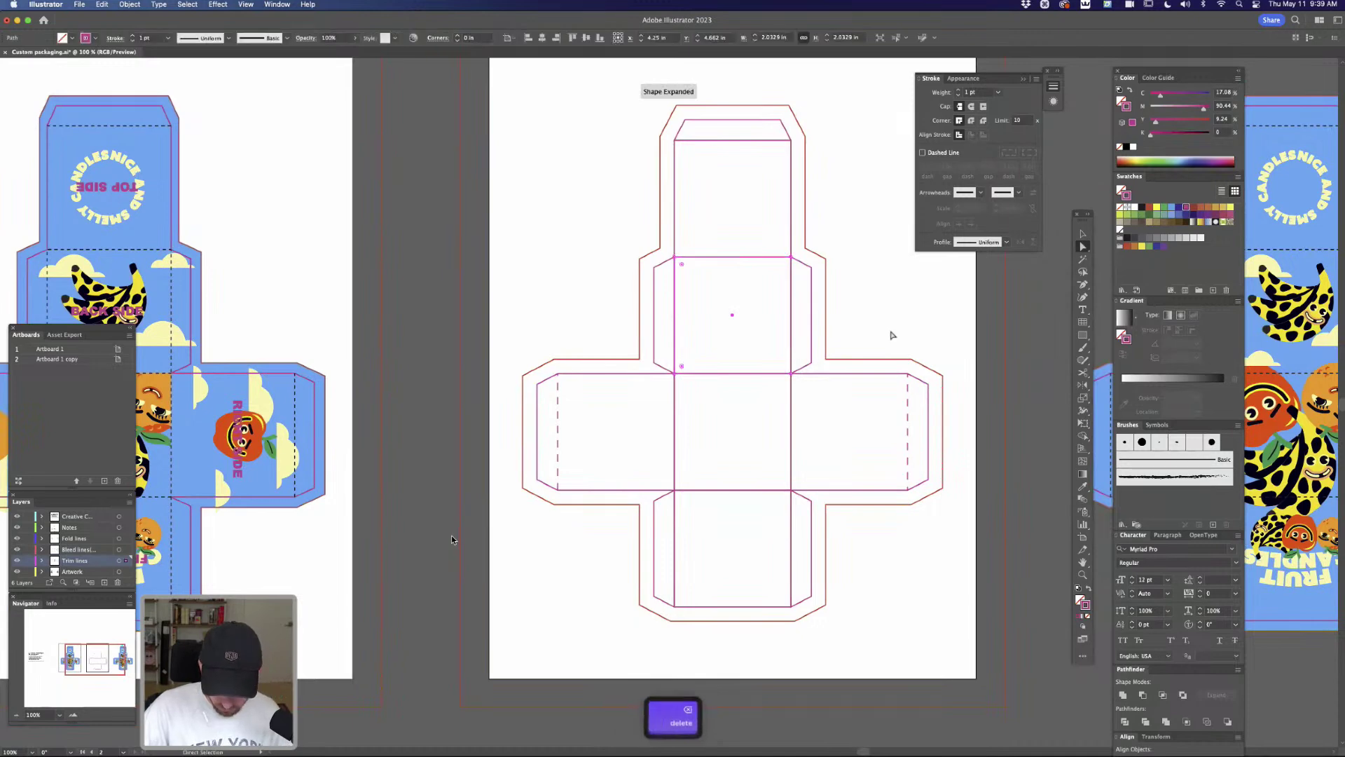
key("super+f")
key("a")
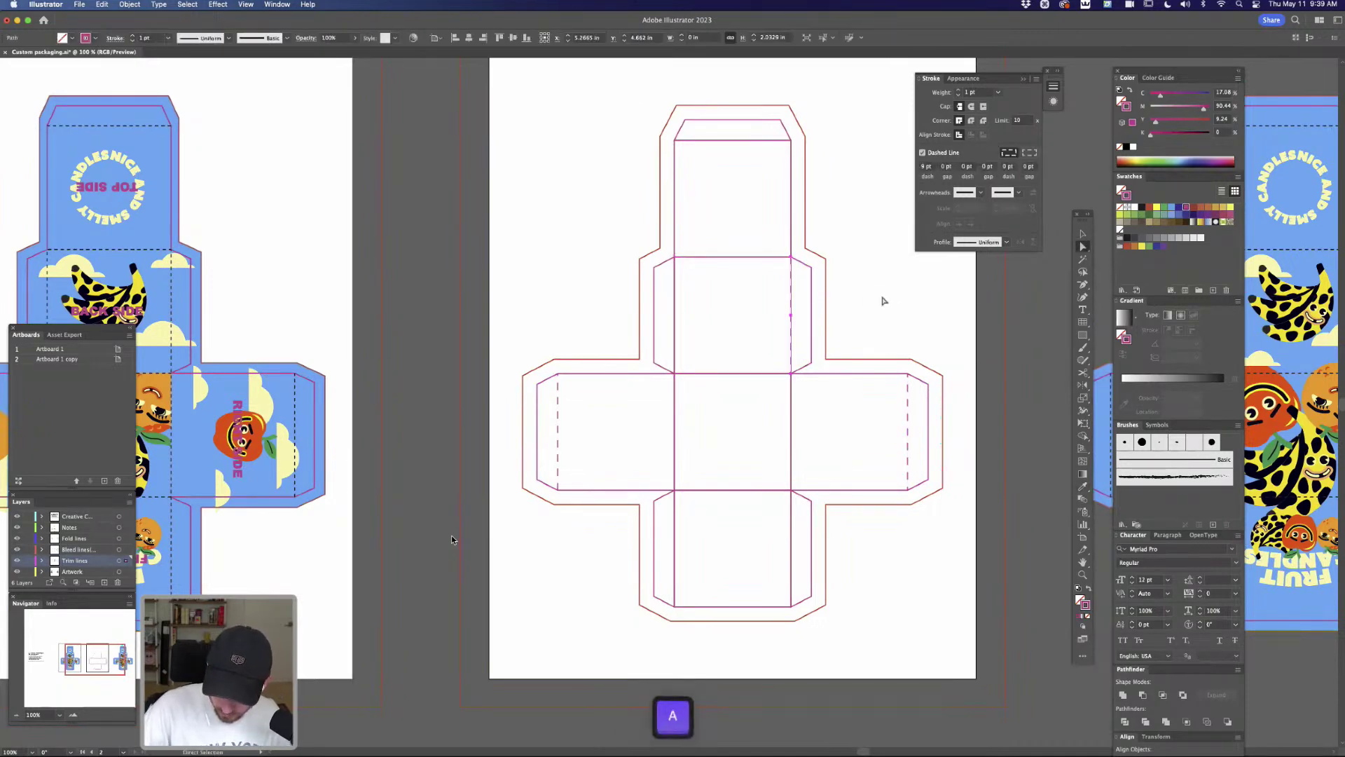
Replace the doubled edges between the upper middle panel and its left glue flap with one fold segment, matching the right fold's dashed stroke
left_click(686, 309)
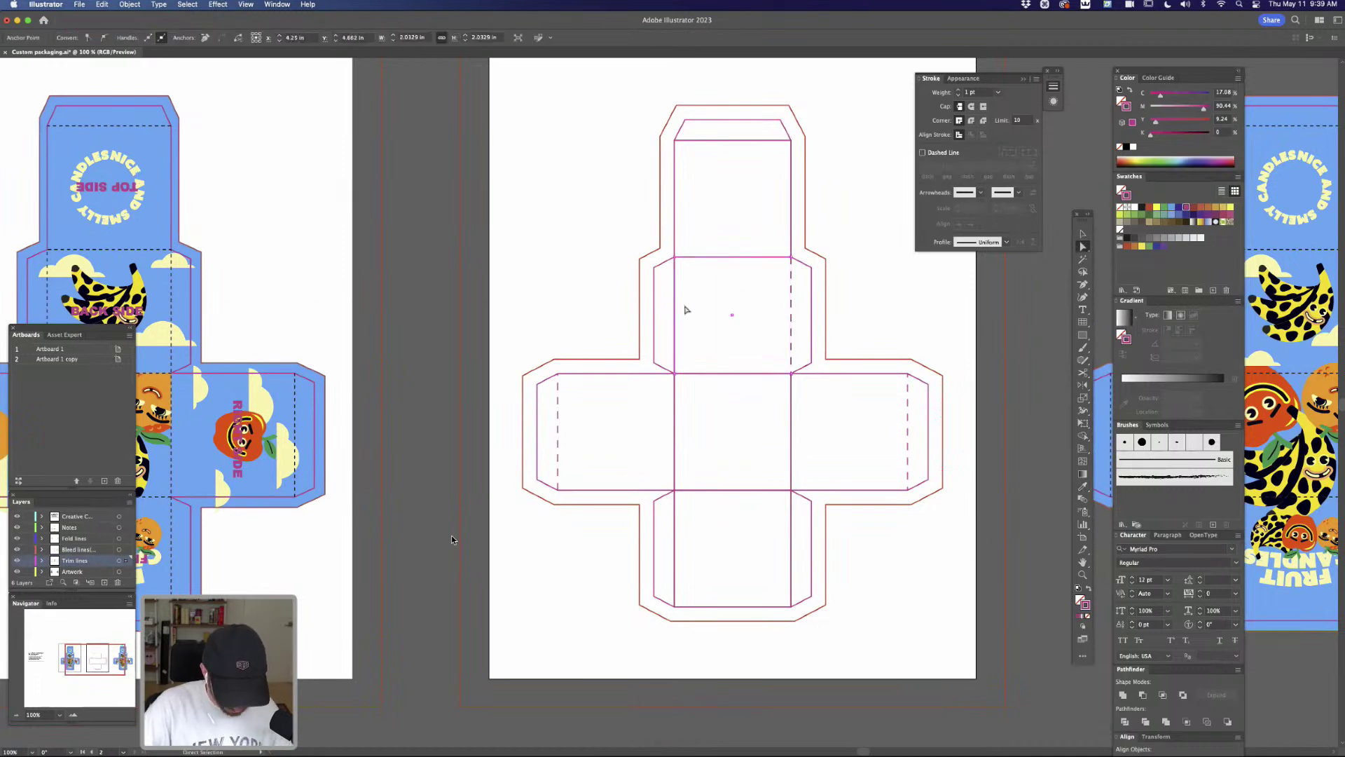
left_click(675, 311)
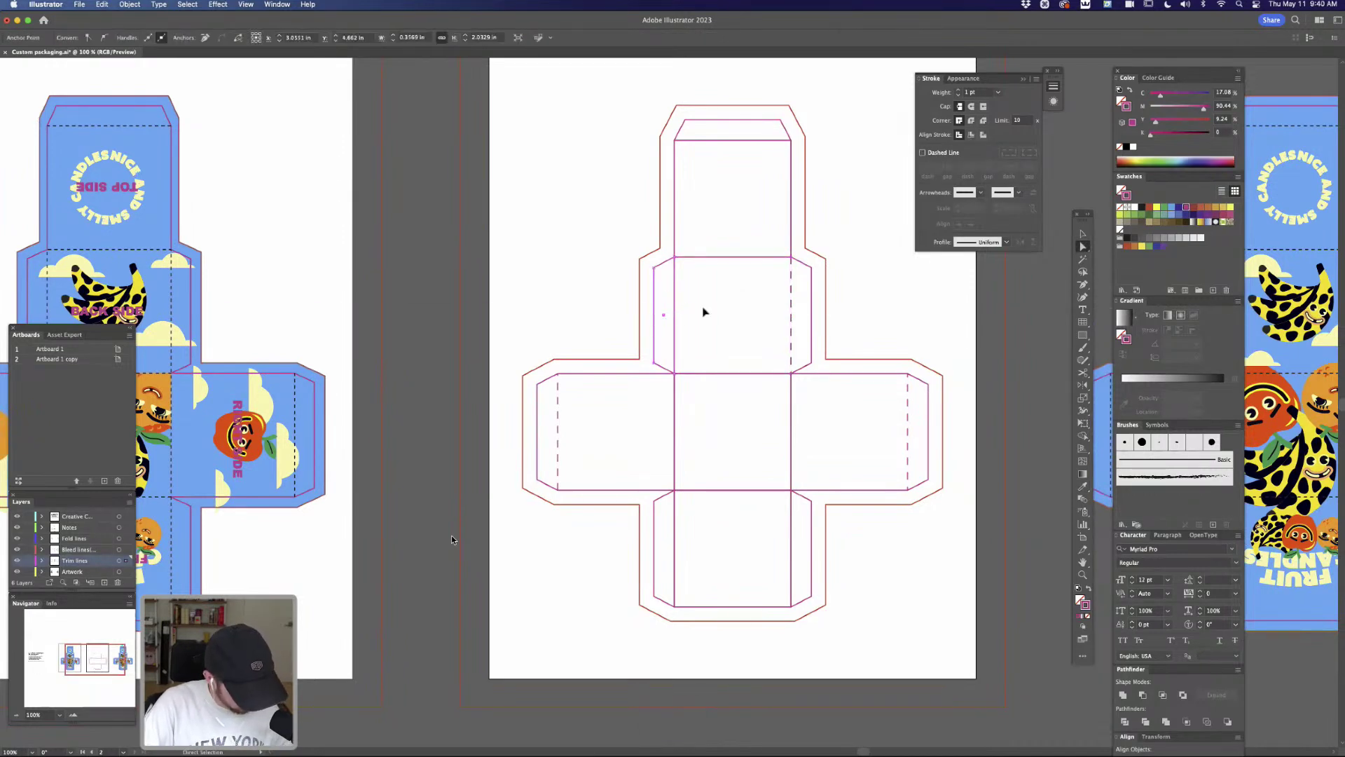
key("super+c")
left_click(921, 306)
left_click(675, 310)
key("BackSpace")
left_click(886, 304)
key("super+f")
key("i")
left_click(795, 314)
key("a")
left_click(874, 290)
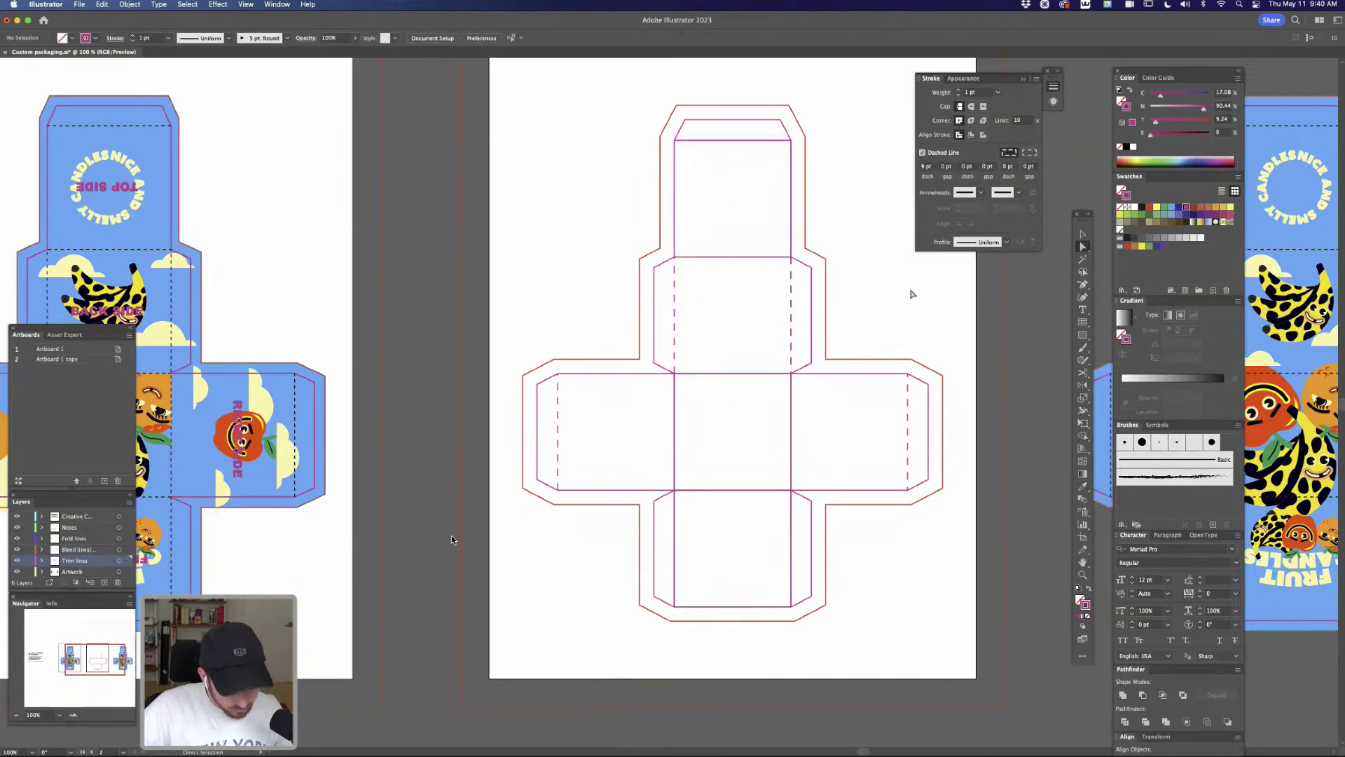
Replace the doubled edges between the top panel and its upper flap with one fold segment carrying the same dashed stroke
left_click(751, 138)
key("BackSpace")
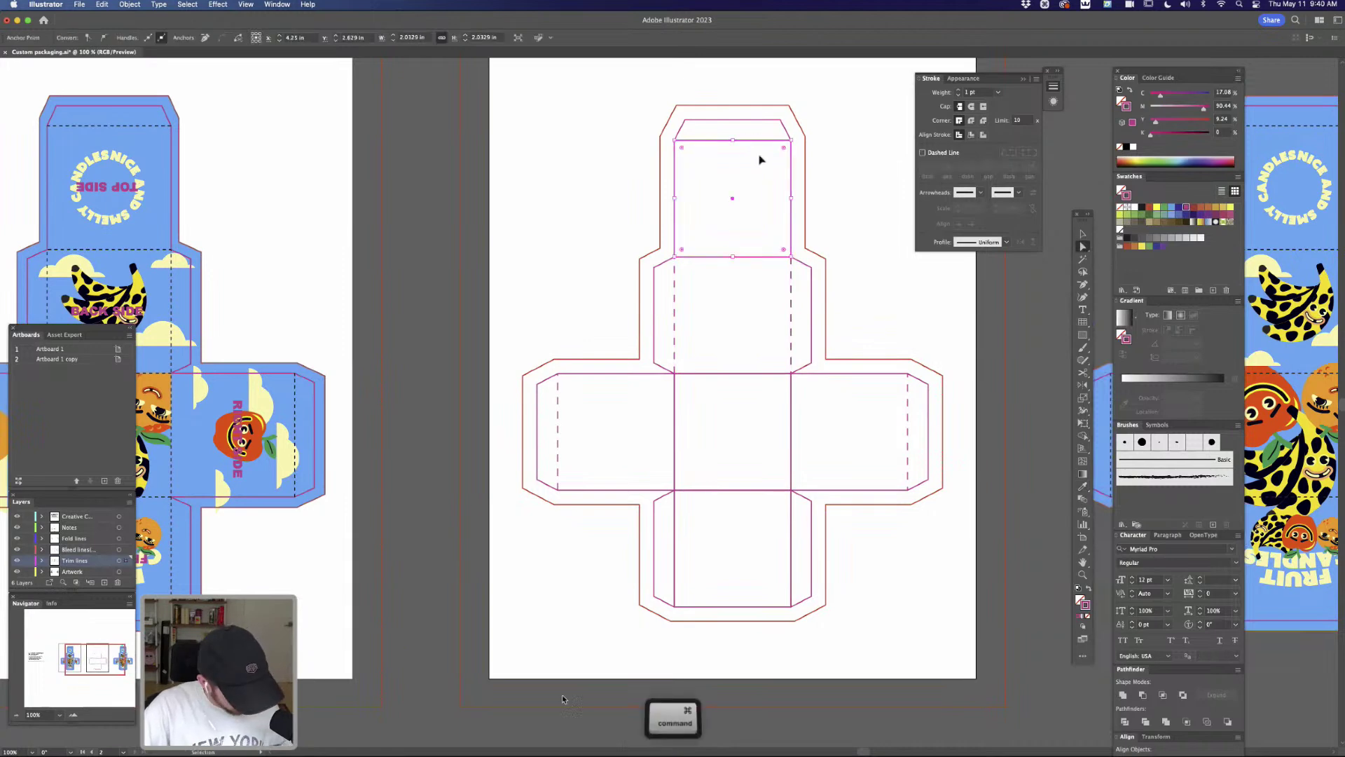
left_click(756, 138)
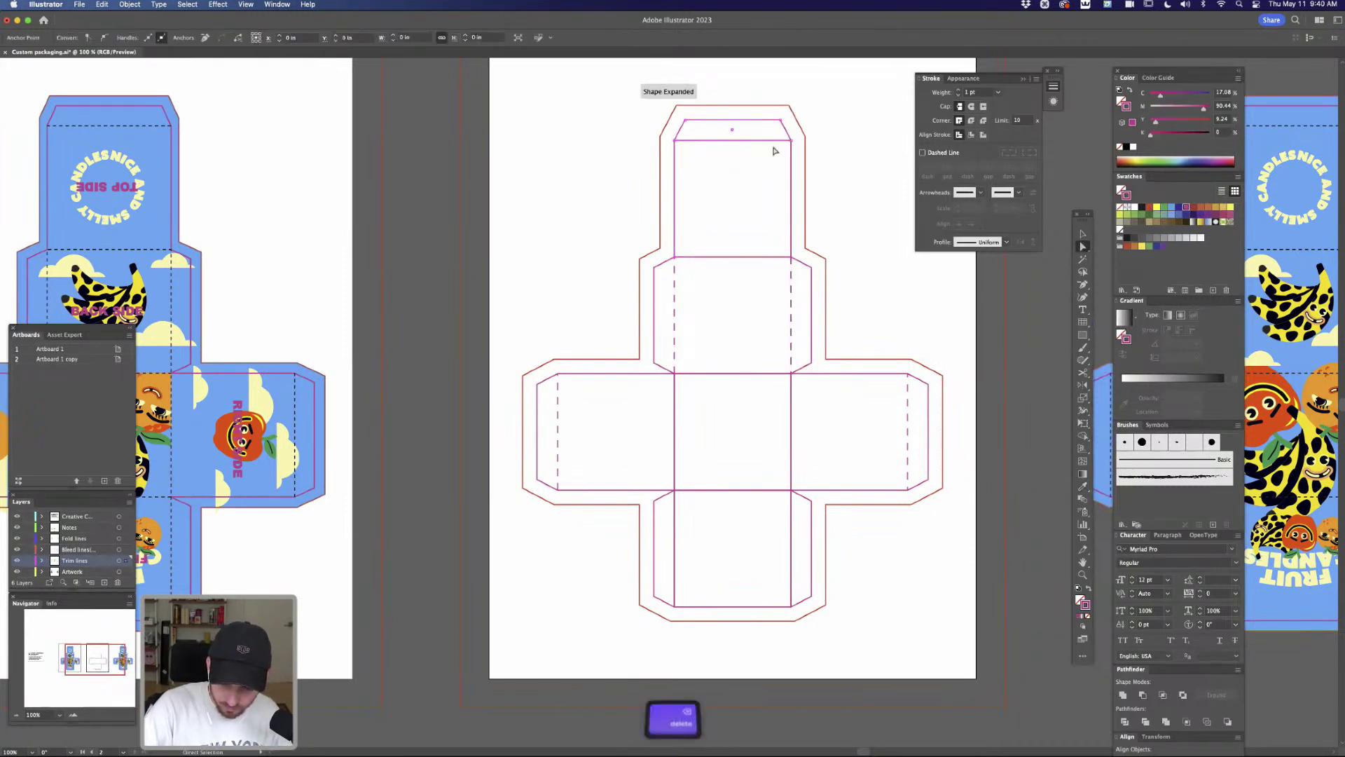
key("super+j")
key("i")
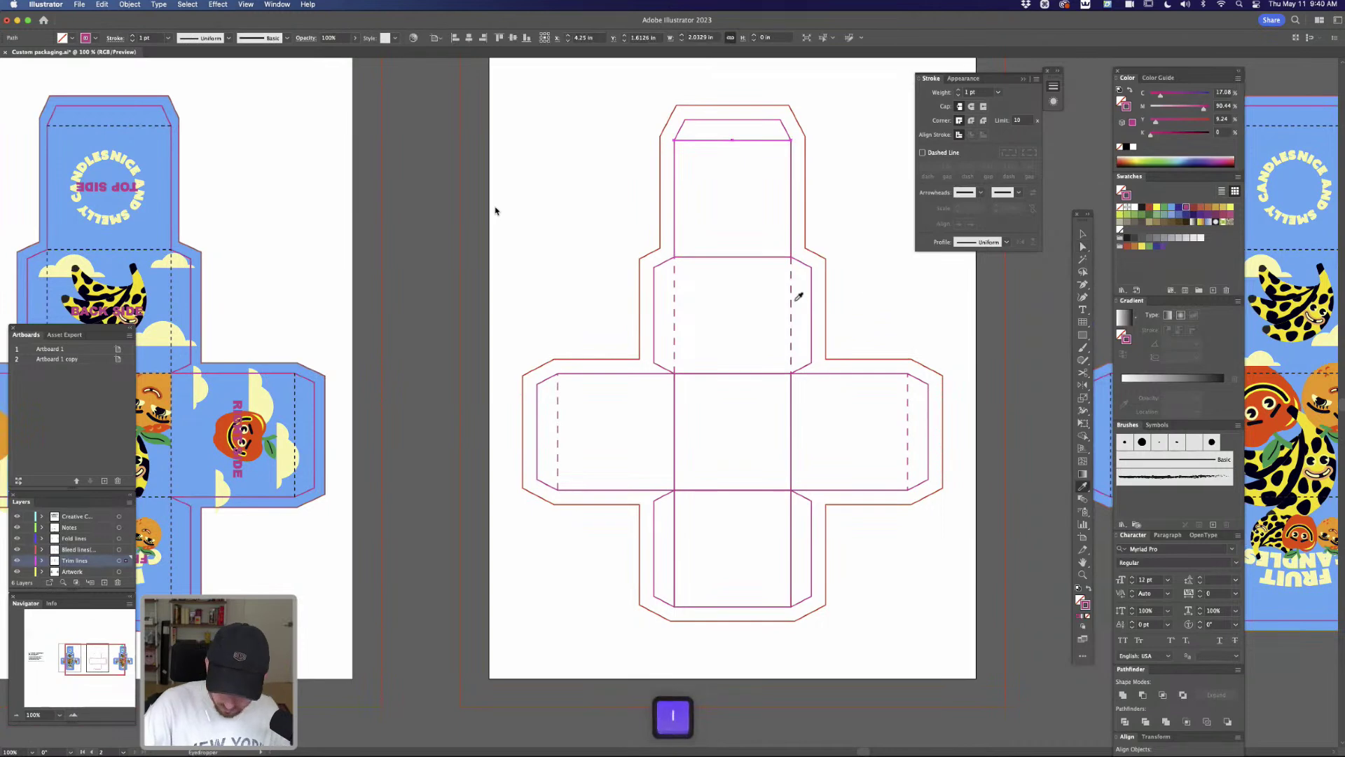
left_click(797, 302)
key("a")
left_click(864, 302)
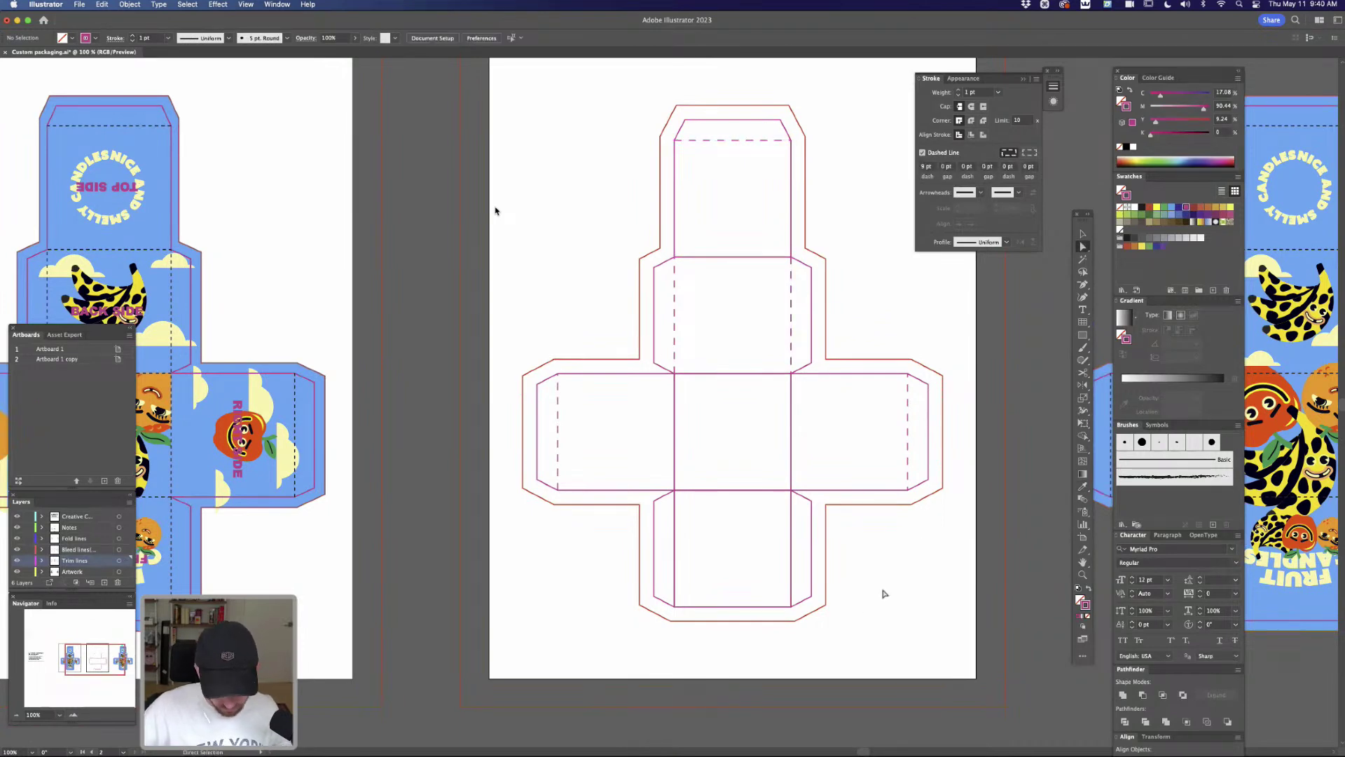
Replace the doubled edges between the bottom panel and its right glue flap with one fold segment carrying the sampled dashed stroke
left_click(793, 536)
key("BackSpace")
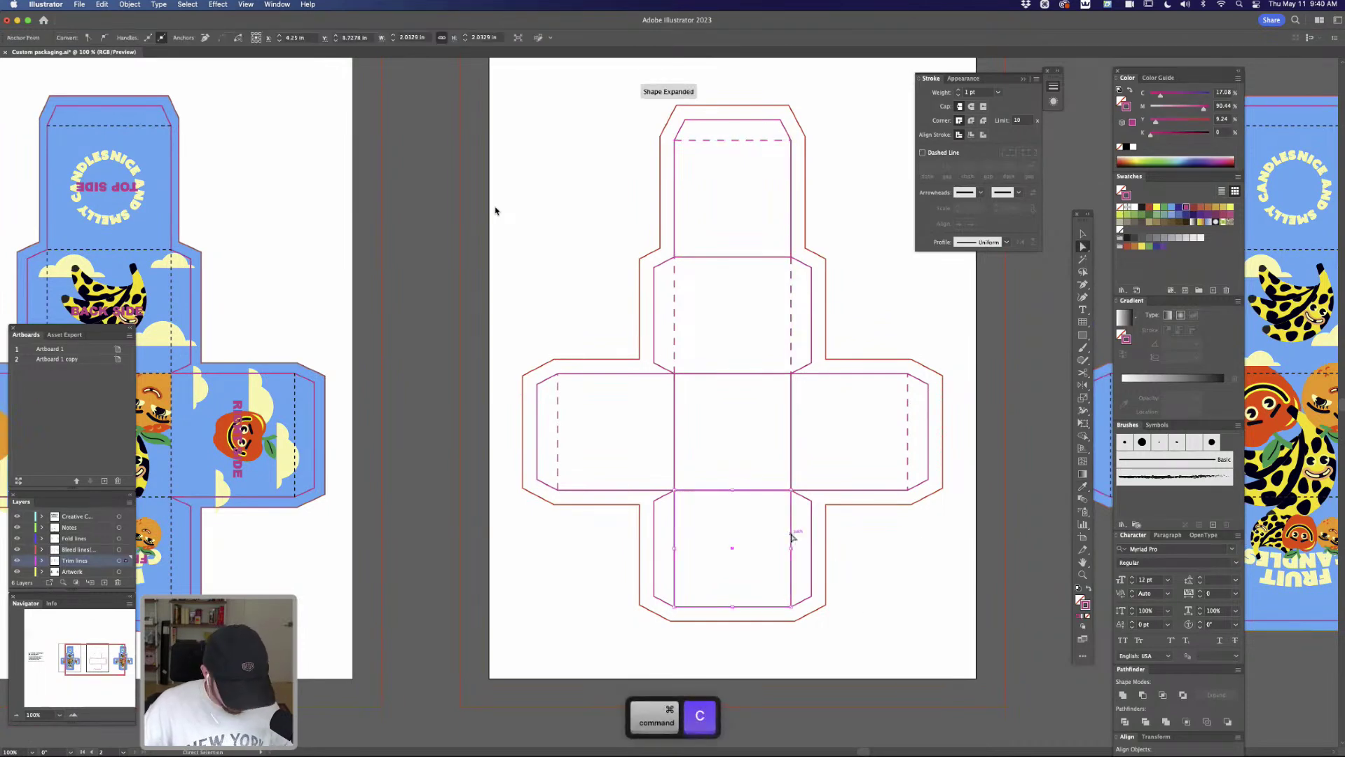
left_click(792, 543)
key("BackSpace")
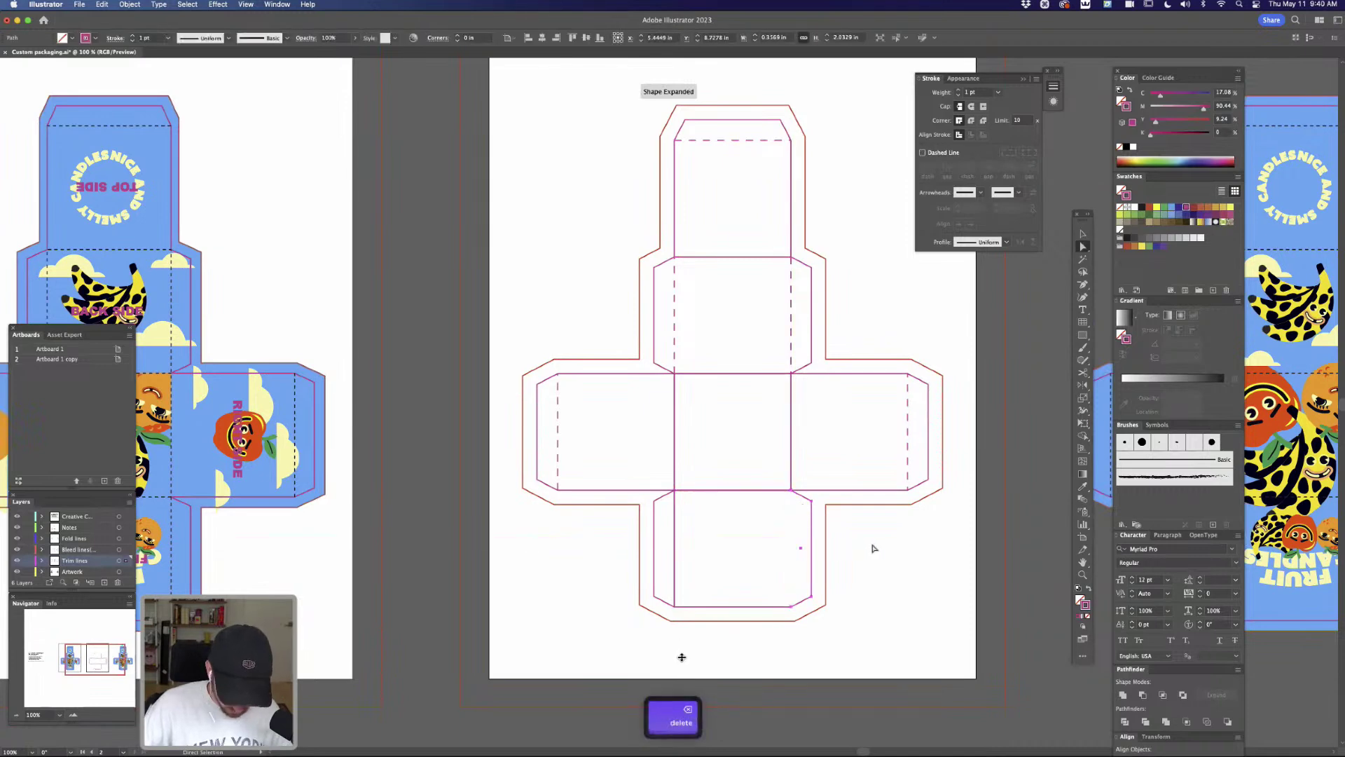
left_click(872, 549)
key("super+f")
key("i")
left_click(908, 423)
key("a")
left_click(873, 560)
Replace the doubled edges between the bottom panel and its left glue flap with one fold segment, matching the right fold's dashed stroke
left_click(676, 534)
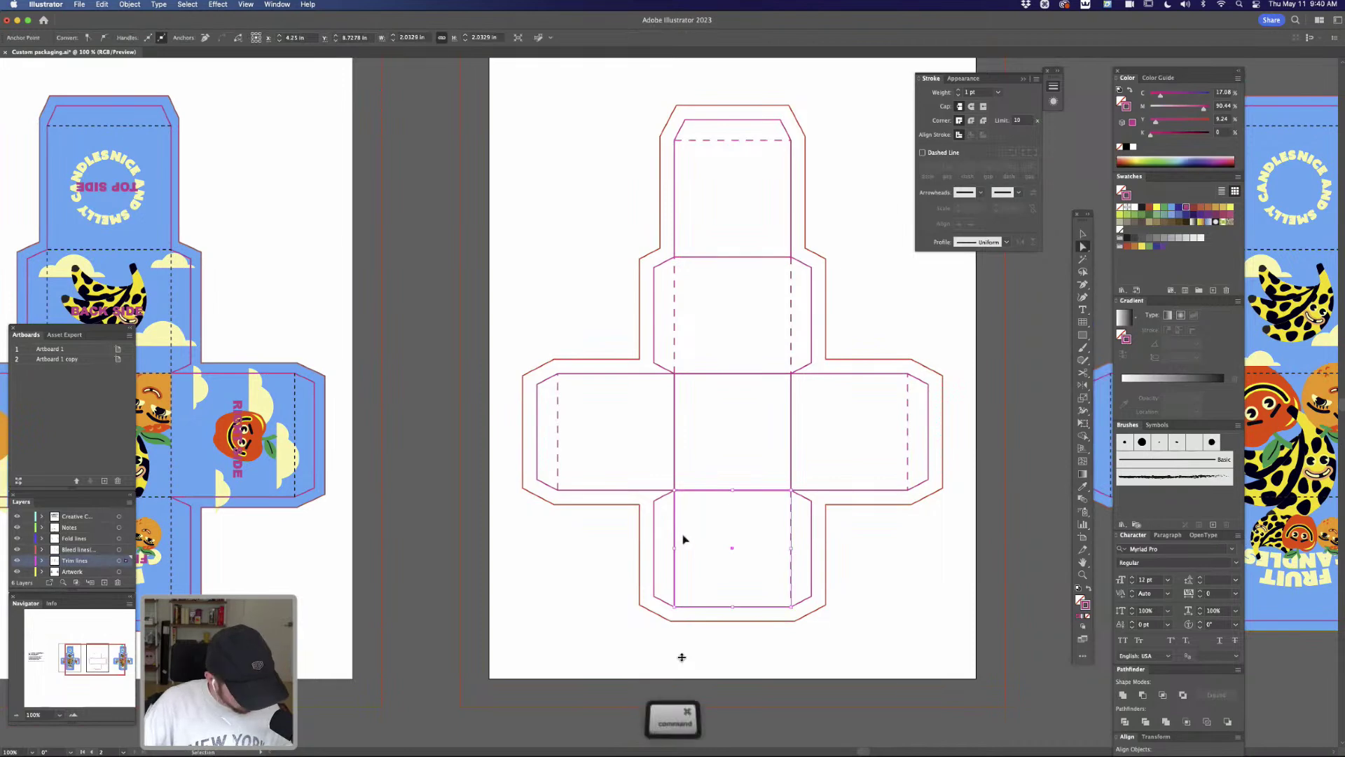
key("BackSpace")
left_click(676, 536)
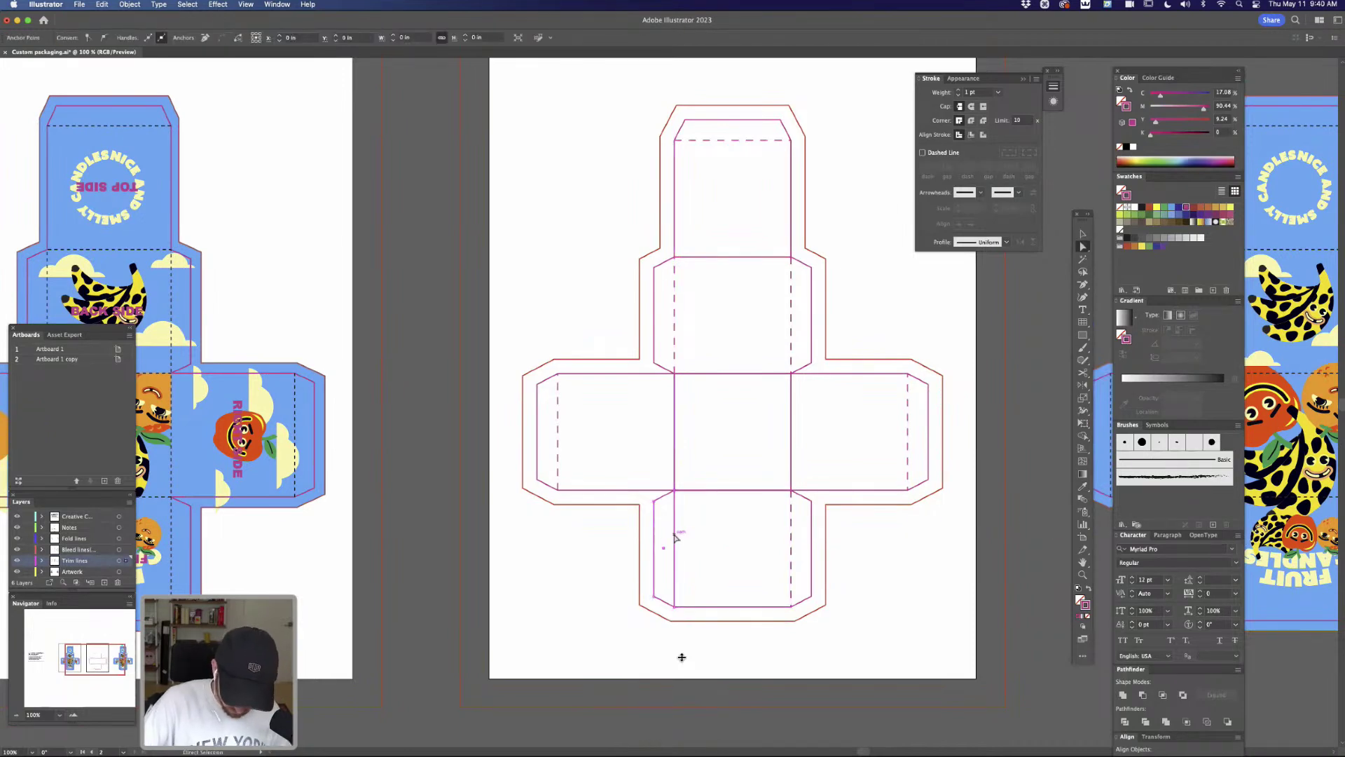
key("BackSpace")
left_click(870, 563)
key("super+f")
key("i")
left_click(793, 553)
key("a")
left_click(878, 555)
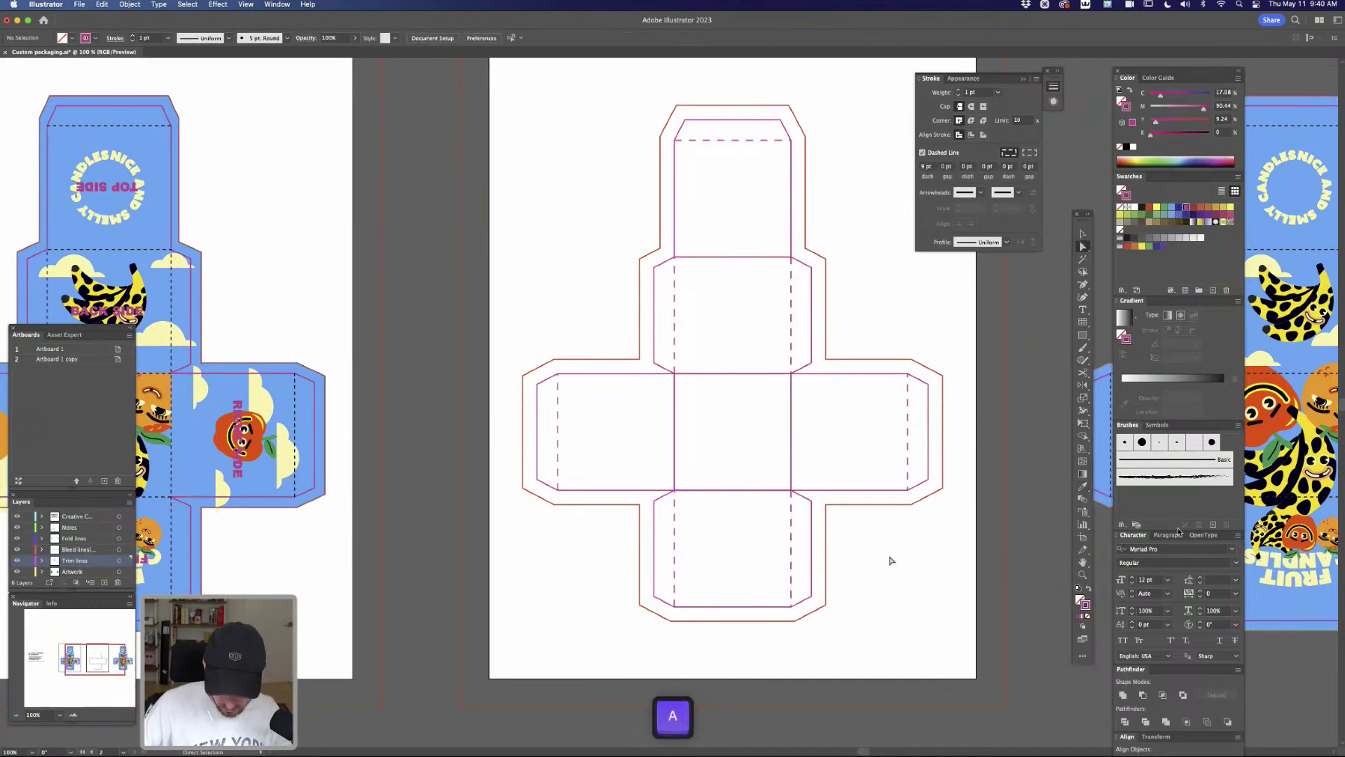
Delete the neighbouring panels' overlapping edges on all four sides of the central square, keeping only the square's own outline
left_click(792, 427)
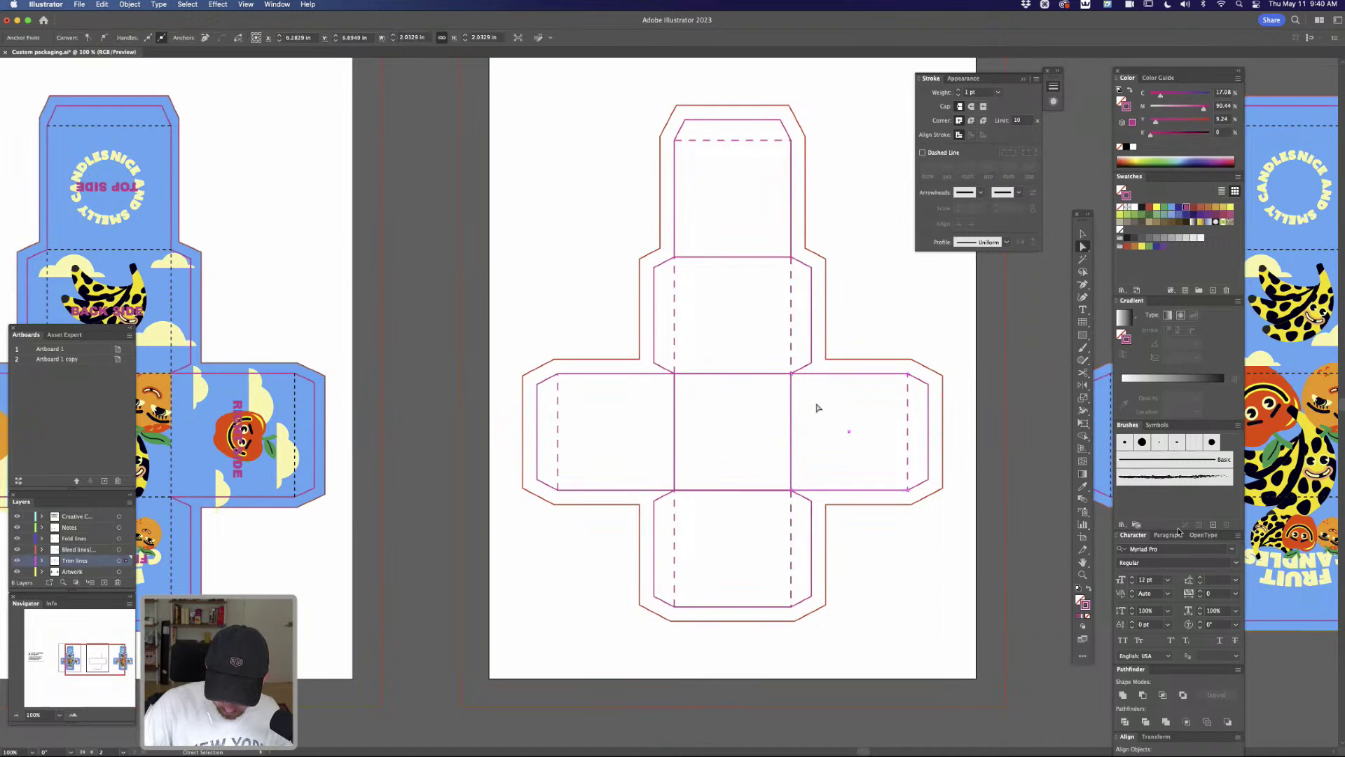
key("super+c")
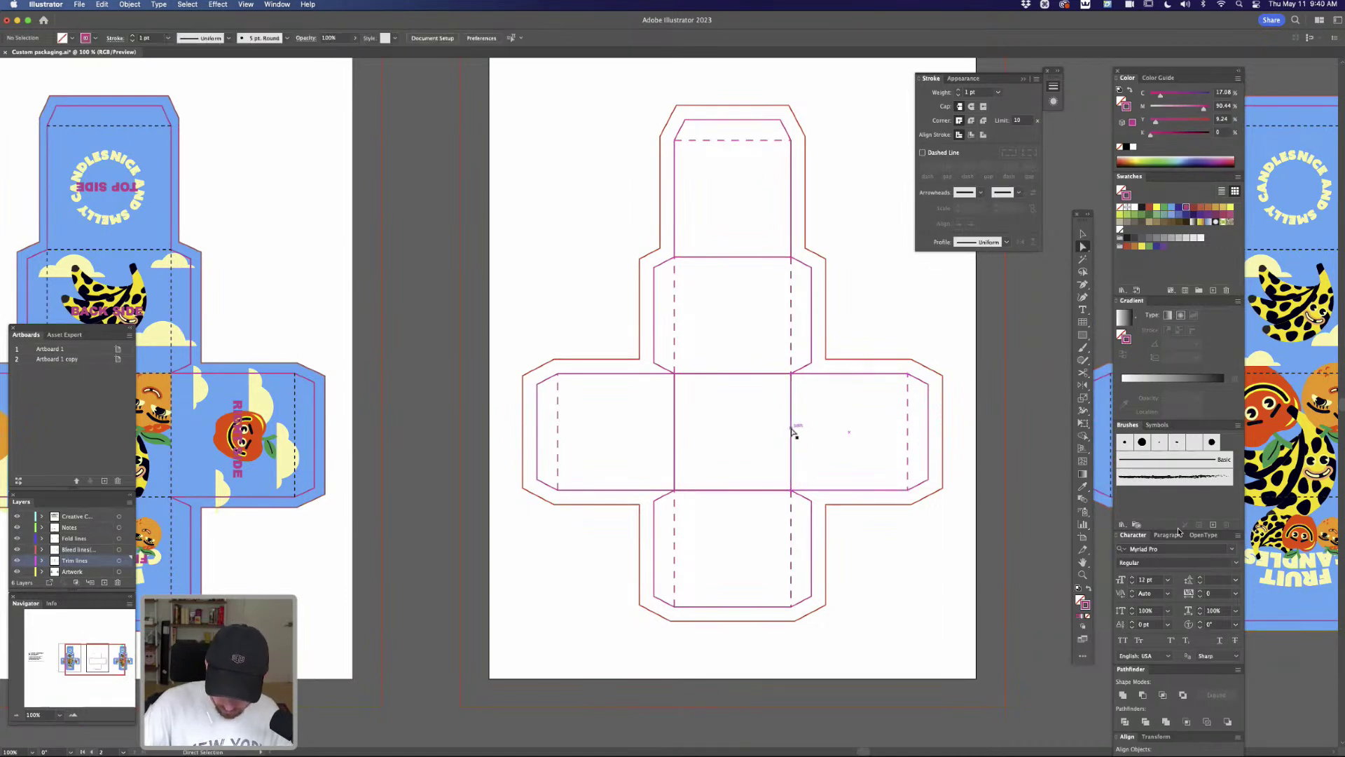
key("Delete")
left_click(674, 413)
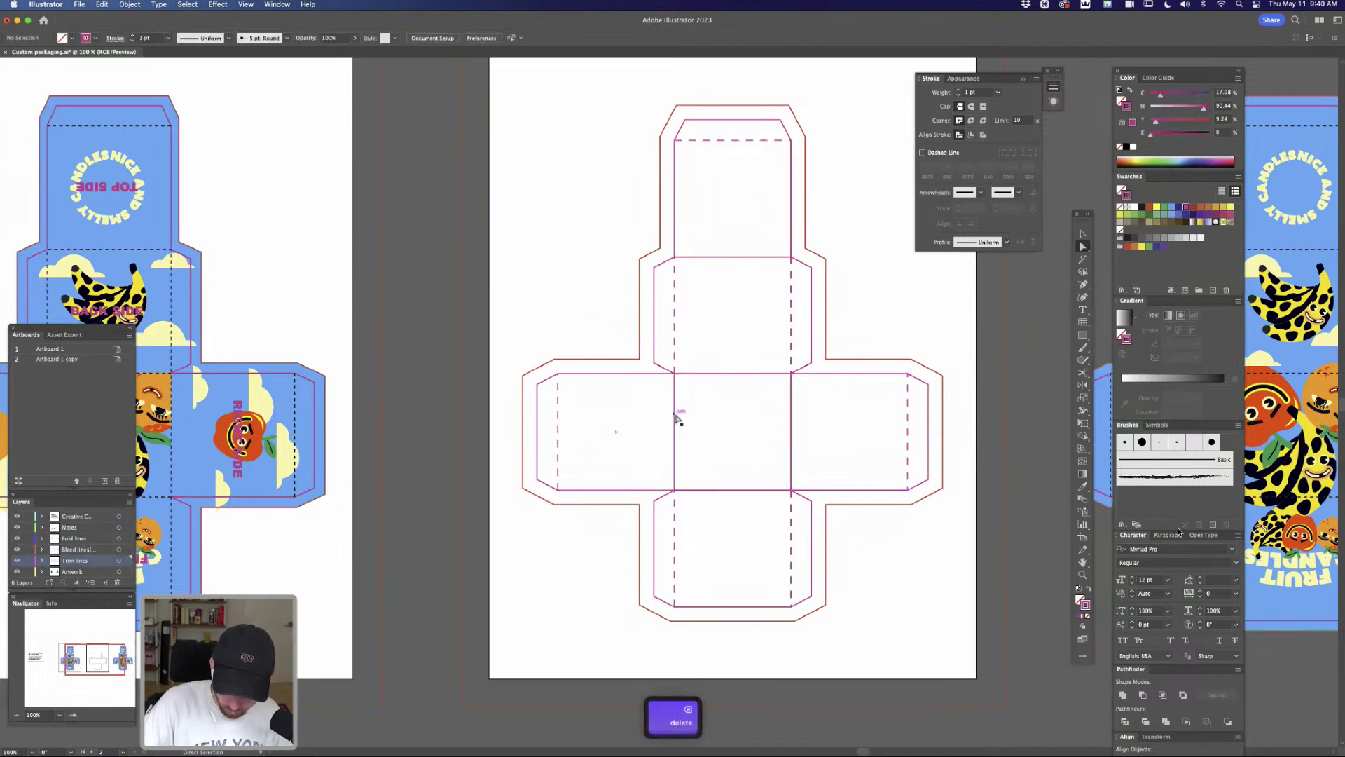
key("Delete")
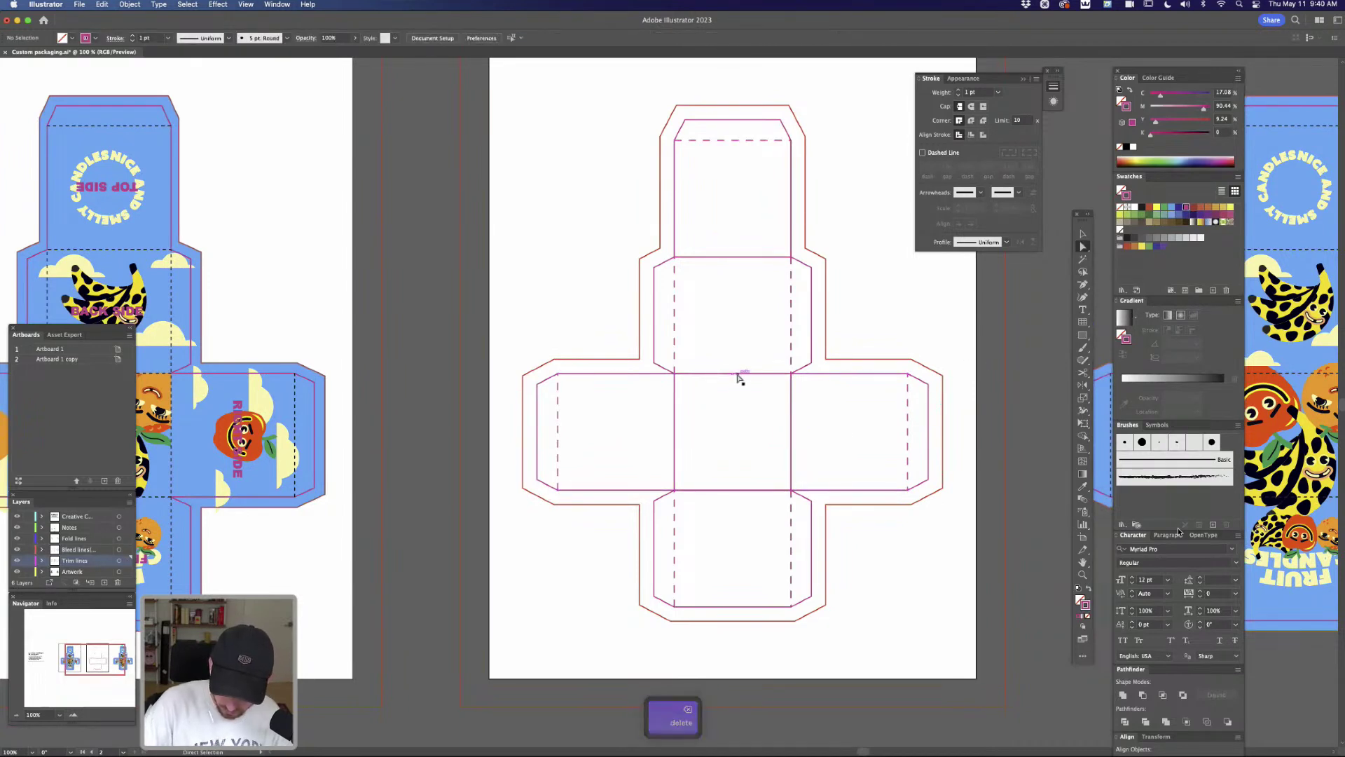
left_click(734, 374)
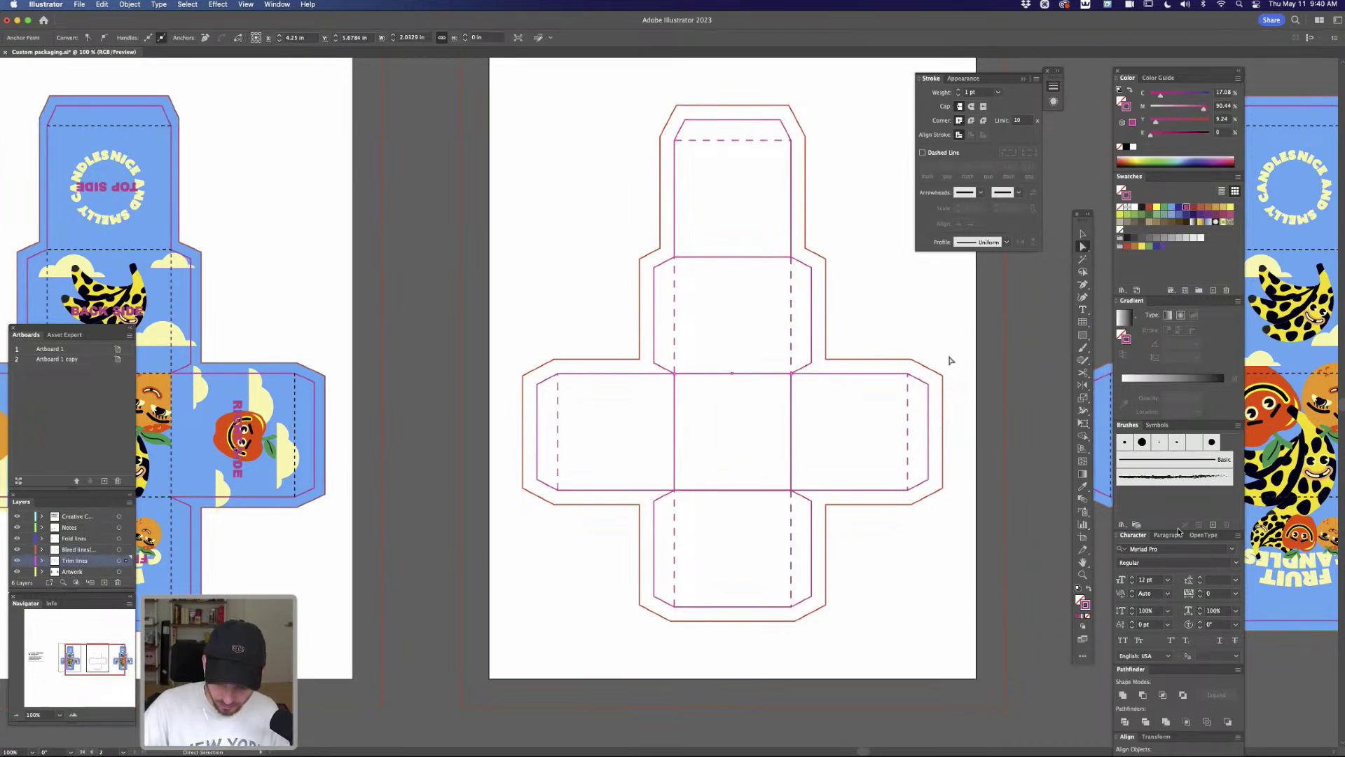
key("Delete")
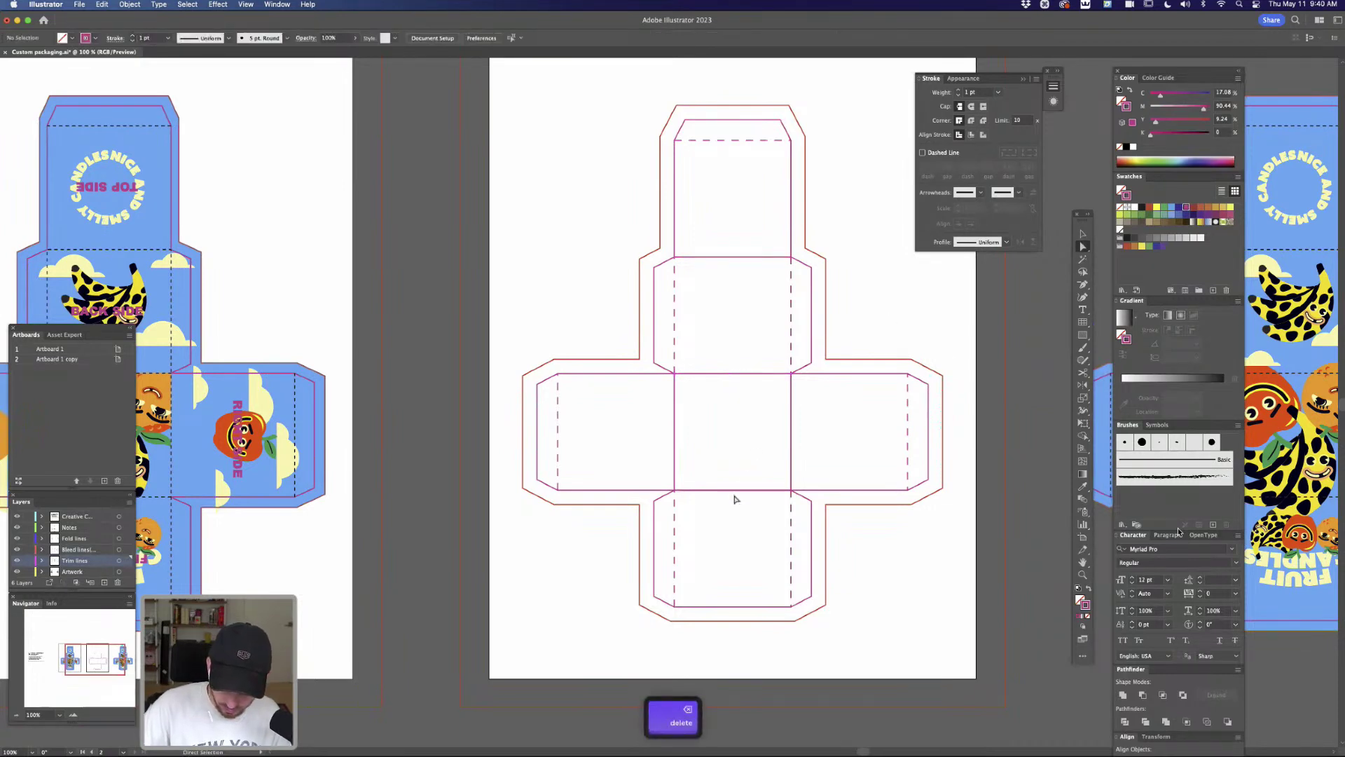
left_click(735, 491)
key("Delete")
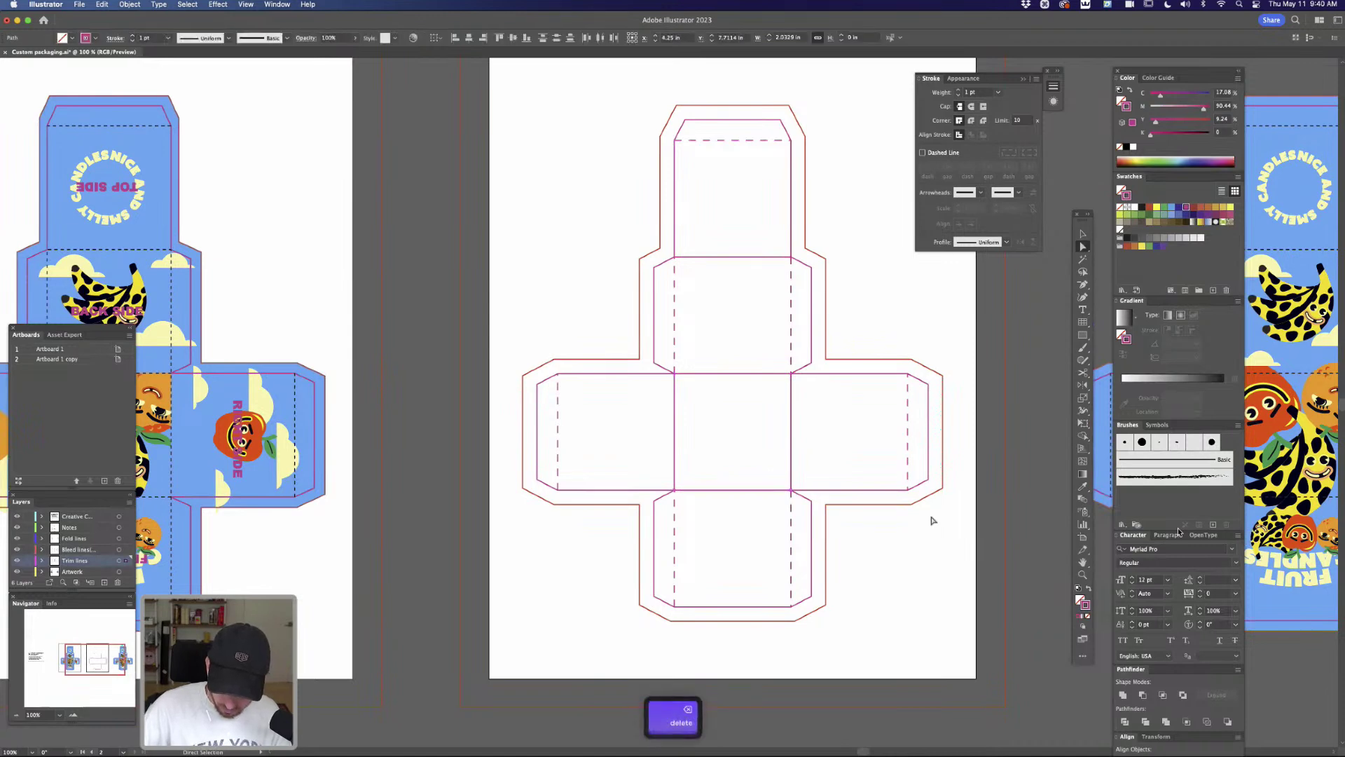
Copy the right glue flap fold's dashed stroke onto the central square with the Eyedropper and deselect it
left_click(792, 459)
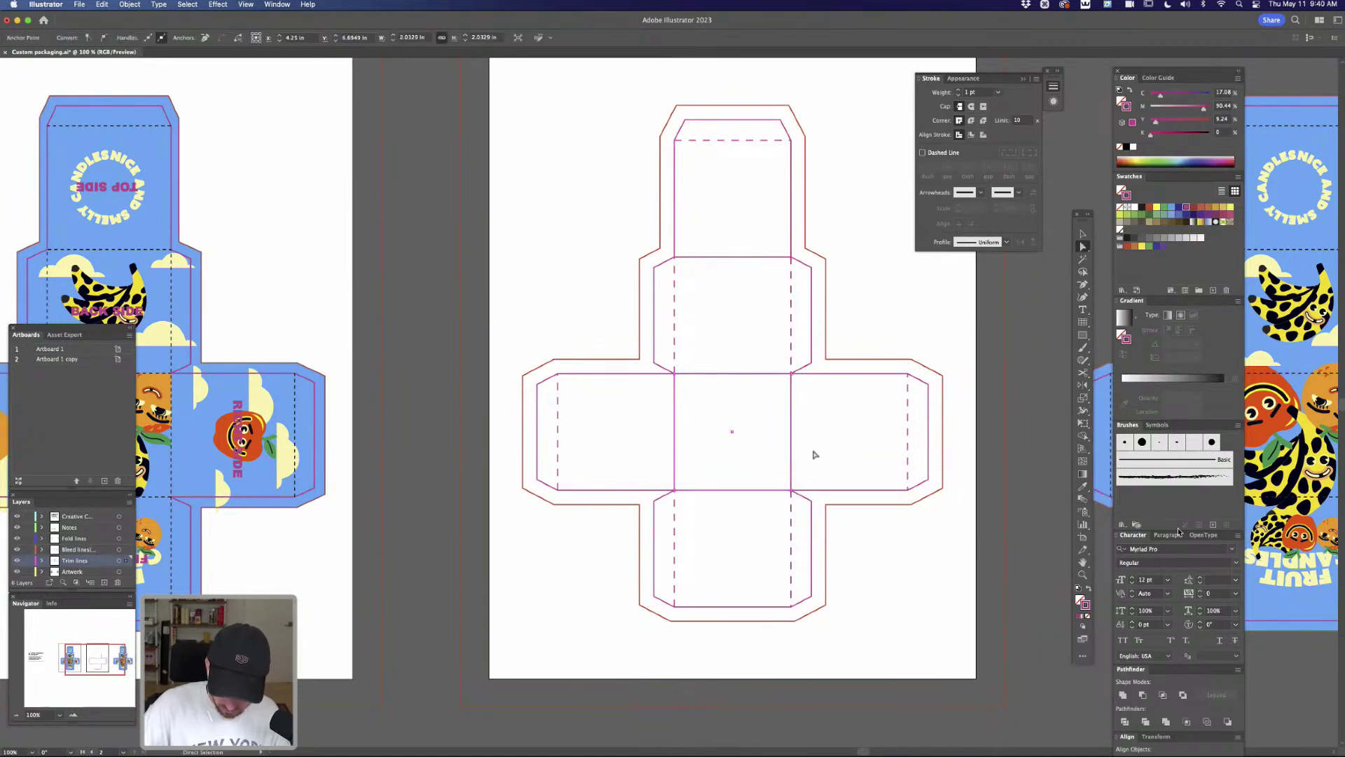
key("i")
left_click(909, 433)
key("a")
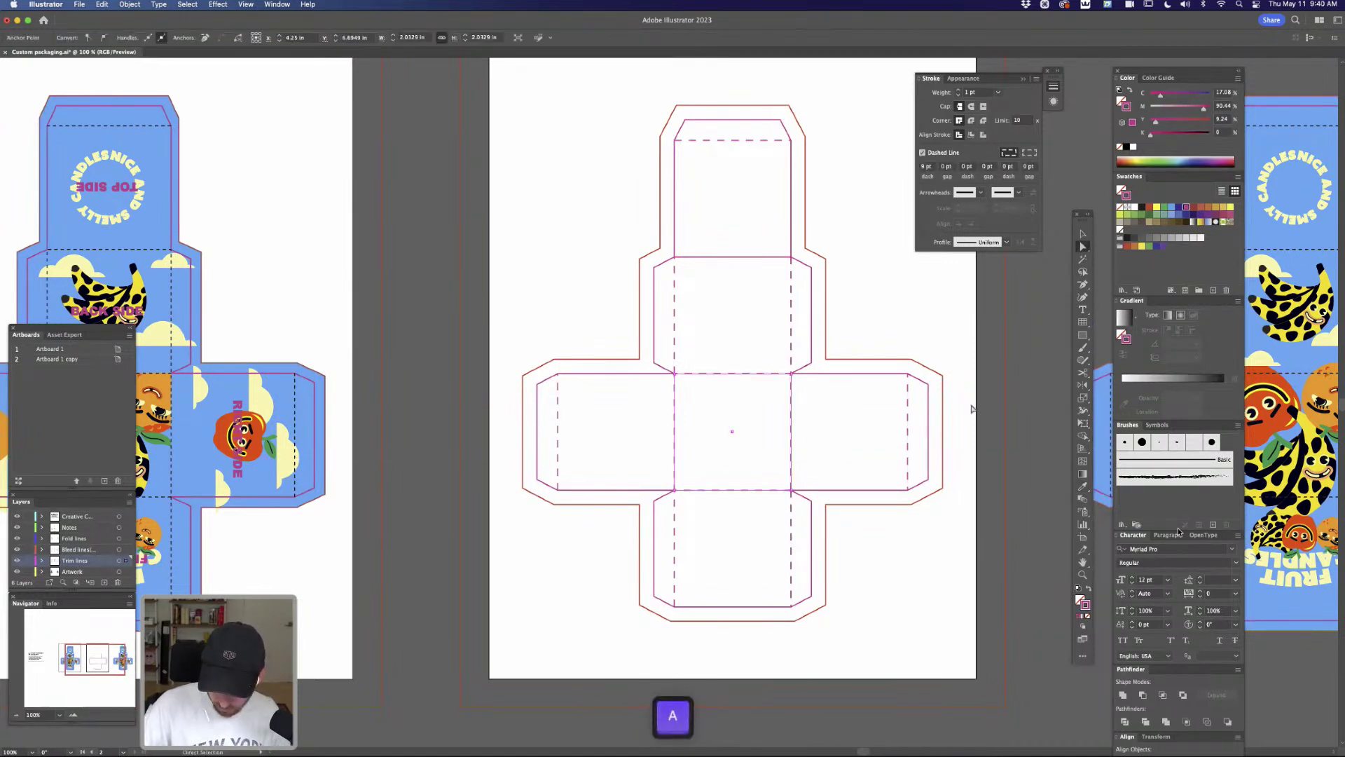
left_click(965, 455)
Replace the doubled edges between the top panel and the panel below it with one fold segment carrying the same dashed stroke
scroll(967, 532, "right", 3)
scroll(967, 533, "up", 2)
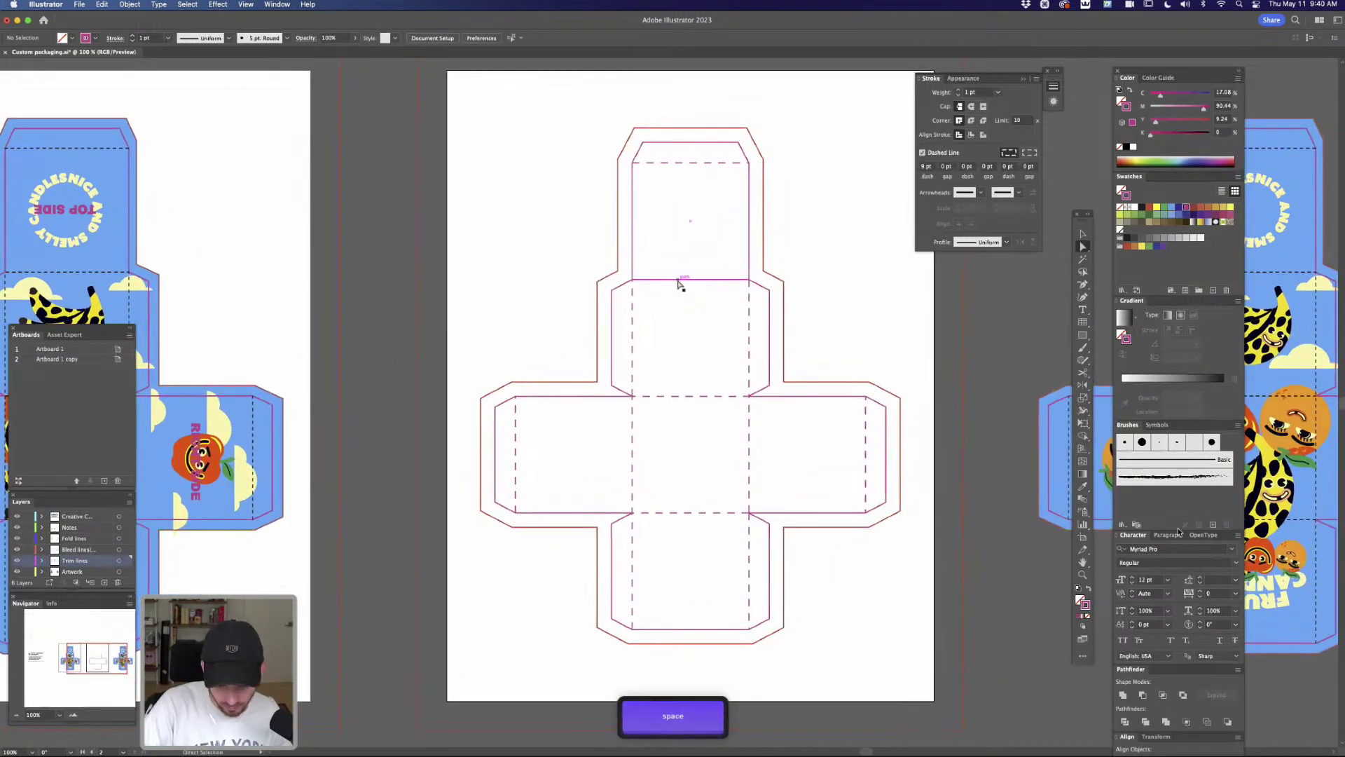
left_click(688, 280)
key("BackSpace")
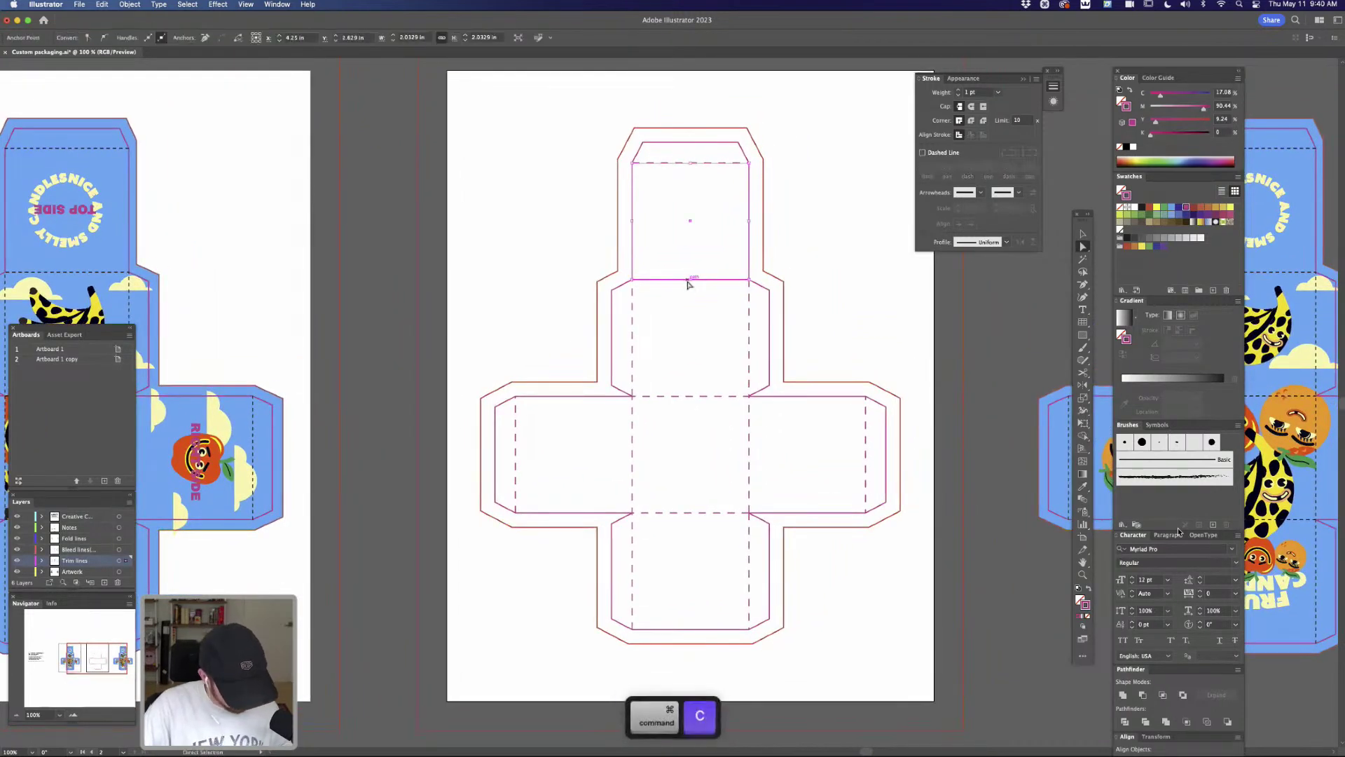
left_click(825, 283)
left_click(698, 280)
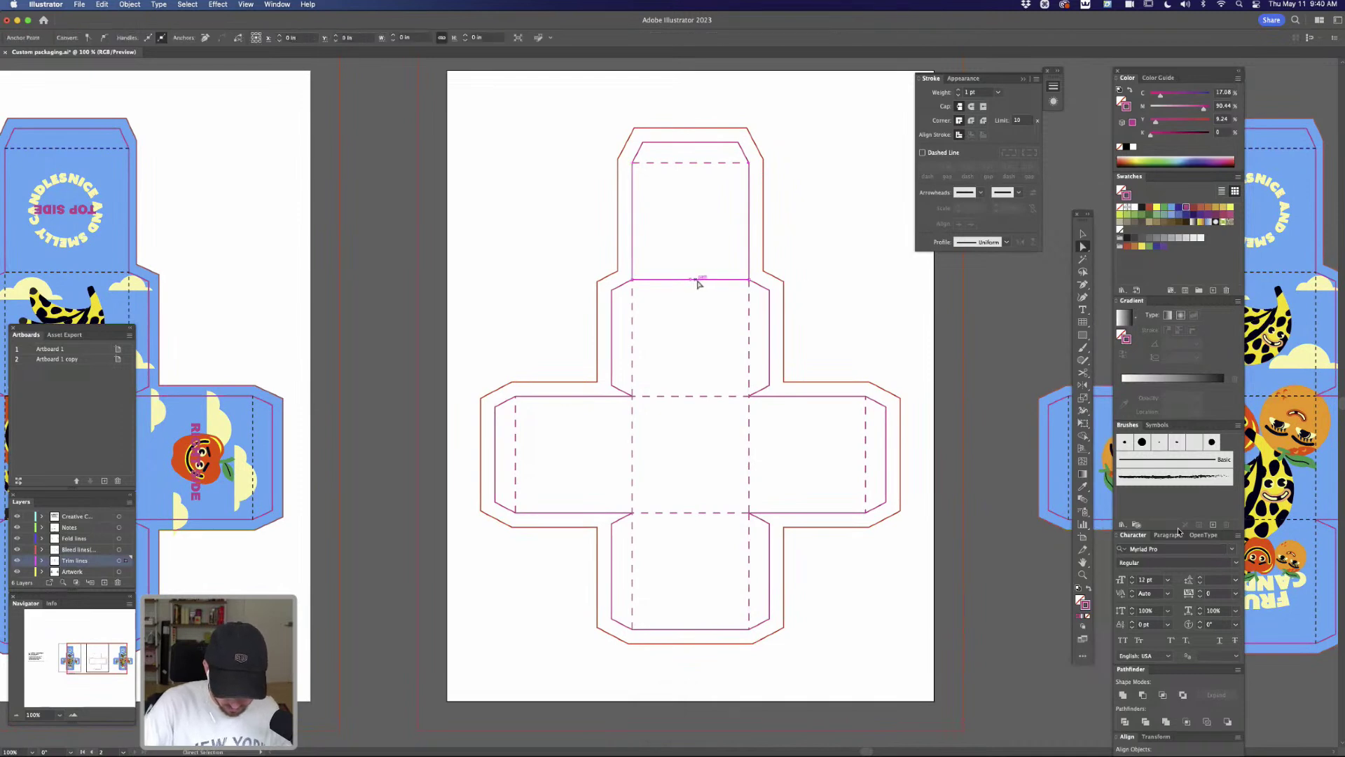
key("BackSpace")
key("super+z")
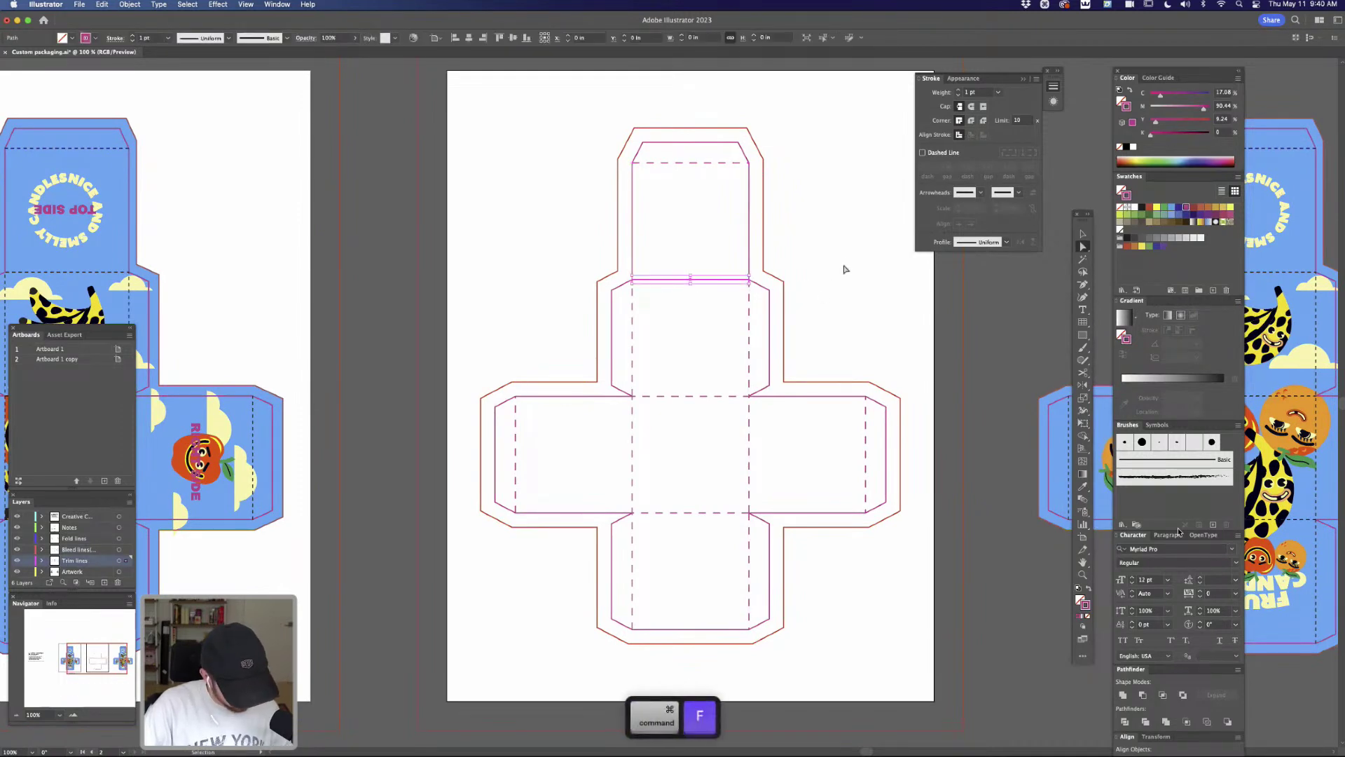
key("i")
left_click(749, 327)
key("a")
left_click(826, 280)
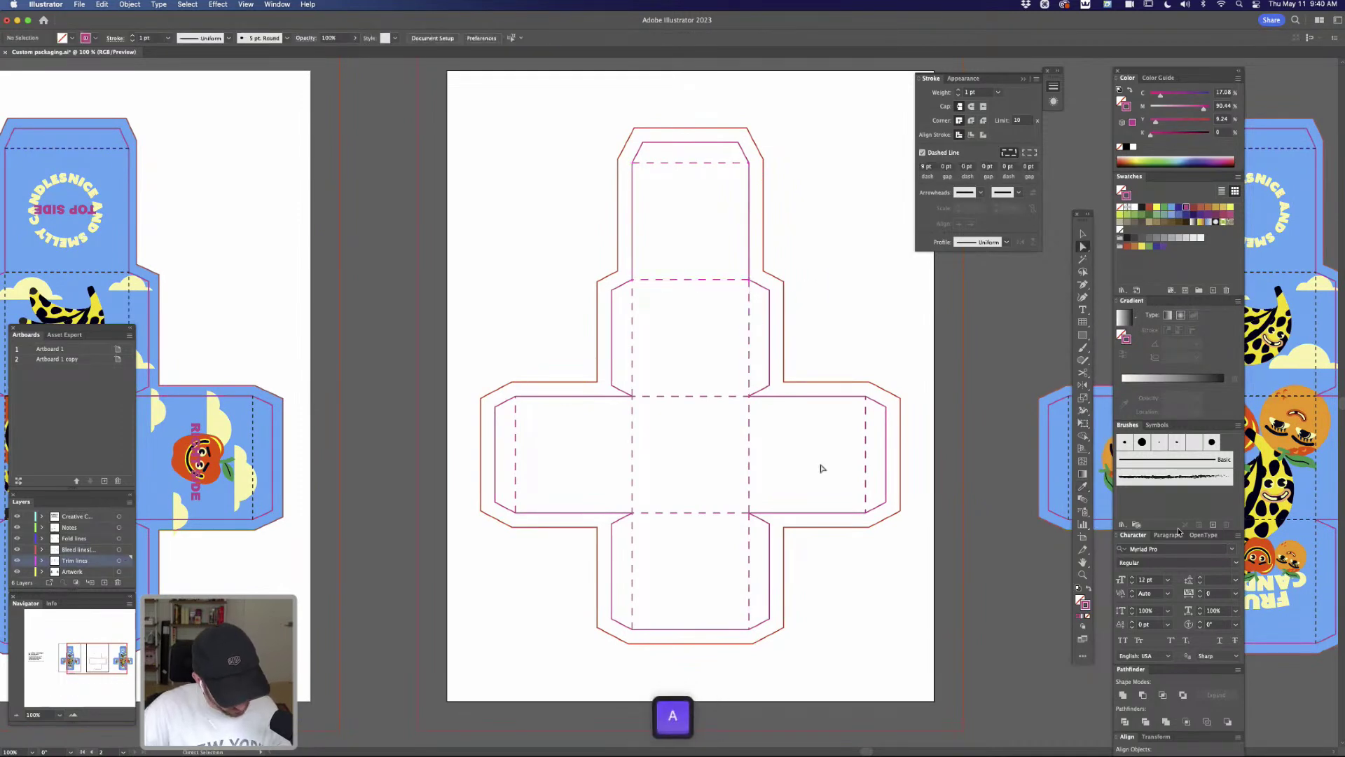
left_click(690, 279)
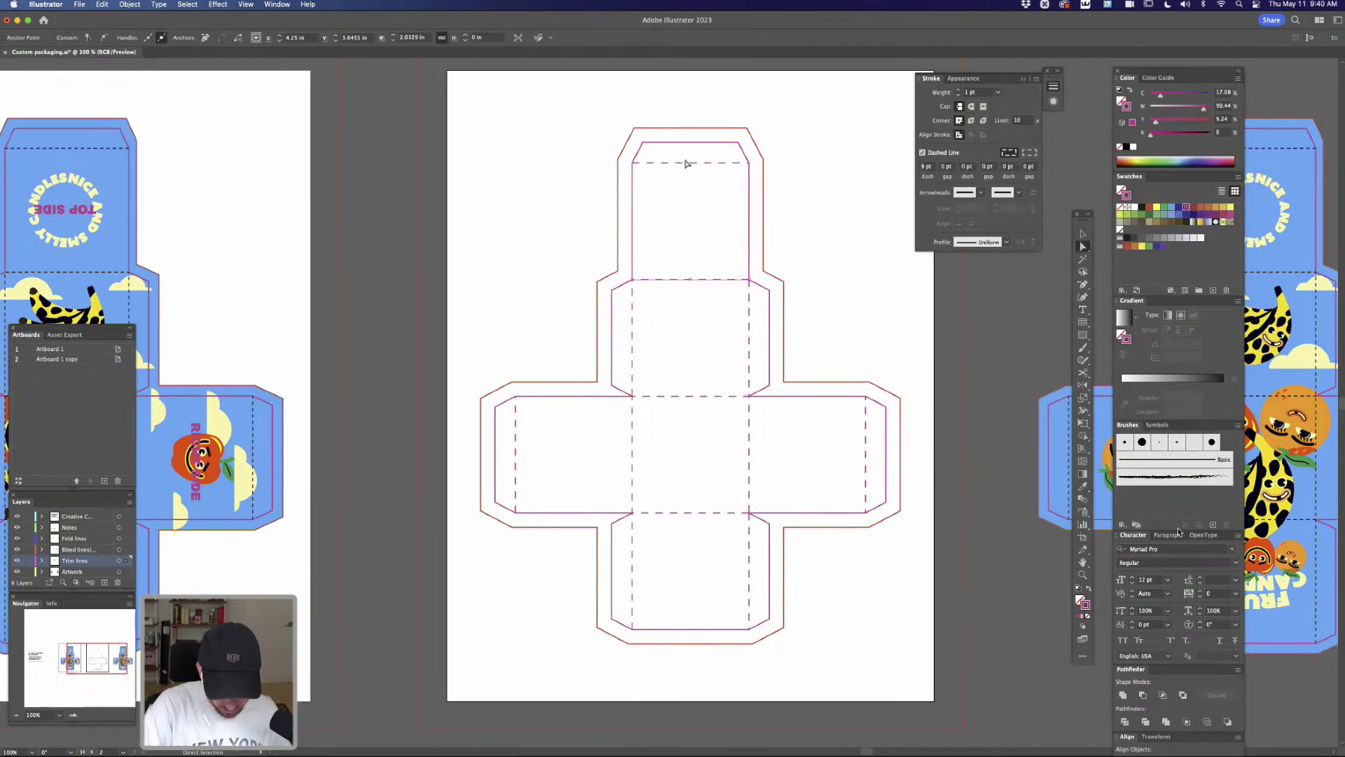
left_click(691, 163, "shift")
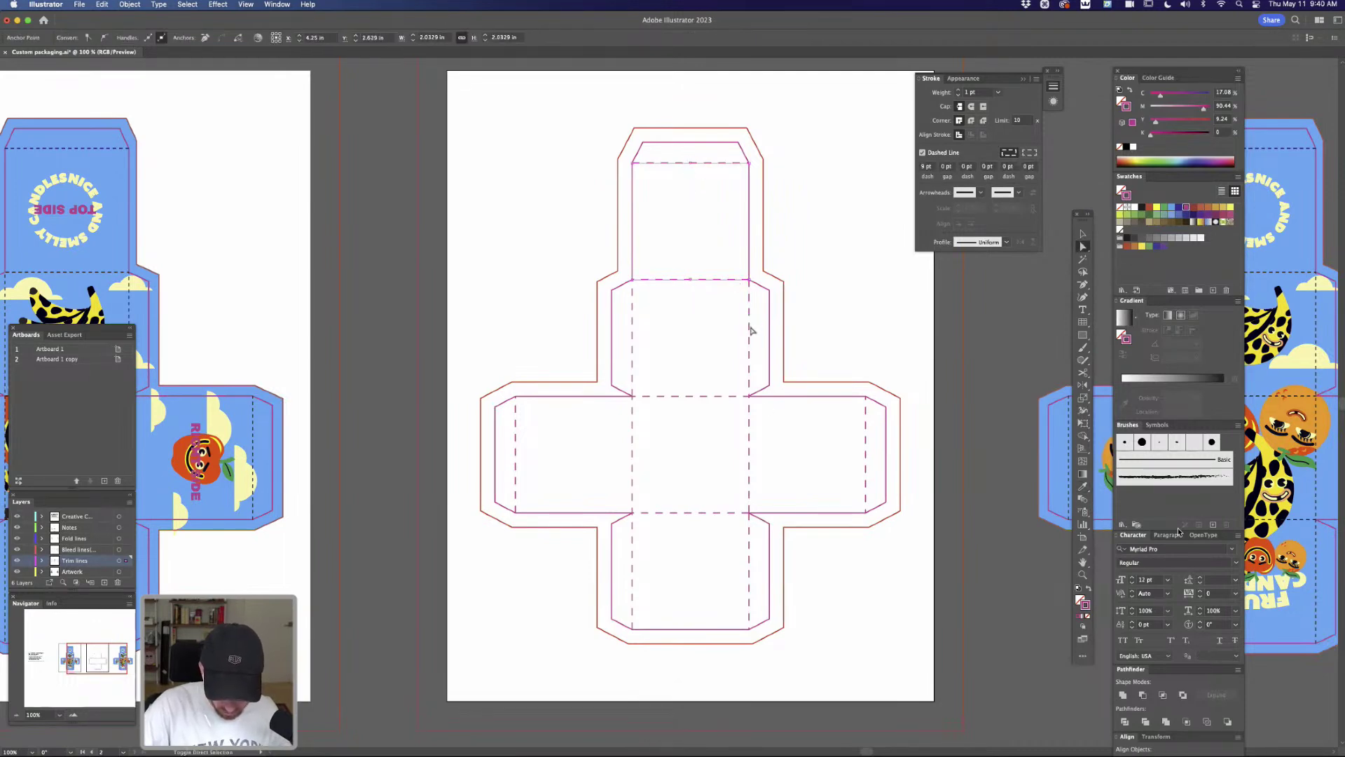
left_click(819, 268)
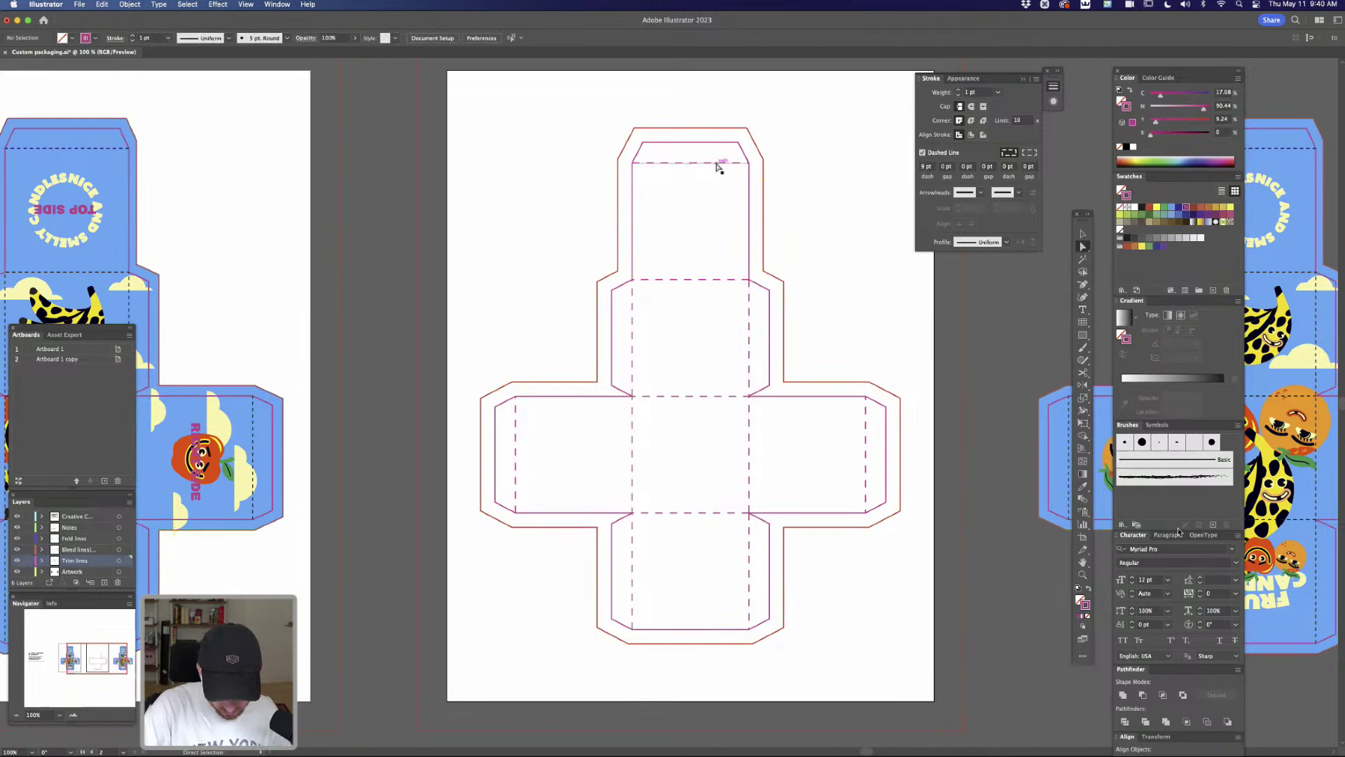
left_click(720, 163)
left_click(721, 279, "shift")
left_click(825, 247)
Move all the dashed fold lines of the new dieline from the Trim lines layer to the Fold lines layer
key("v")
left_click(701, 164)
left_click(716, 279, "shift")
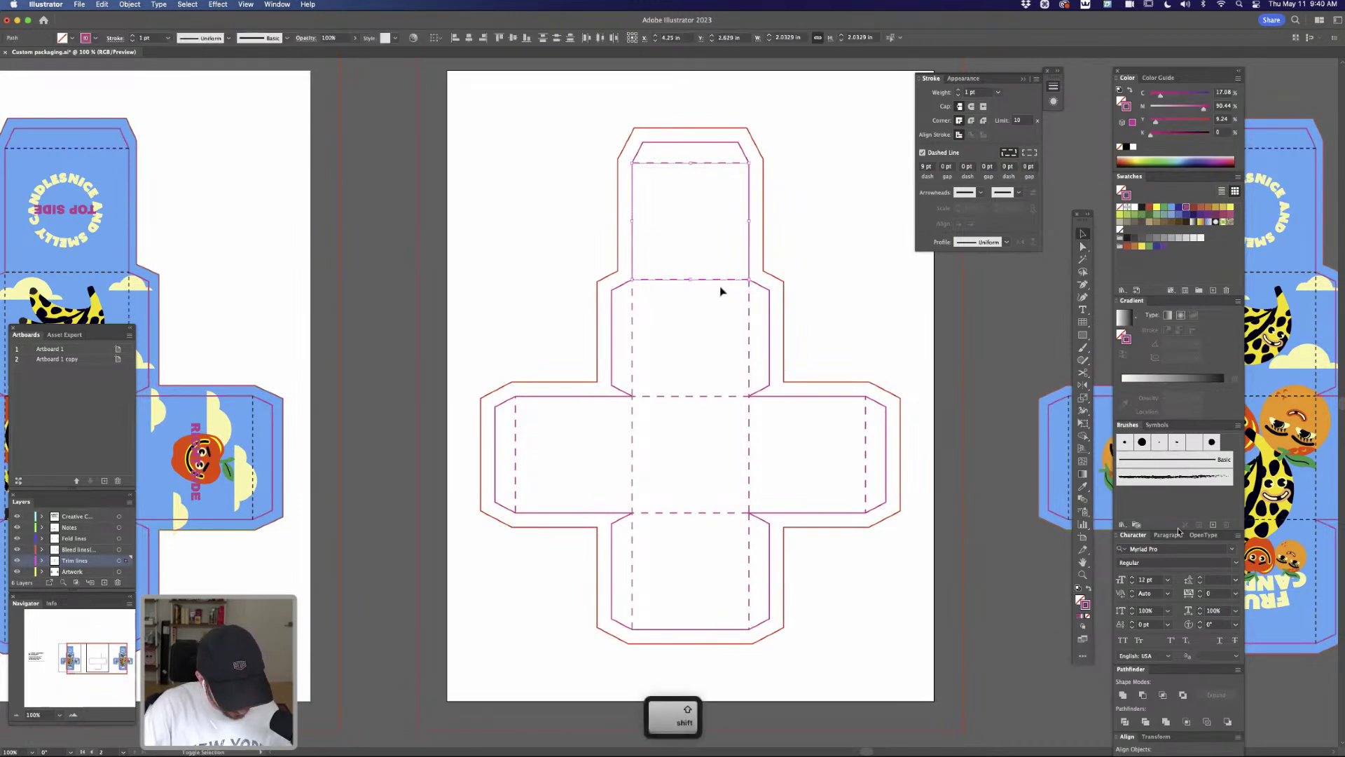
left_click(748, 330, "shift")
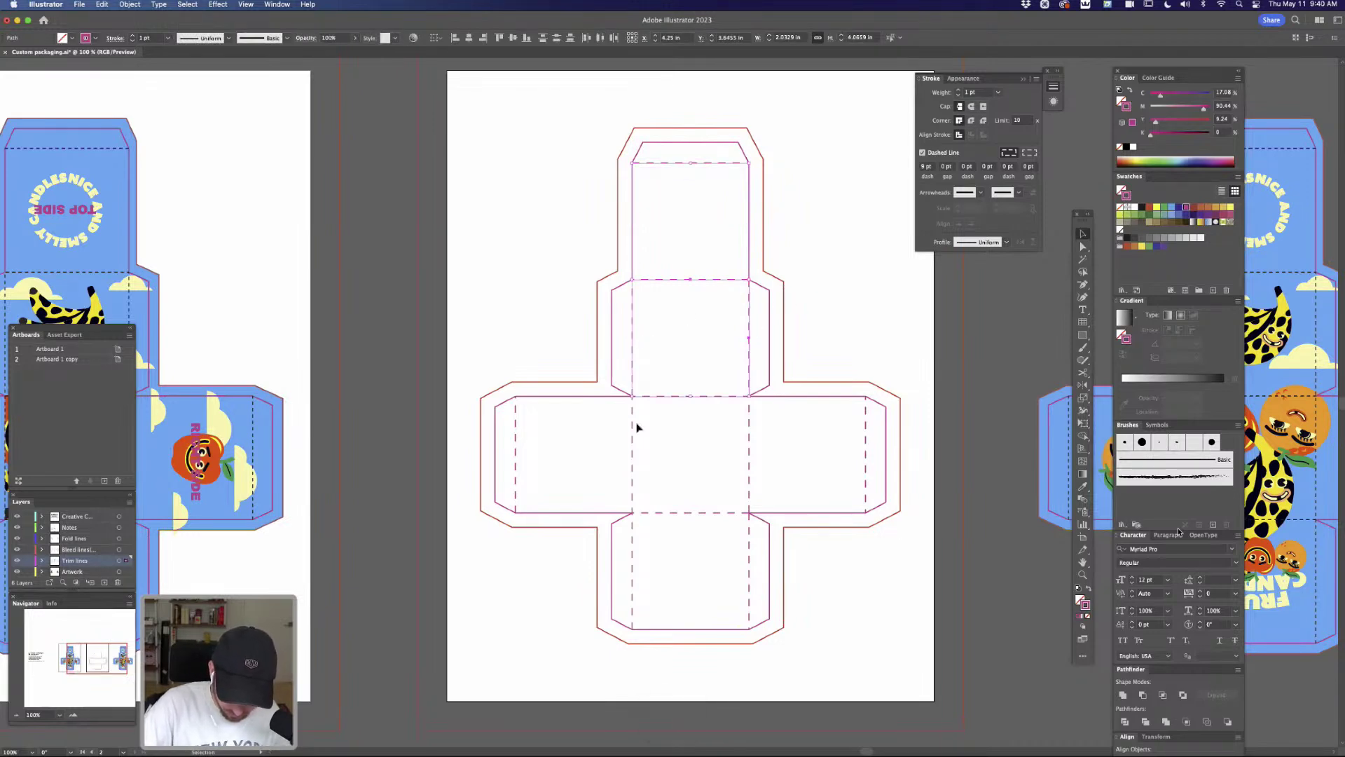
left_click(515, 441, "shift")
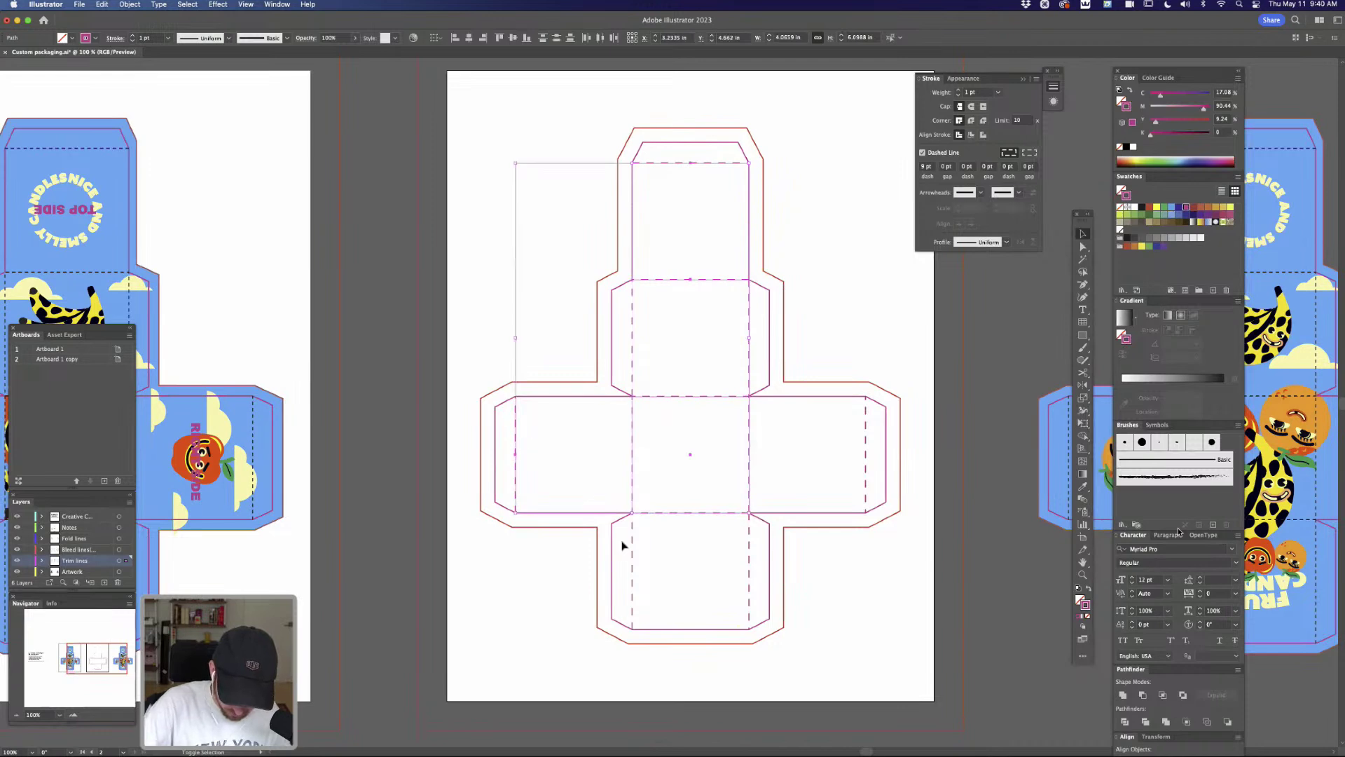
left_click(631, 552, "shift")
left_click_drag(868, 437, 864, 446)
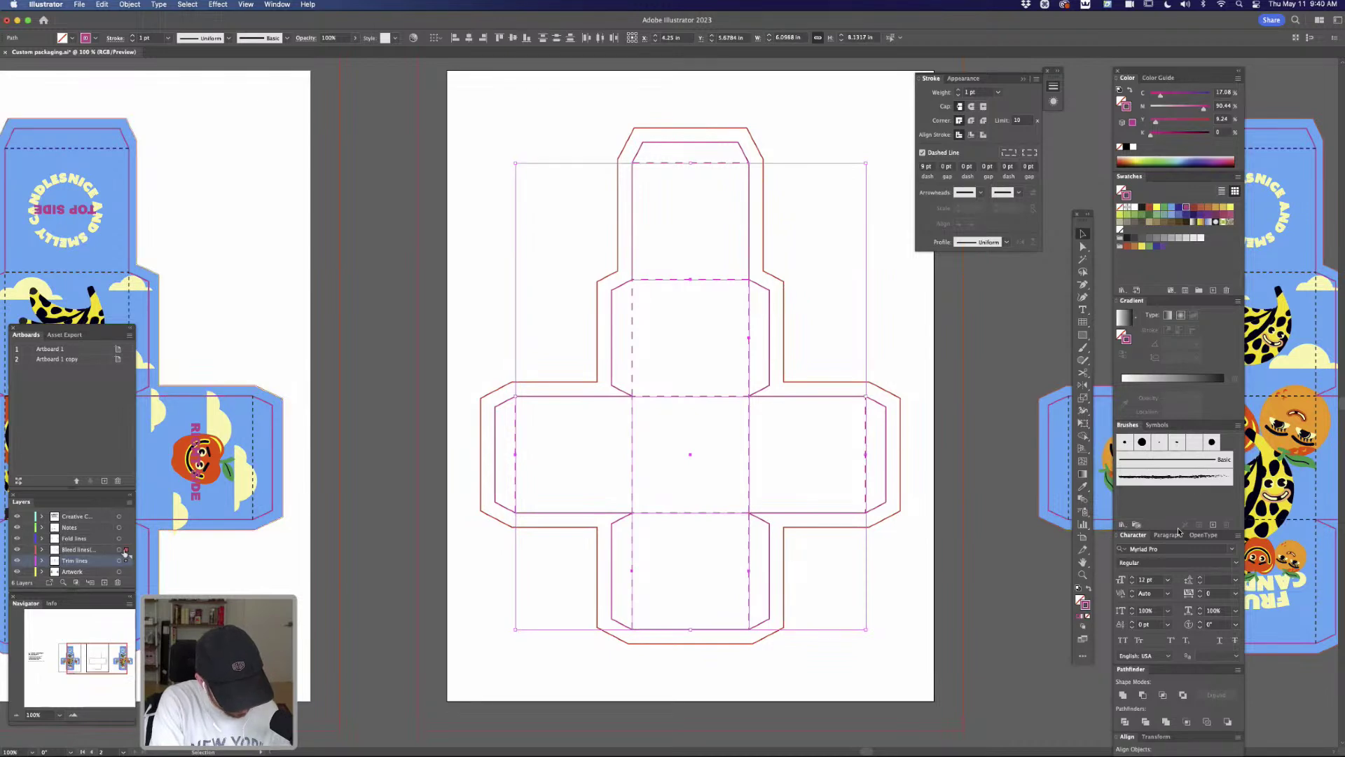
left_click_drag(125, 542, 128, 539)
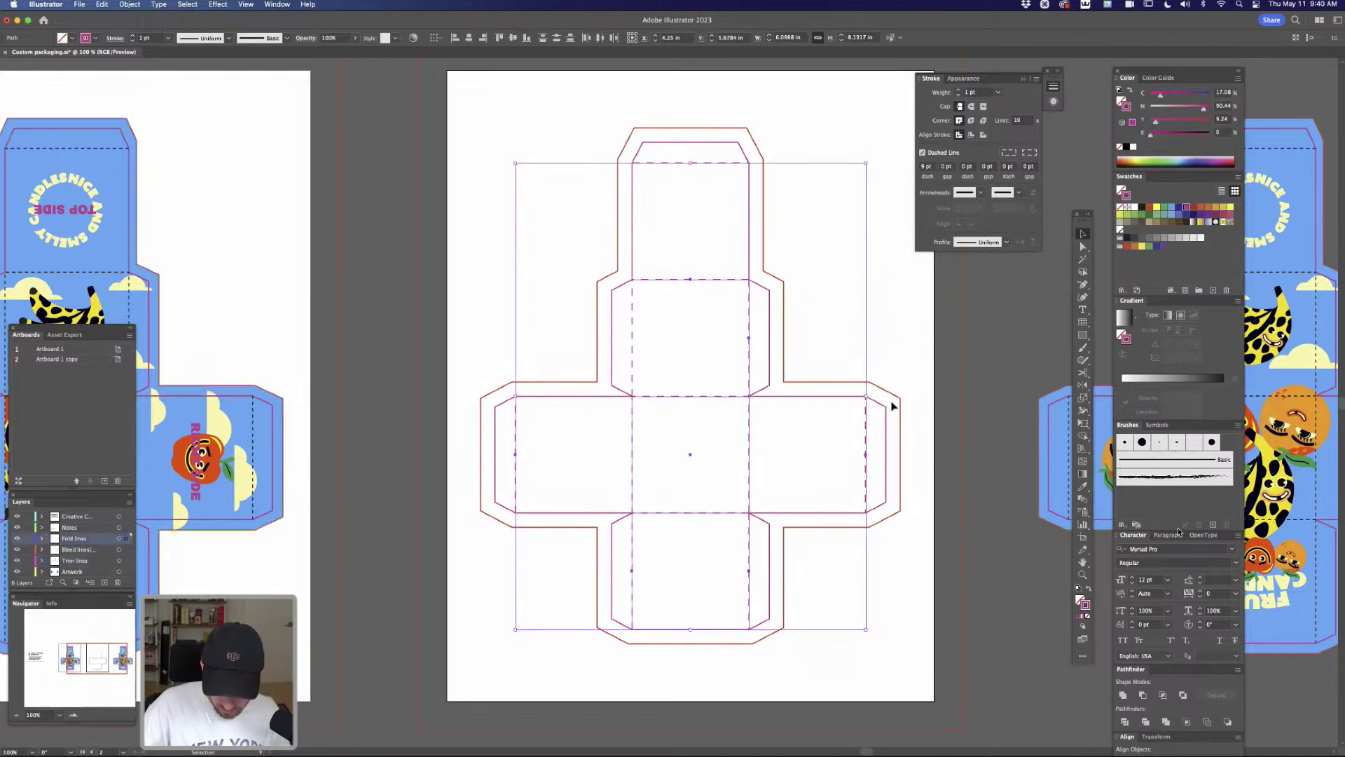
left_click(633, 338)
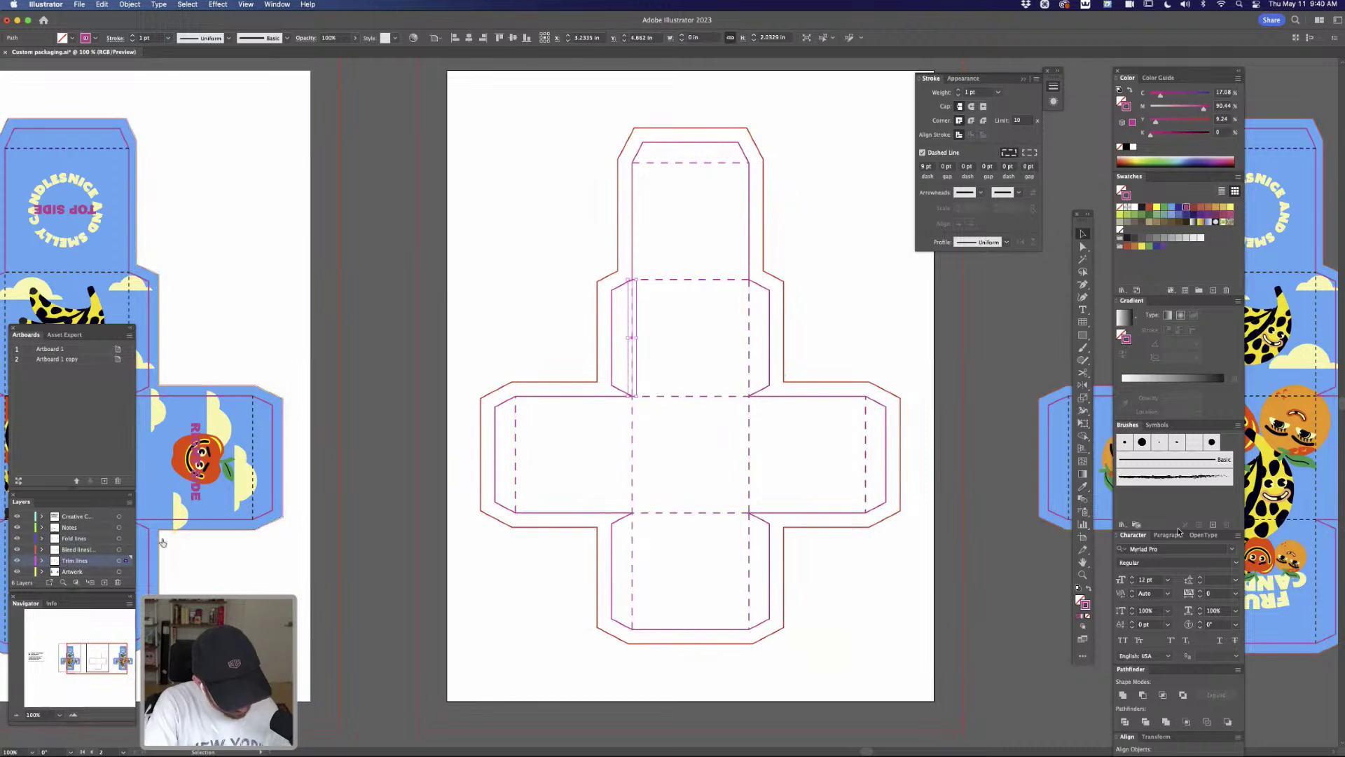
left_click_drag(127, 539, 130, 535)
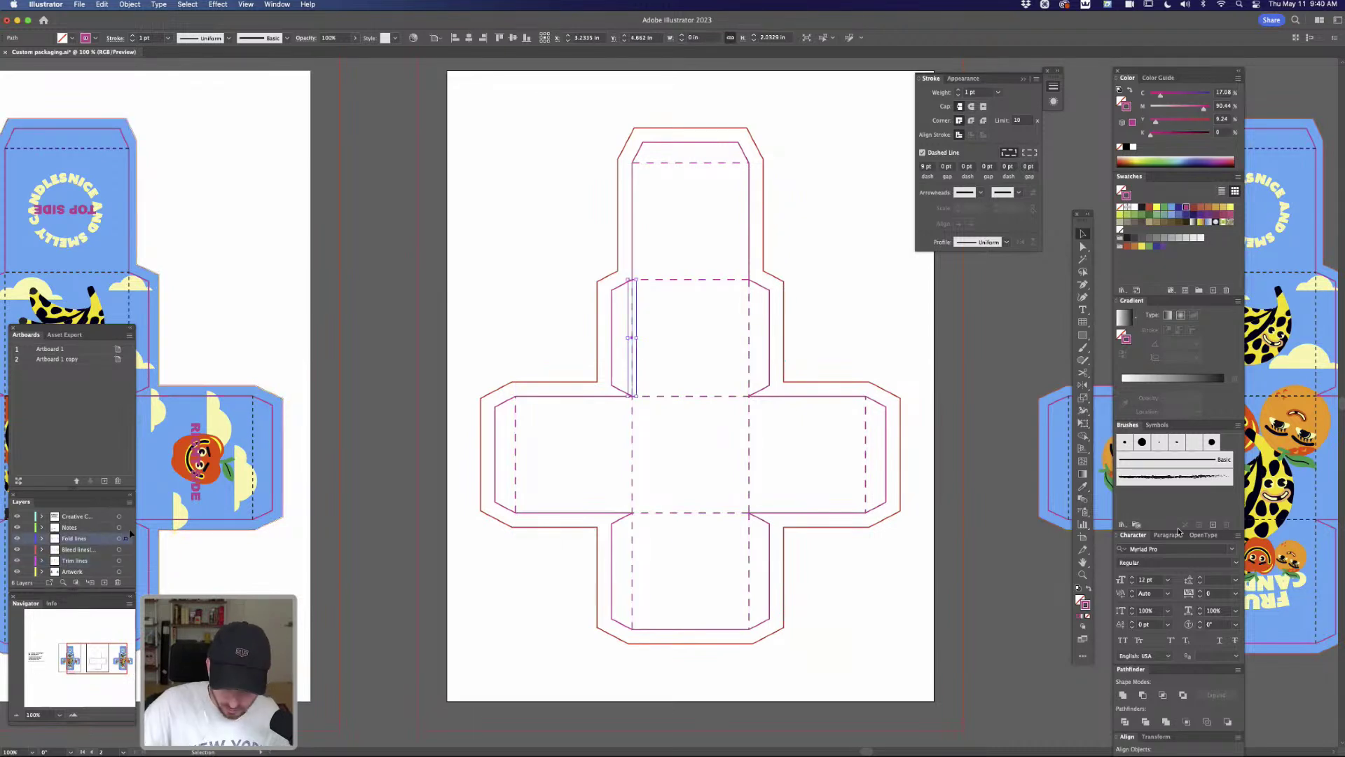
left_click(955, 496)
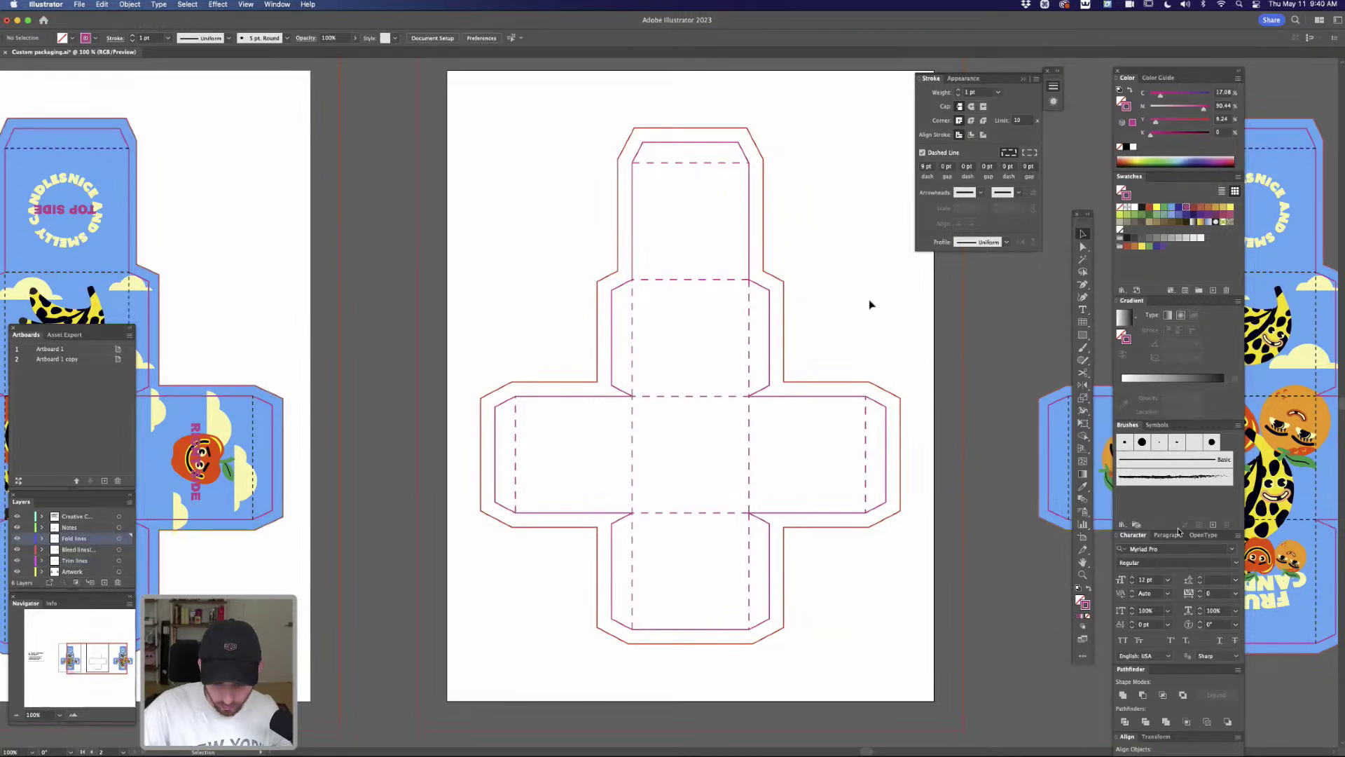
Lock all layers except Artwork and cut the fruit artwork group away from the spare dieline beside the artboard
left_click_drag(29, 561, 31, 535)
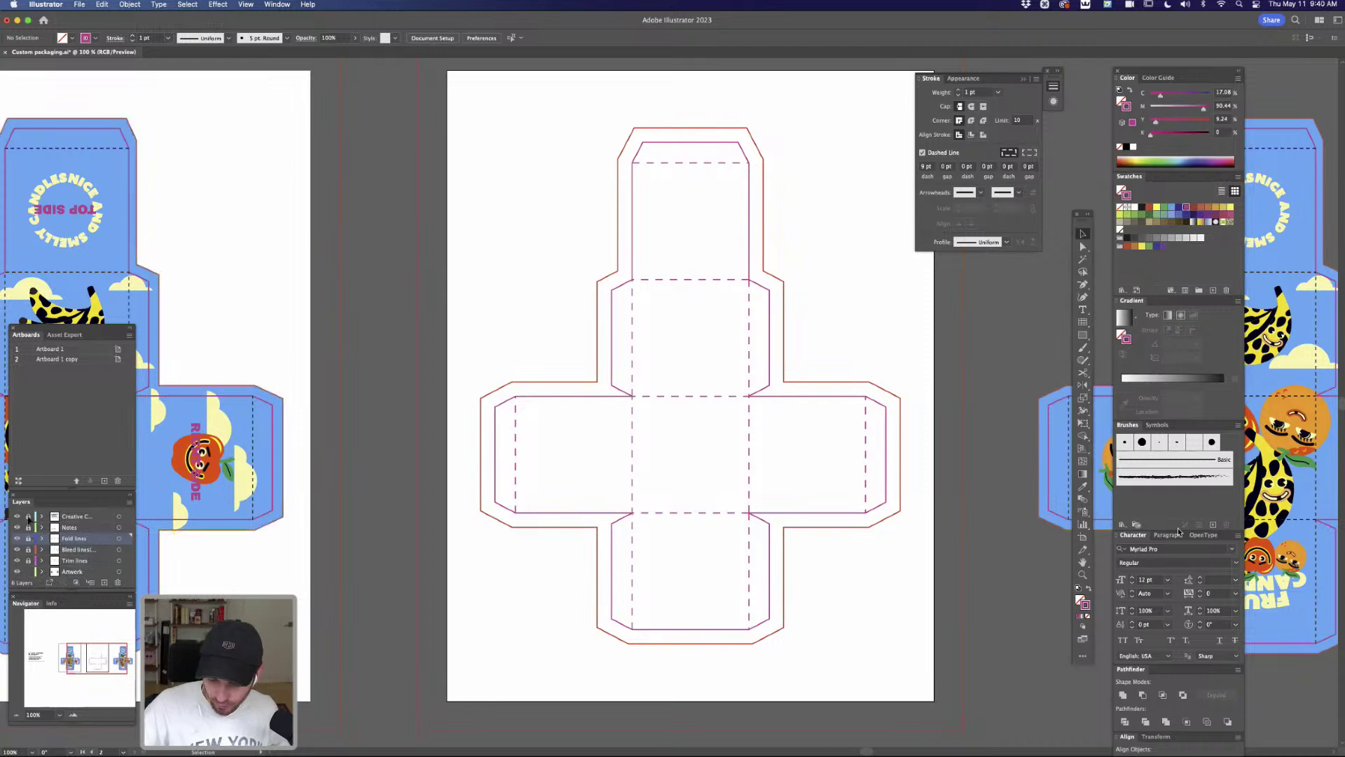
left_click_drag(1039, 570, 608, 585)
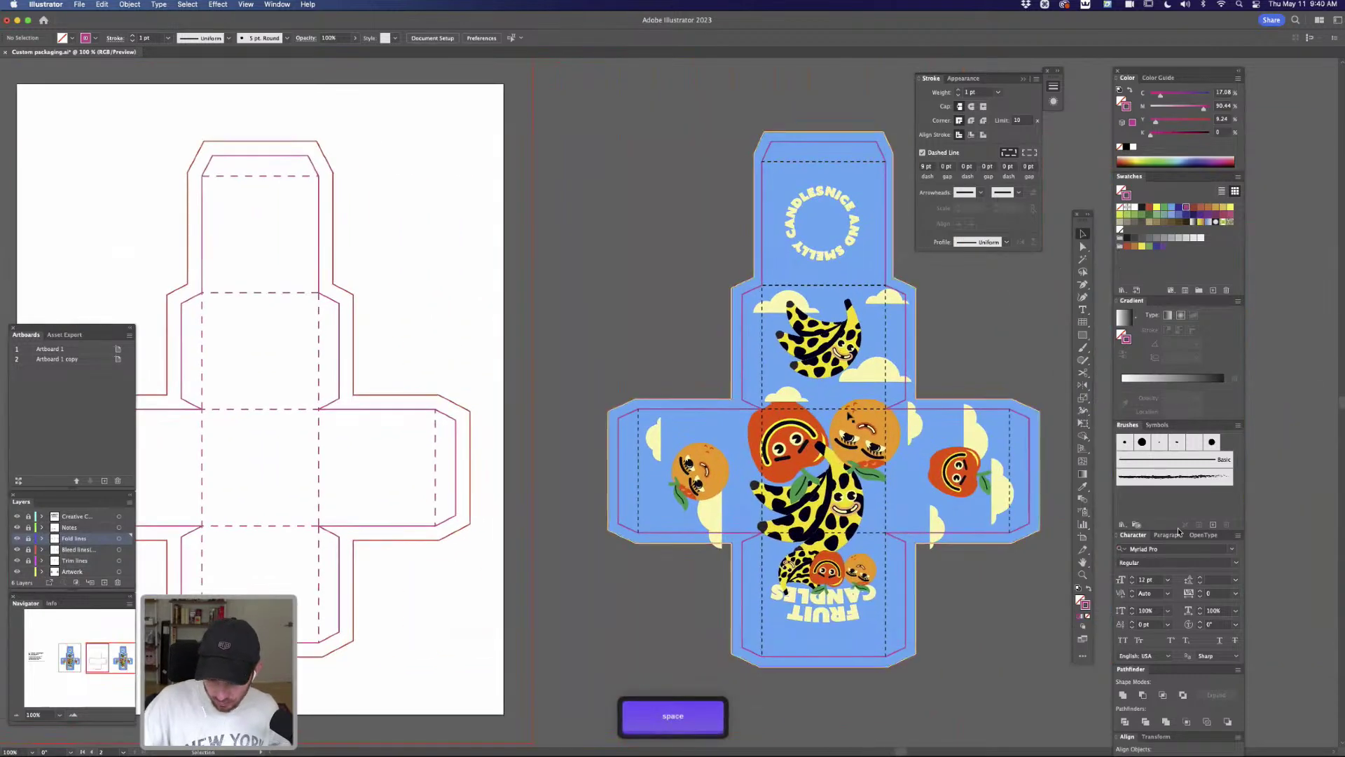
left_click_drag(853, 346, 794, 296)
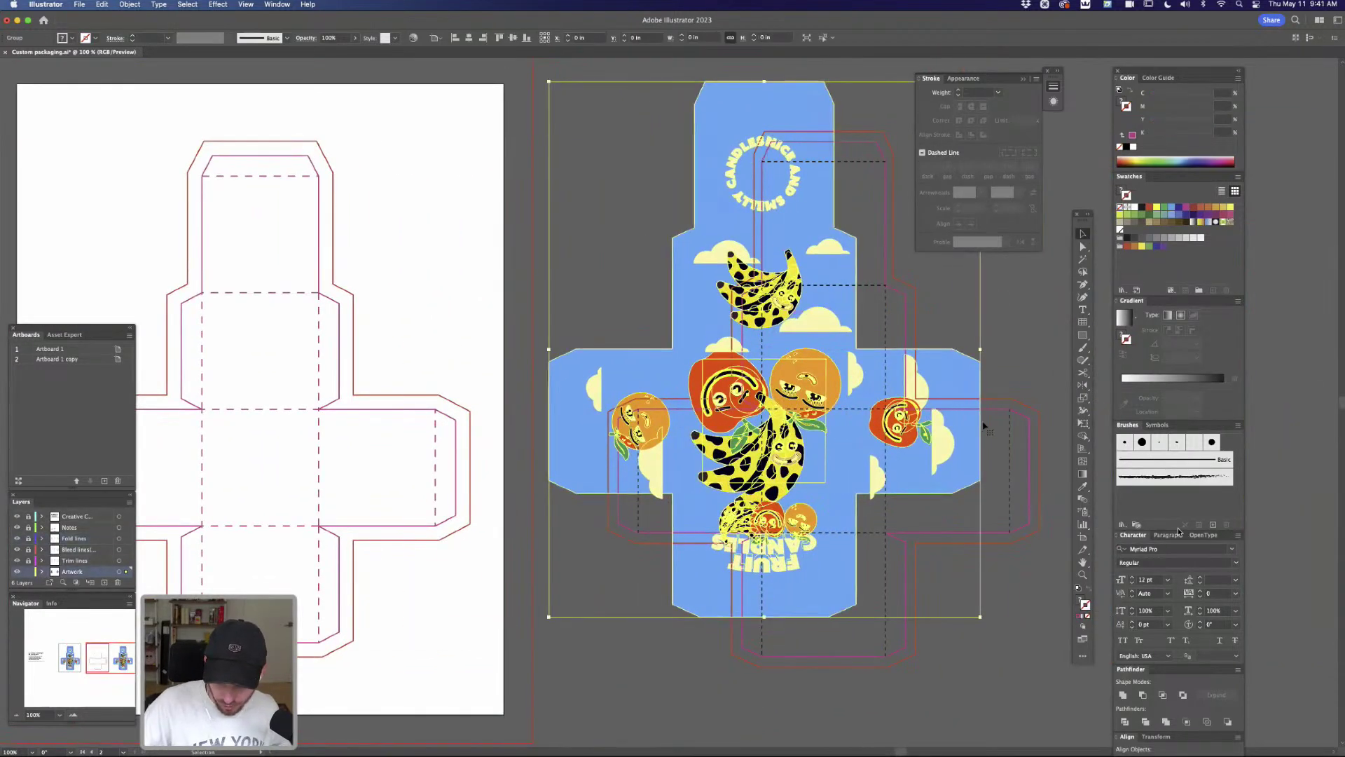
key("BackSpace")
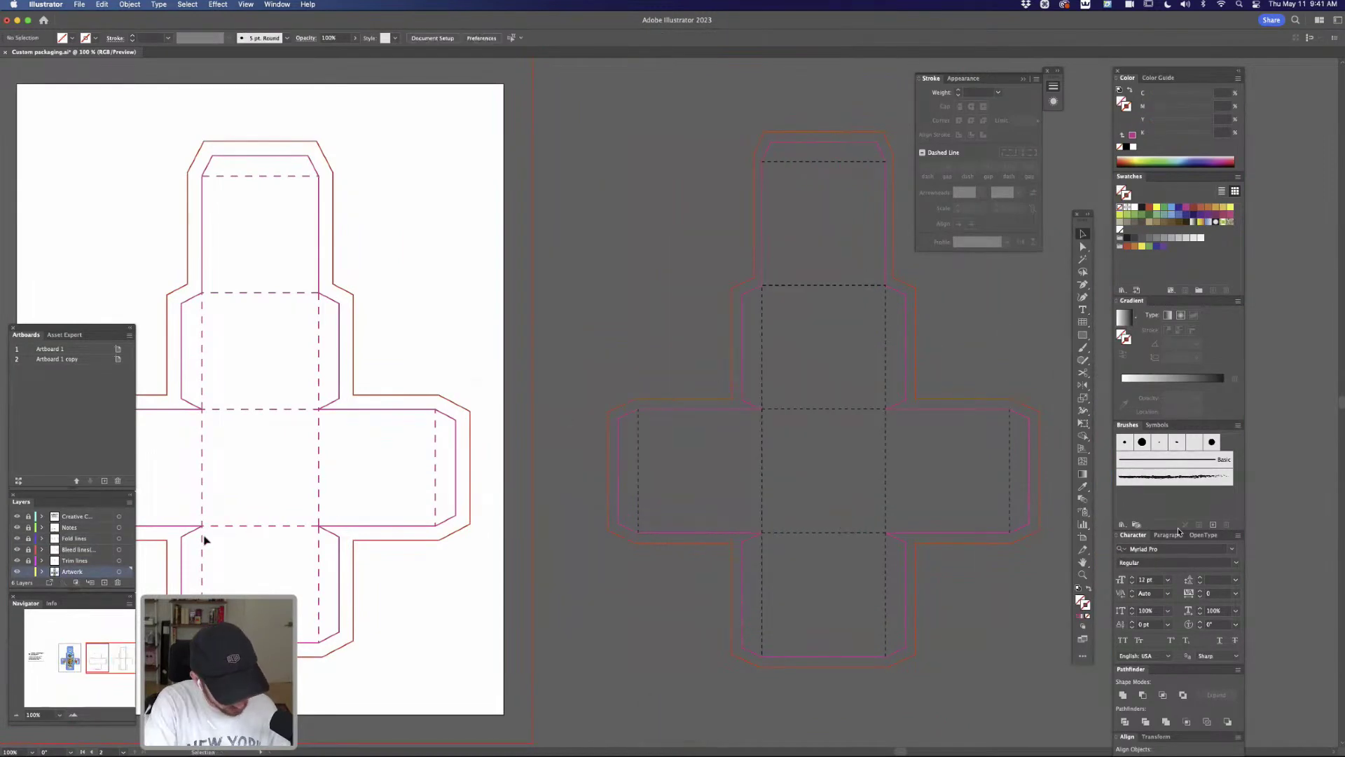
Delete the spare dieline's trim, bleed and fold lines beside the artboard, including the leftover dashed segment
left_click_drag(855, 536, 1018, 651)
key("BackSpace")
left_click_drag(604, 378, 742, 532)
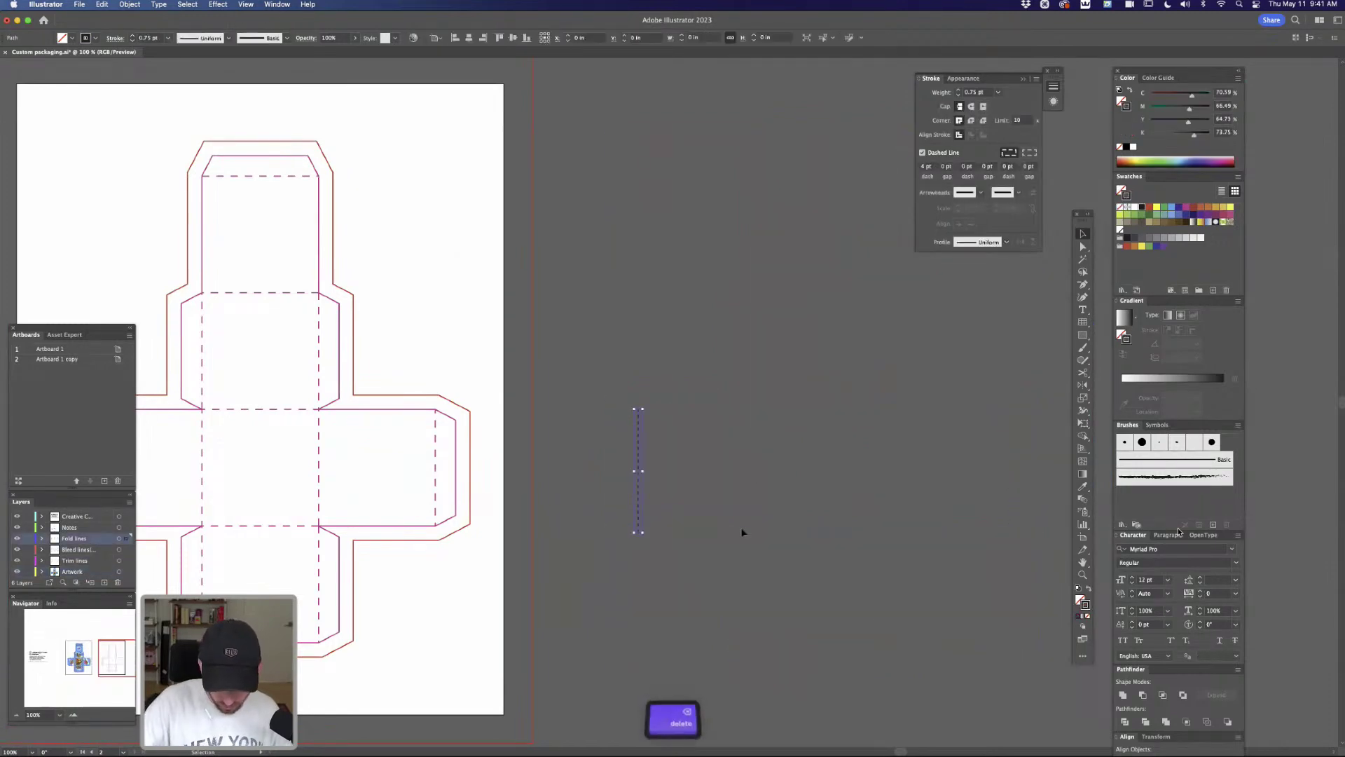
key("BackSpace")
Paste the artwork, position it in the empty space beside the artboard, and delete its blue box-shaped background
key("super+v")
left_click_drag(803, 490, 976, 473)
left_click(1004, 580)
key("a")
left_click(952, 533)
key("BackSpace")
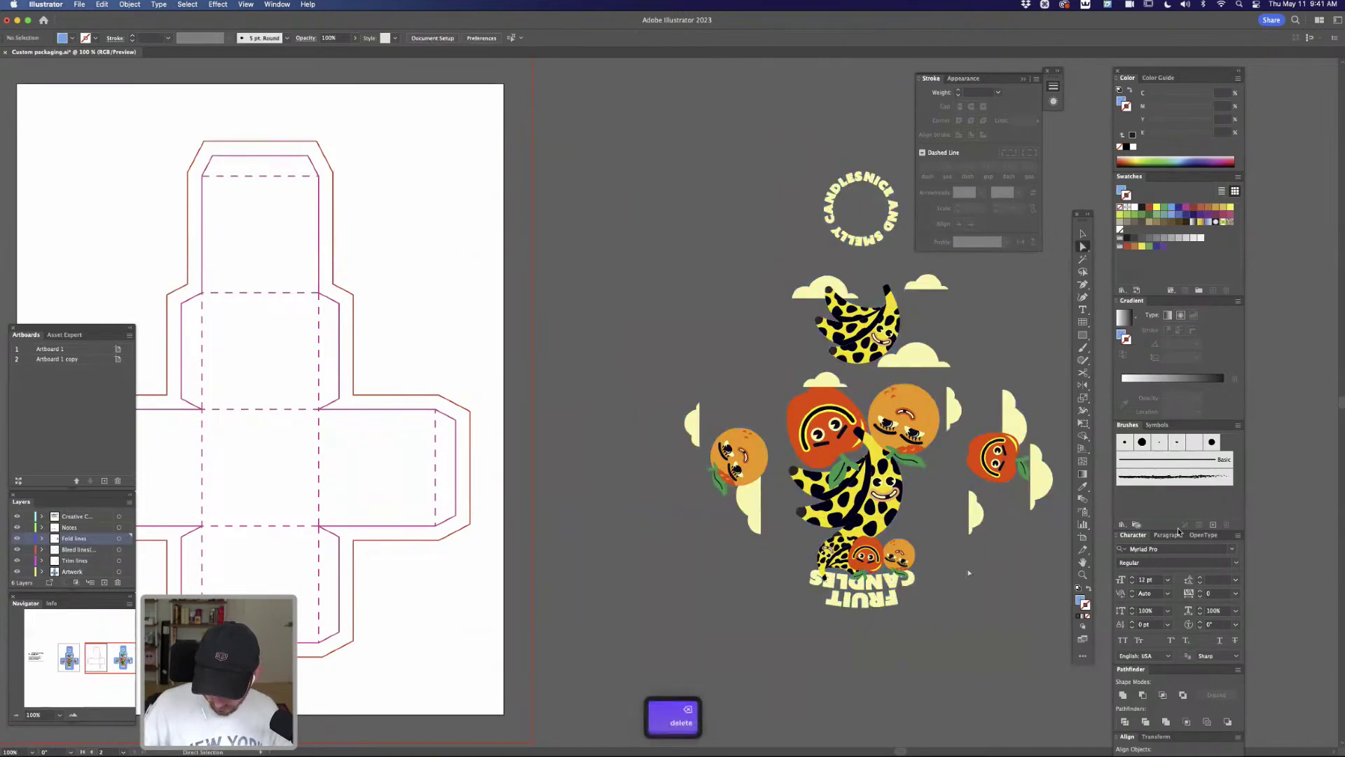
Draw a light blue rectangle about 0.81 by 1.04 in below the loose artwork as a sample of the background color
key("m")
left_click_drag(692, 567, 738, 627)
key("v")
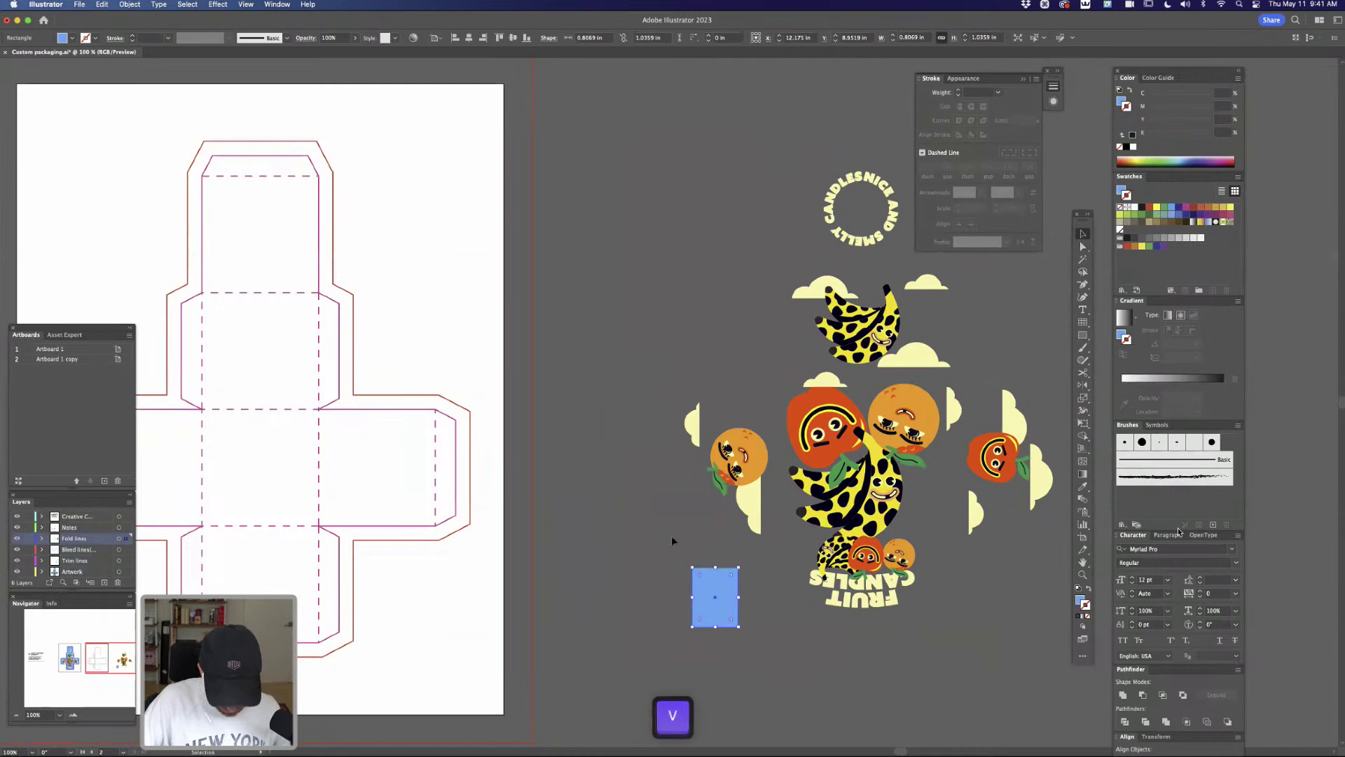
left_click(672, 540)
Ungroup the loose artwork and rotate the large orange, red fruit and bananas together by 180°
left_click_drag(902, 430, 845, 440)
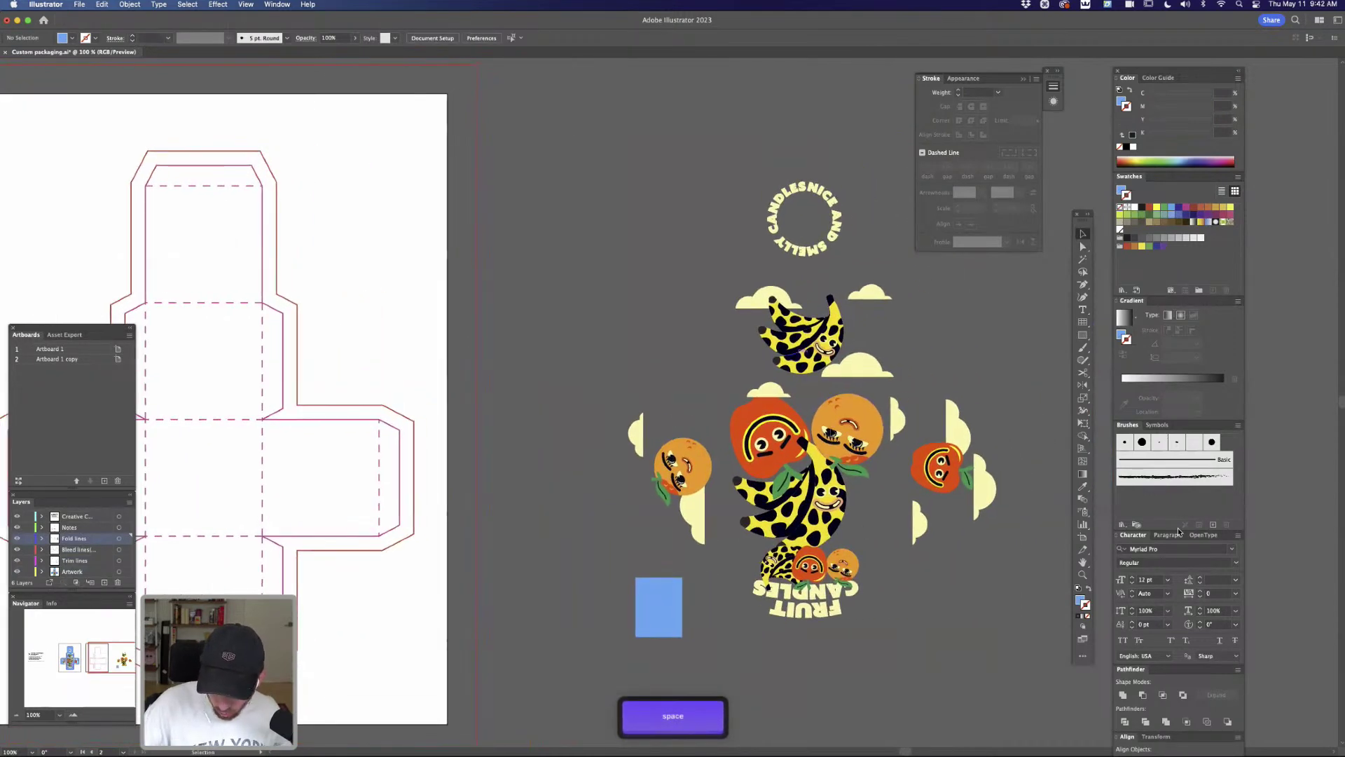
left_click(854, 435)
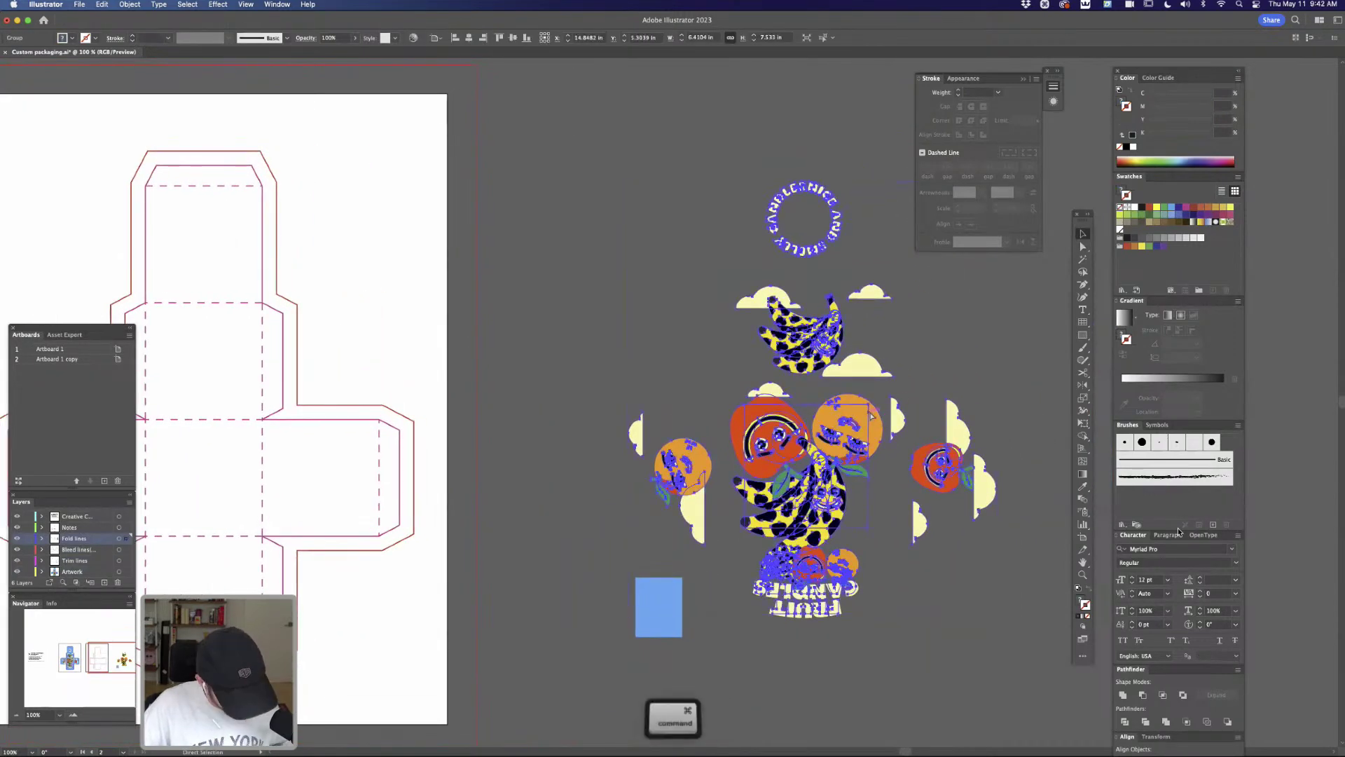
key("super+shift+g")
left_click_drag(863, 441, 861, 433)
left_click(767, 446, "shift")
left_click(837, 506, "shift")
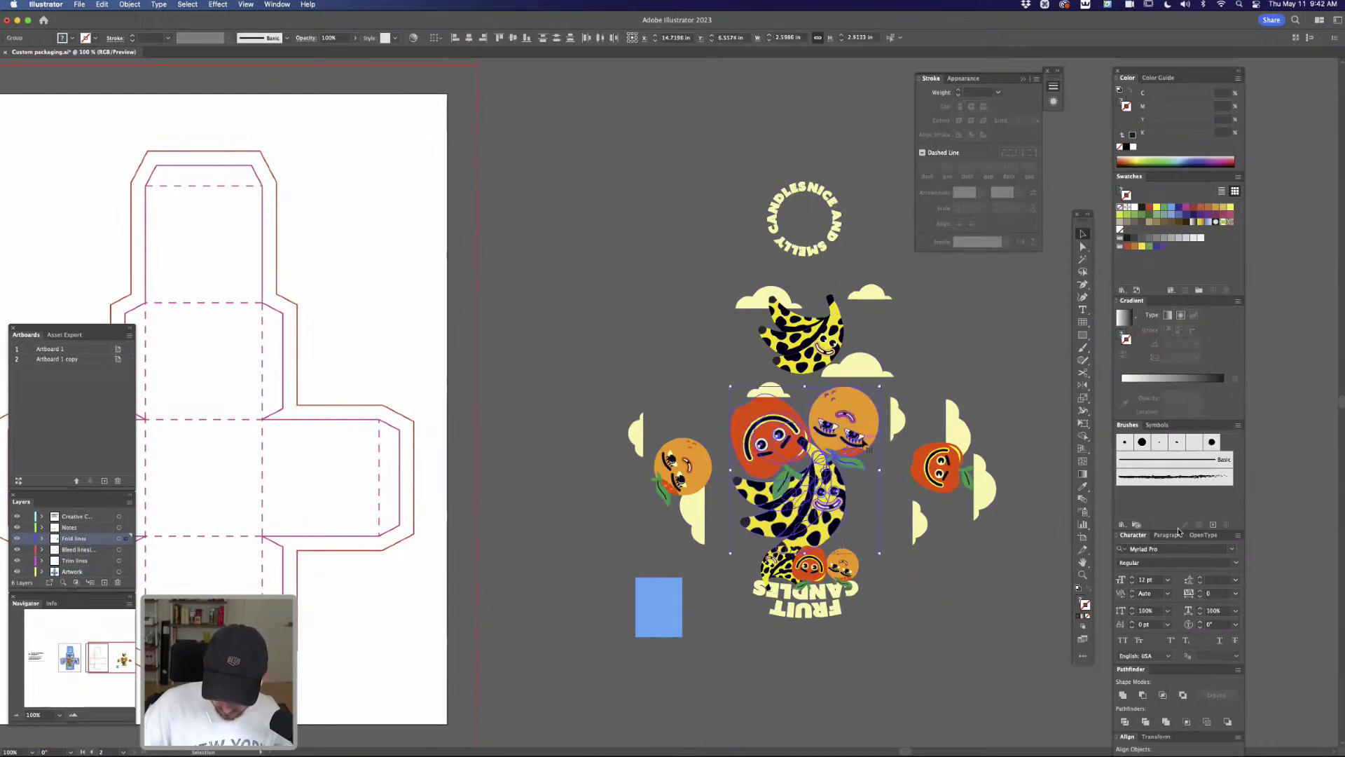
left_click_drag(884, 381, 714, 566)
Rotate the single red fruit and the single orange at the artwork's sides so both stand upright
left_click(954, 475)
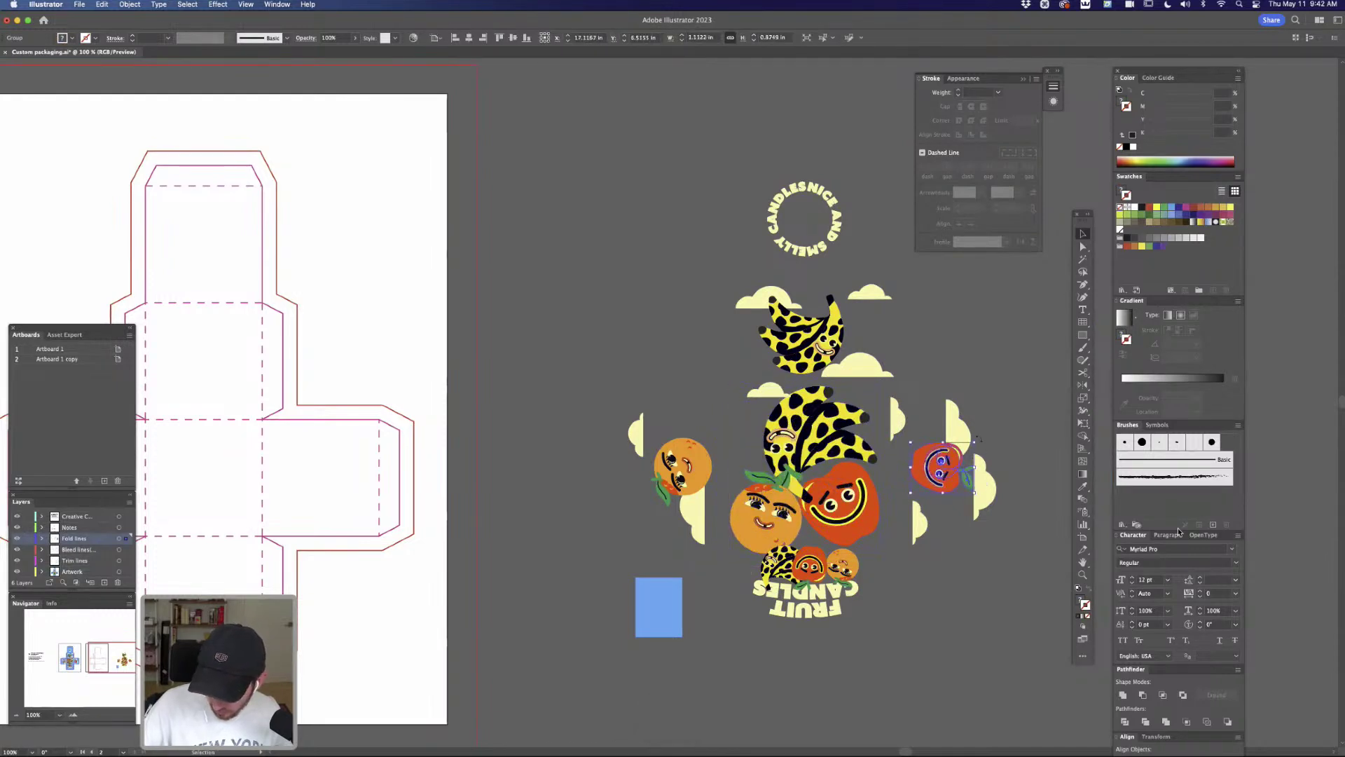
key("super+d")
left_click(703, 465)
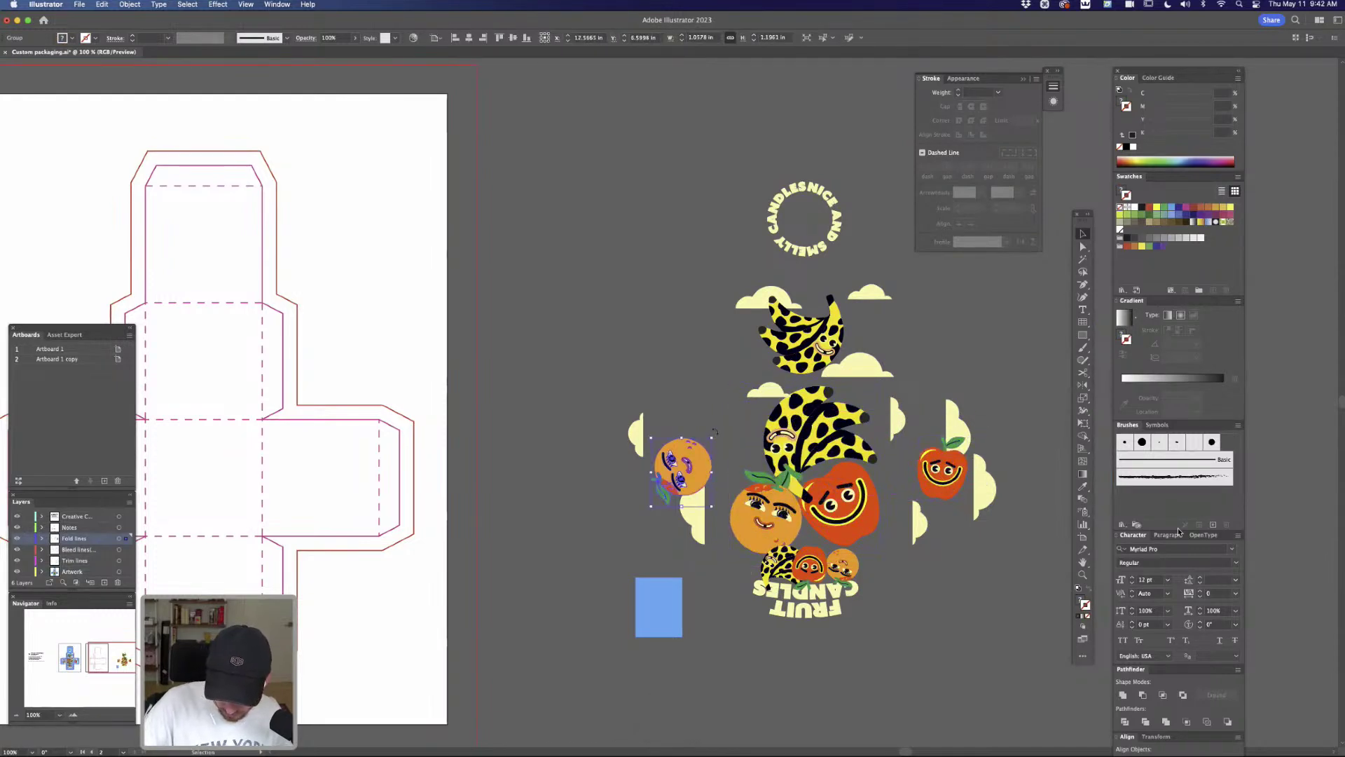
key("shift")
left_click_drag(713, 431, 726, 503)
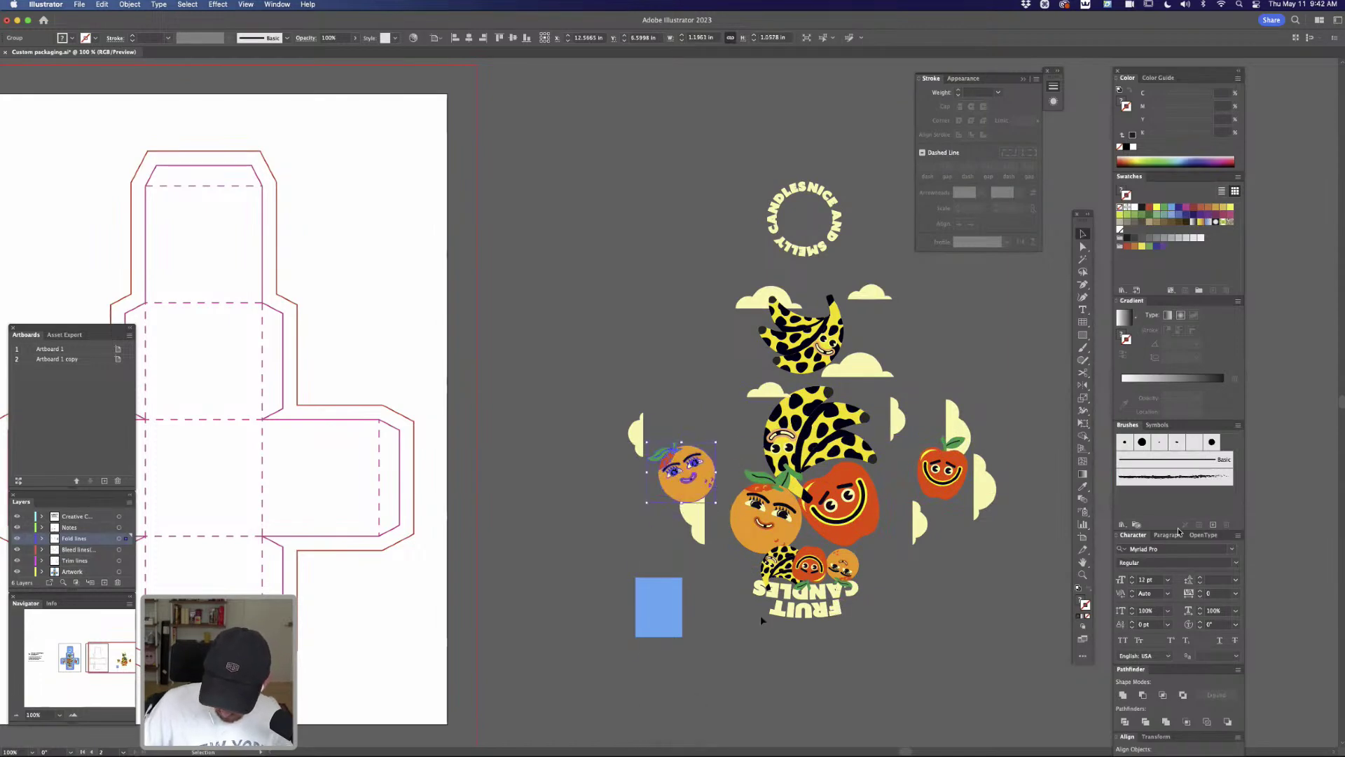
Try rotating the Fruit Candles lettering with its small fruits by 180°, and undo that rotation
left_click(826, 599)
left_click_drag(867, 543, 765, 637)
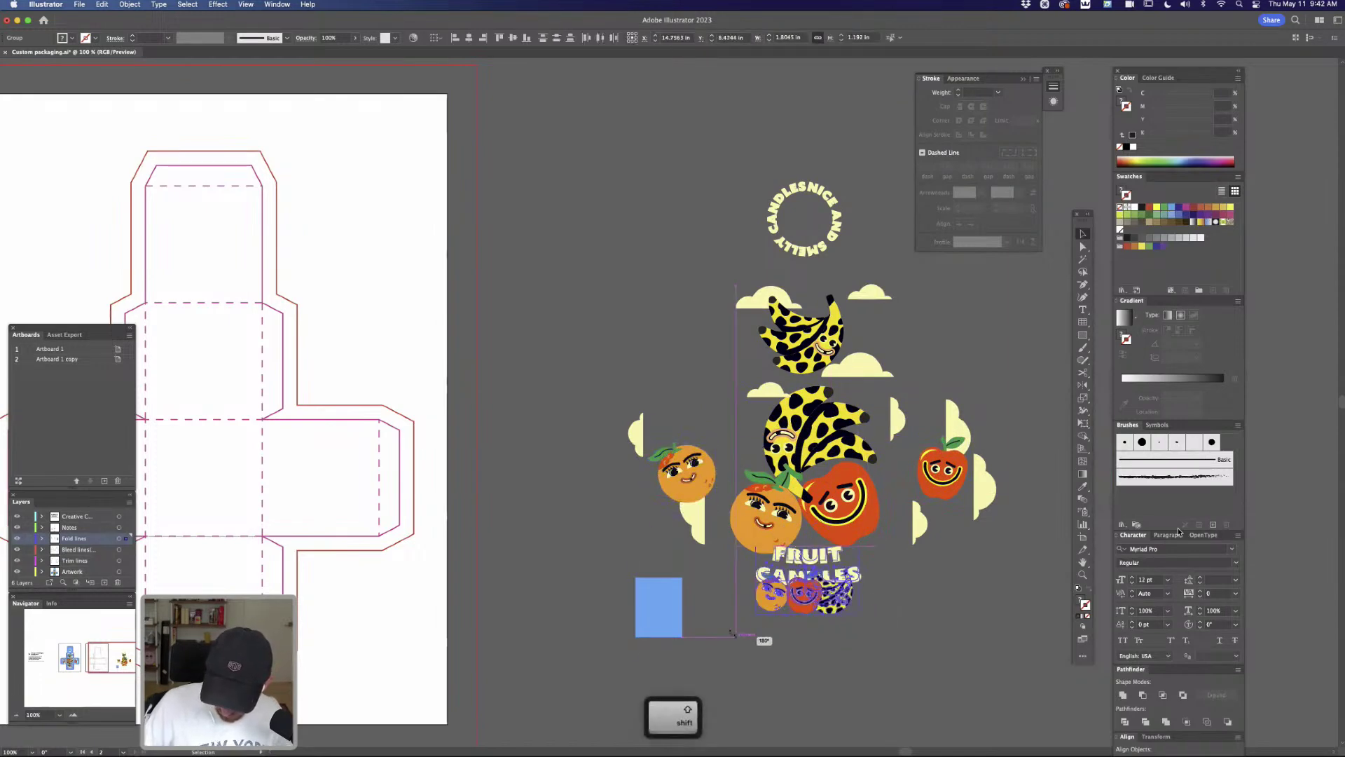
left_click(894, 599)
key("super+z")
key("super+z")
key("super+z")
key("super+z")
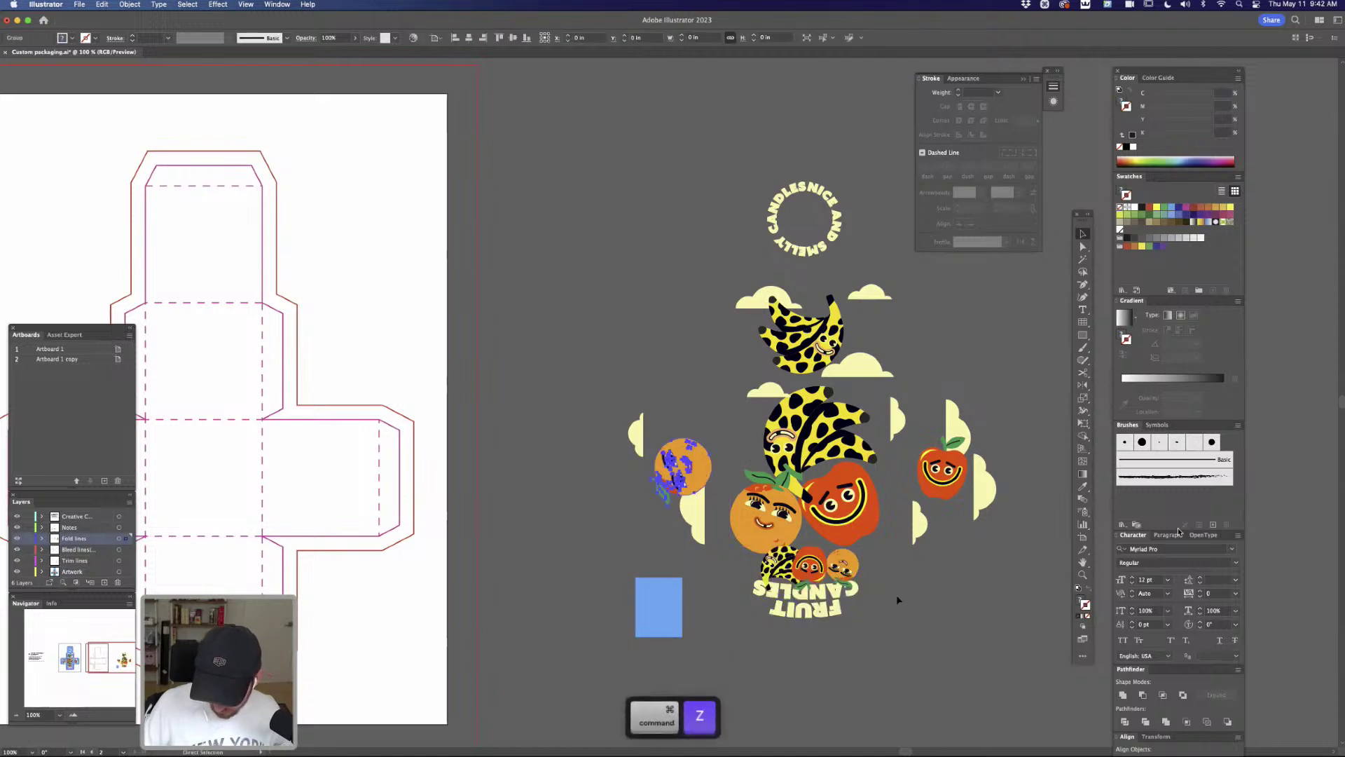
key("shift+super+z")
Expand the appearance of the Fruit Candles lettering and small fruits group and rotate it 180°
left_click(828, 614)
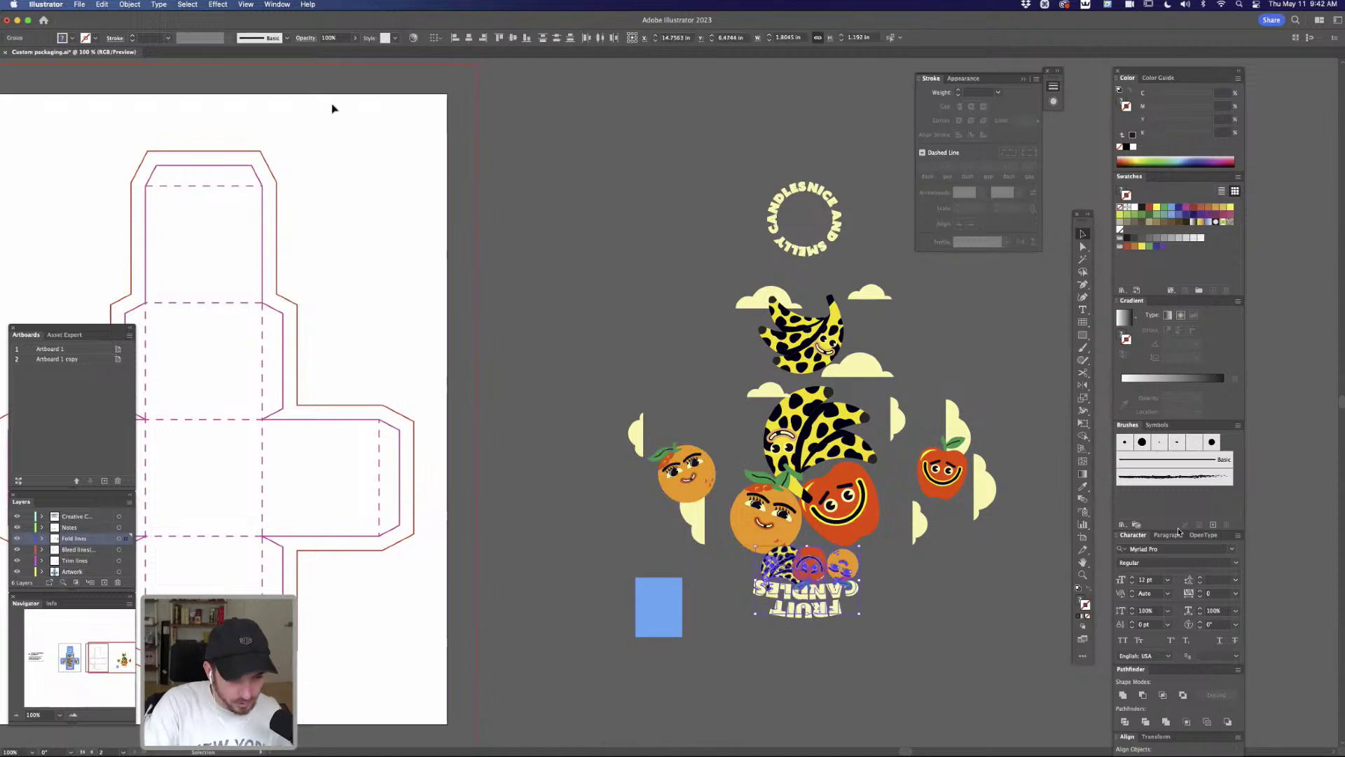
left_click(133, 6)
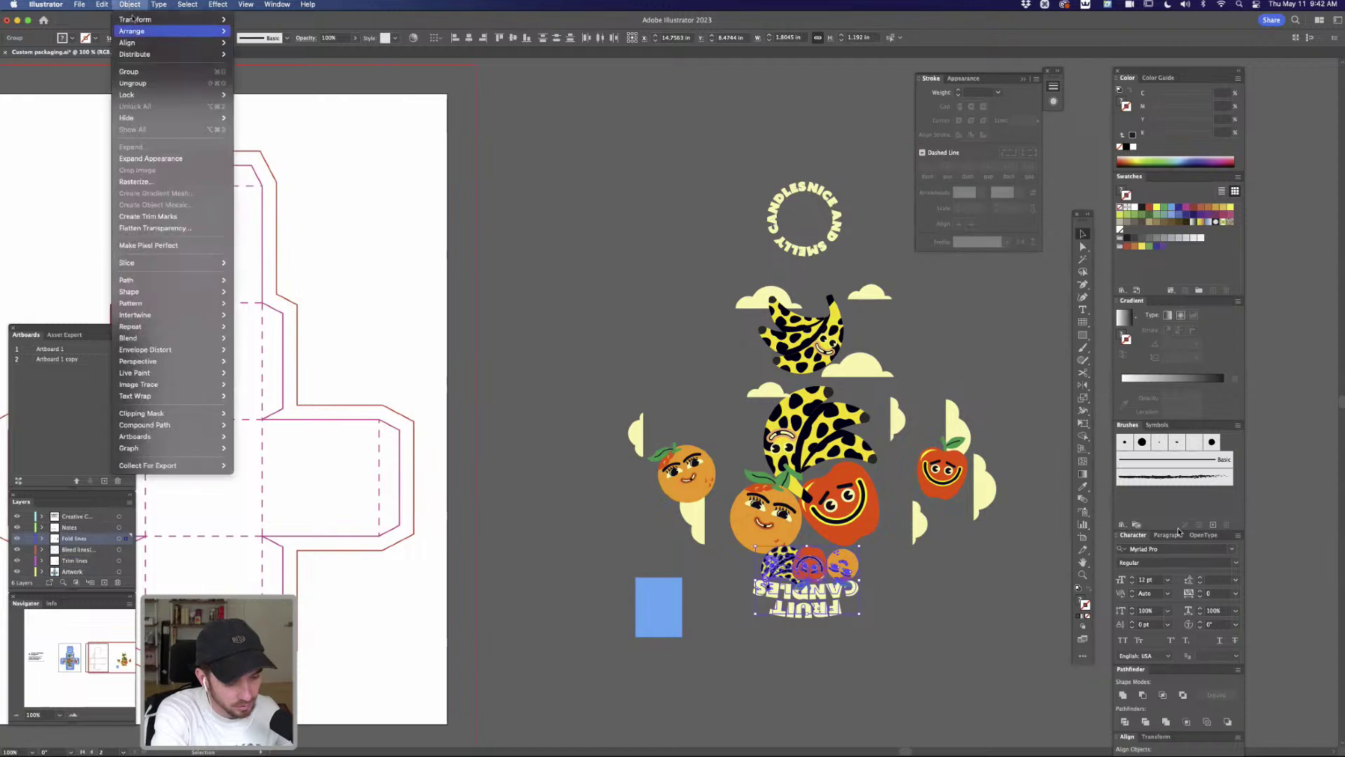
left_click(177, 158)
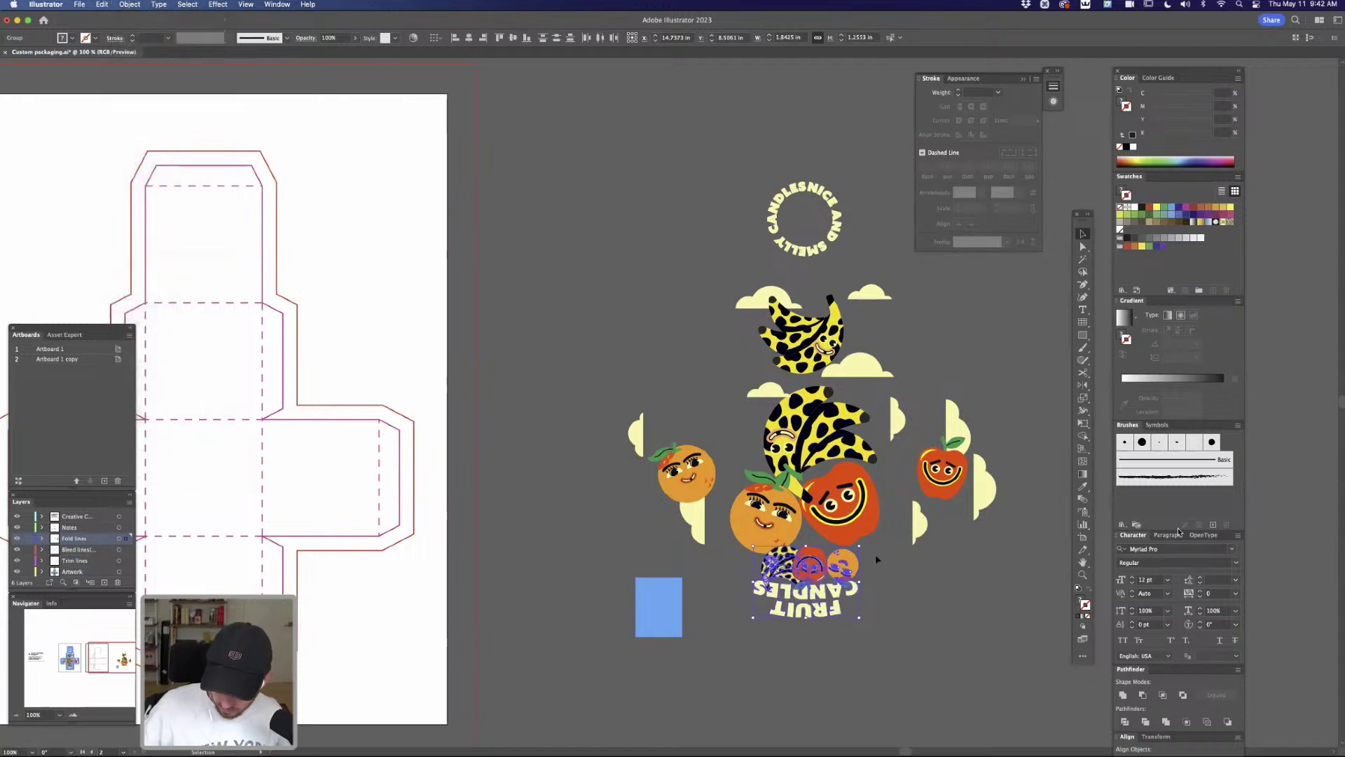
left_click_drag(865, 541, 757, 626)
Separate the Fruit Candles lettering from its small fruit trio, placing both between the artboard and the other artwork
left_click_drag(844, 602, 680, 397)
left_click(816, 579)
key("space")
left_click_drag(777, 559, 904, 550)
left_click_drag(805, 380, 770, 262)
key("space")
left_click_drag(786, 428, 901, 420)
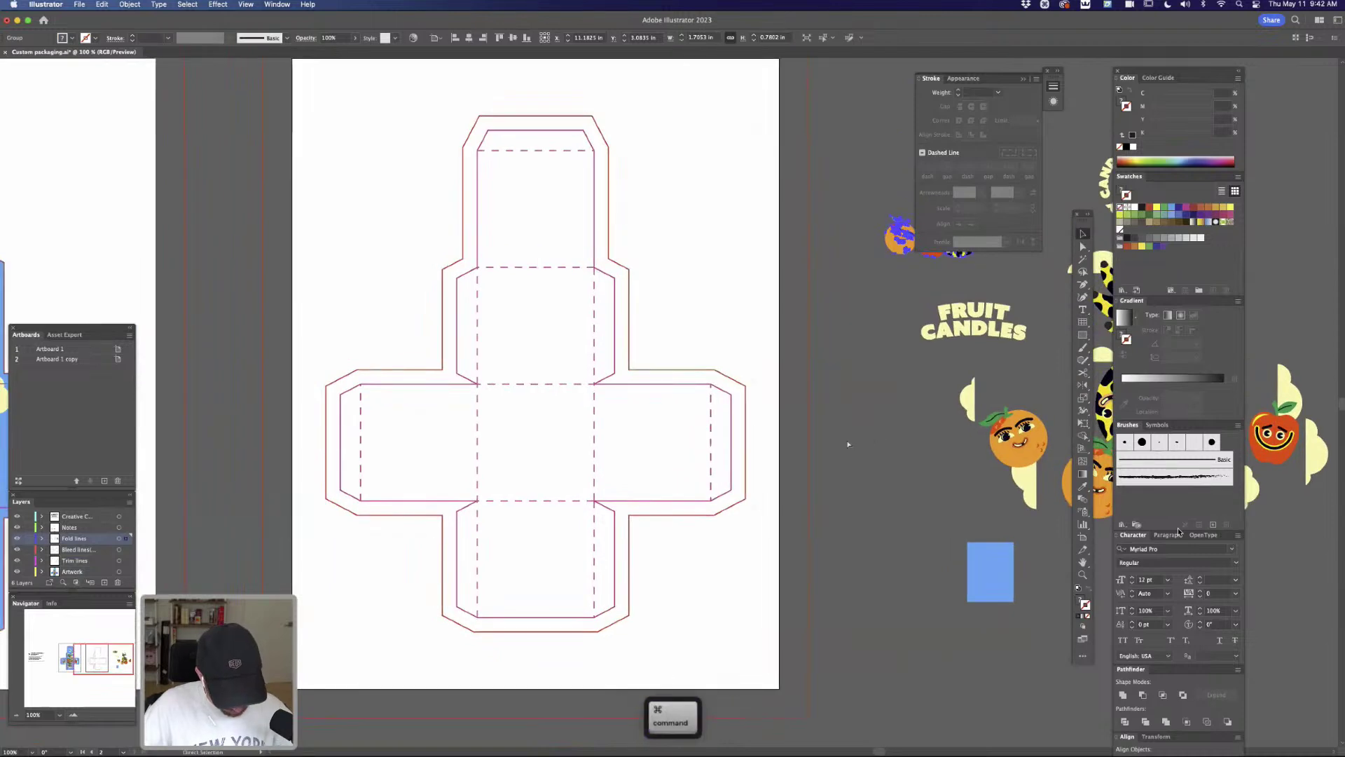
Move the large orange and the large leopard-spotted bananas onto the new dieline's central square
key("super+minus")
key("space")
left_click_drag(785, 429, 849, 428)
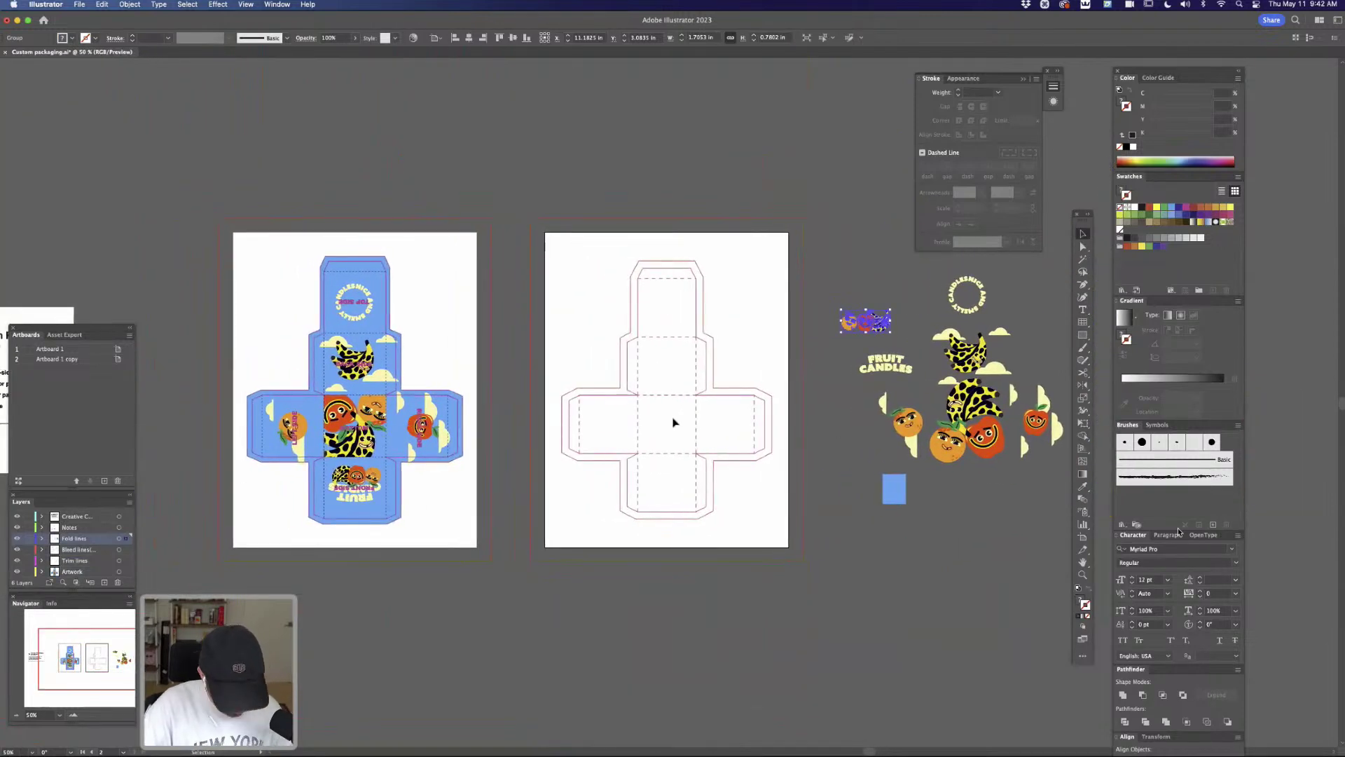
key("super+equal")
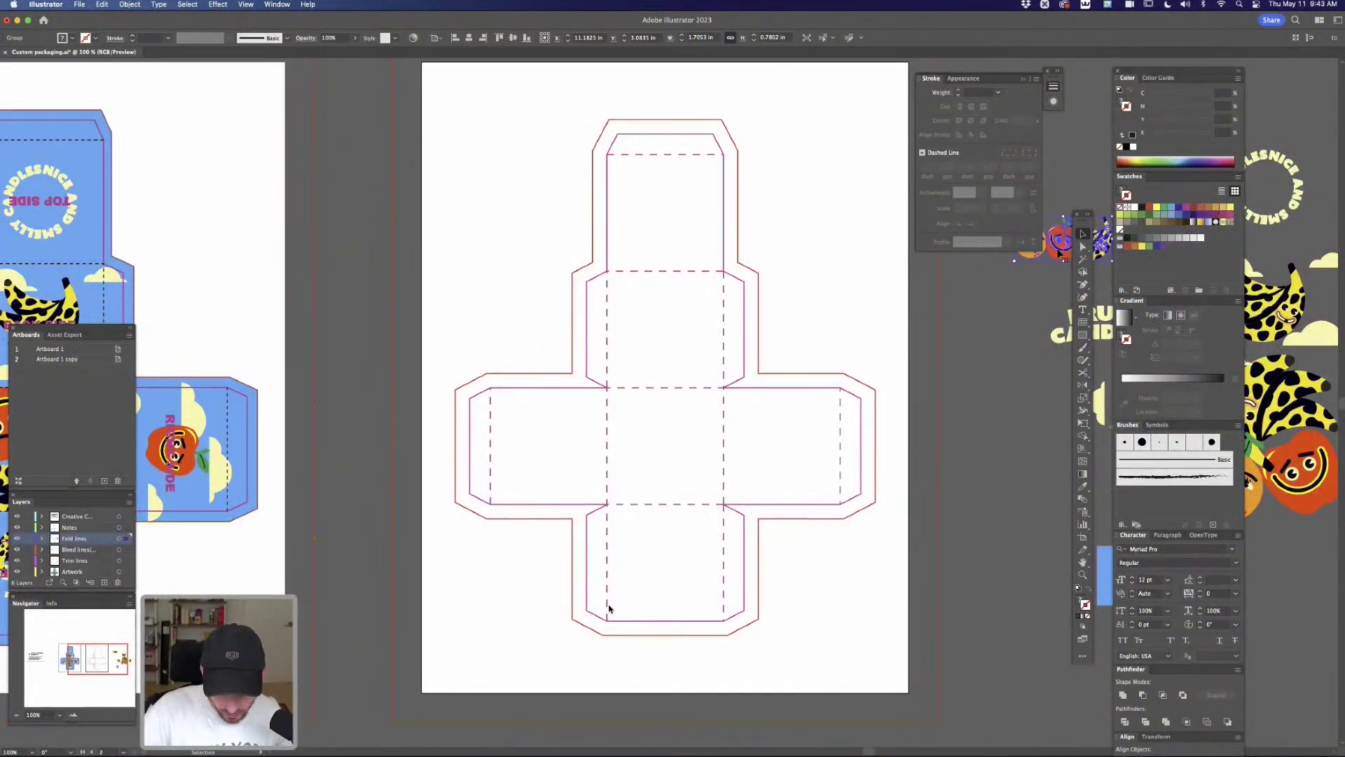
key("super+minus")
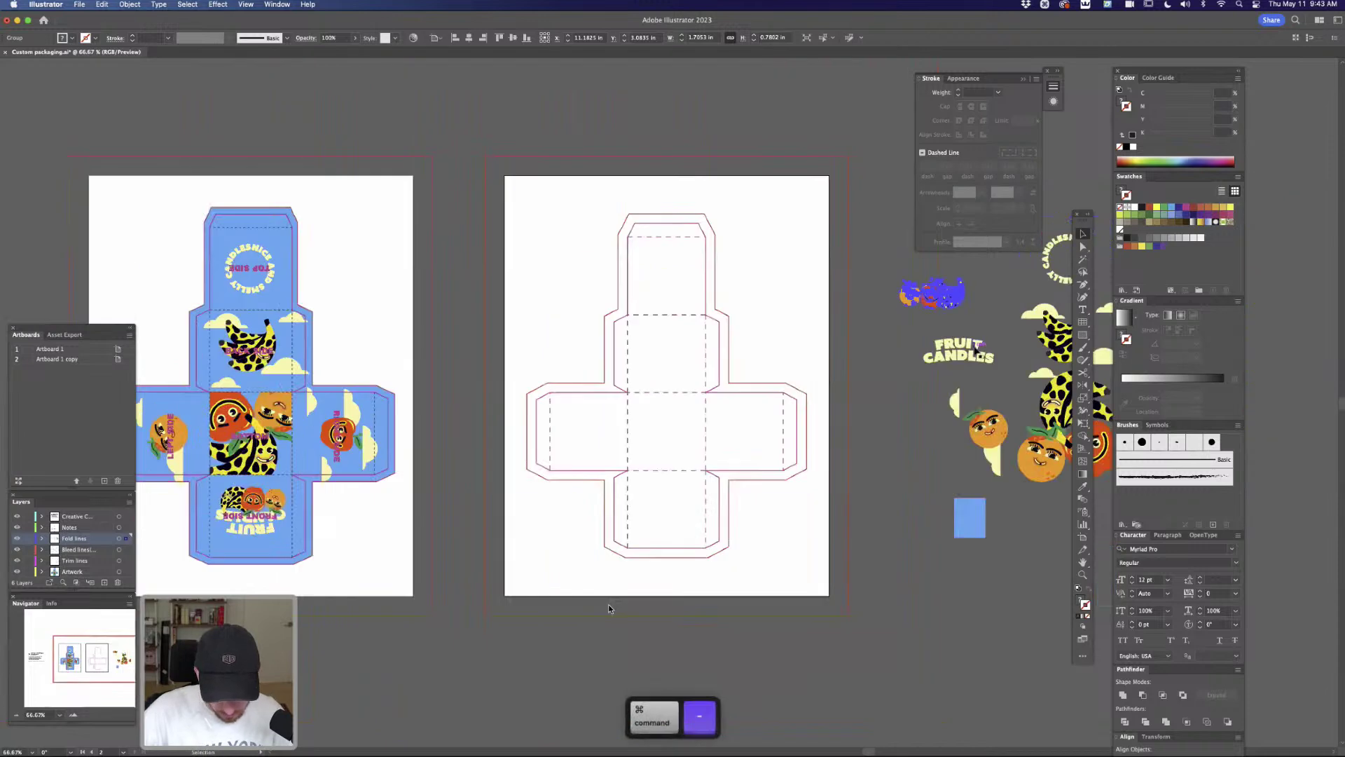
left_click_drag(1046, 462, 655, 450)
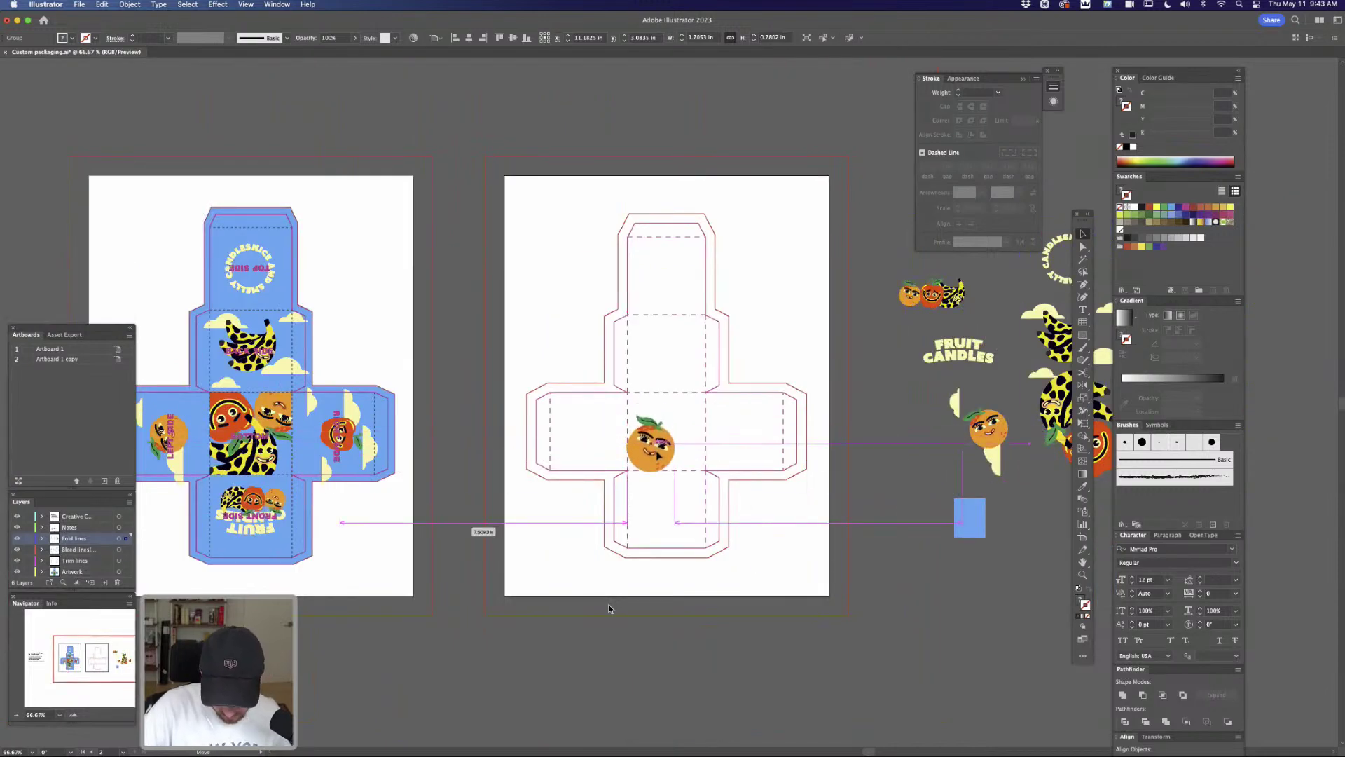
left_click_drag(1058, 414, 653, 415)
Try placing the large red fruit beside the orange on the central square, and undo the move
left_click_drag(1102, 452, 715, 475)
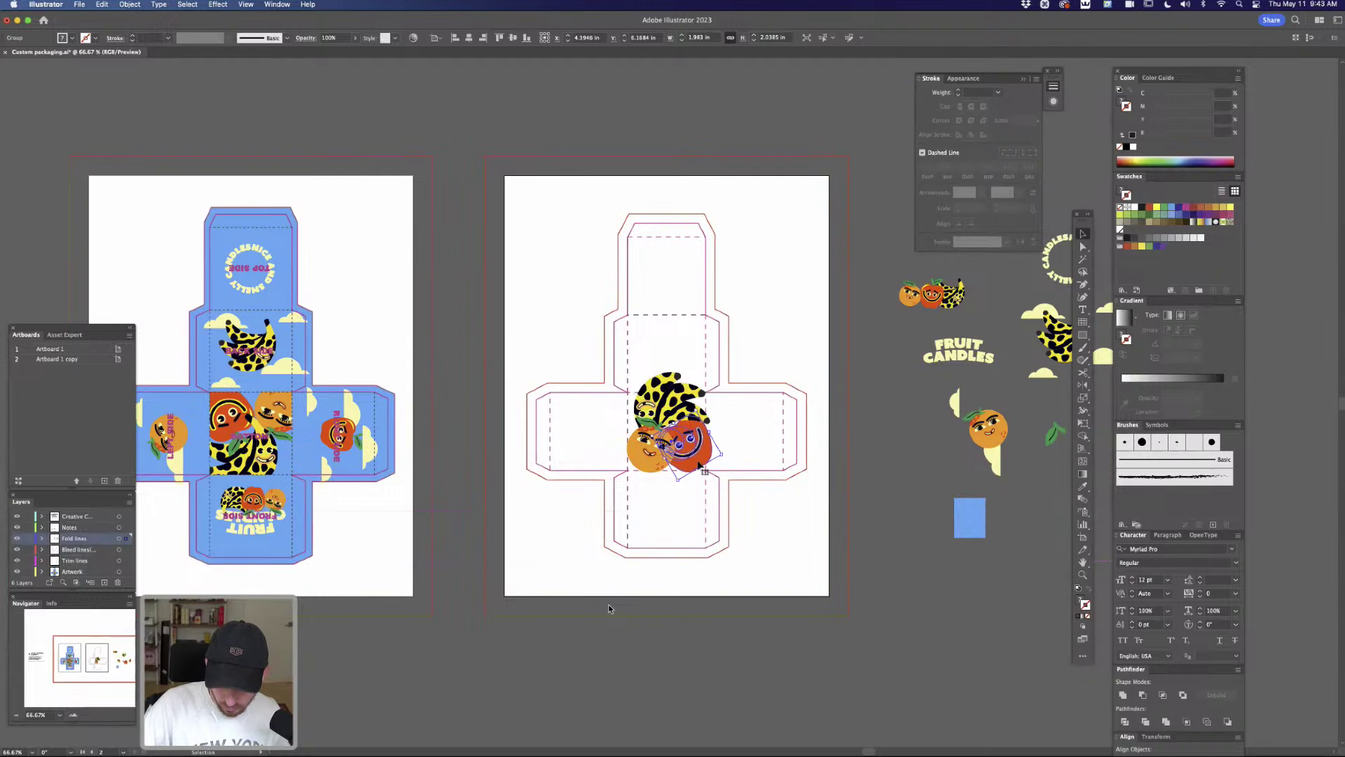
left_click(608, 606)
key("super+equal")
key("super+equal")
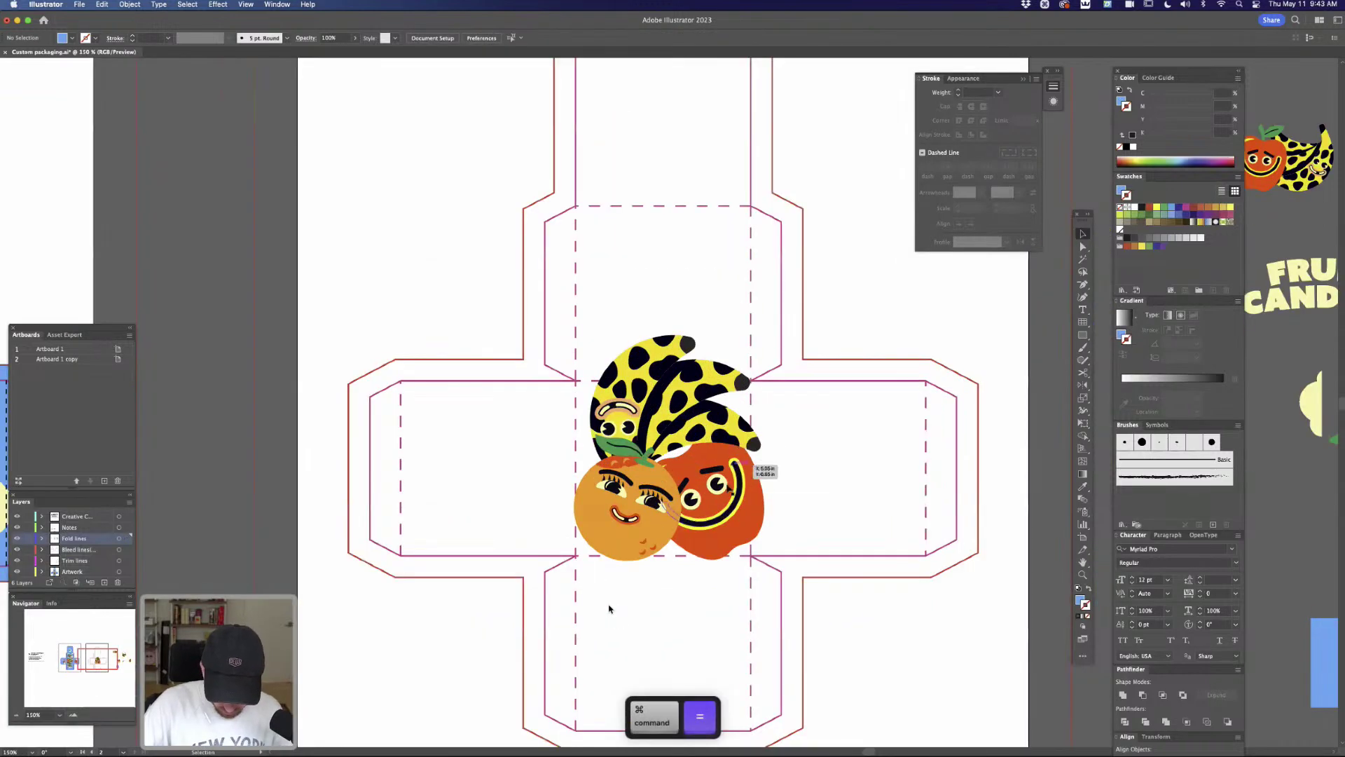
left_click(718, 503)
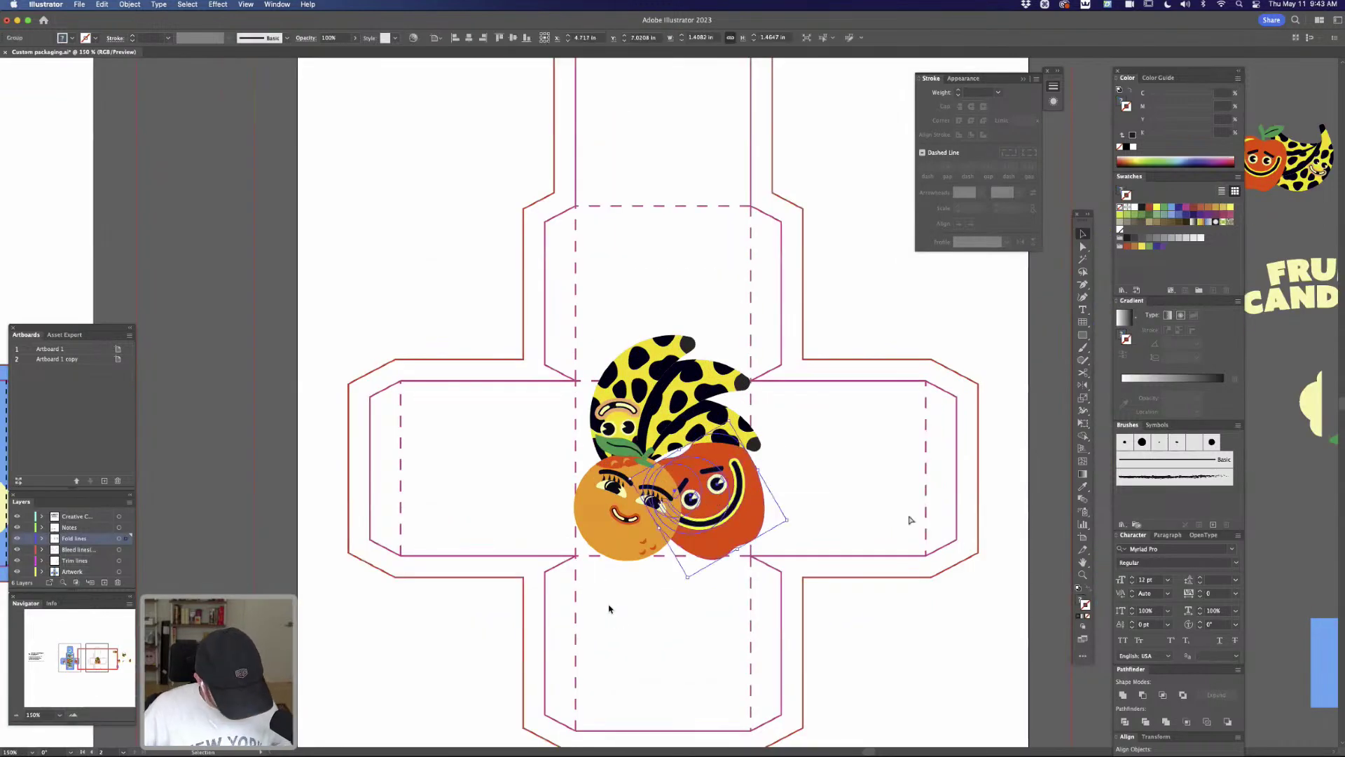
key("super+z")
key("super+minus")
key("super+minus")
key("space")
left_click_drag(922, 421, 696, 424)
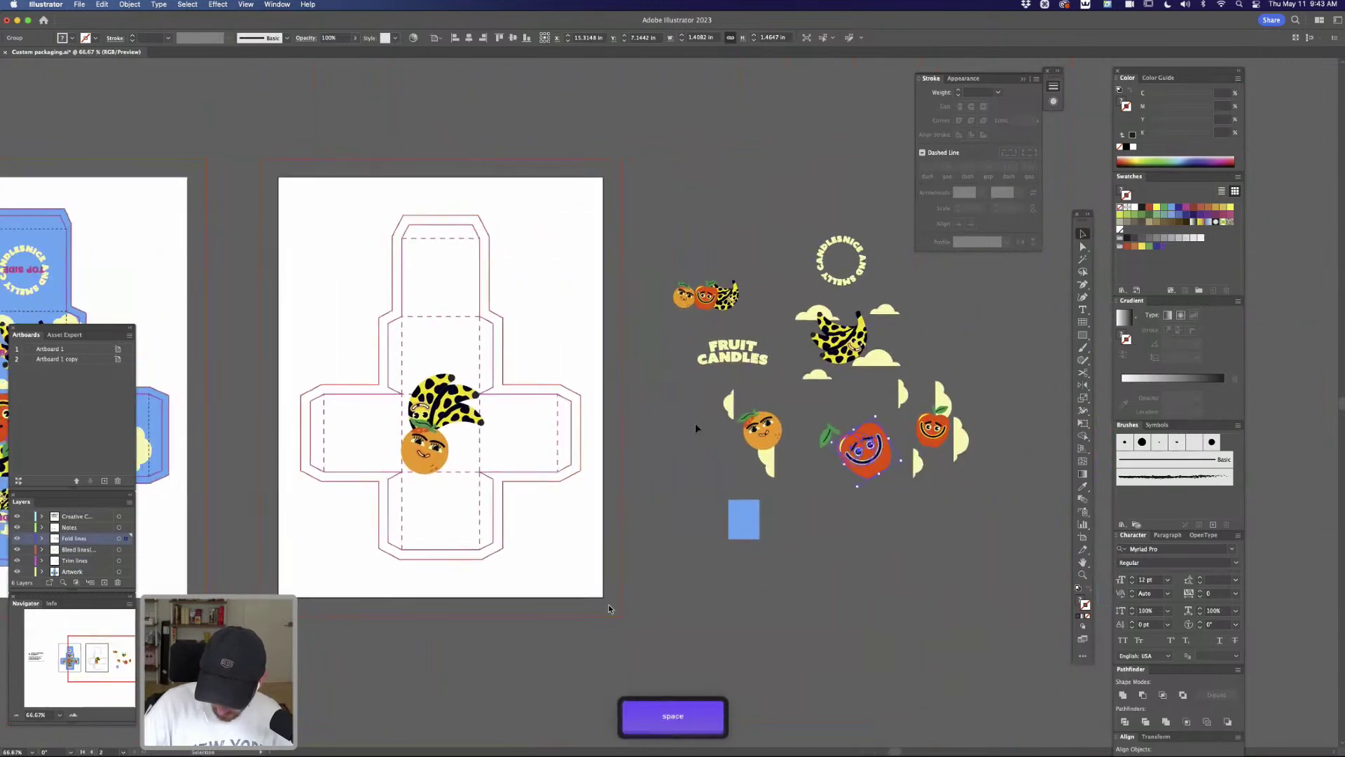
Place the loose green leaf stem on the large red fruit and group the two together
left_click(830, 435)
left_click_drag(831, 436, 881, 446)
key("super+shift+bracketright")
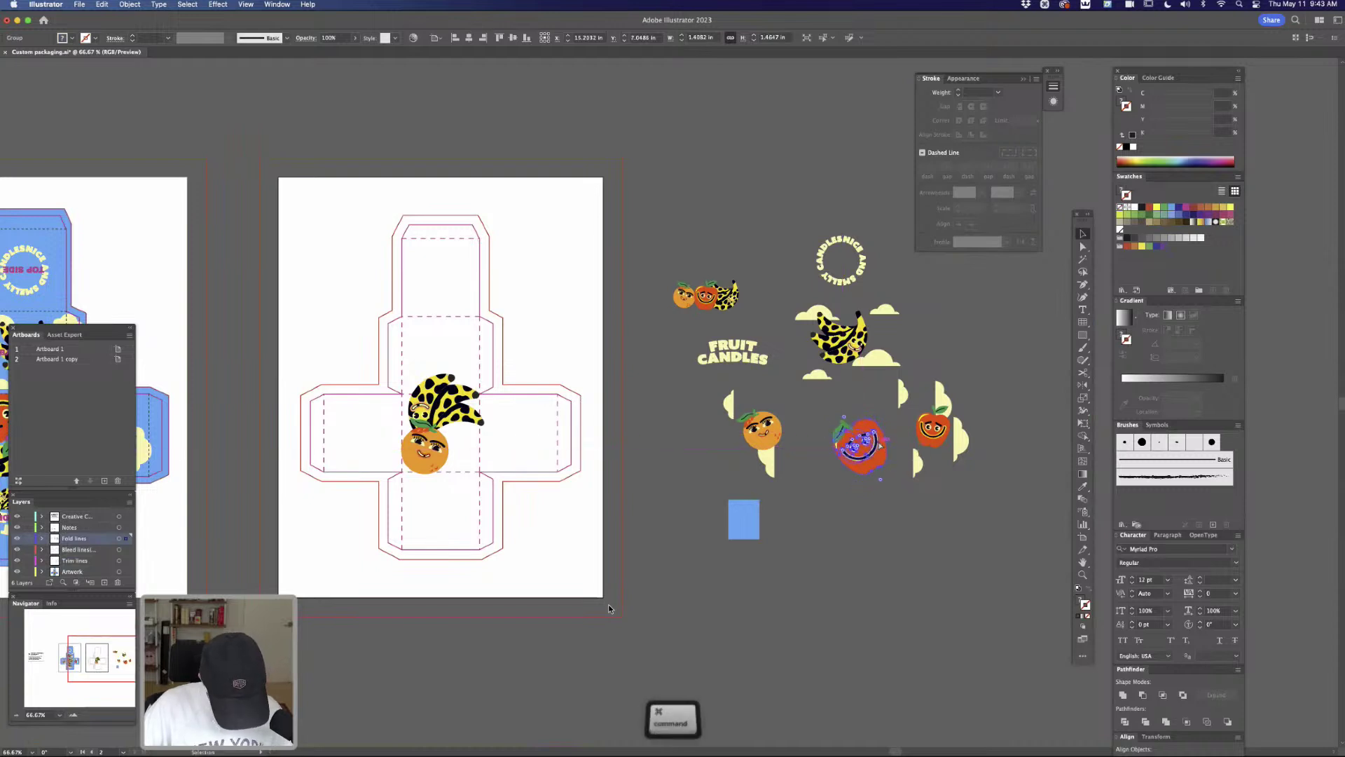
key("super+z")
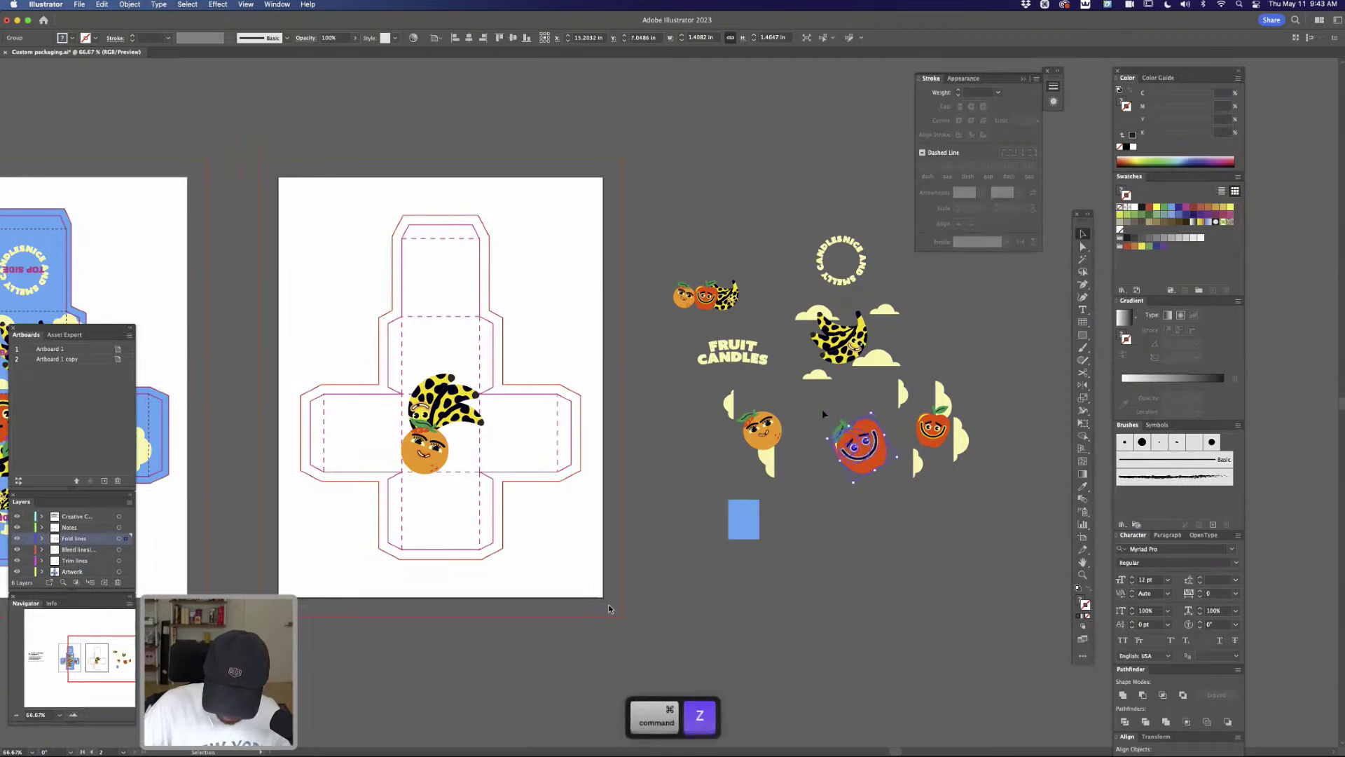
key("super+g")
left_click(858, 497)
Move the red fruit group onto the new dieline, and rotate and reposition its leaf stem to stand upright on top of the fruit
left_click_drag(867, 453, 728, 354)
key("z")
key("v")
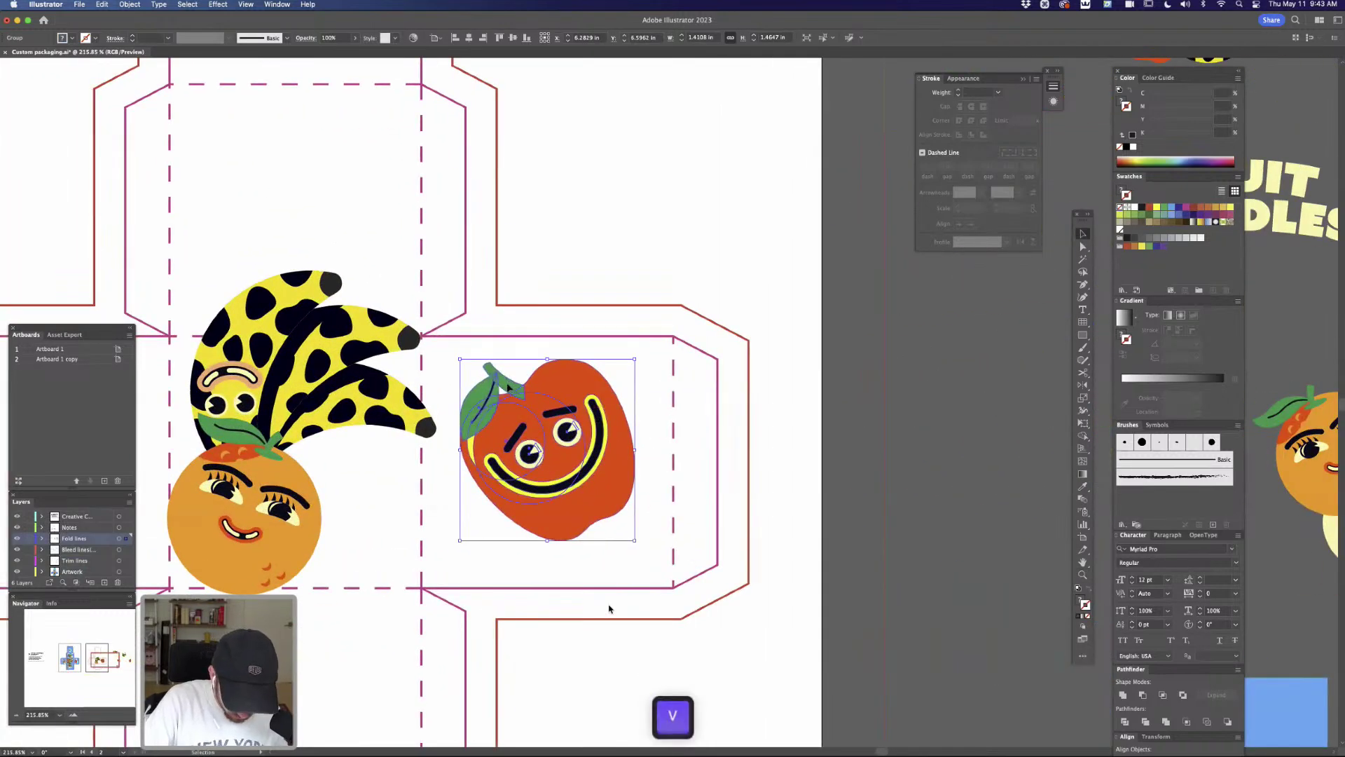
double_click(507, 389)
left_click(506, 388)
left_click_drag(528, 358, 460, 437)
left_click_drag(510, 398, 547, 346)
double_click(733, 421)
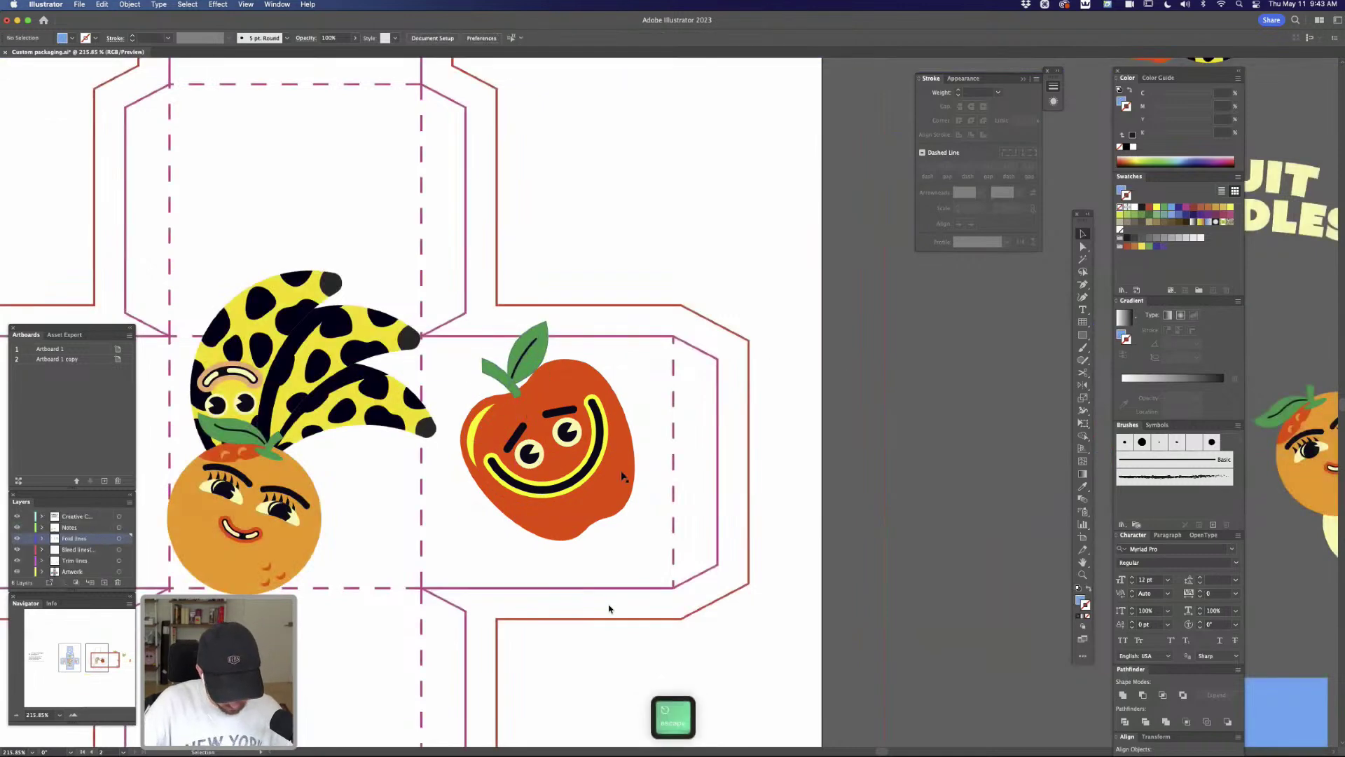
Move the red fruit onto the central square beside the orange and adjust the bananas' position behind them
key("super+minus")
key("super+minus")
key("super+minus")
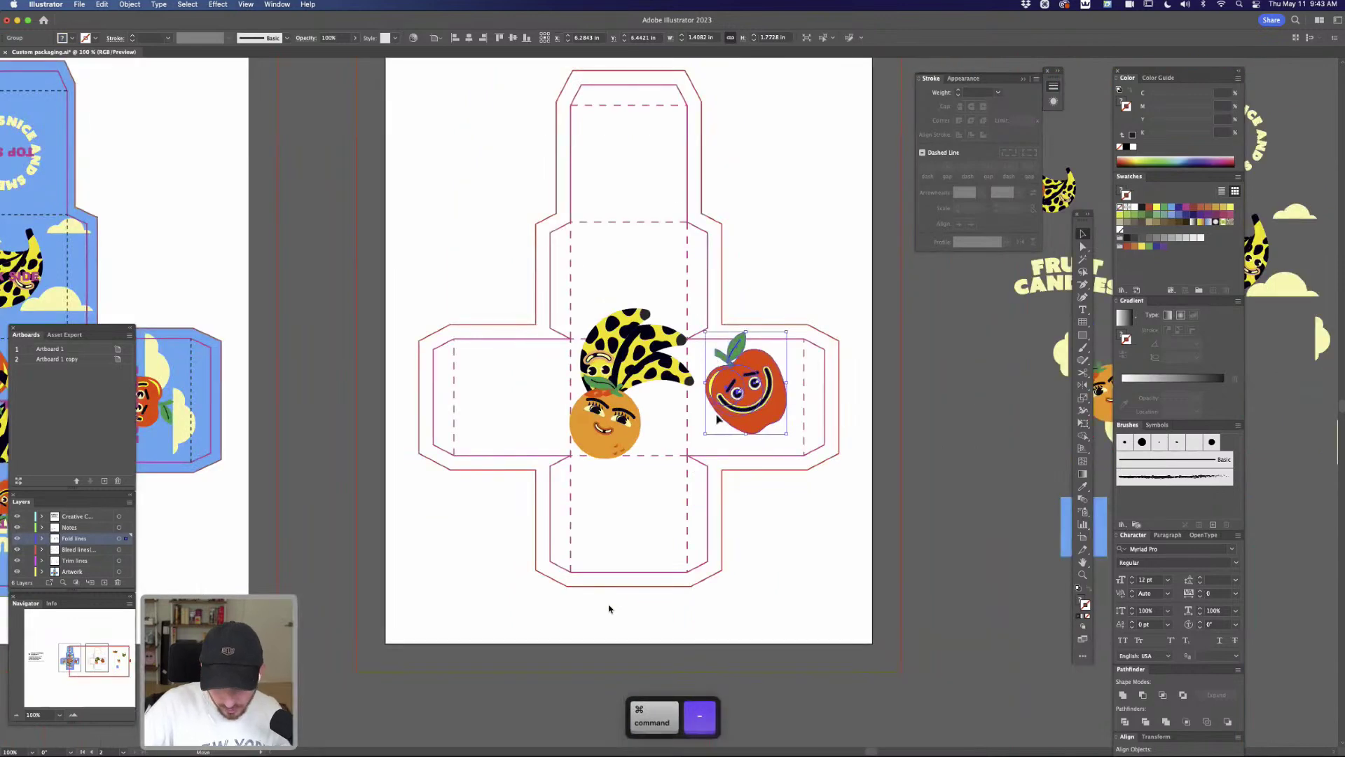
left_click_drag(717, 418, 583, 421)
left_click_drag(631, 346, 626, 348)
Scale the orange, bananas and red fruit down together to the central square's width and fine-tune their positions inside it
left_click(651, 442, "shift")
left_click(613, 433, "shift")
left_click_drag(698, 310, 676, 335)
left_click_drag(656, 423, 669, 421)
left_click(609, 608)
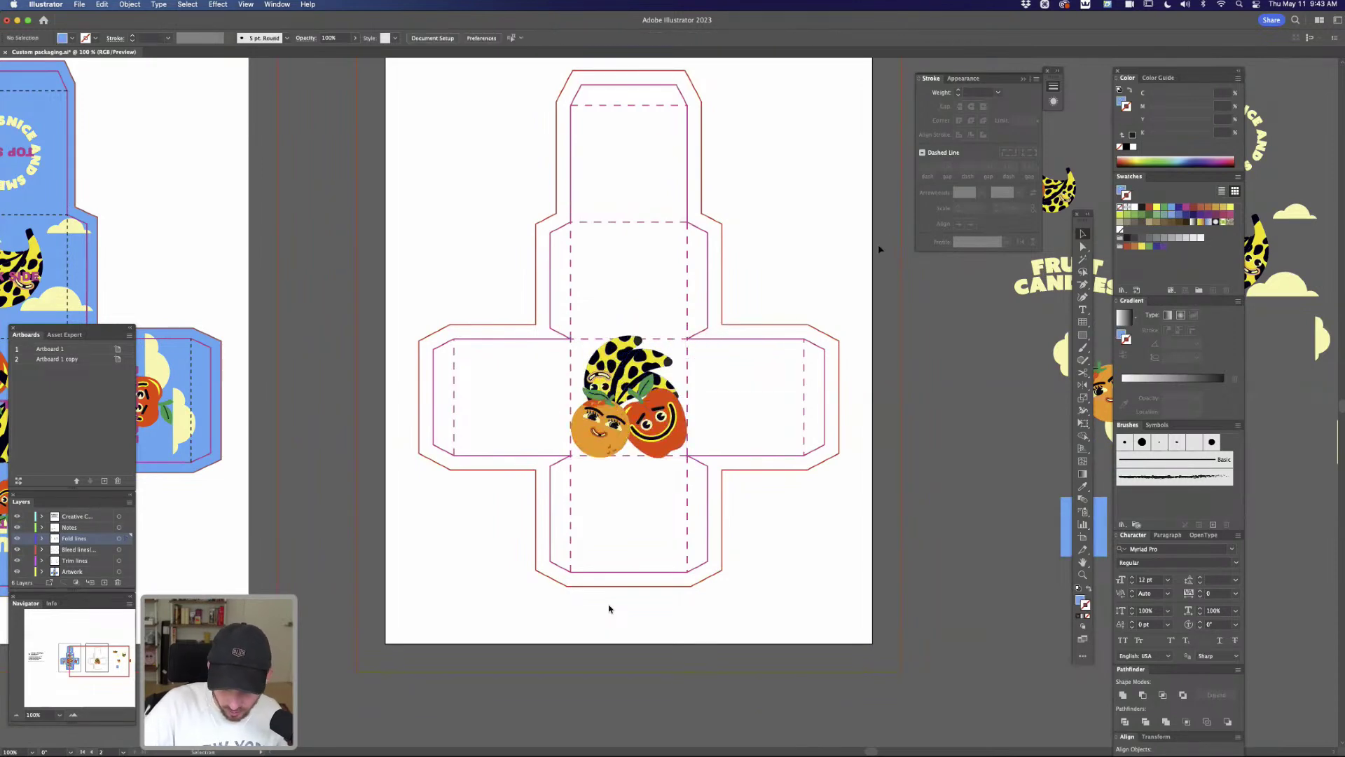
left_click_drag(629, 358, 627, 353)
left_click_drag(673, 440, 675, 438)
left_click(916, 345)
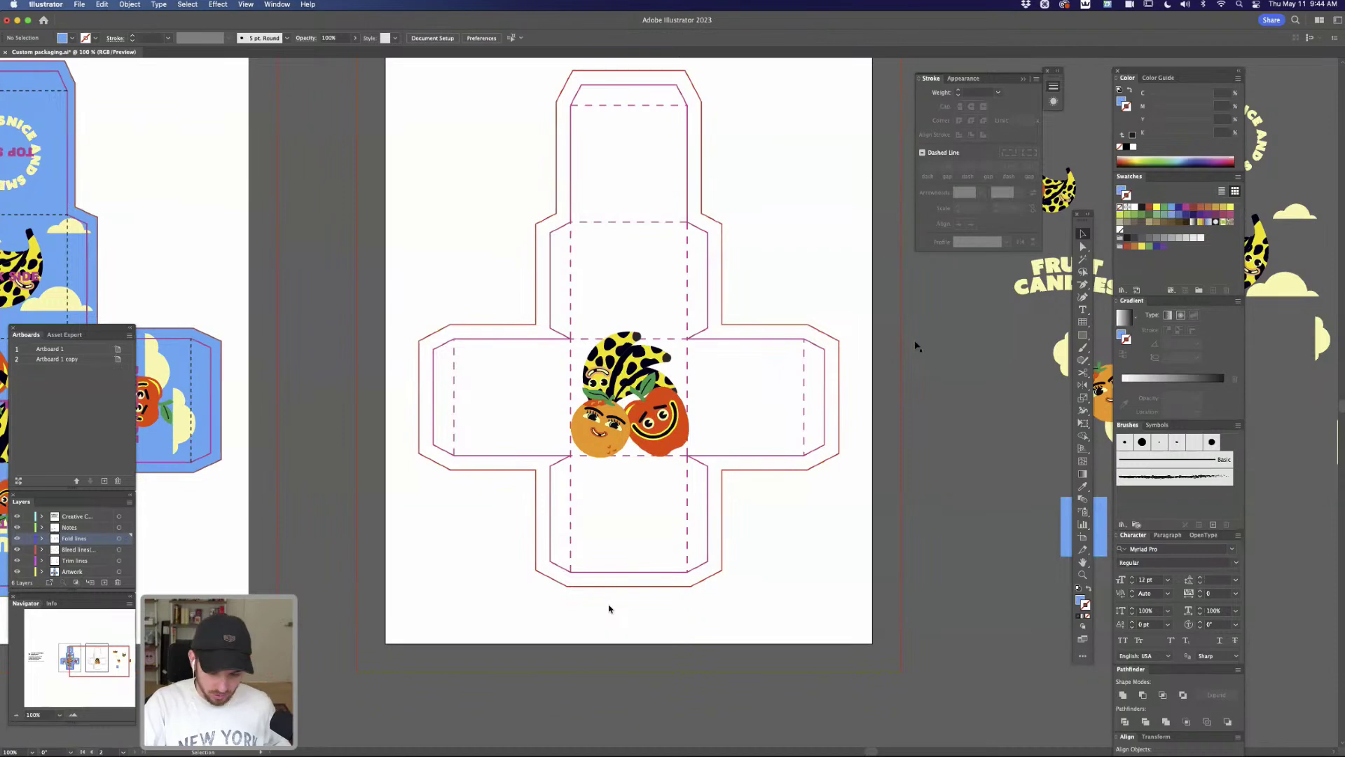
Bring a copy of the central fold square in front of the three fruits and give it a solid dark grey fill
left_click(671, 373)
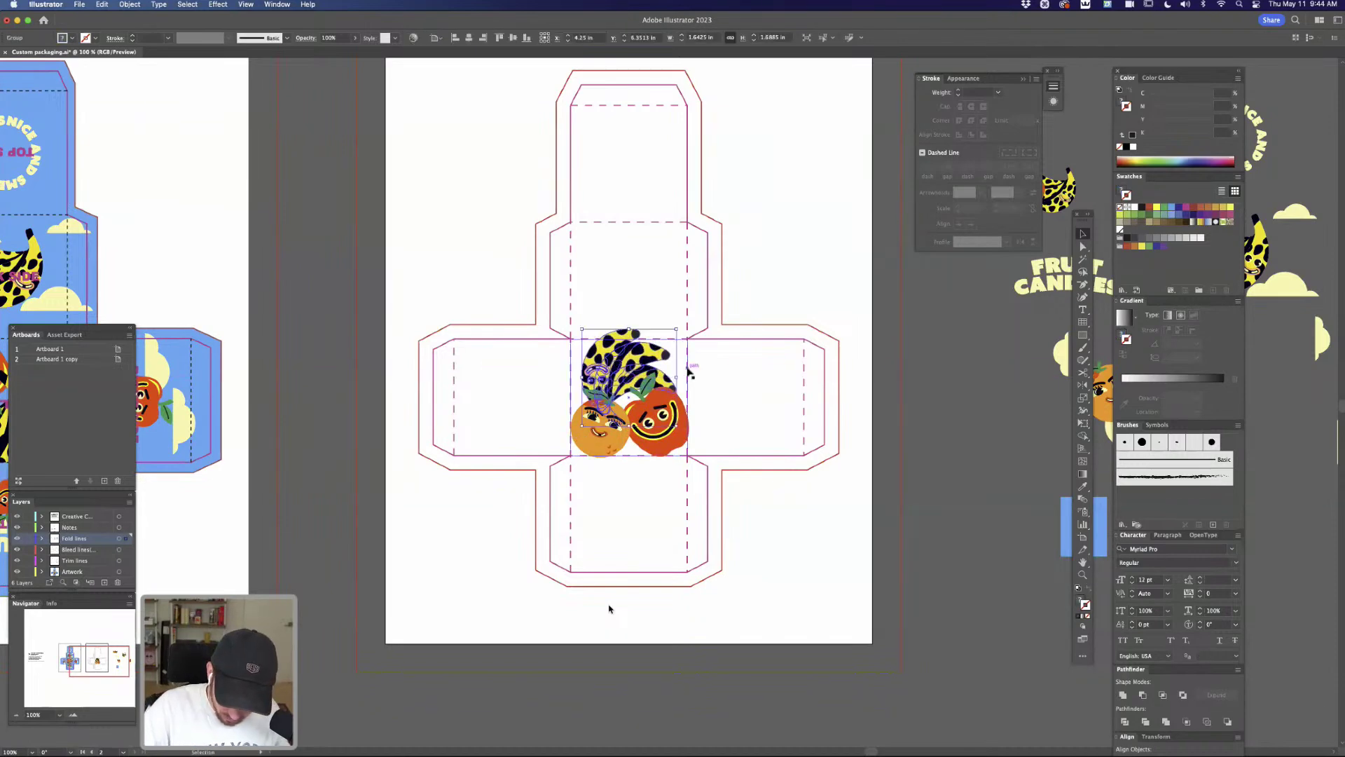
left_click(689, 373)
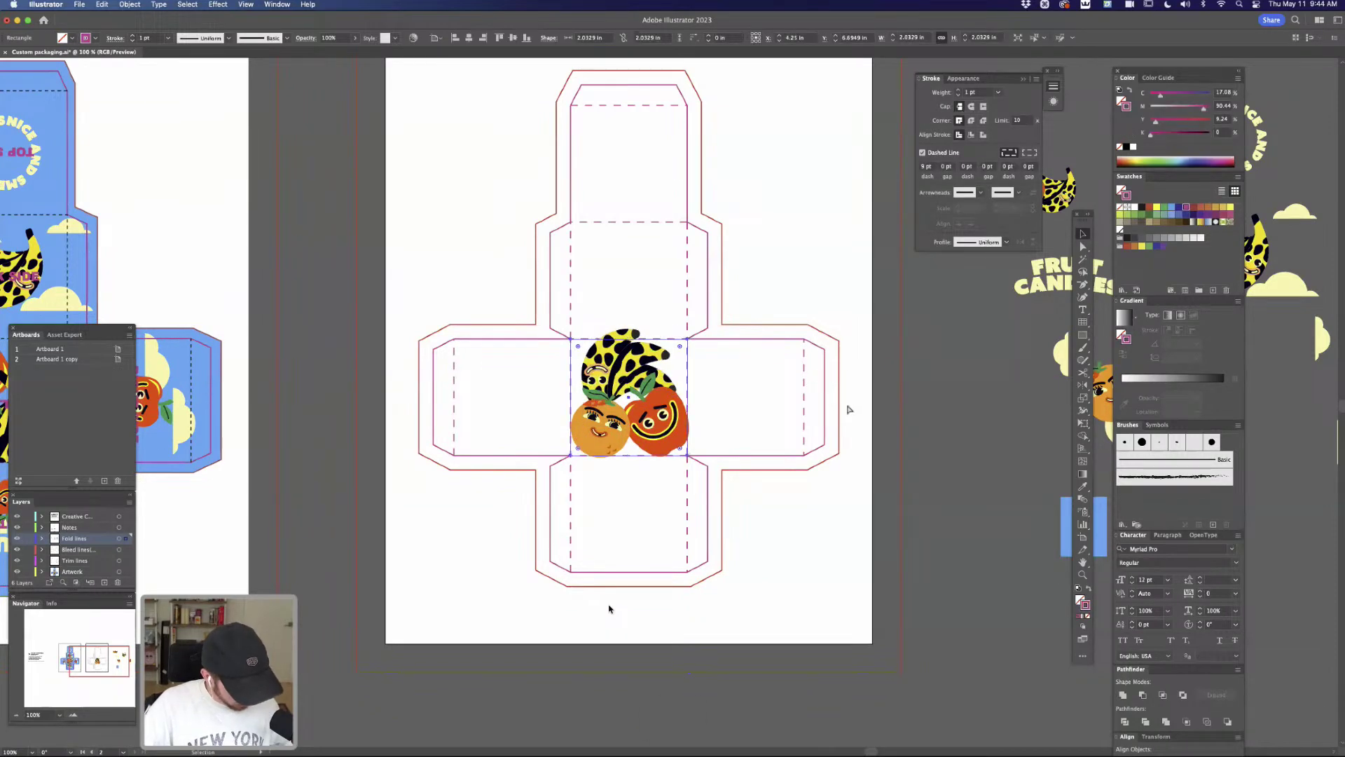
key("shift+super+a")
key("super+z")
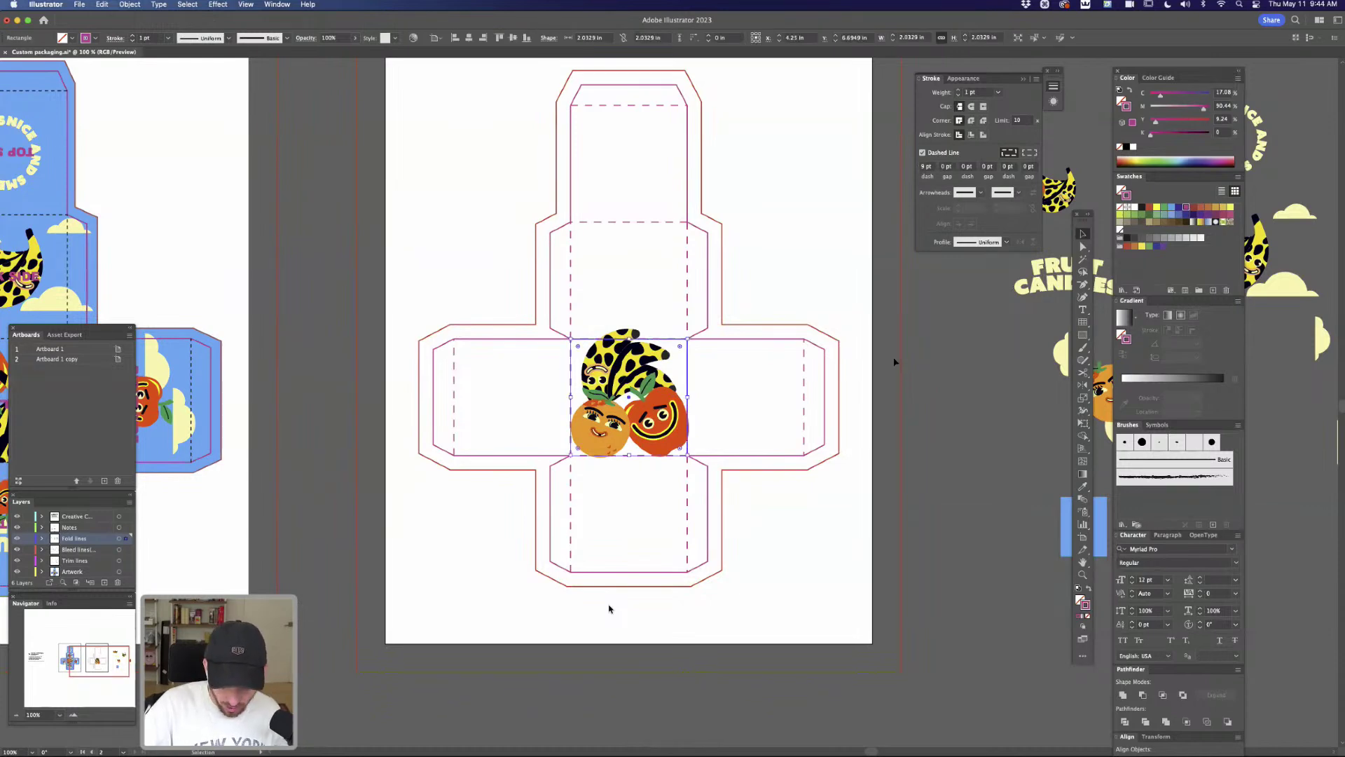
key("shift+super+bracketright")
key("i")
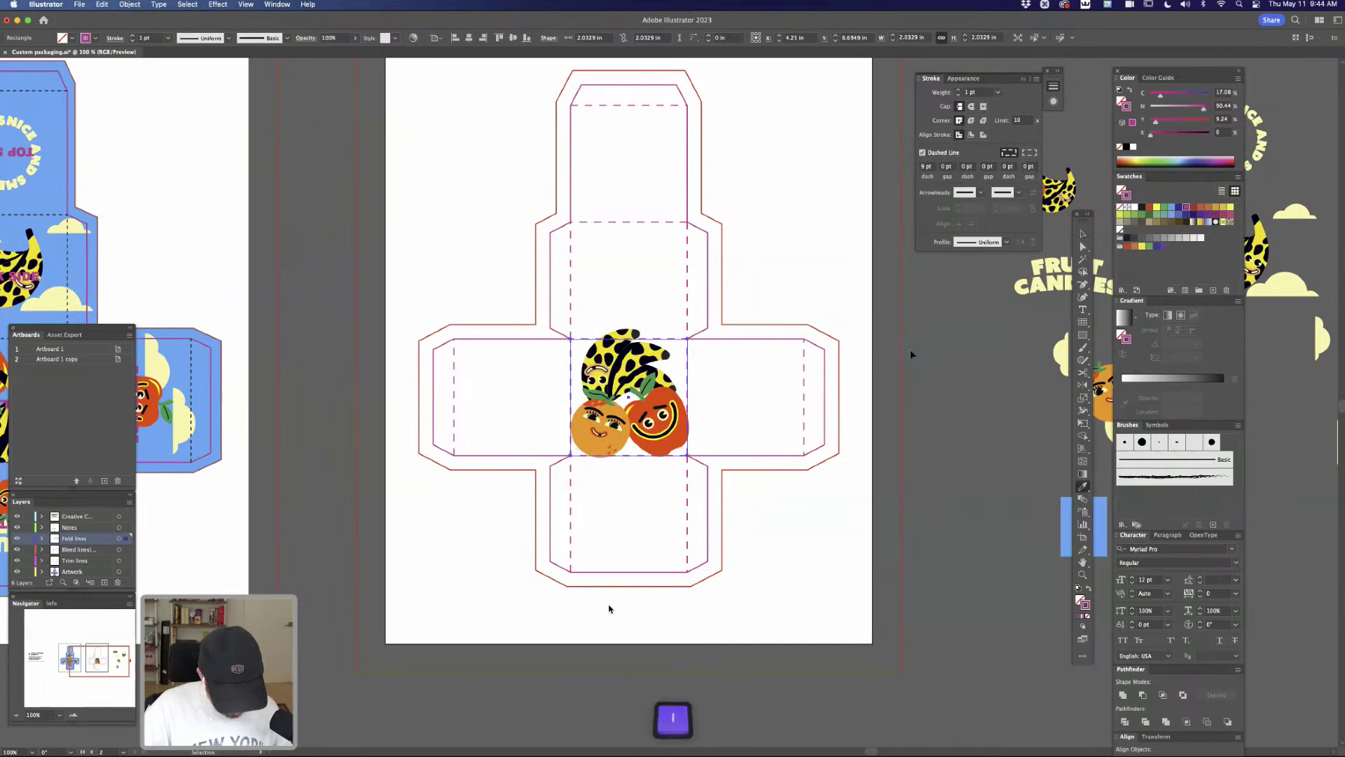
left_click(912, 347)
key("v")
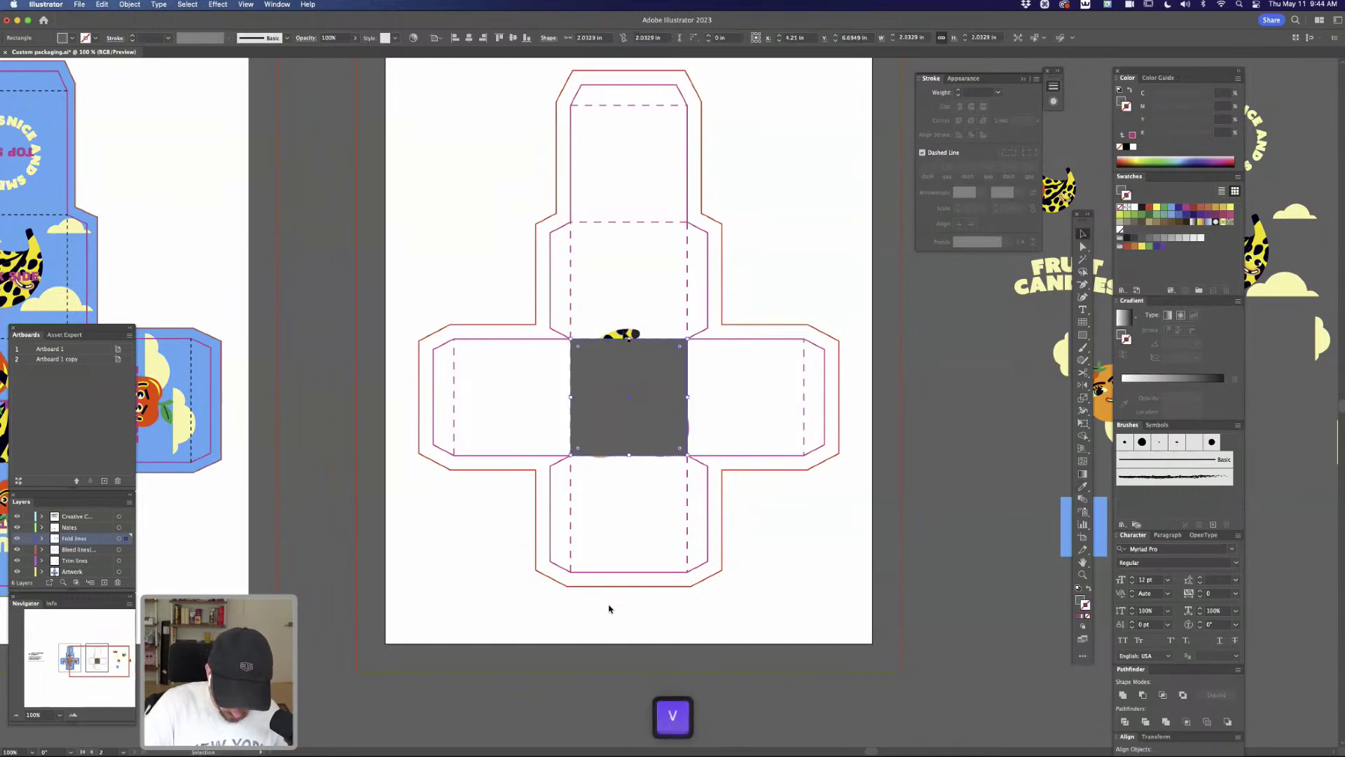
Clip the orange, bananas and red fruit to the filled central square with a clipping mask
left_click(627, 334, "shift")
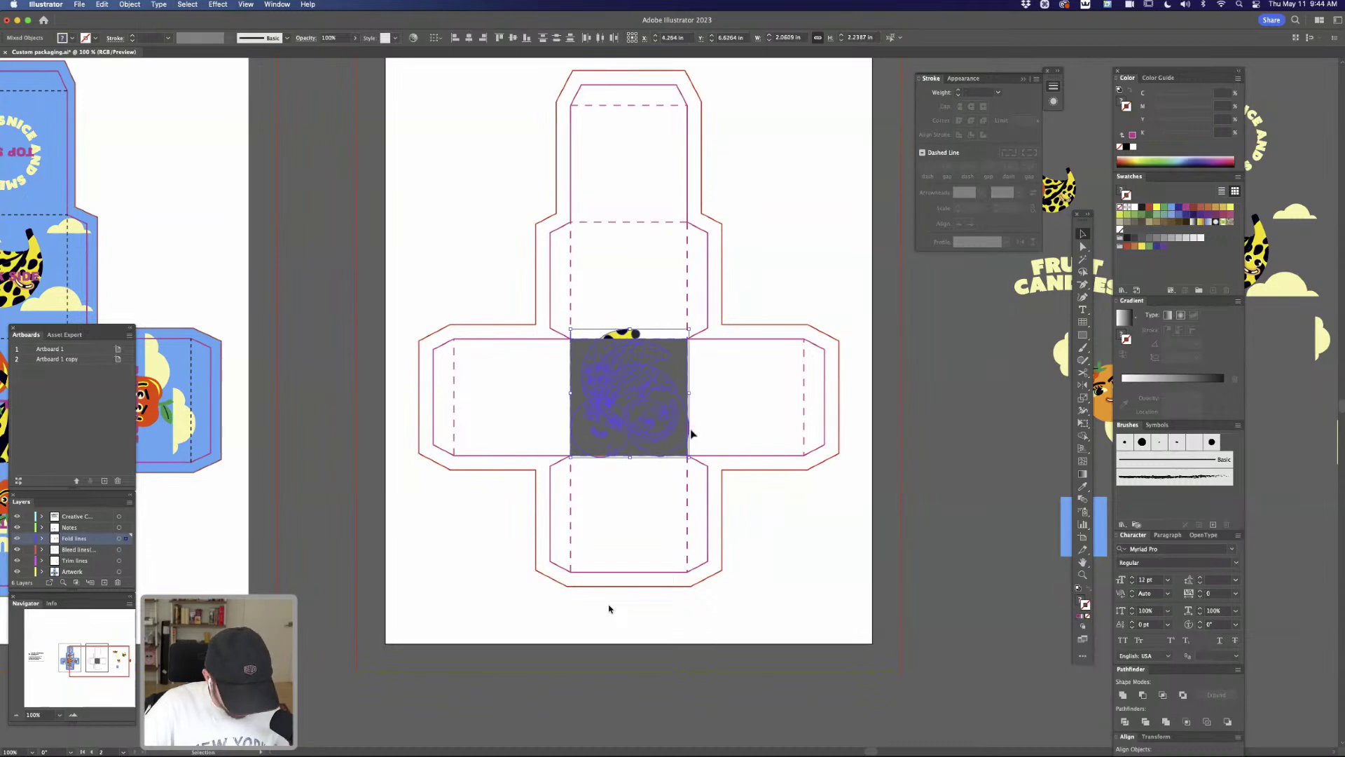
key("super")
key("super+7")
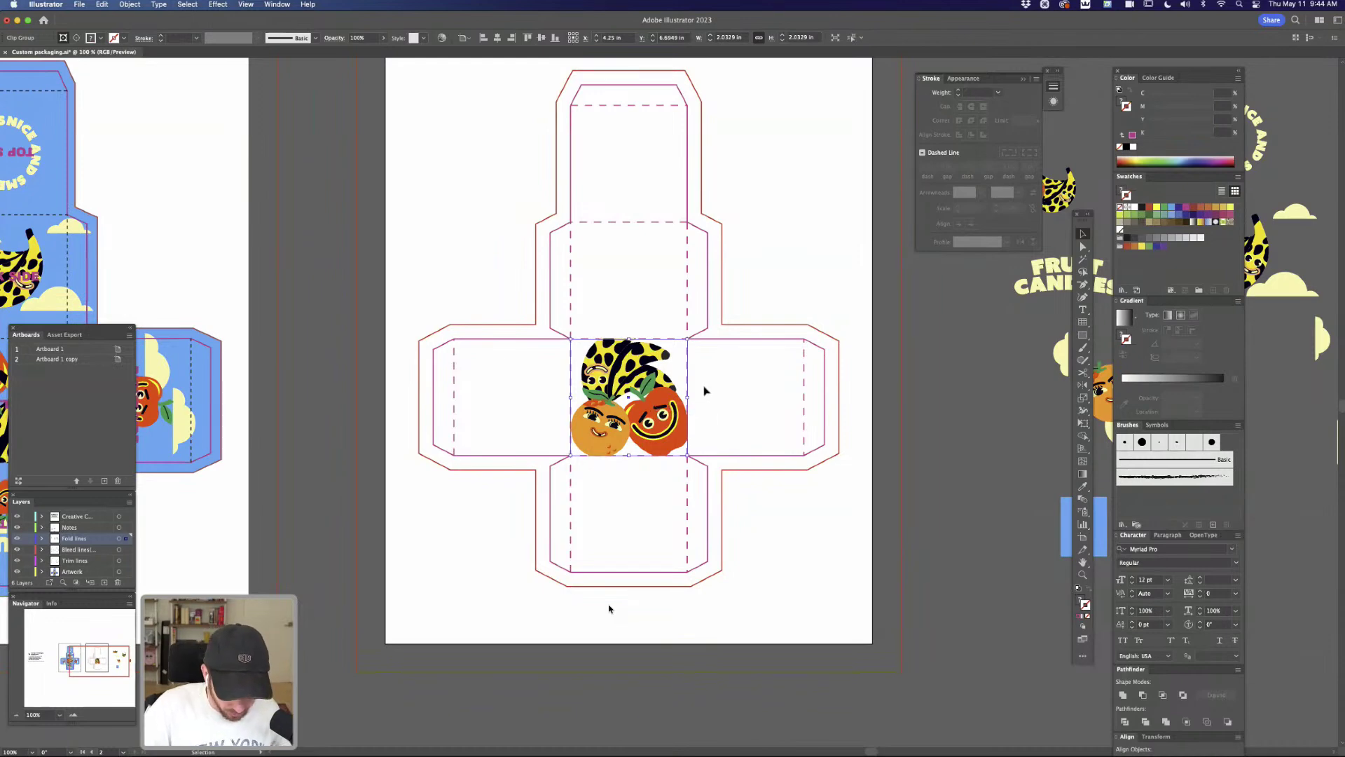
Move the clipped fruit group from the Fold lines layer to the Artwork layer
key("space")
left_click_drag(735, 392, 861, 363)
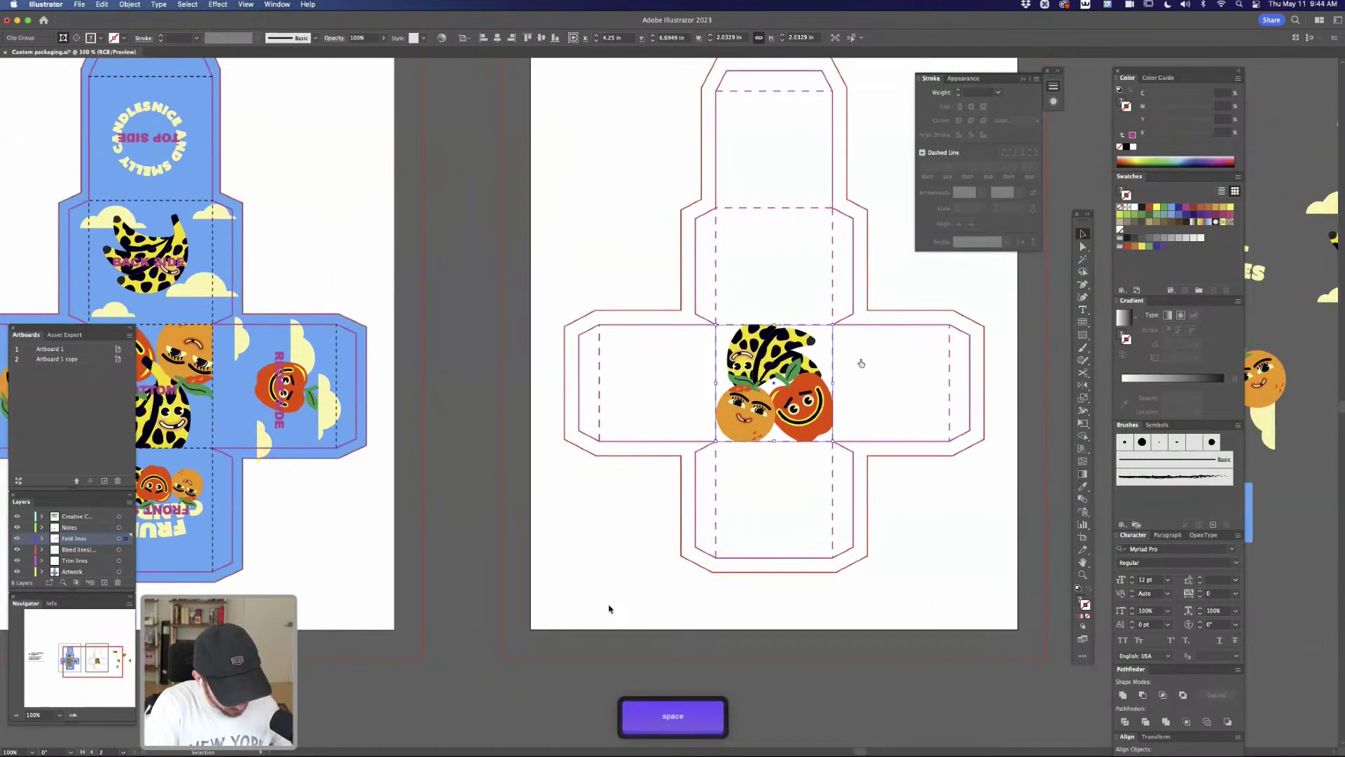
left_click_drag(122, 573, 123, 572)
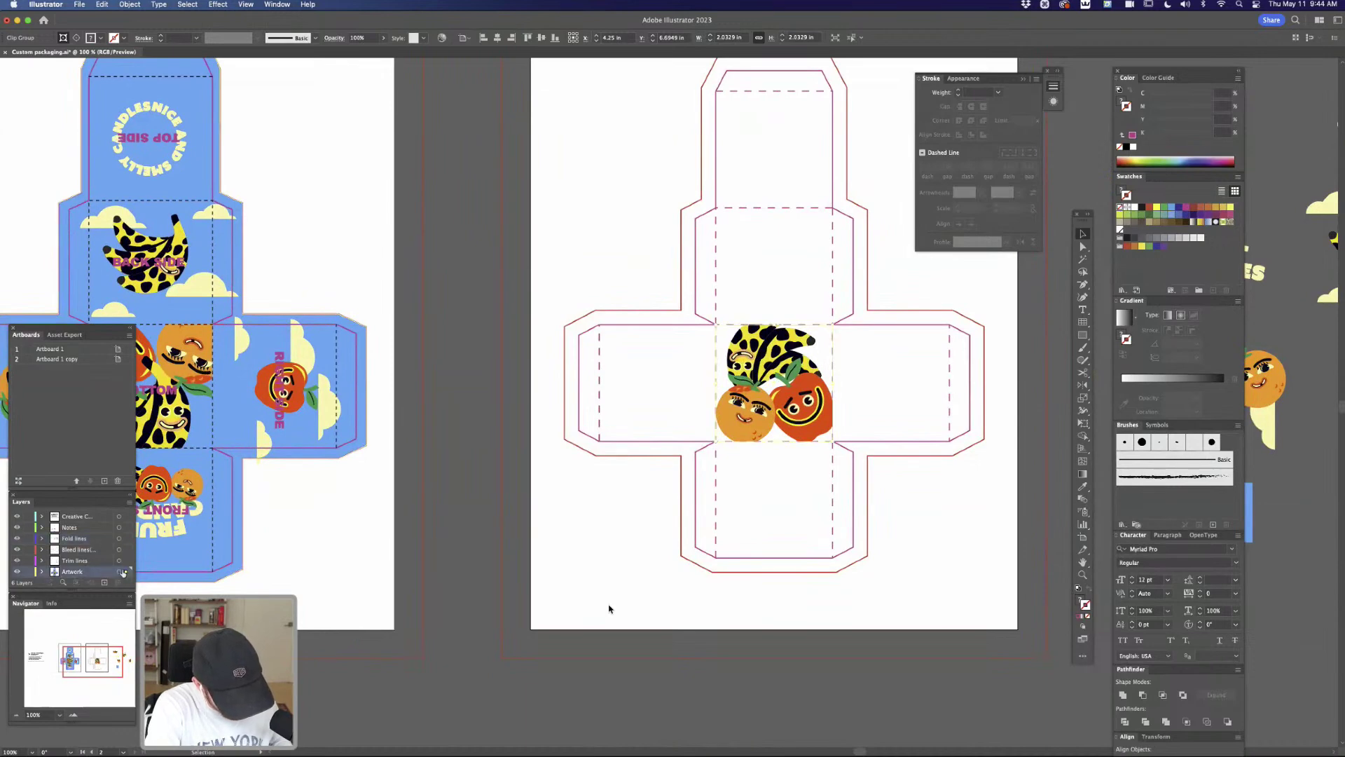
left_click(1013, 296)
key("space")
left_click_drag(1015, 296, 849, 288)
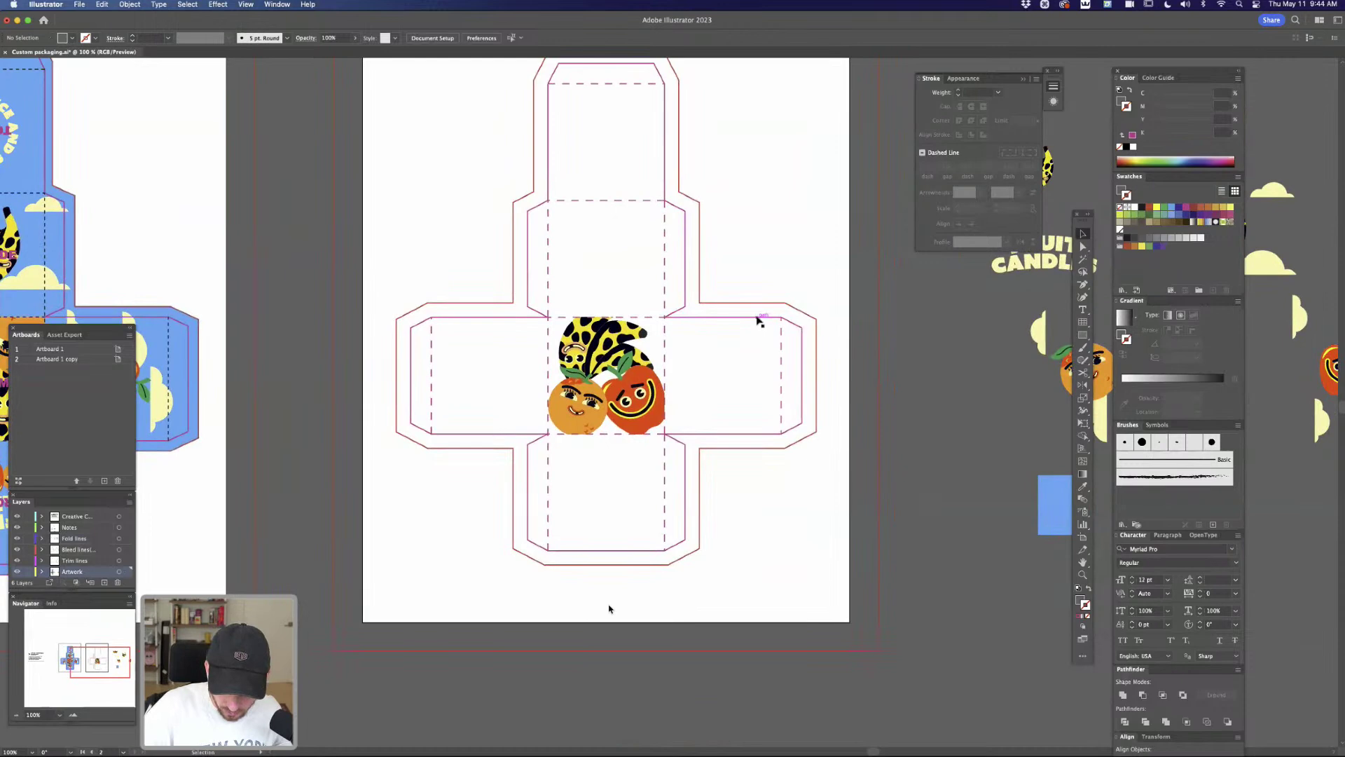
left_click(756, 316)
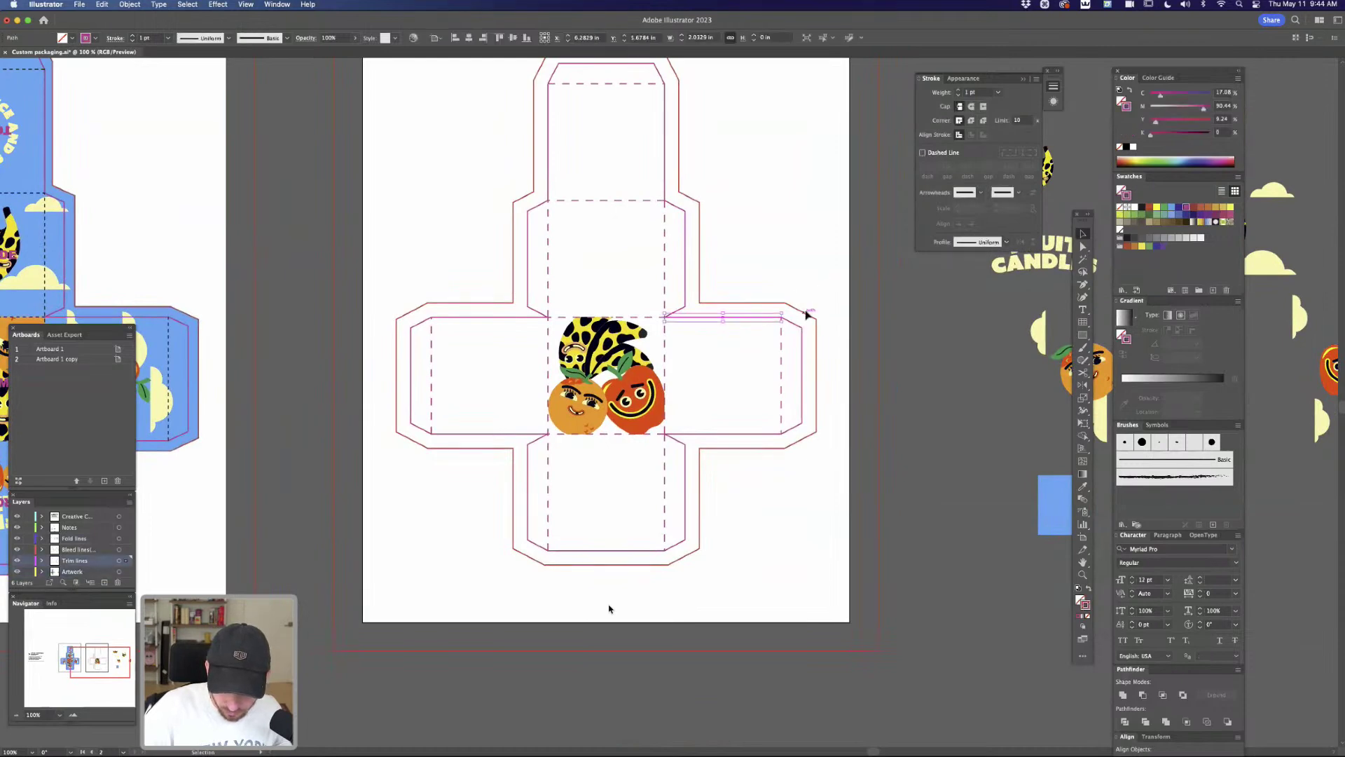
left_click(802, 337)
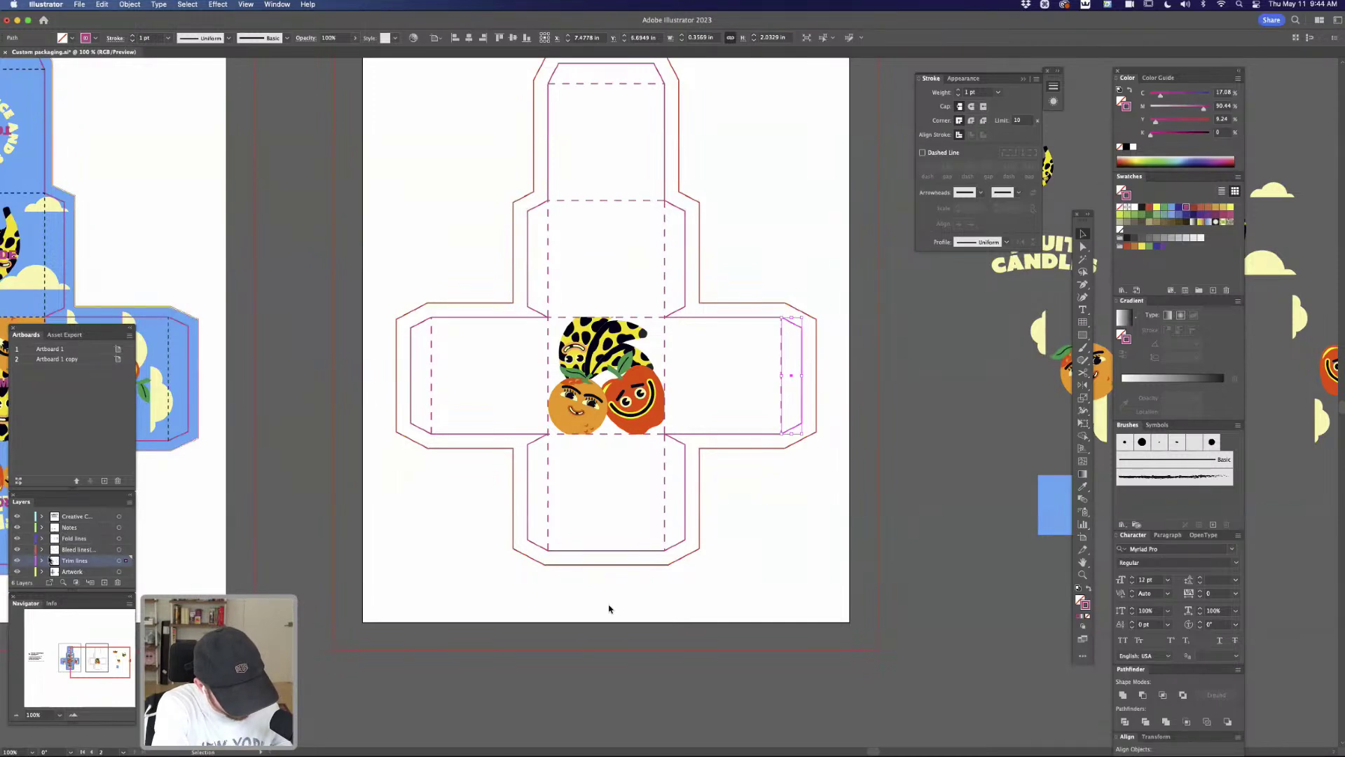
left_click(609, 608)
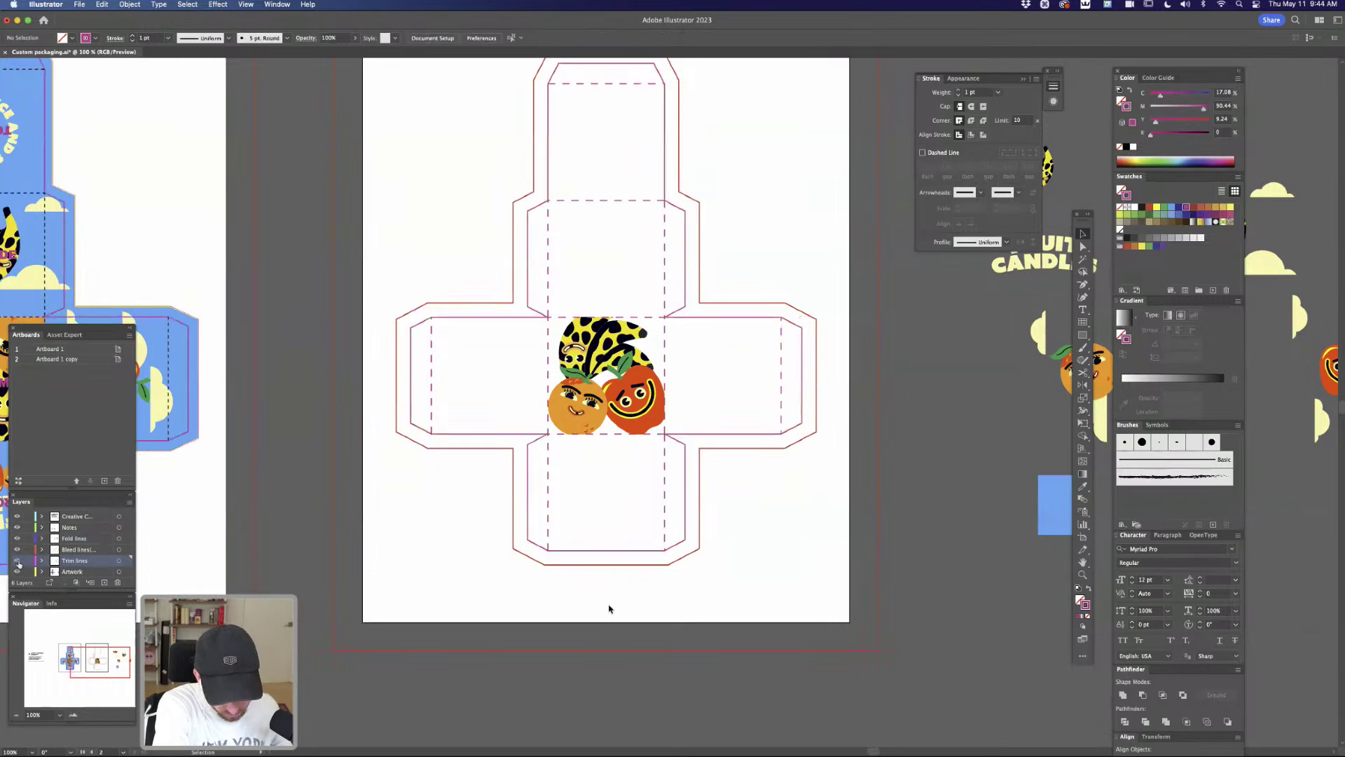
left_click(120, 560)
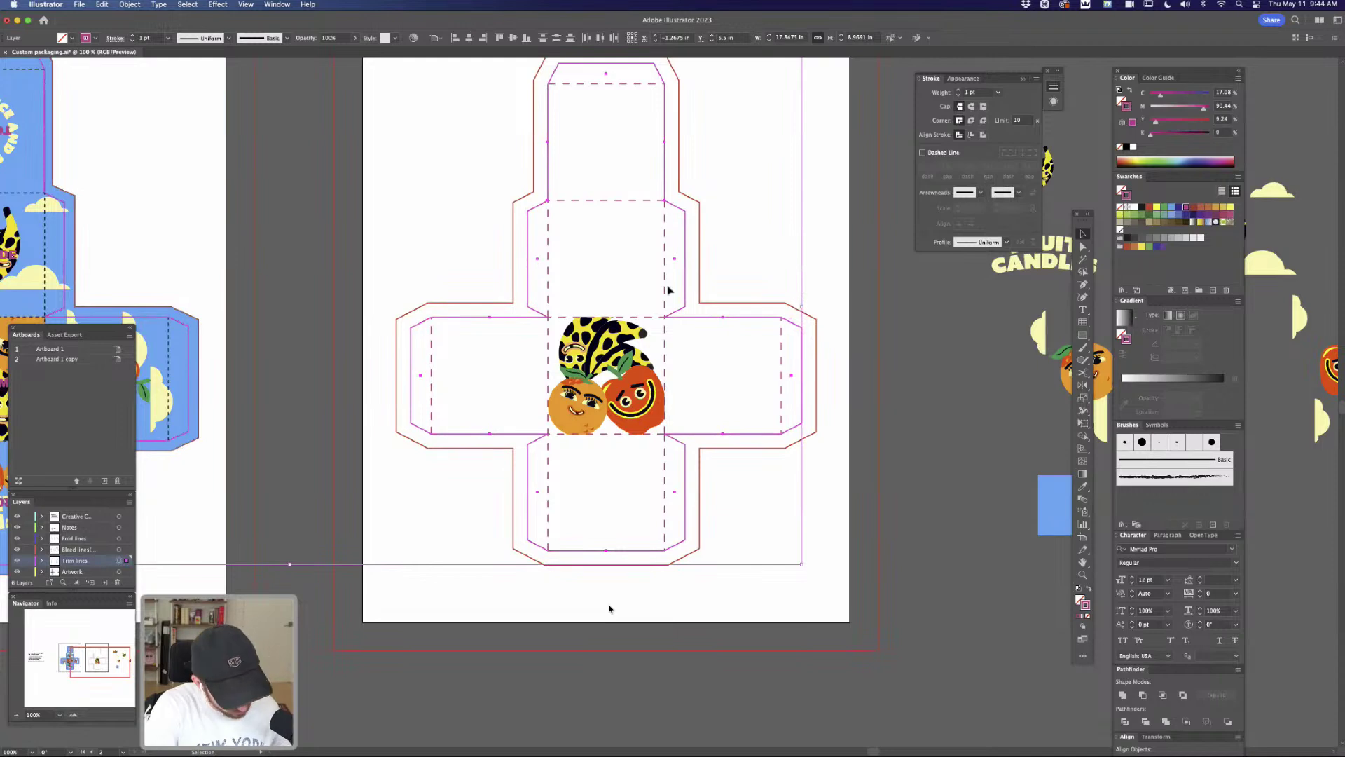
left_click(405, 92)
Lock the layers above the bleed lines, and copy the new dieline's outer bleed outline in place onto the Artwork layer
key("space")
left_click_drag(461, 143, 434, 190)
left_click_drag(359, 91, 484, 177)
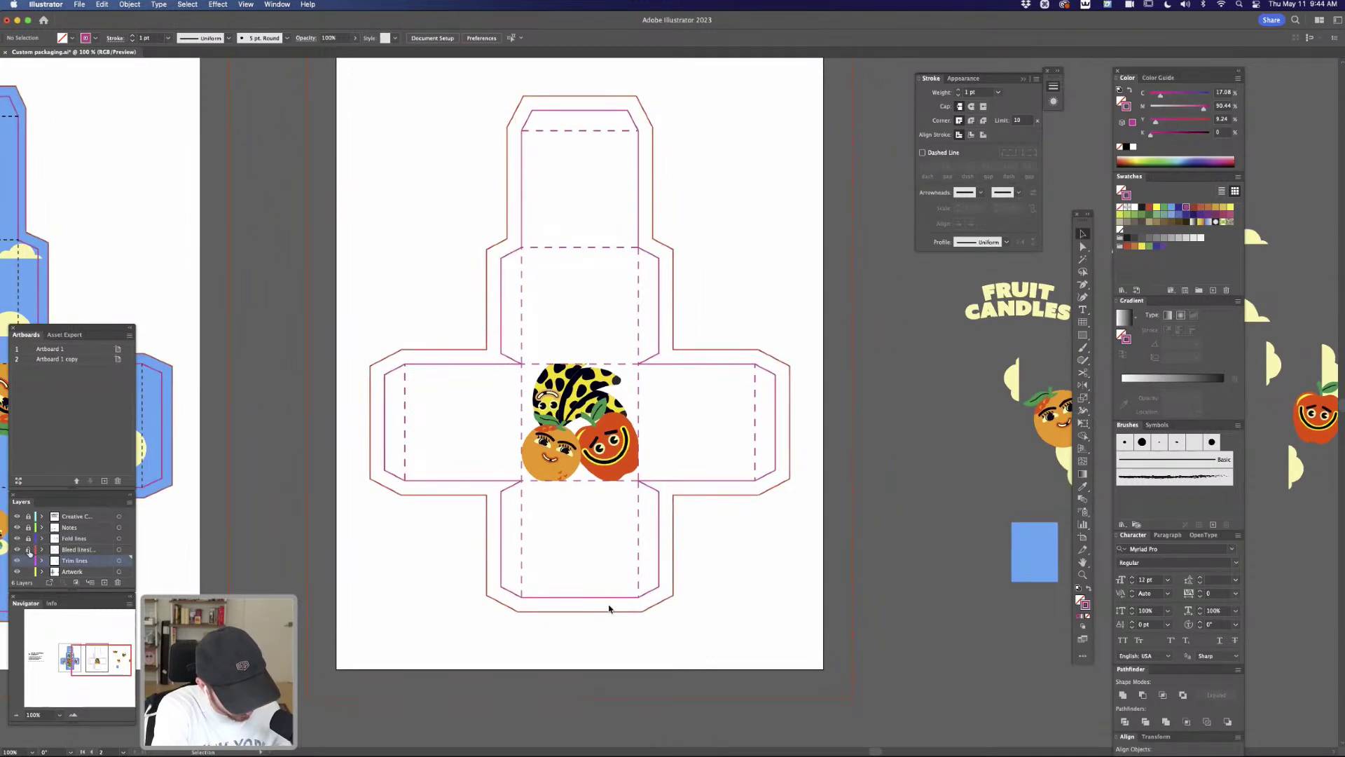
left_click(489, 317)
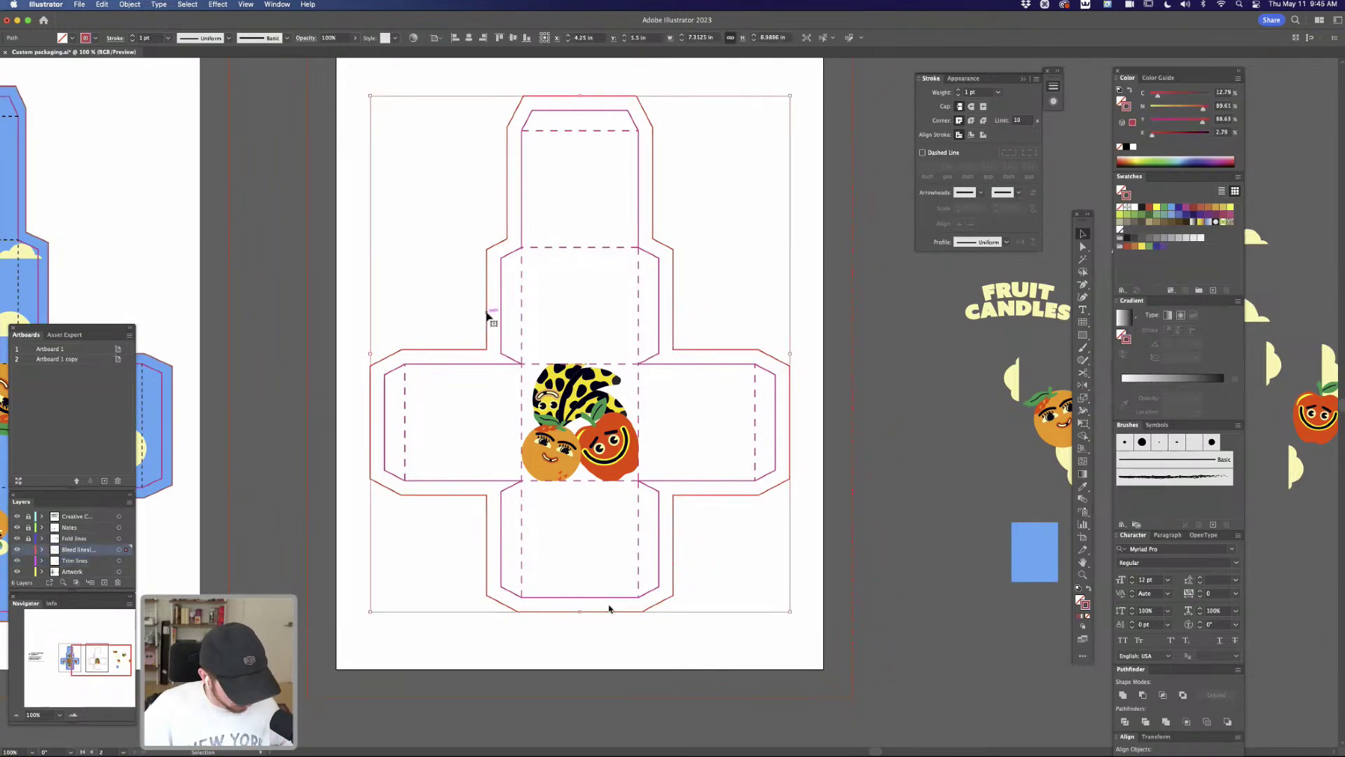
key("super")
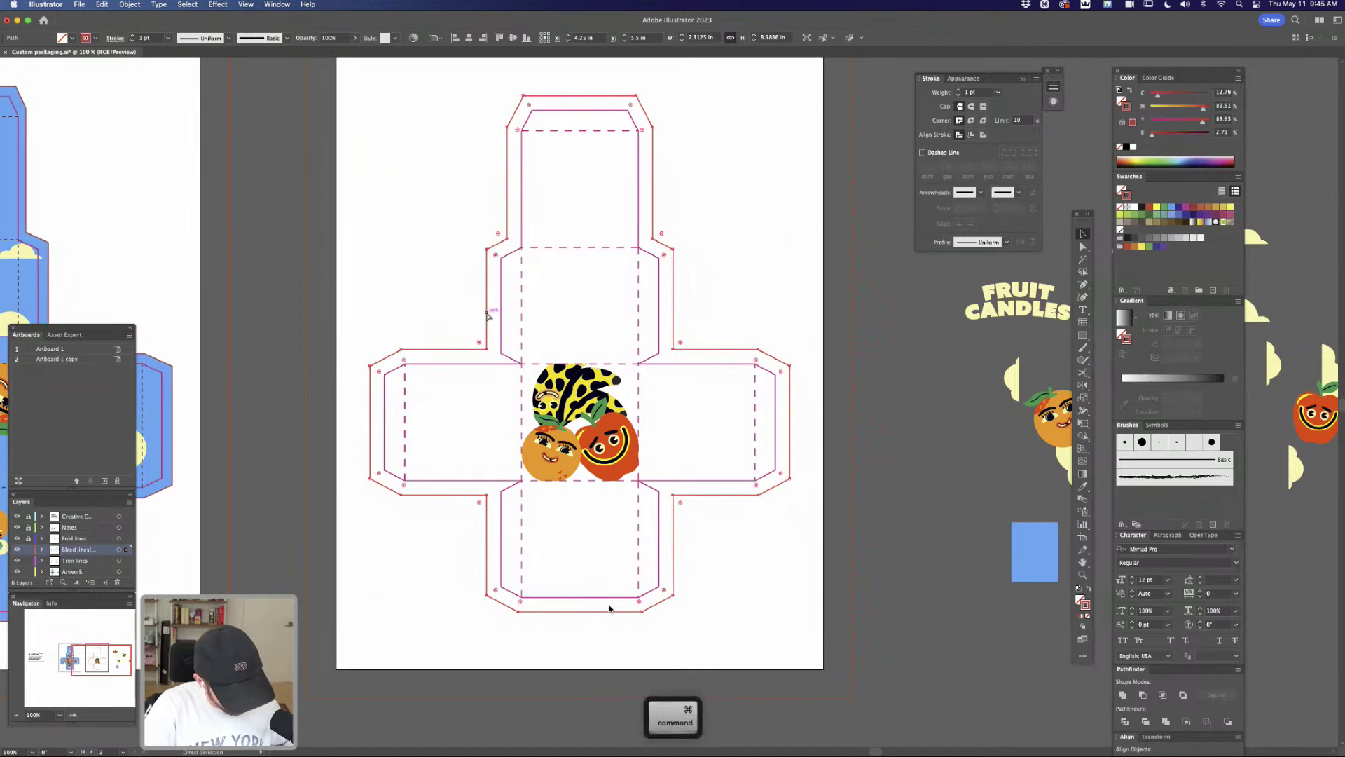
key("super+f")
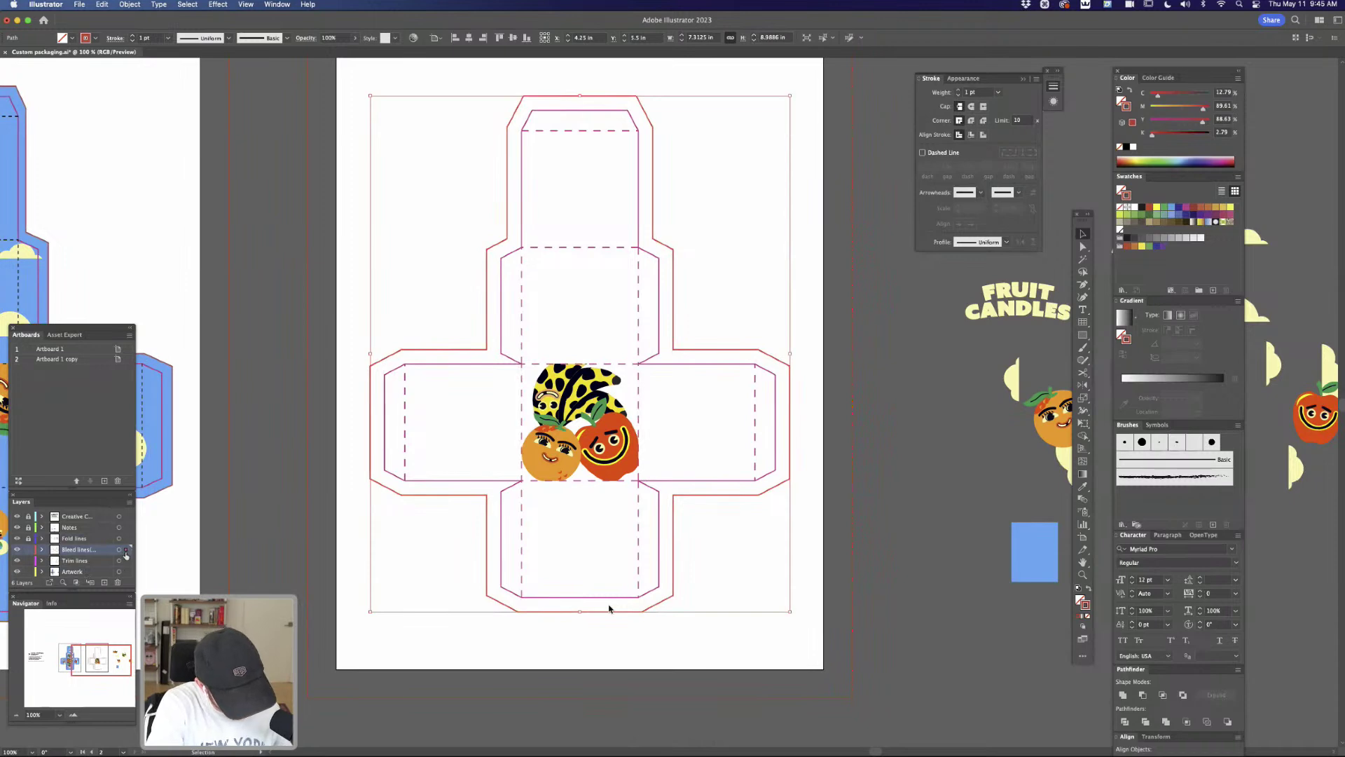
left_click_drag(126, 549, 125, 571)
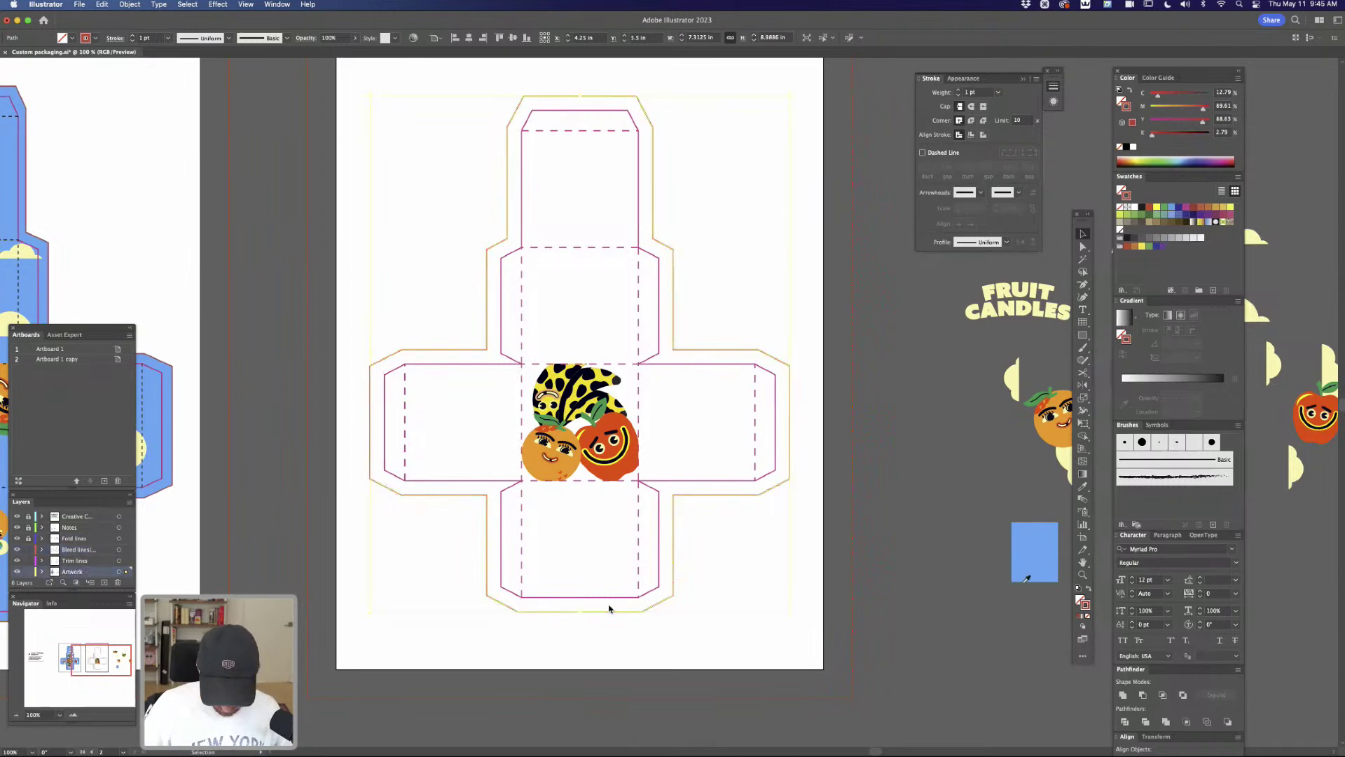
Fill the copied outline with the blue of the sample rectangle, send it behind the fruits and lock it
key("i")
left_click(1026, 557)
key("super+shift+bracketleft")
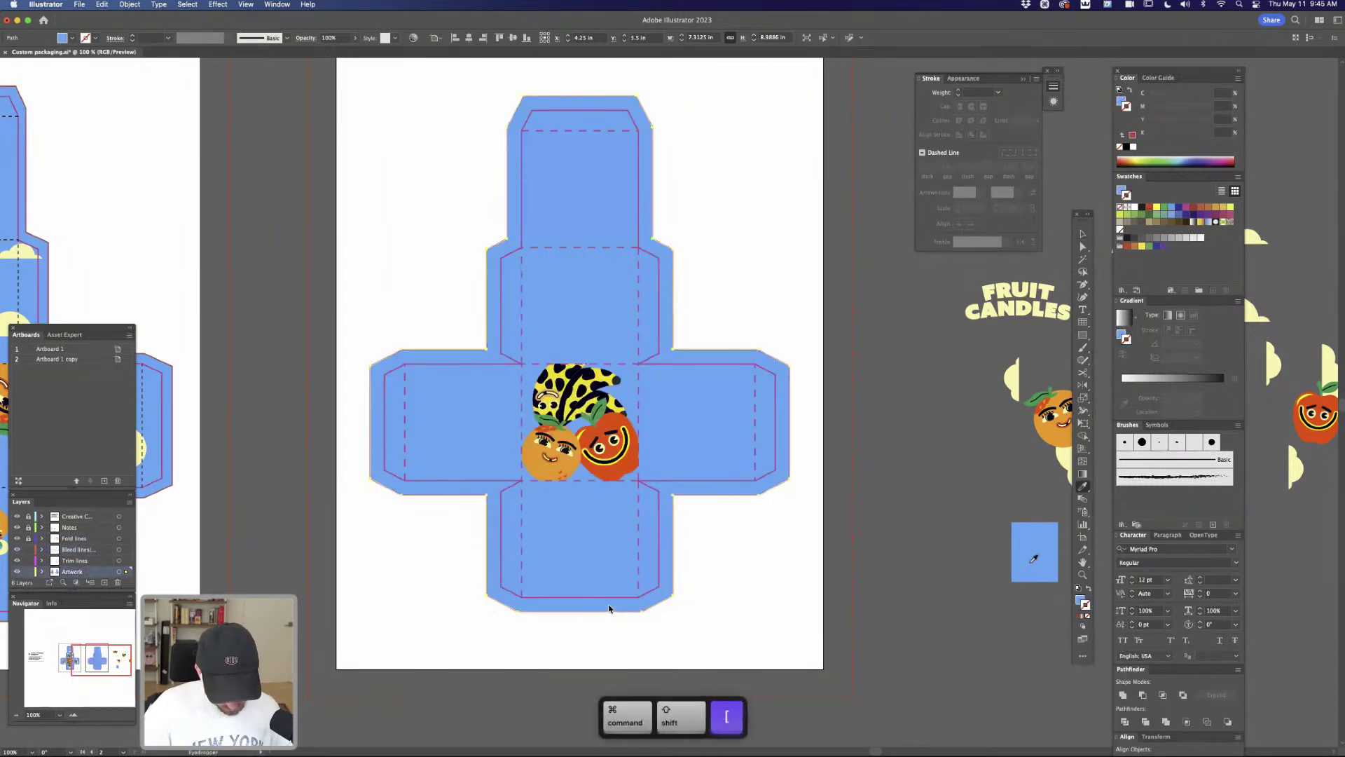
key("v")
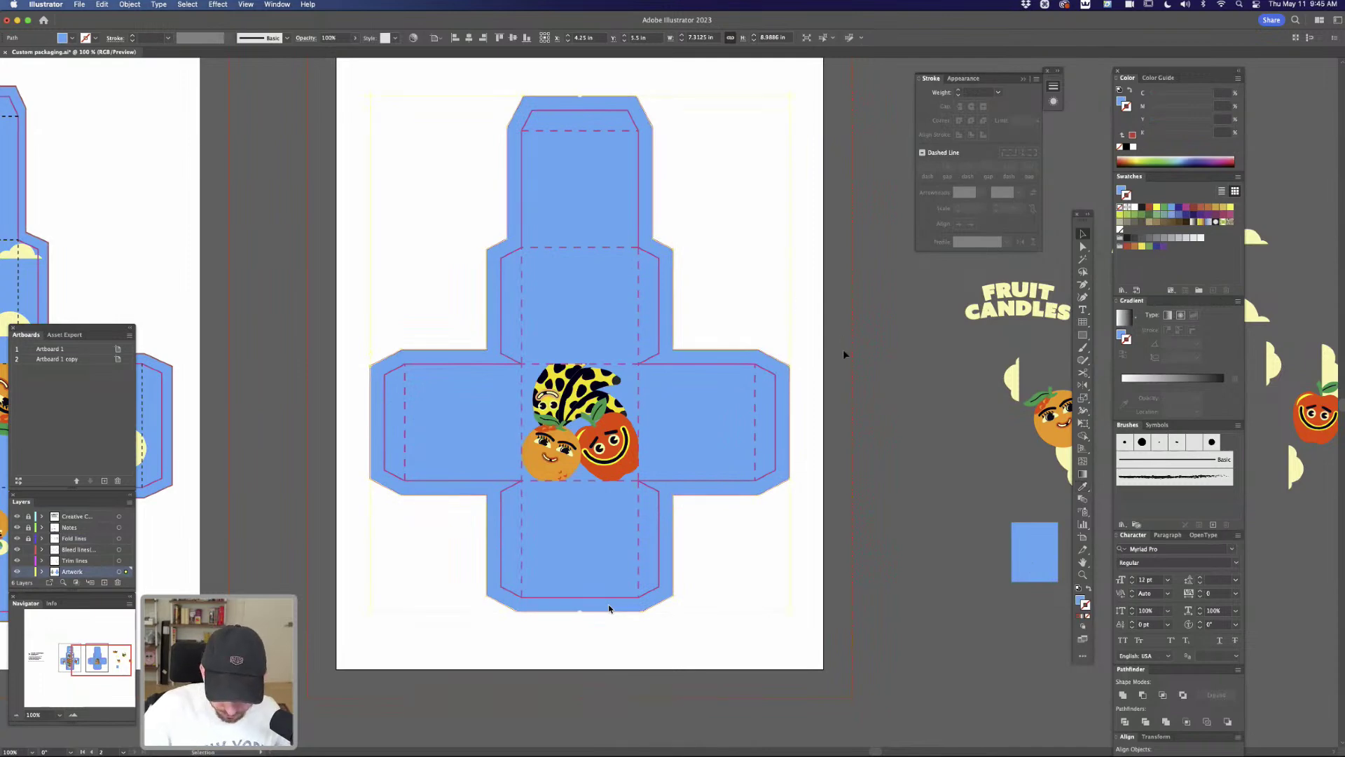
key("super+2")
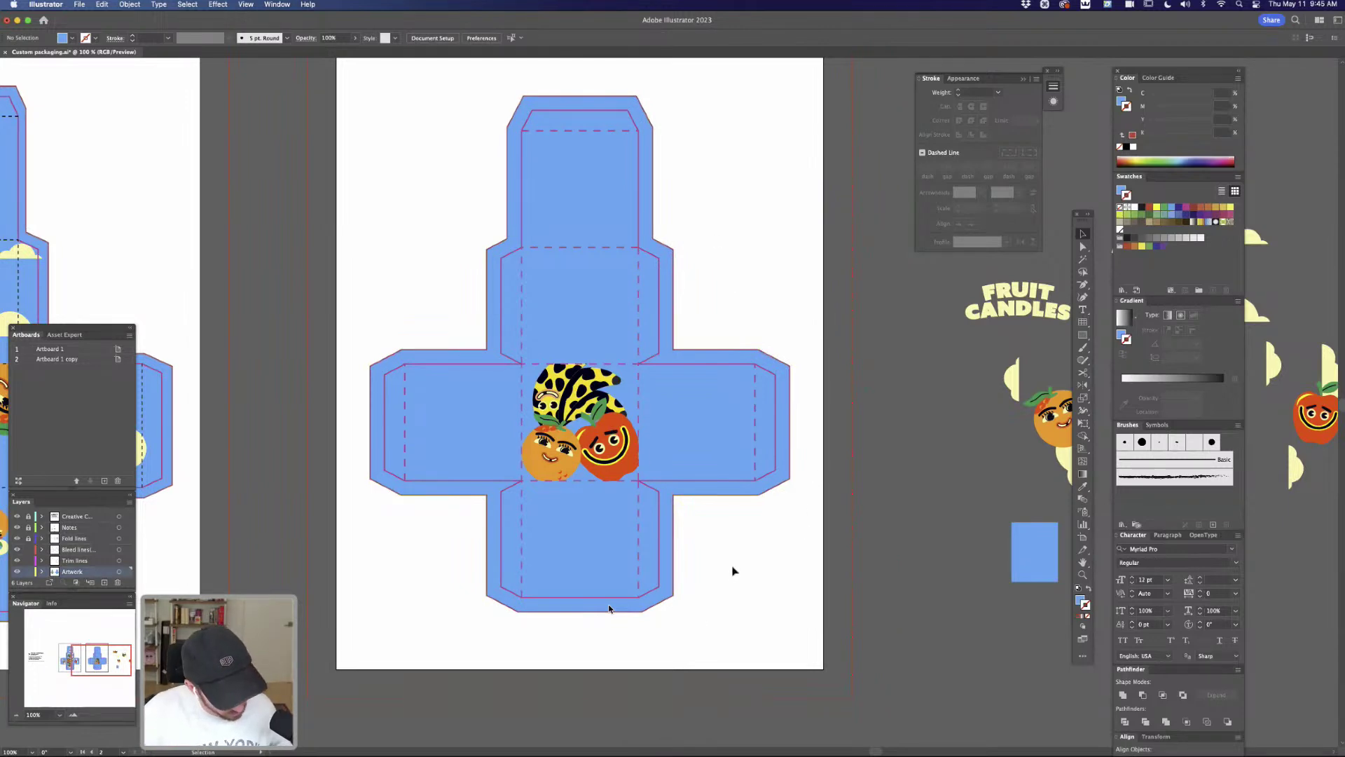
Compare the new blue dieline with the original box artwork and the loose artwork still beside the artboard
left_click_drag(681, 545, 983, 491)
left_click_drag(413, 429, 707, 443)
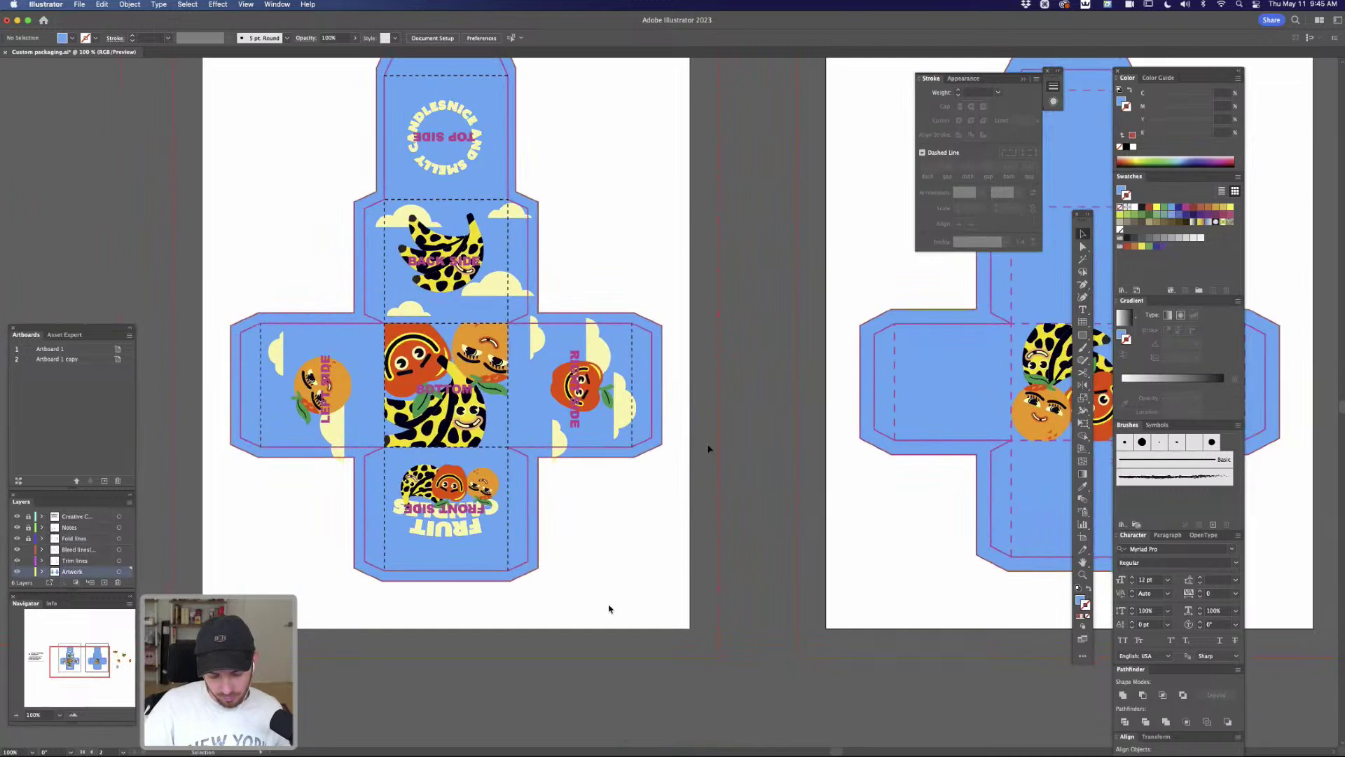
left_click_drag(790, 436, 286, 454)
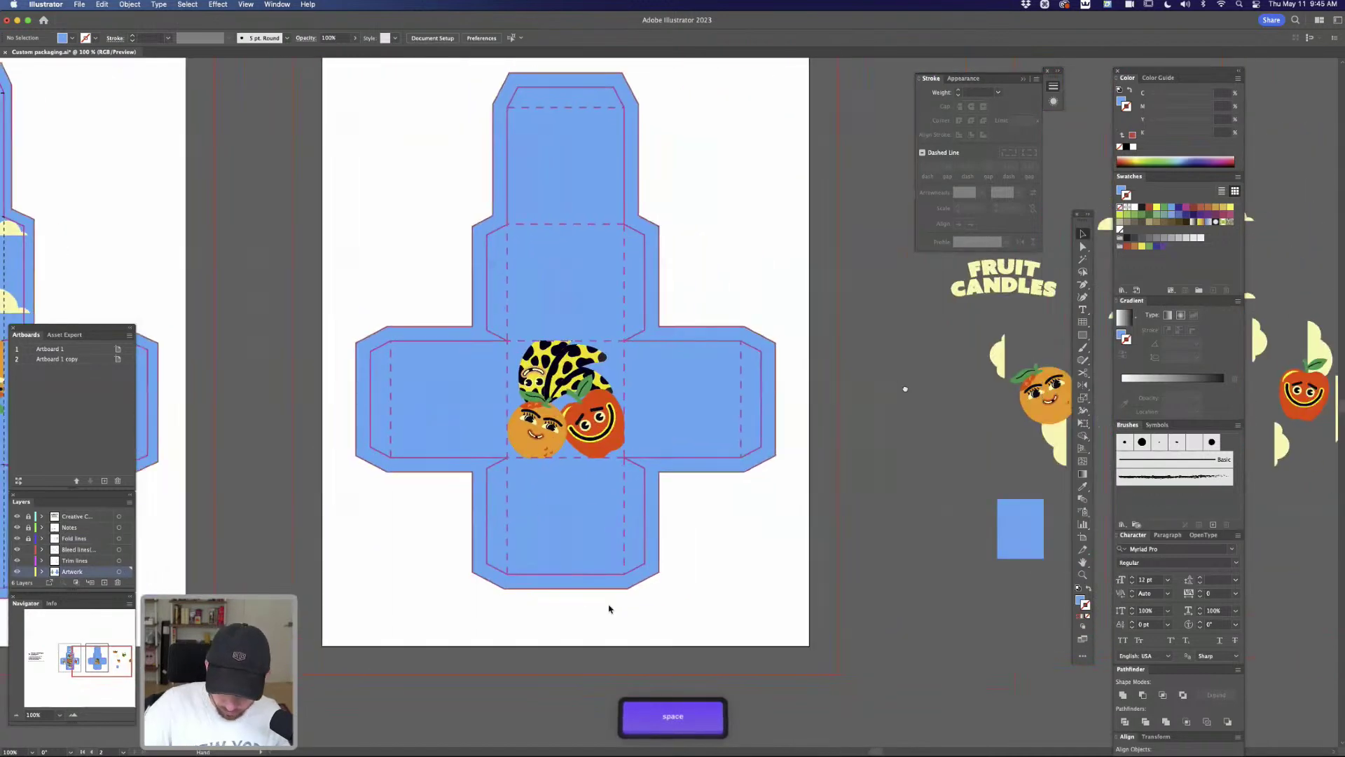
left_click_drag(905, 388, 871, 388)
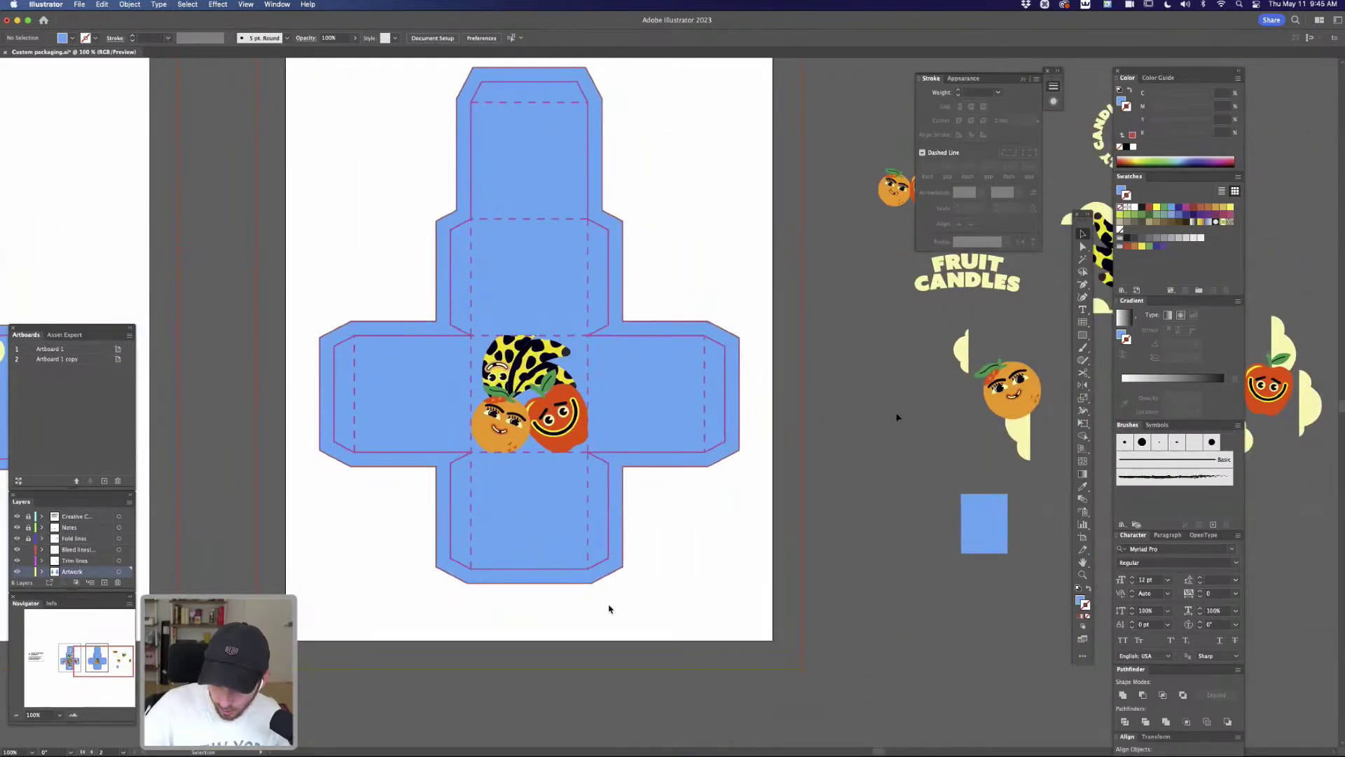
left_click_drag(901, 363, 805, 367)
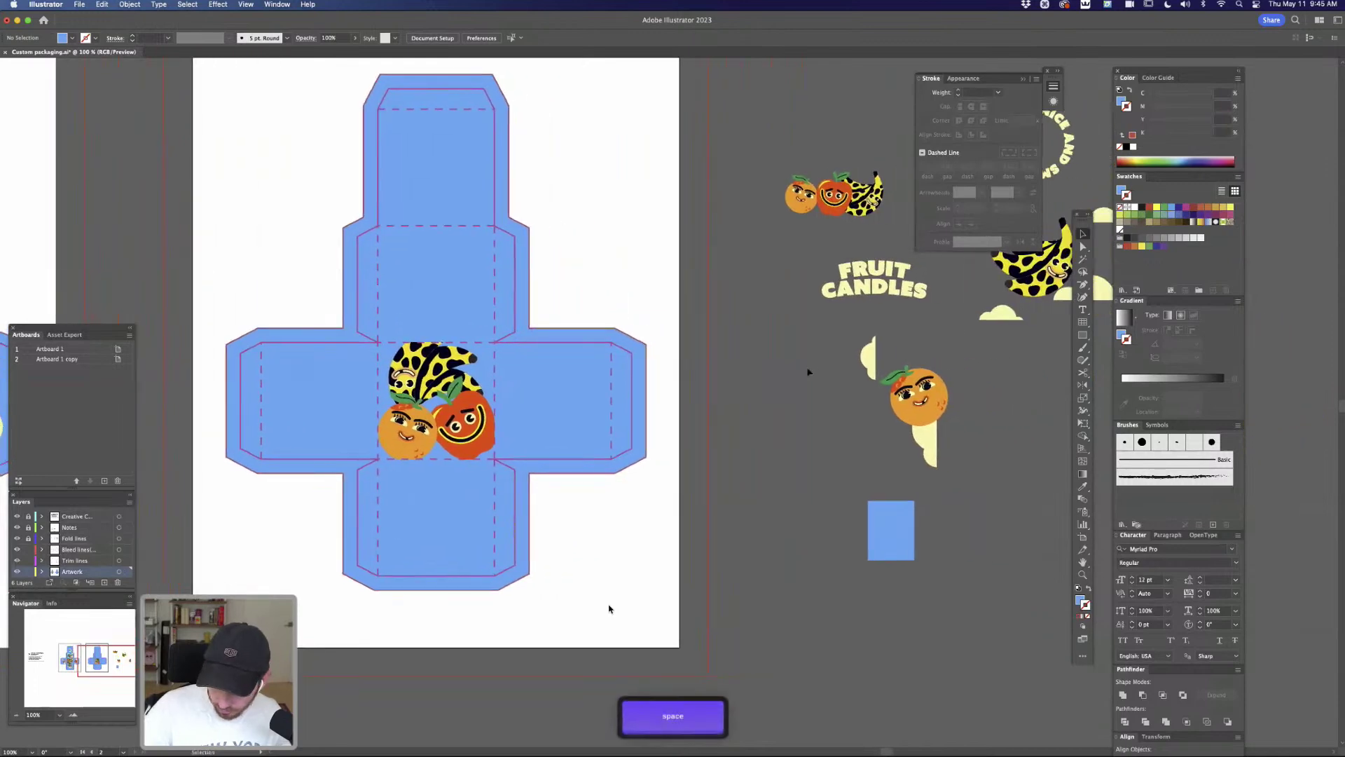
left_click_drag(986, 376, 797, 352)
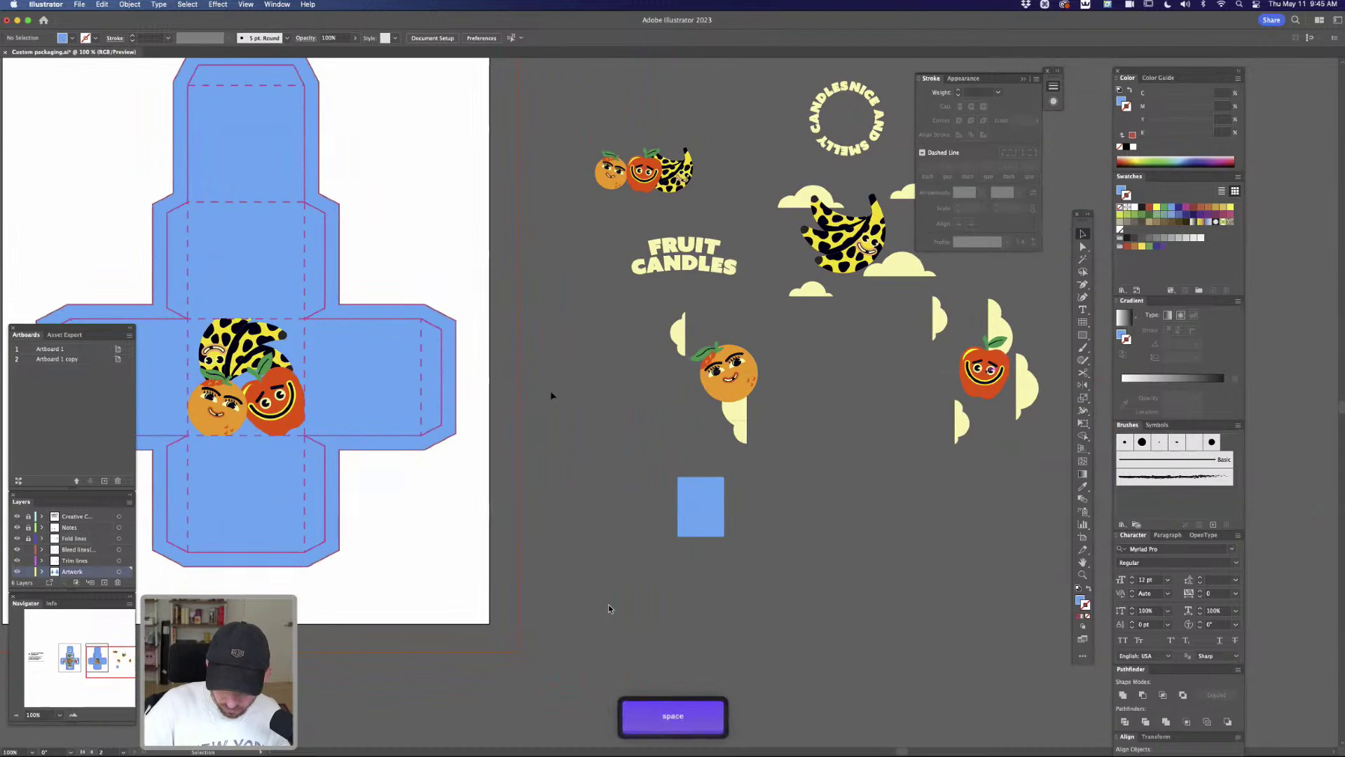
left_click_drag(628, 429, 665, 449)
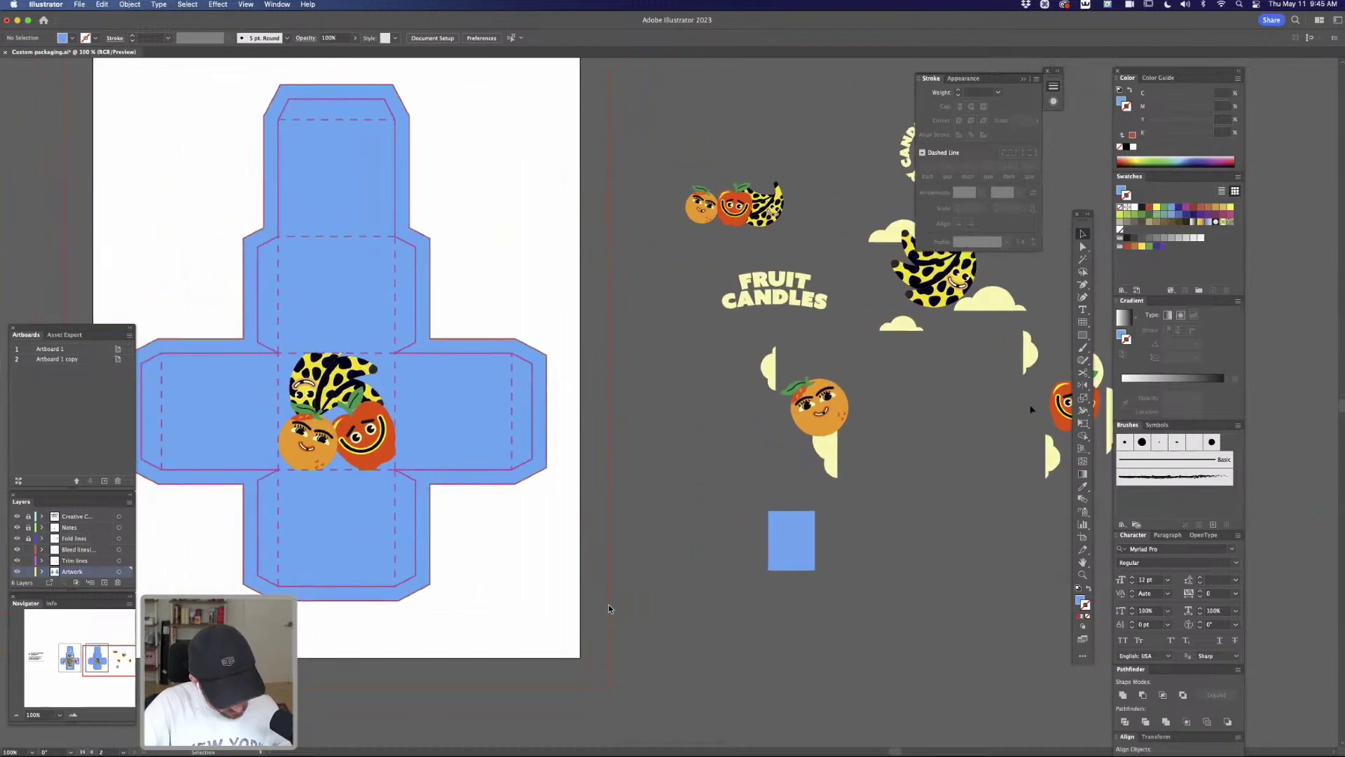
Unlock all locked objects and layers, then lock the blue background shape again
key("super")
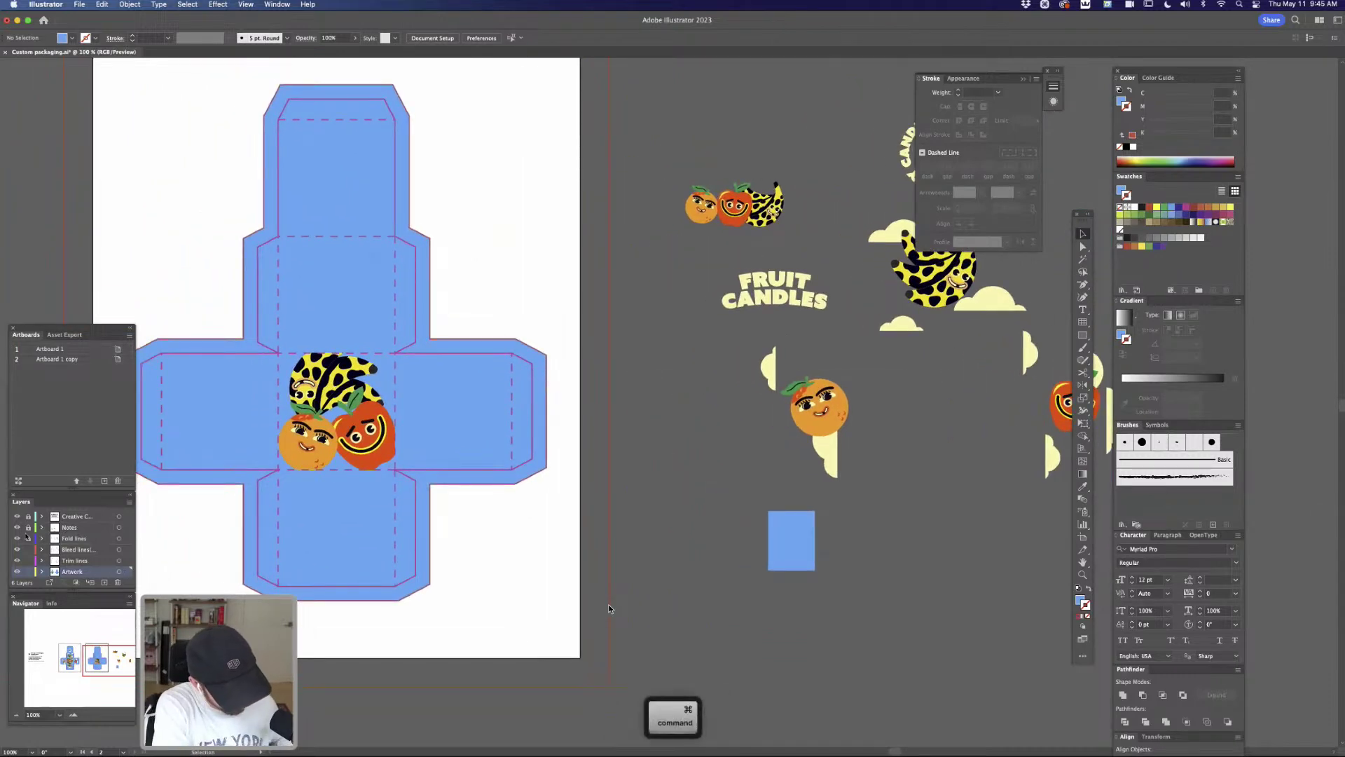
key("super+alt+2")
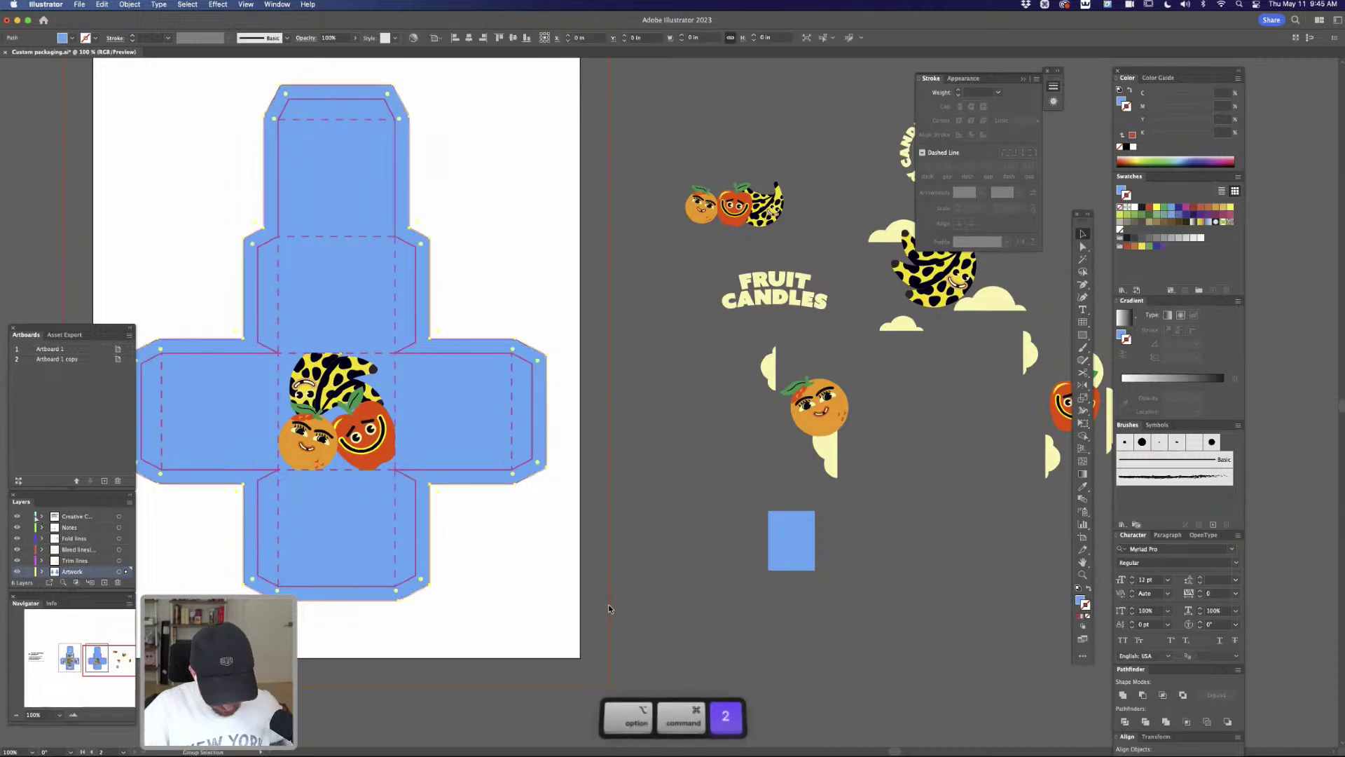
left_click(545, 452)
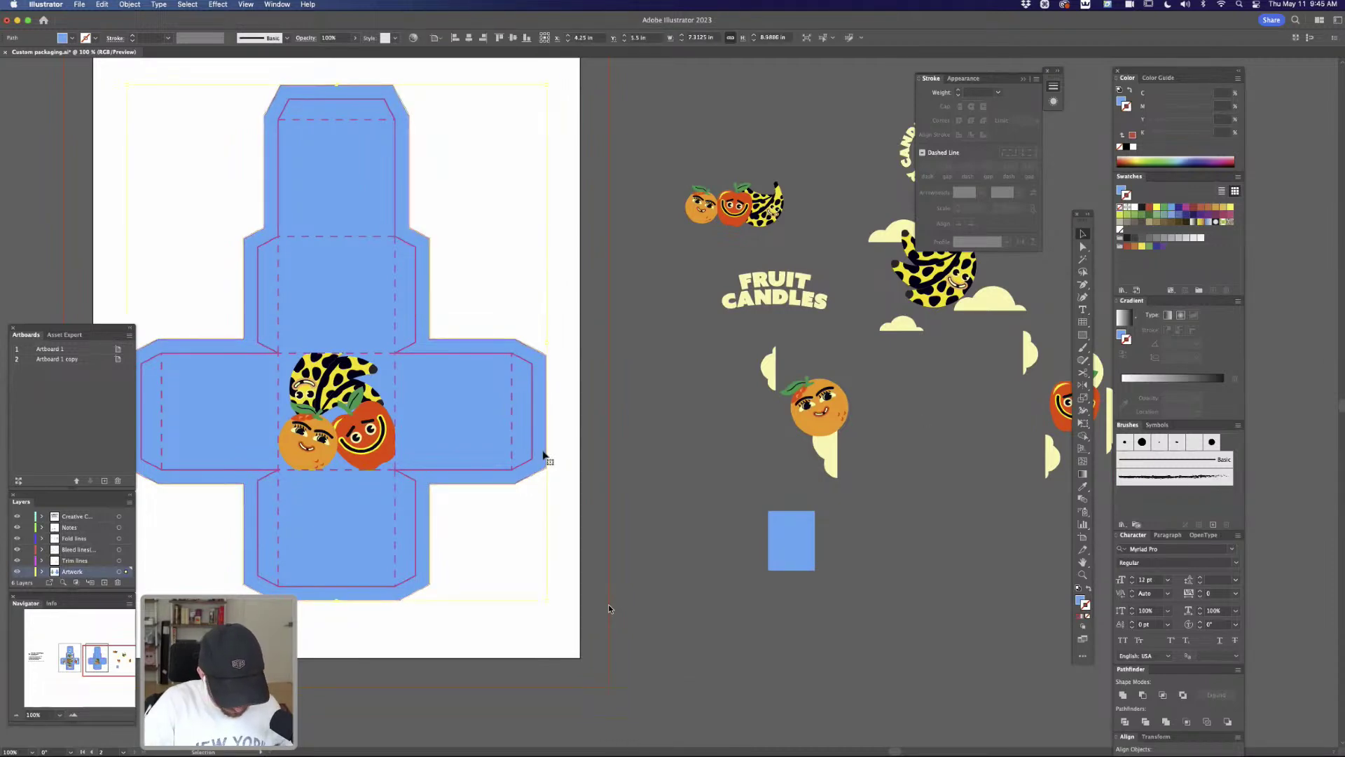
left_click_drag(565, 378, 538, 480)
key("super+2")
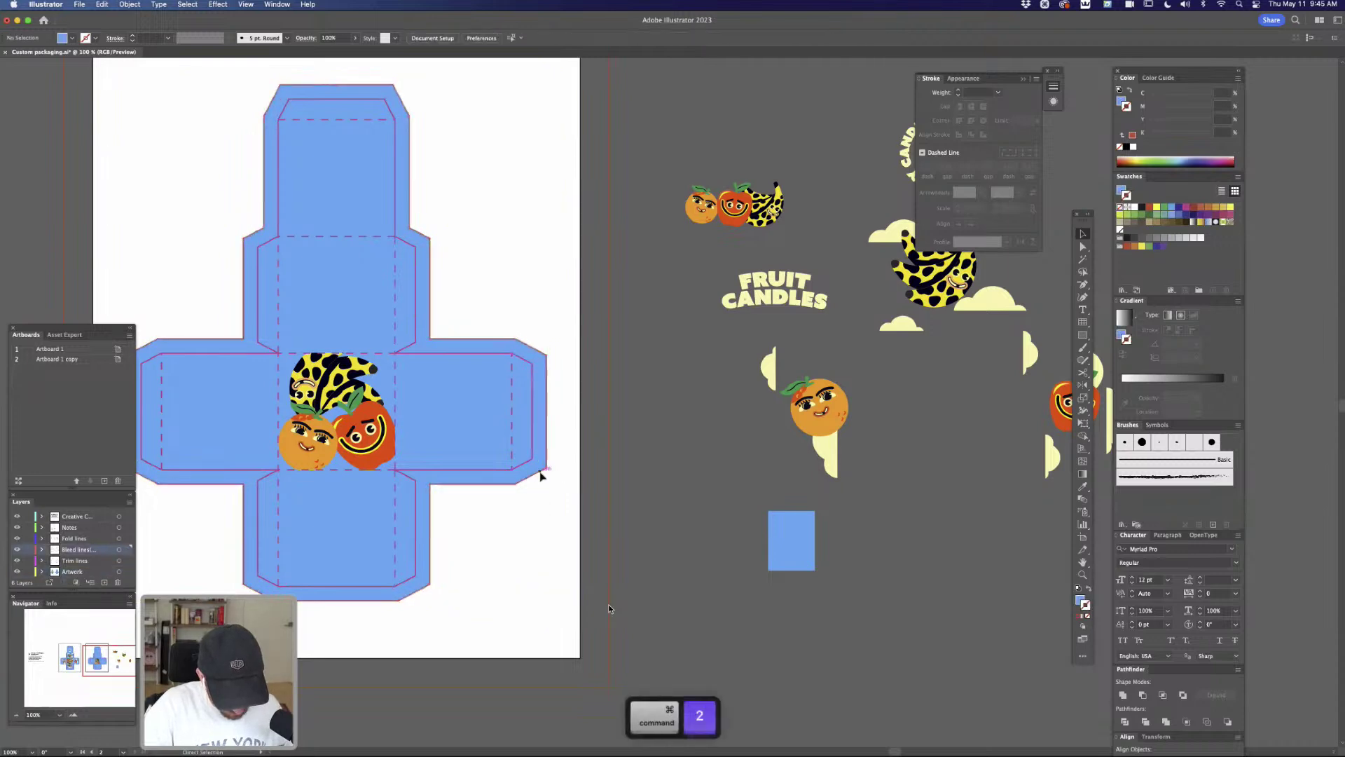
Place the loose apple character on the dieline's right side panel, turned sideways with its leaf facing outward and enlarged to fit the panel
left_click_drag(1063, 414, 450, 411)
key("space")
left_click_drag(578, 442, 822, 426)
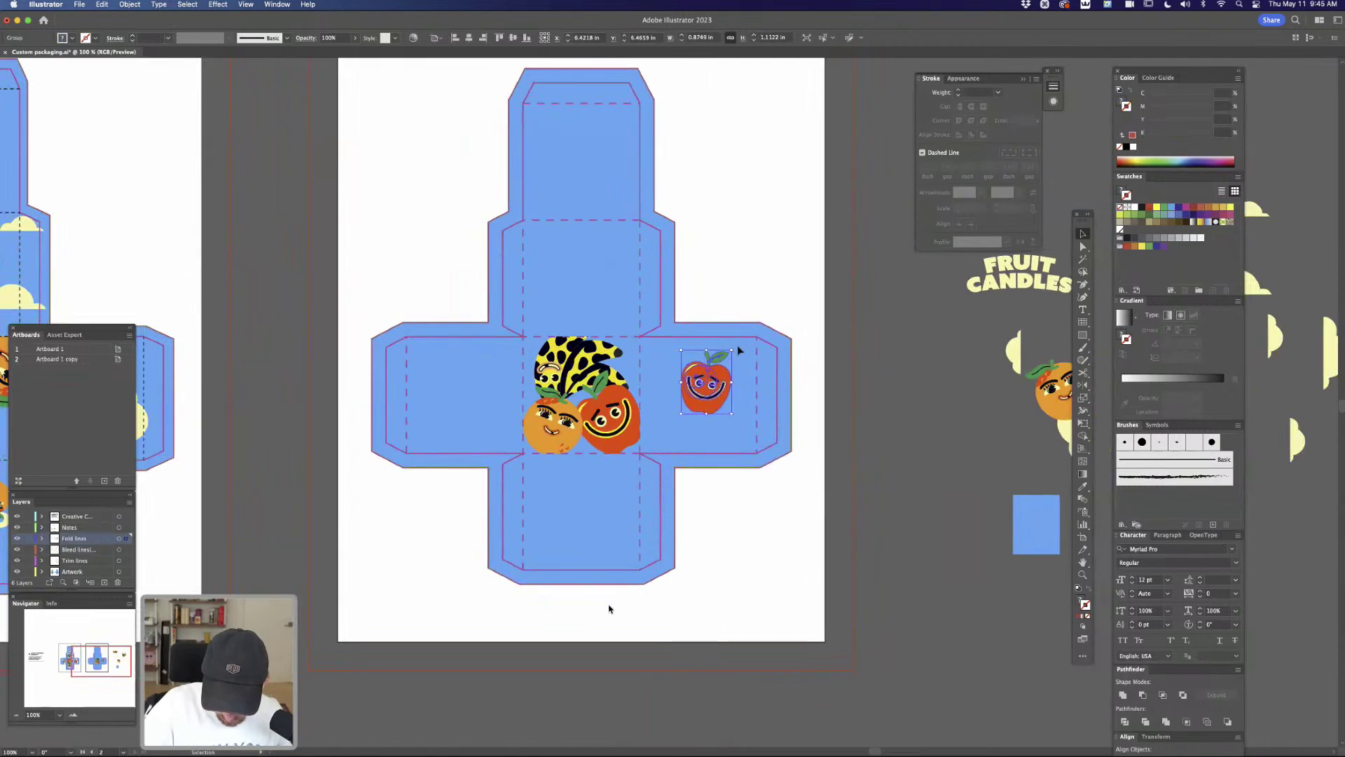
key("shift")
mouse_move(736, 346)
left_mouse_down()
mouse_move(763, 348)
mouse_move(728, 418)
mouse_move(714, 398)
mouse_move(771, 408)
mouse_move(743, 406)
mouse_move(750, 354)
mouse_move(740, 362)
left_mouse_up()
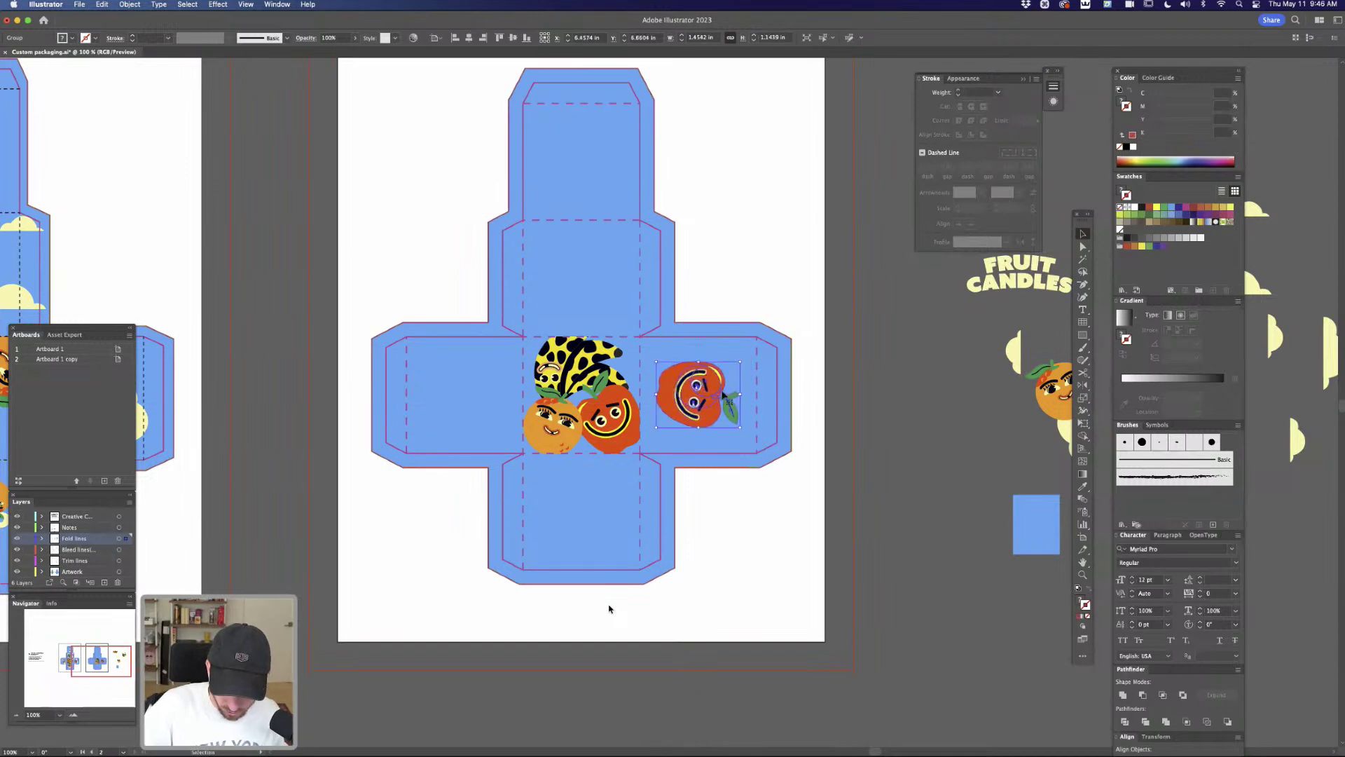
left_click(857, 328)
Place the loose orange character on the dieline's left side panel, turned sideways with its leaf facing outward
key("space")
left_click_drag(931, 439, 655, 413)
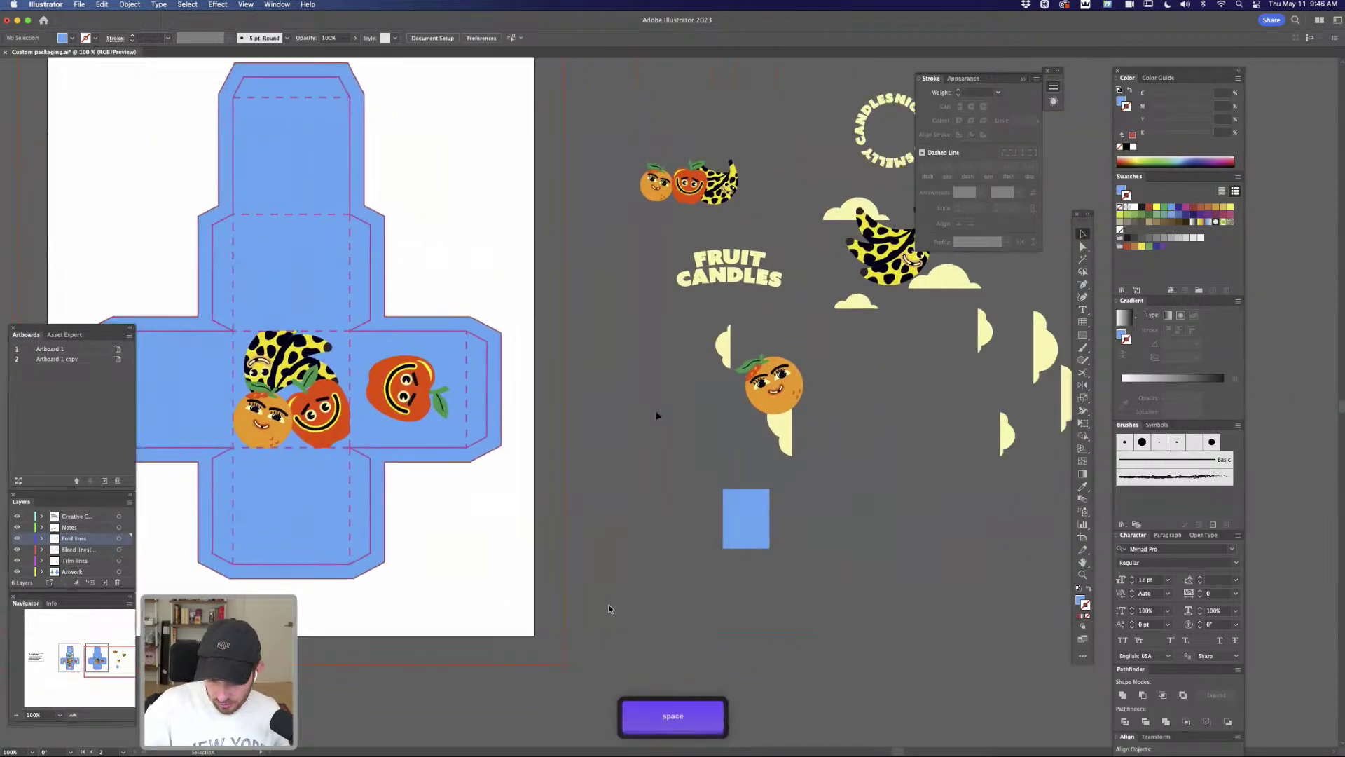
left_click_drag(792, 392, 250, 378)
key("space")
left_click_drag(251, 378, 501, 328)
left_click(941, 392)
Move the FRUIT CANDLES title onto the dieline's bottom panel, rotate it 180 degrees and center it across the panel
left_click_drag(941, 390, 705, 422)
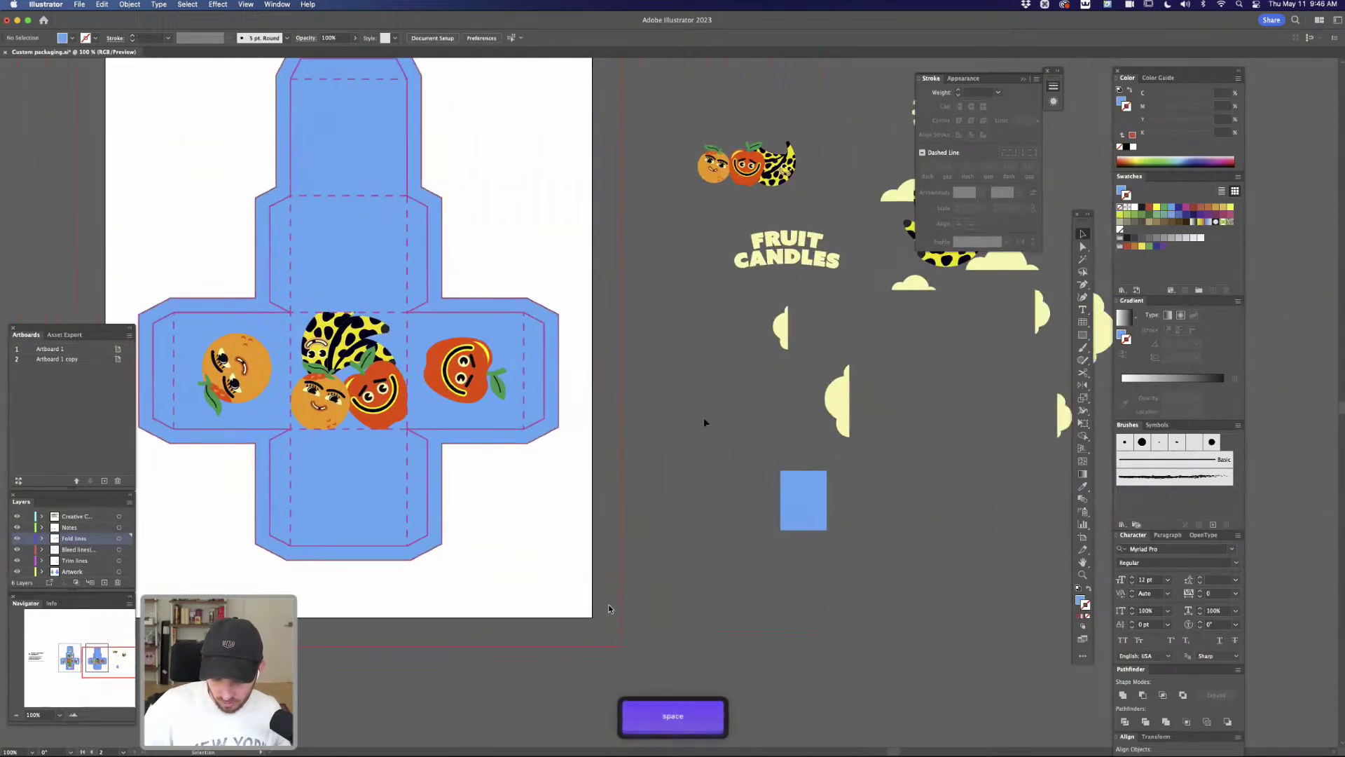
left_click_drag(841, 273, 399, 502)
left_click_drag(416, 434, 660, 433)
key("super+z")
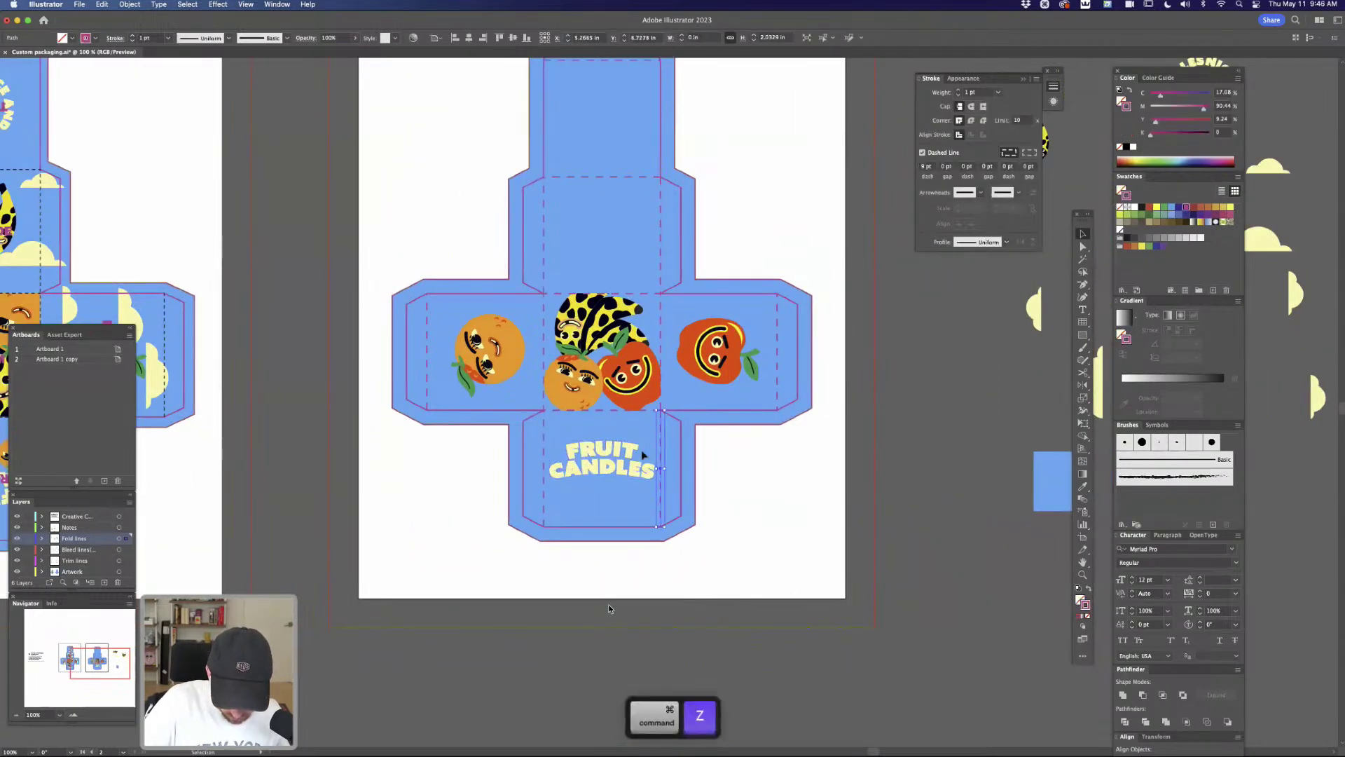
key("super+z")
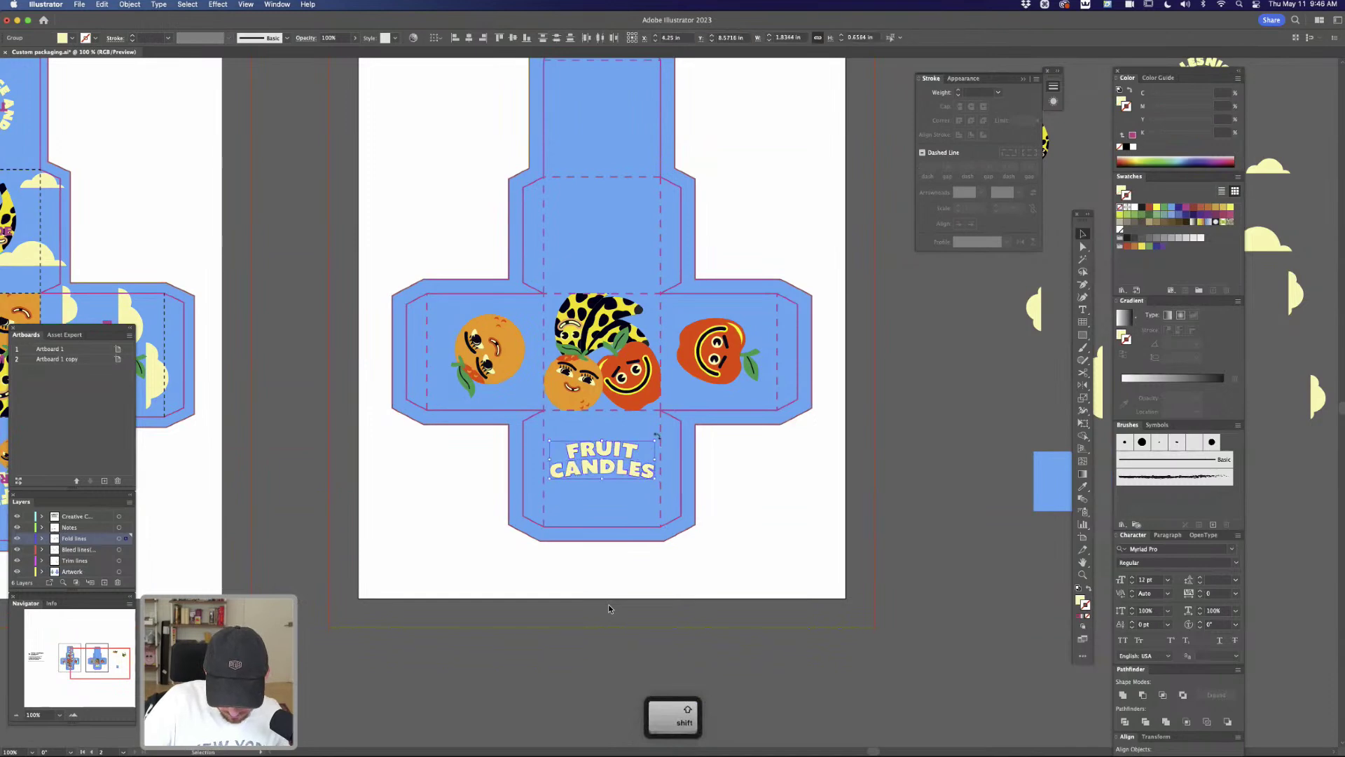
left_click_drag(656, 435, 547, 483)
left_click_drag(636, 453, 636, 468)
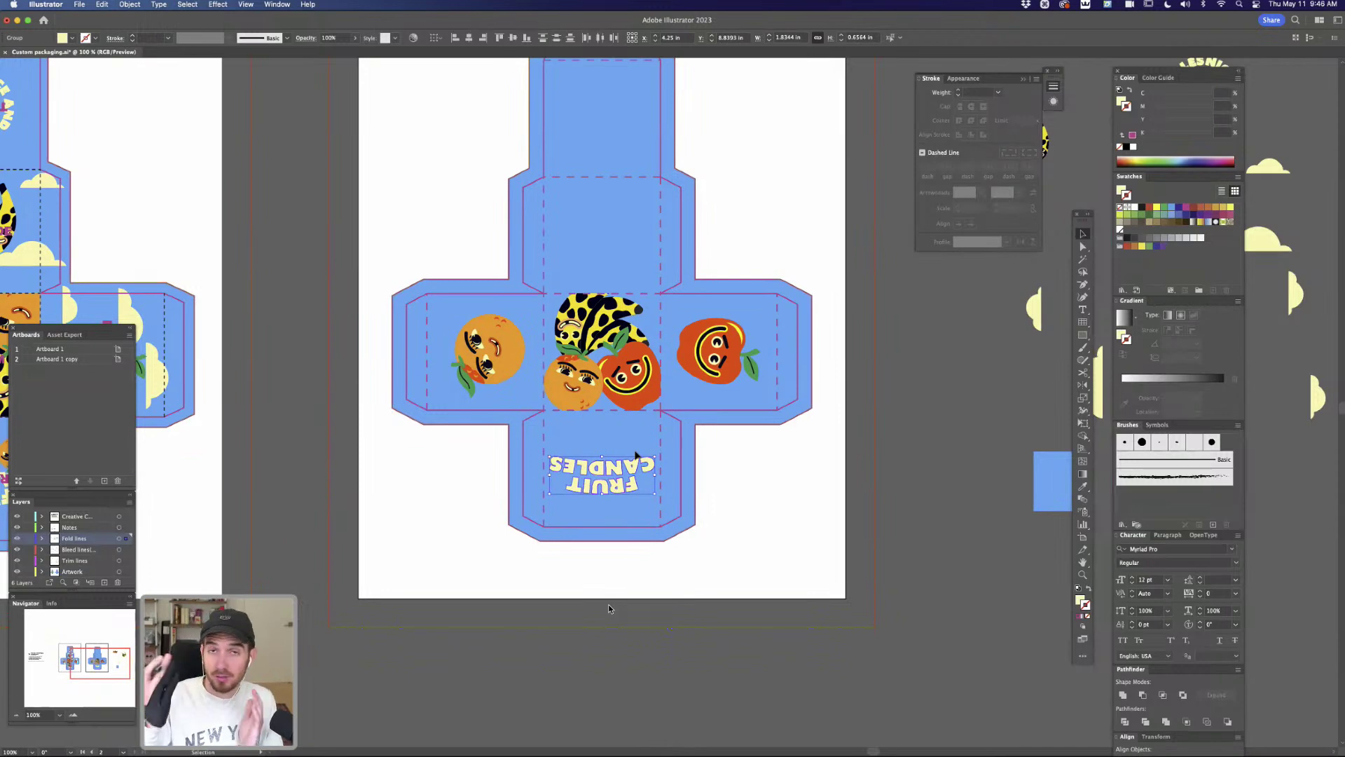
key("super+g")
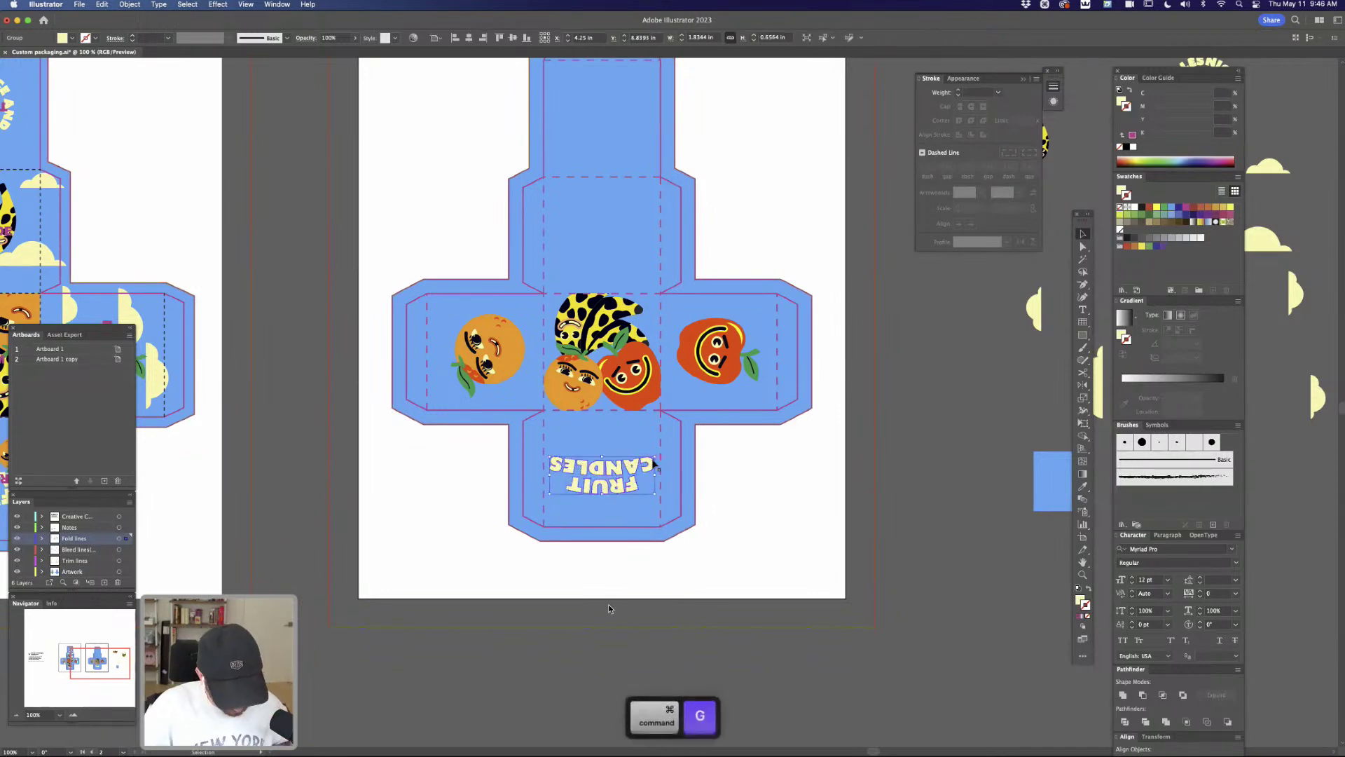
left_click_drag(649, 468, 664, 455)
left_click(839, 450)
Place the small row of three fruits upside down on the bottom panel, between the fold line and the FRUIT CANDLES title
left_click_drag(949, 366, 654, 368)
left_click_drag(721, 158, 505, 500)
left_click_drag(701, 520, 1020, 499)
left_click_drag(856, 449, 589, 456)
key("z")
left_click_drag(678, 439, 786, 385)
key("v")
Adjust the spacing between the fruit row and the FRUIT CANDLES title so the fruits' leaves overlap the lettering
left_click_drag(659, 512, 669, 581)
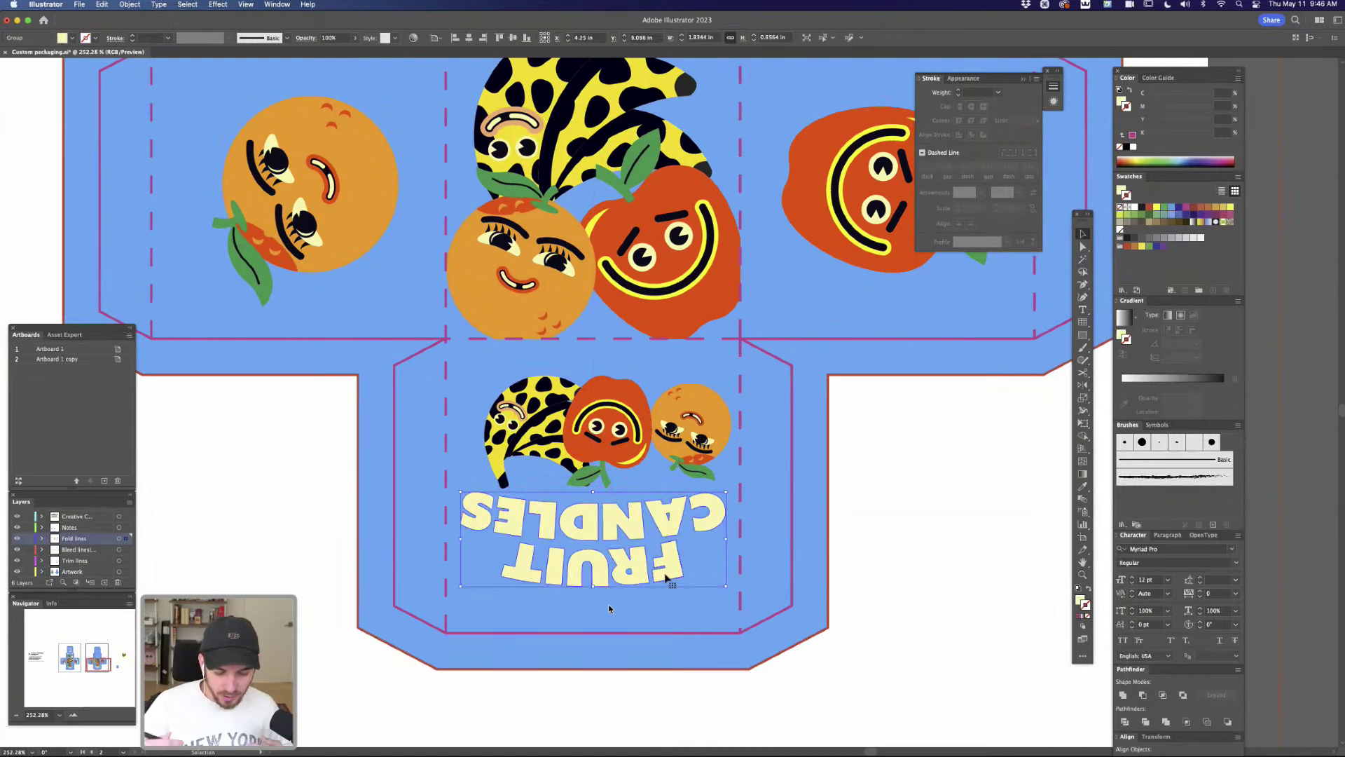
left_click_drag(714, 431, 706, 425)
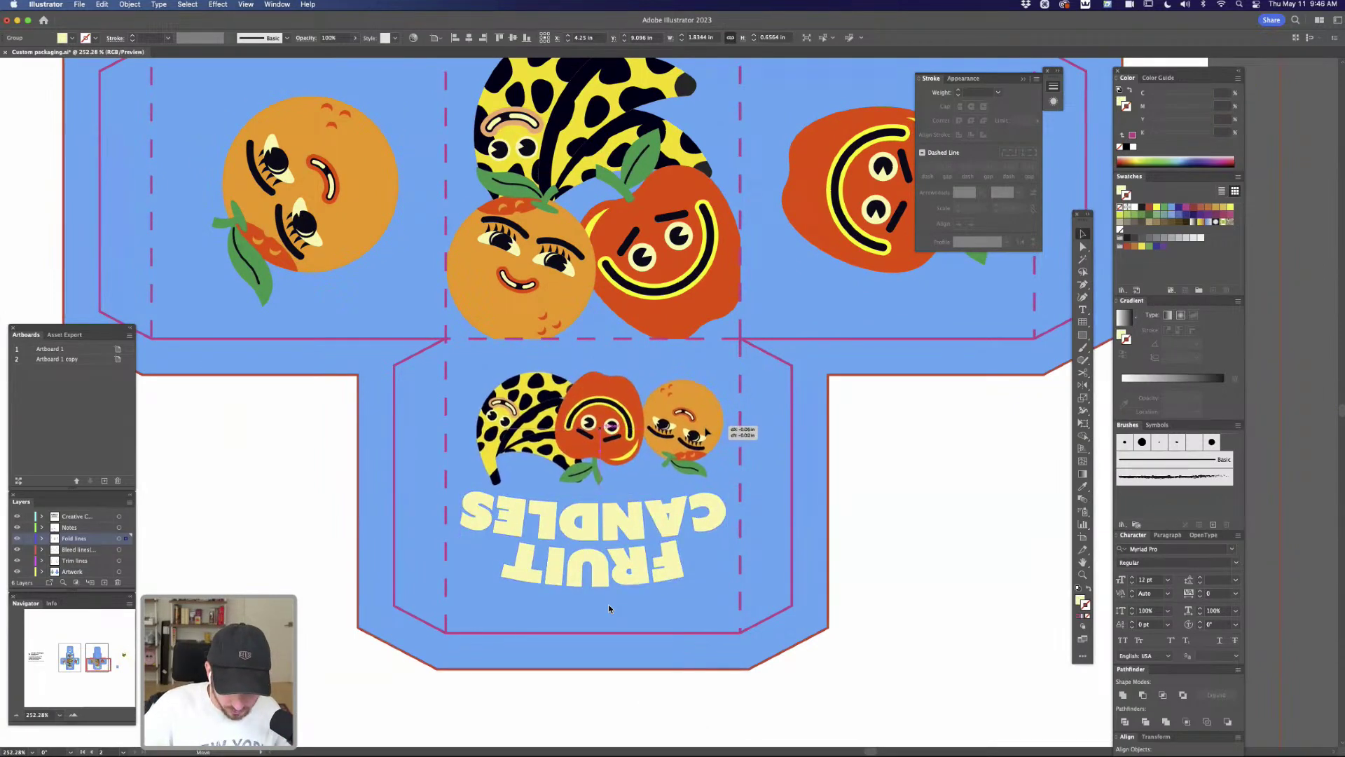
left_click_drag(711, 518, 722, 519)
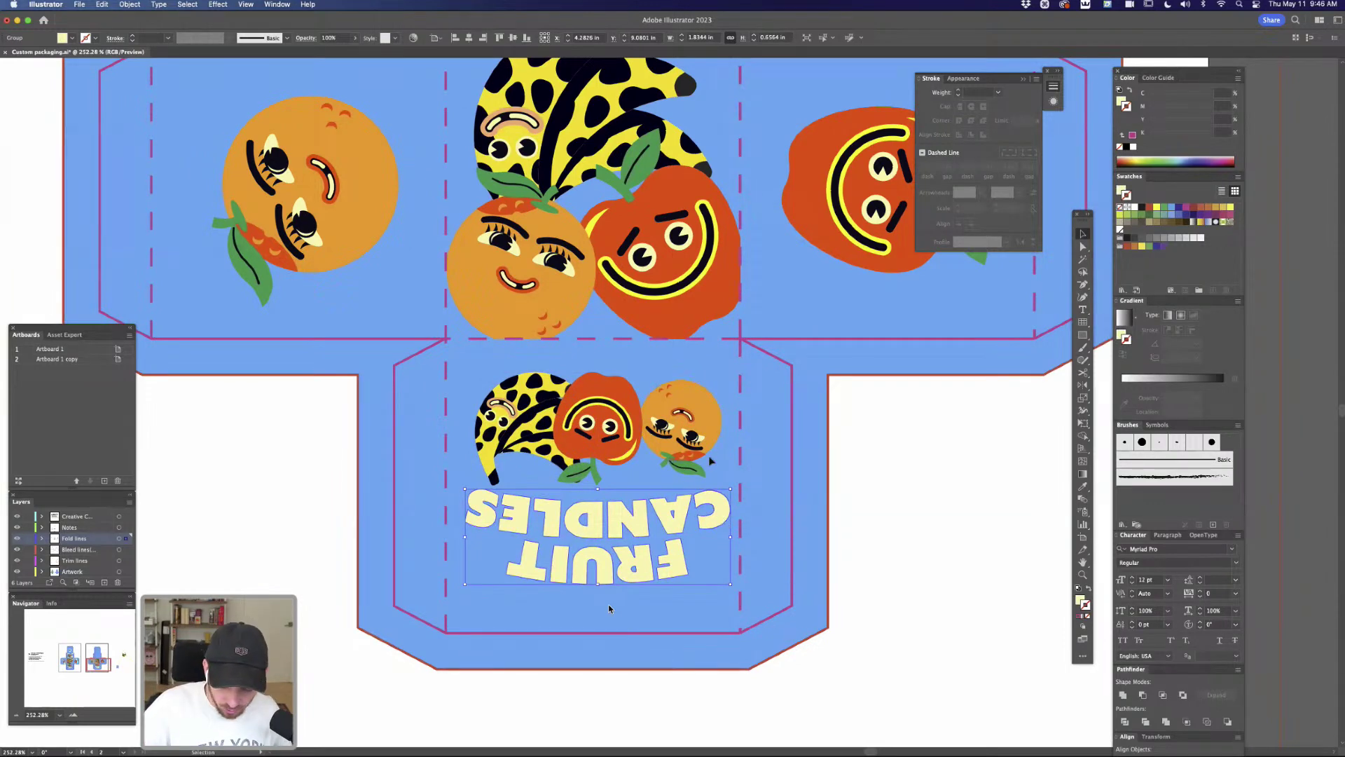
left_click_drag(702, 431, 709, 459)
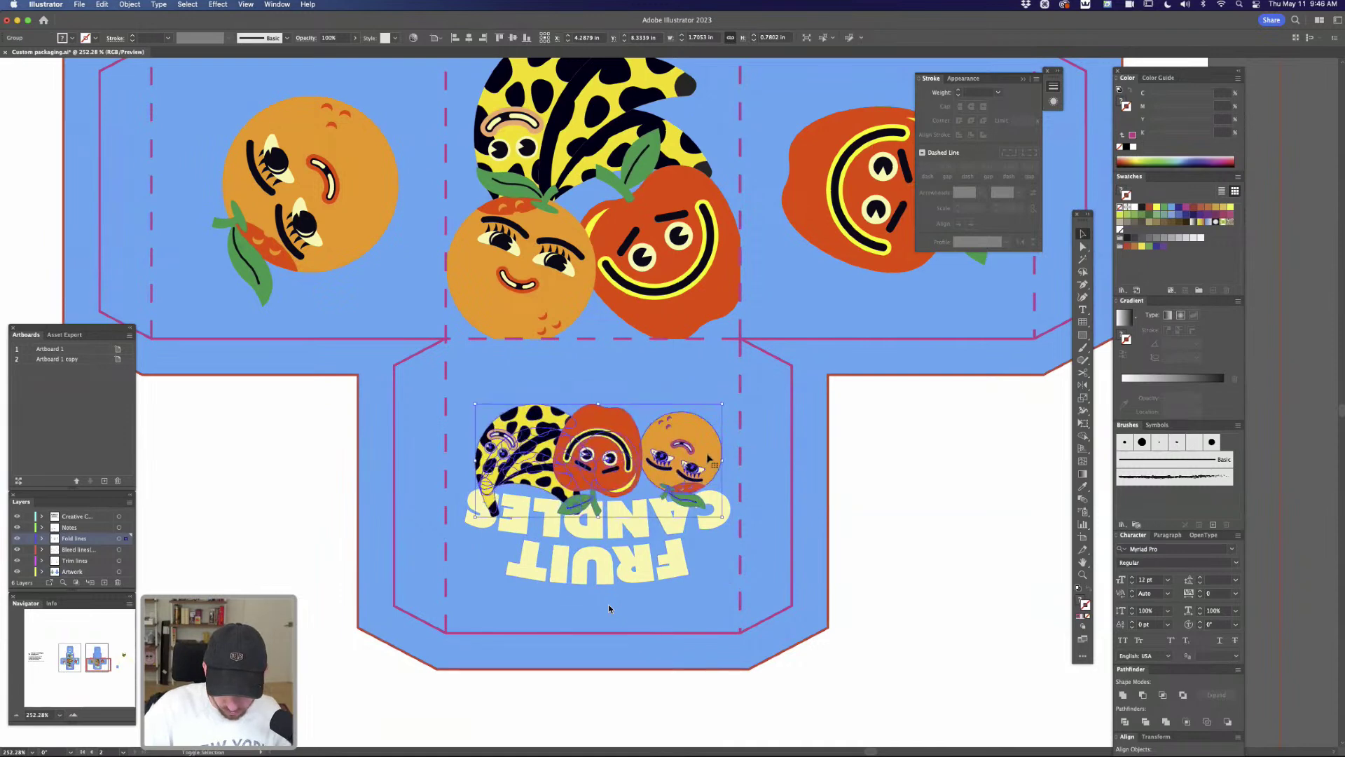
left_click(898, 468)
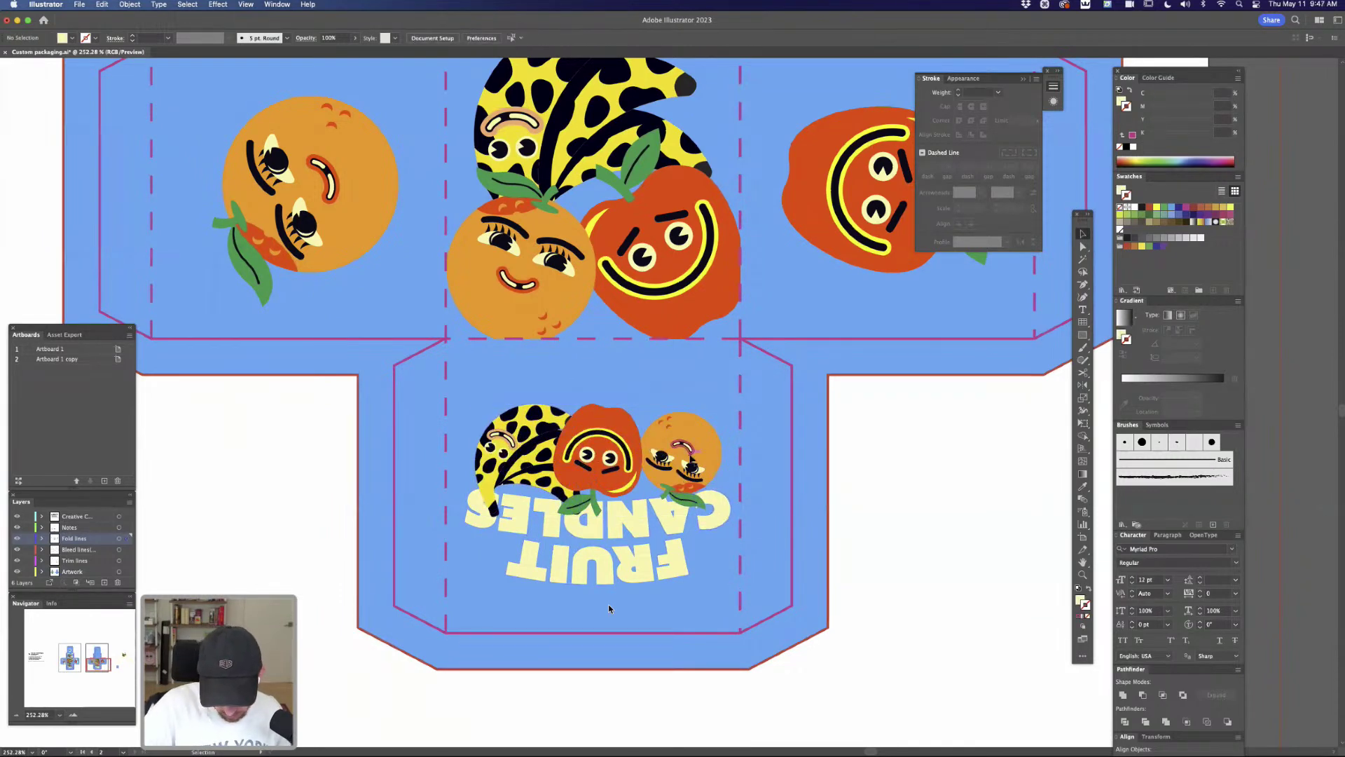
left_click_drag(692, 461, 695, 460)
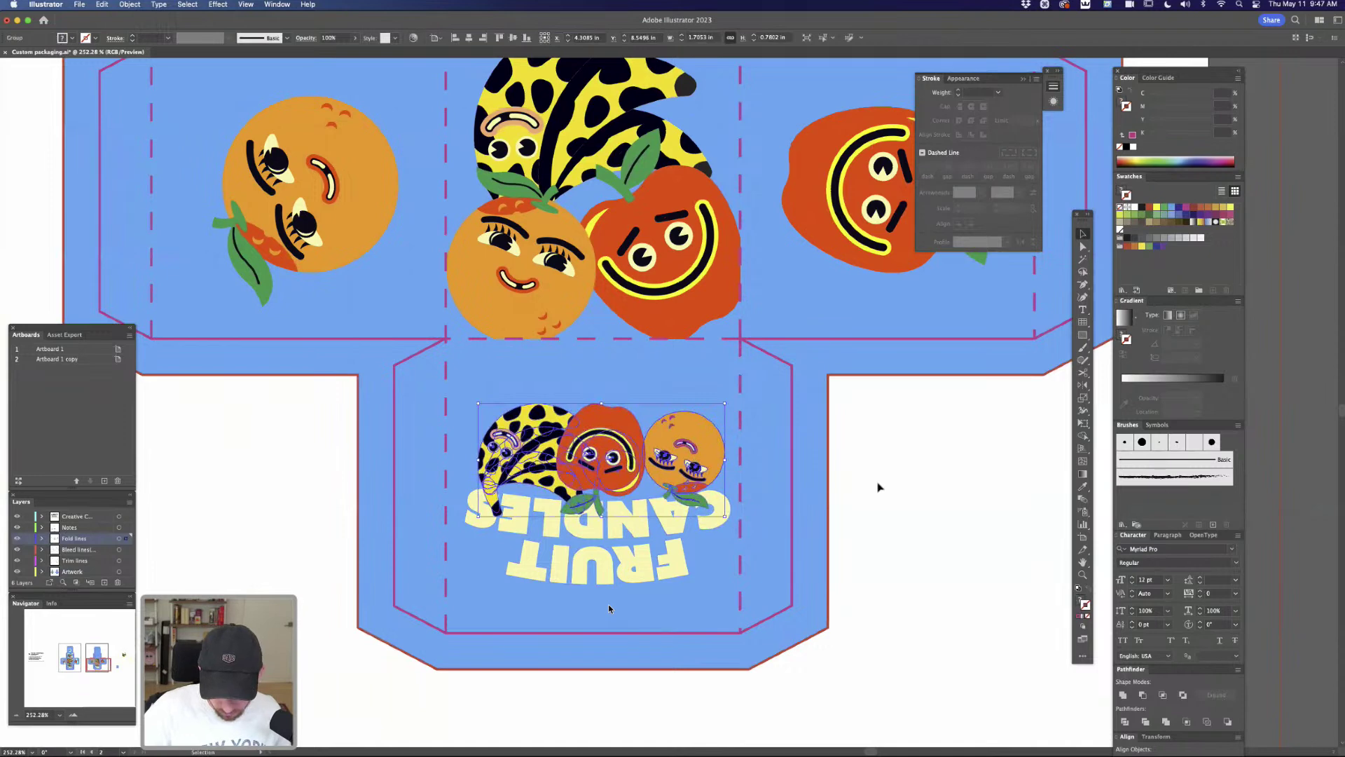
left_click_drag(712, 529, 713, 524)
left_click(609, 609)
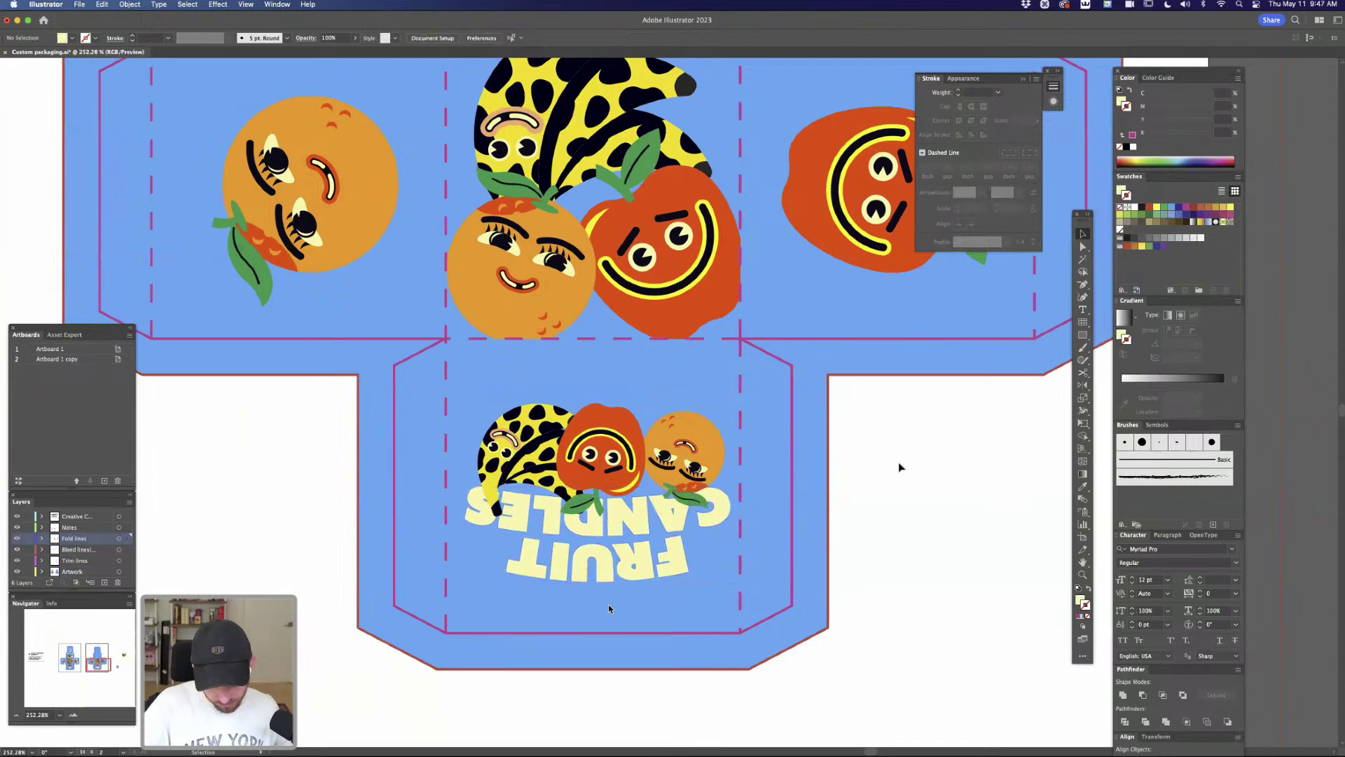
key("super+z")
Enlarge the fruit row and the FRUIT CANDLES title together slightly and recenter them on the bottom panel
left_click_drag(709, 460, 709, 456)
left_click_drag(732, 399, 734, 396)
left_click_drag(702, 466, 697, 466)
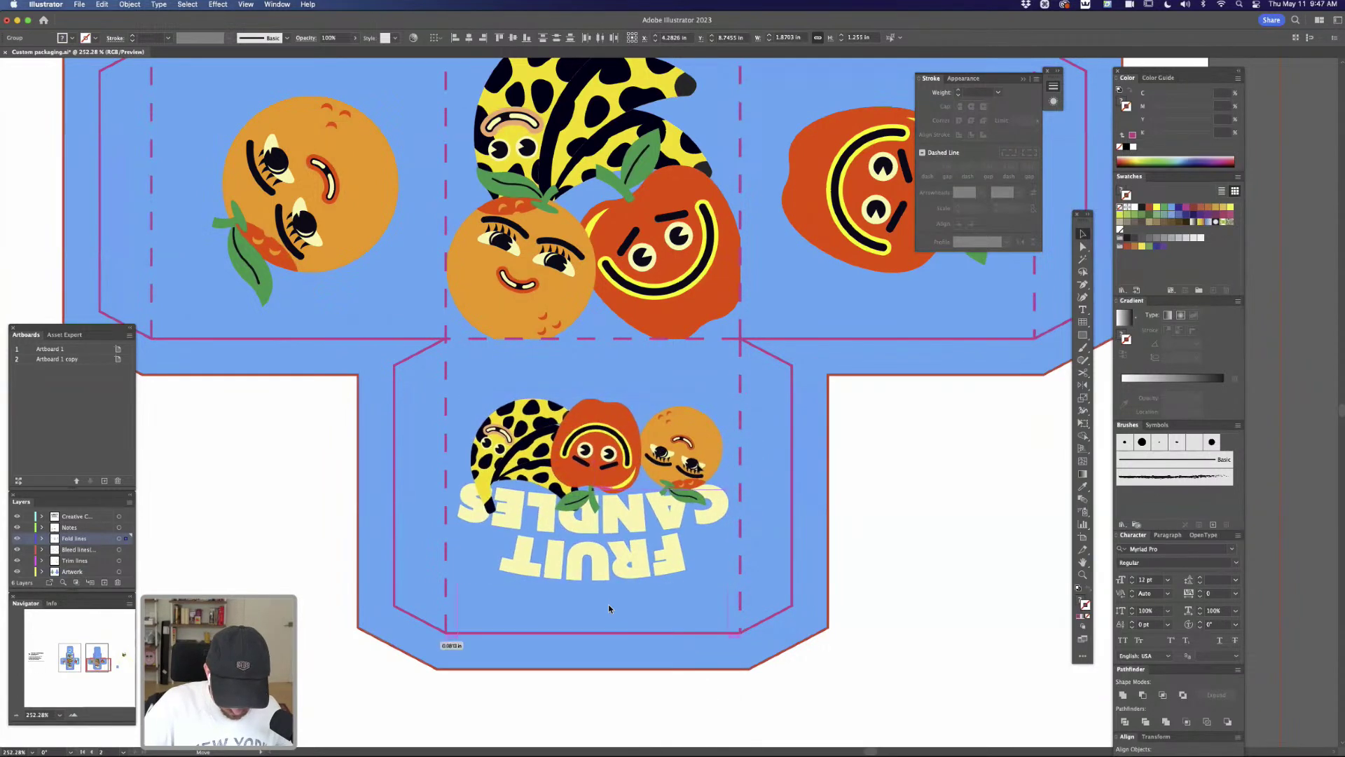
left_click_drag(609, 609, 609, 609)
left_click(884, 469)
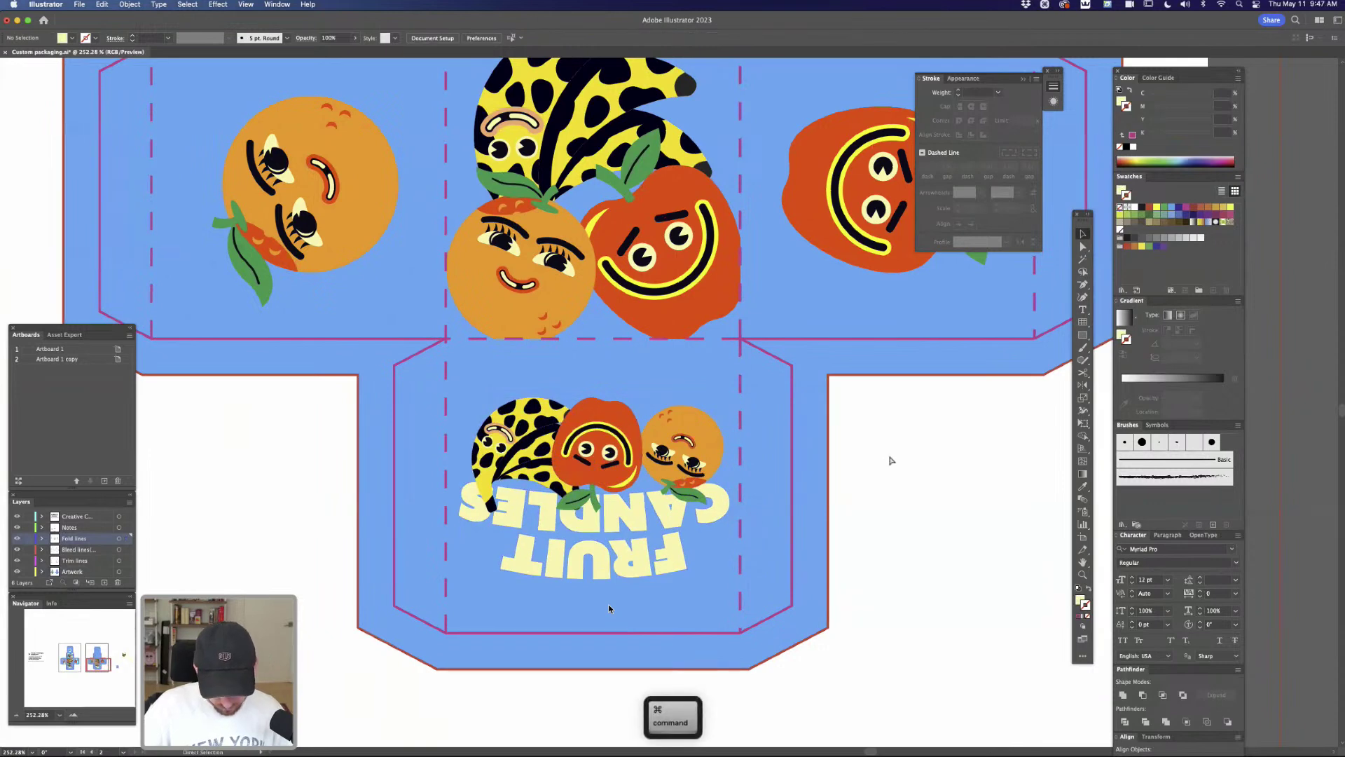
Move the loose banana character onto the panel directly above the central fruit group
key("super+minus")
key("super+minus")
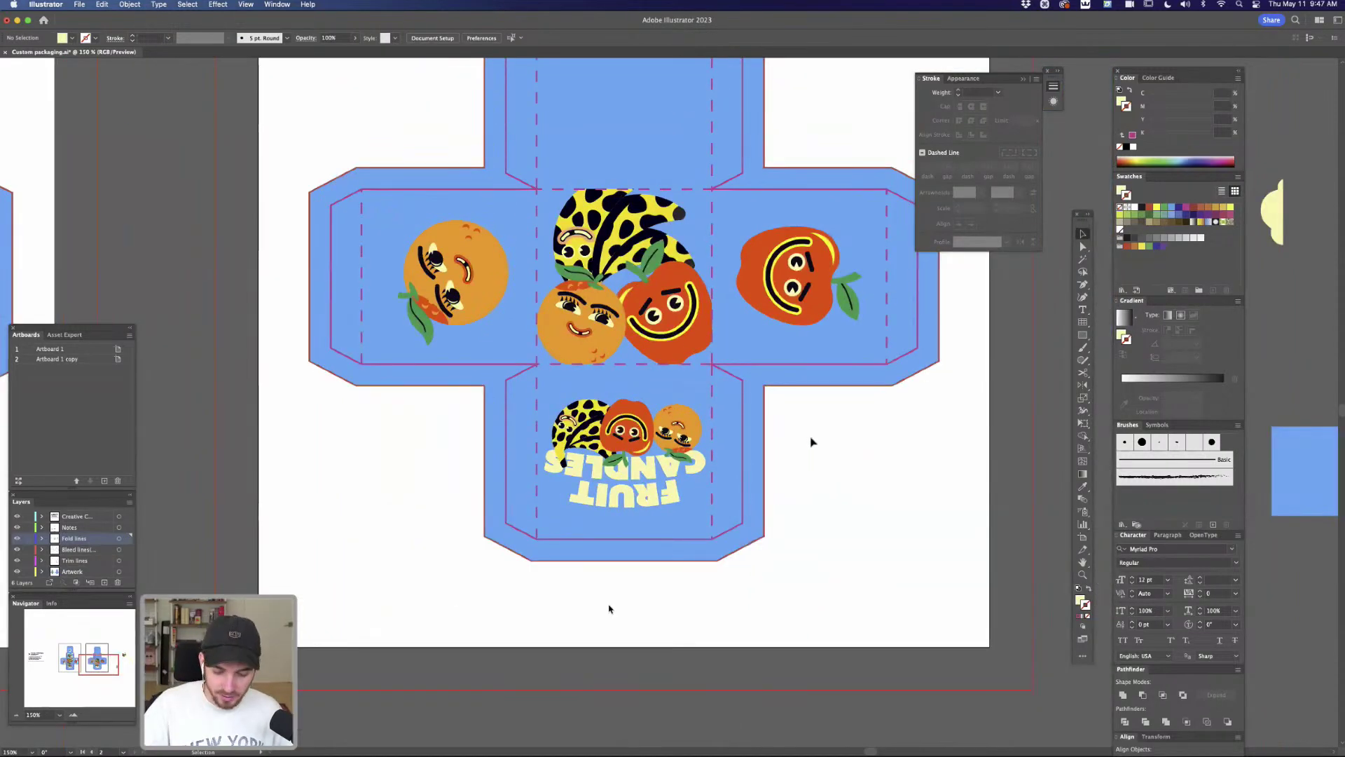
key("super+minus")
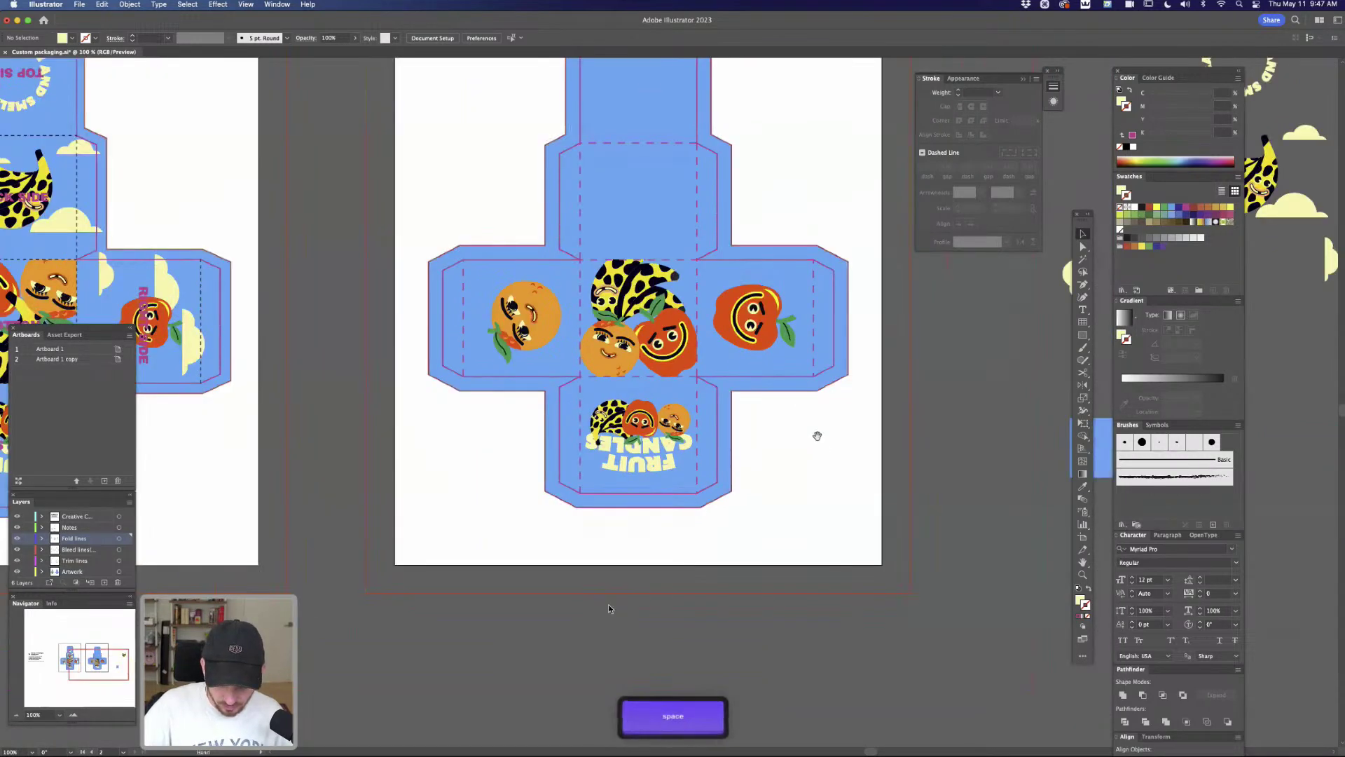
key("super+minus")
left_click_drag(817, 448, 774, 518)
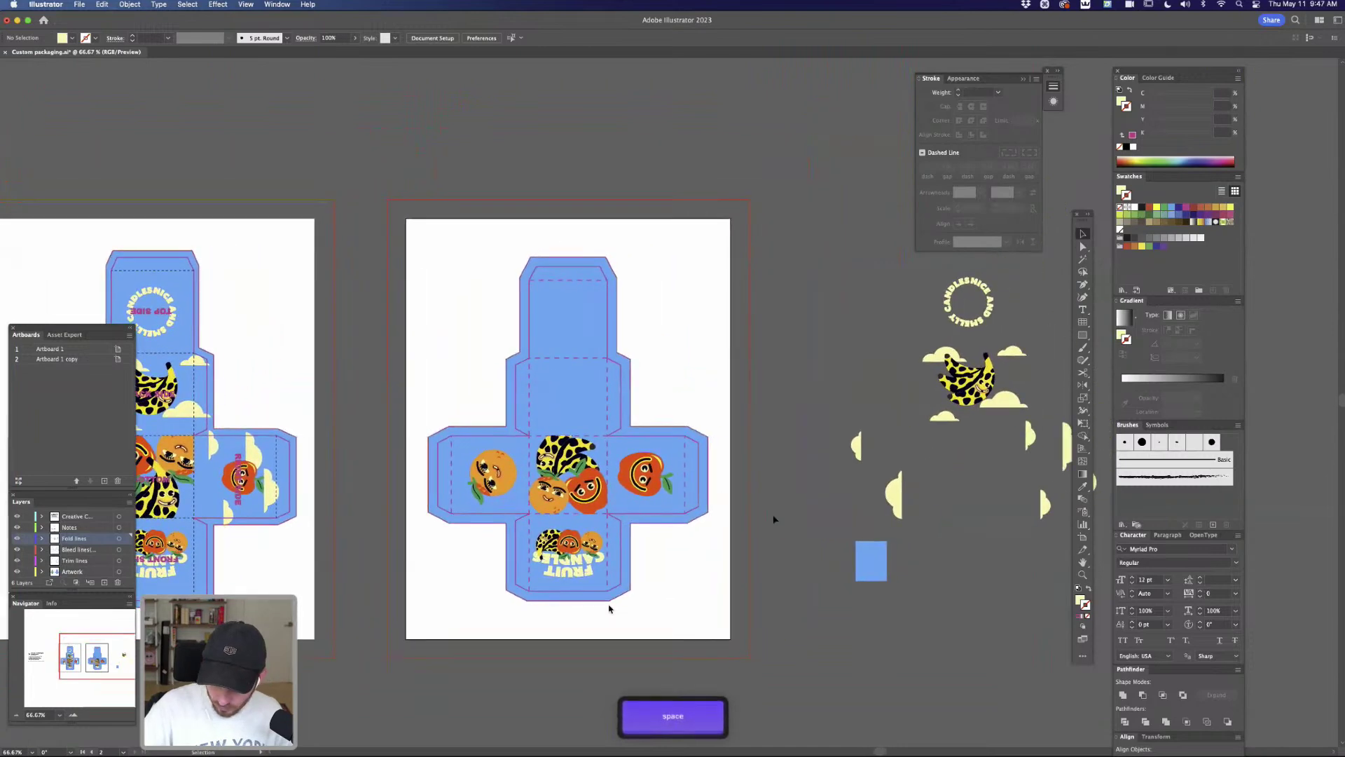
left_click_drag(984, 381, 593, 402)
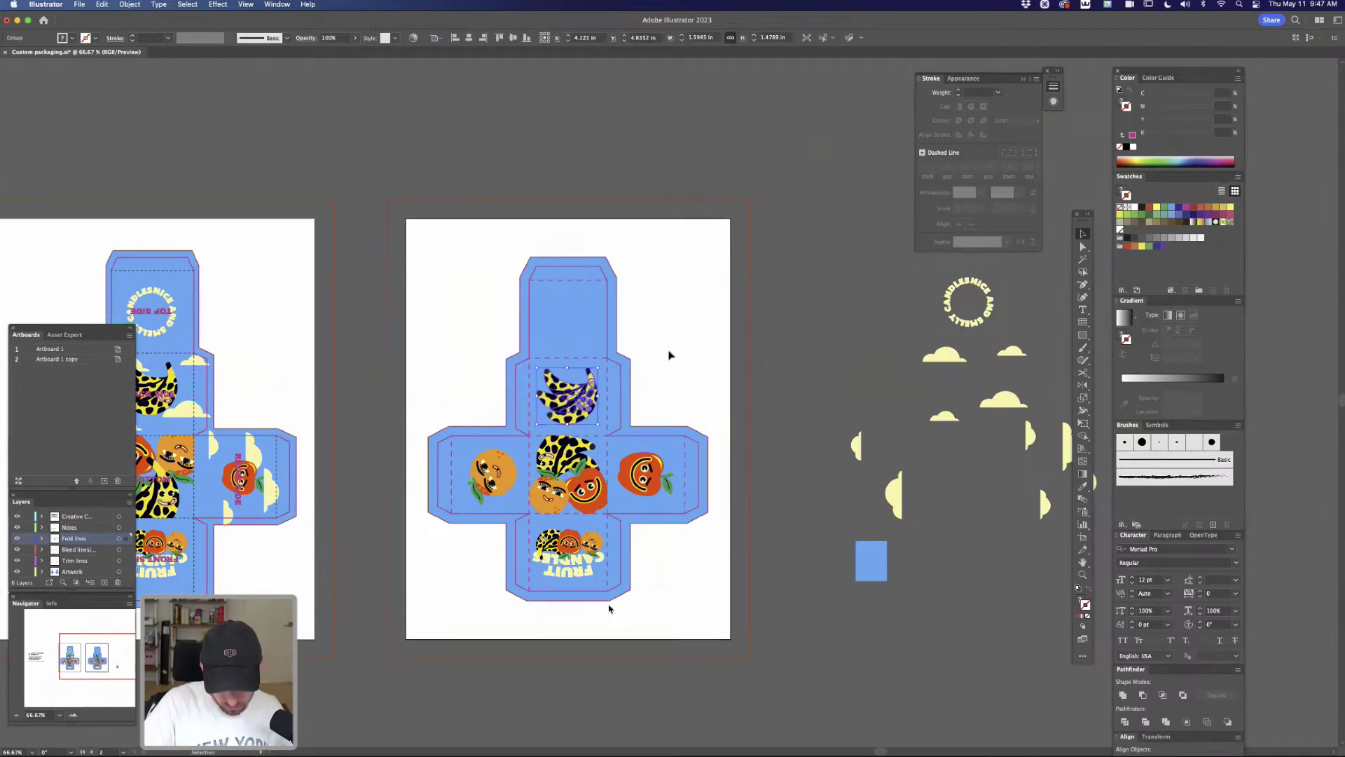
left_click(670, 377)
Draw an area text frame of placeholder text about 1.6 by 1.45 in over the banana on its panel
key("space")
left_click_drag(671, 377, 804, 342)
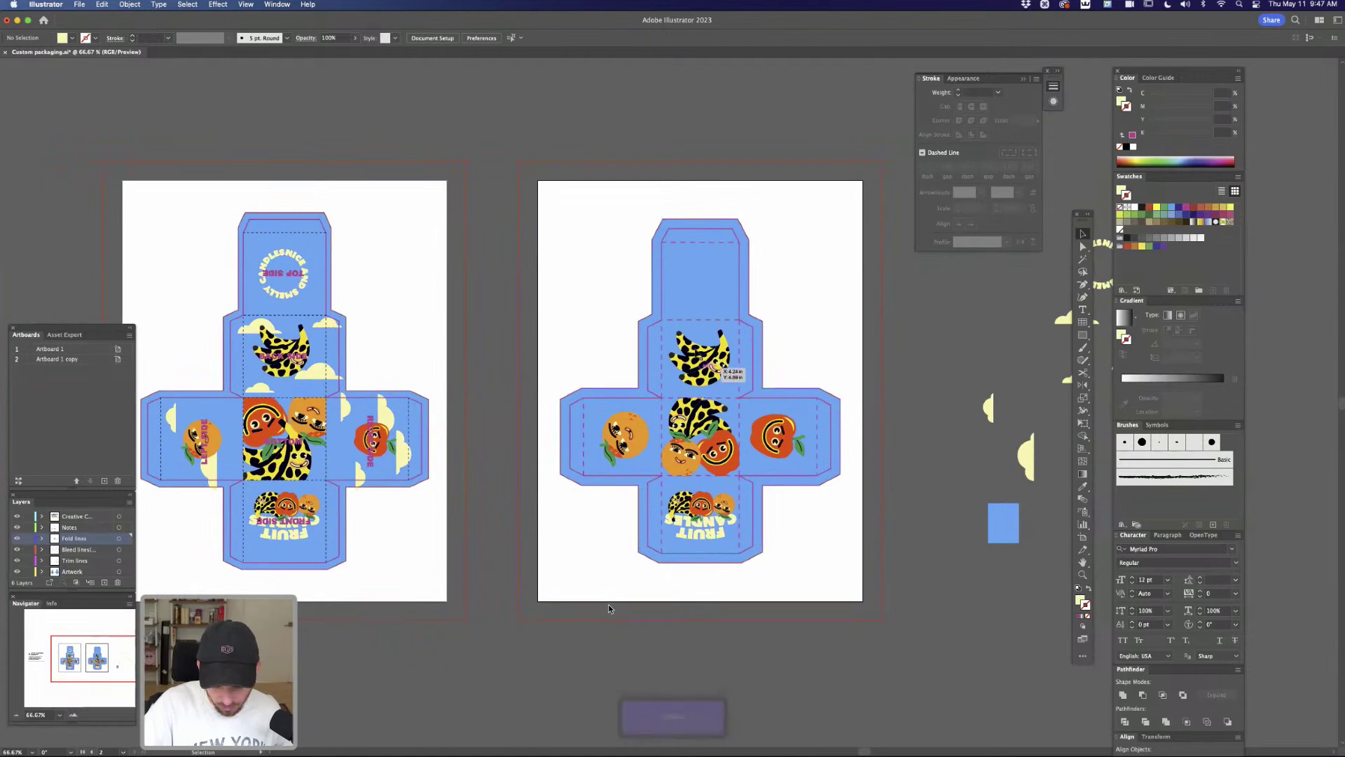
key("super+equal")
key("super+equal")
key("space")
left_click_drag(906, 318, 784, 404)
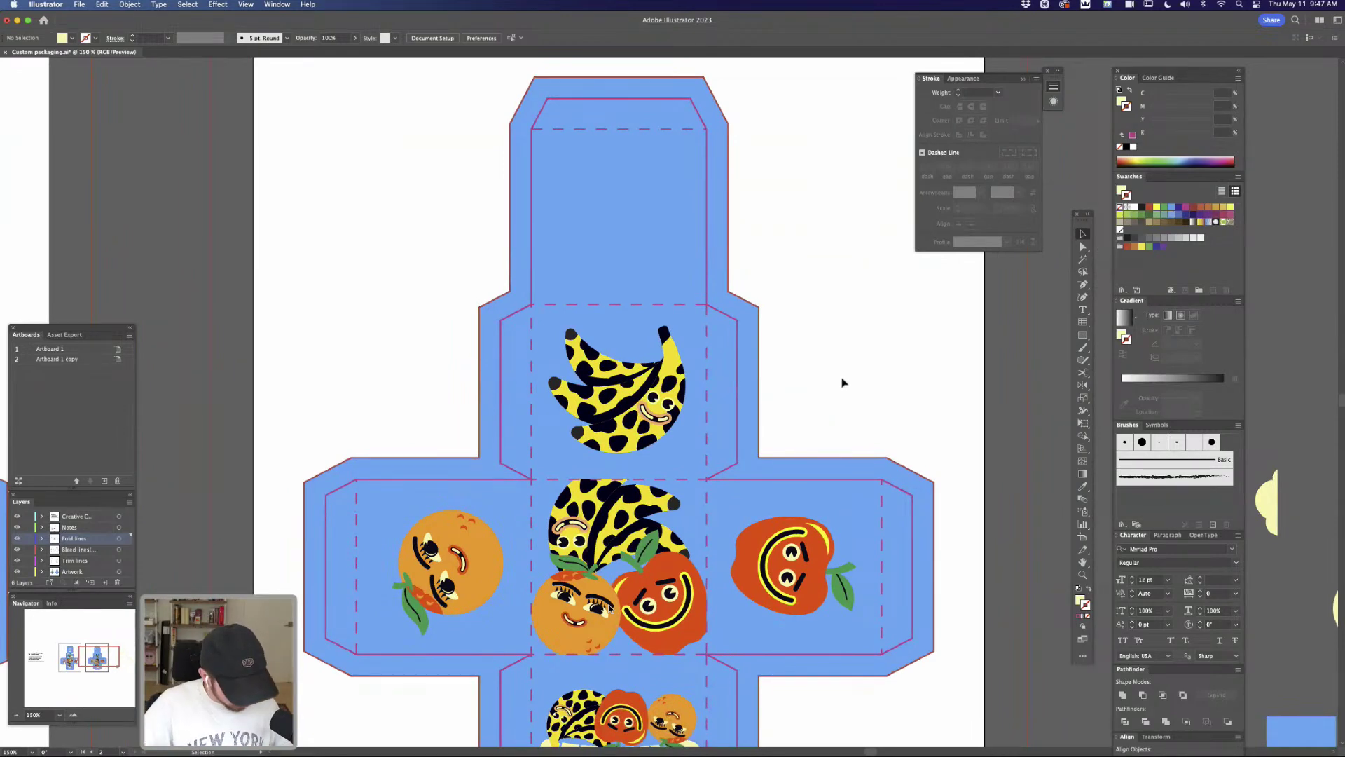
key("t")
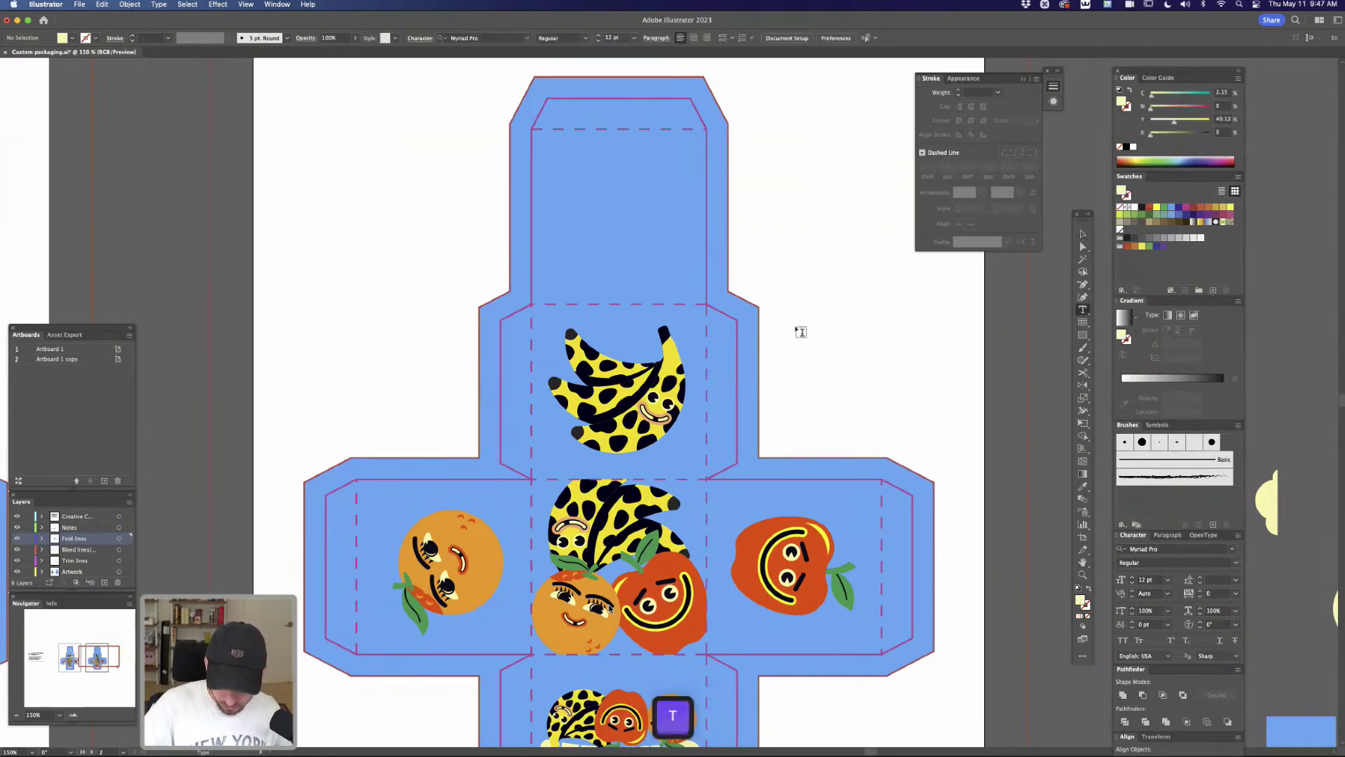
left_click_drag(557, 327, 701, 451)
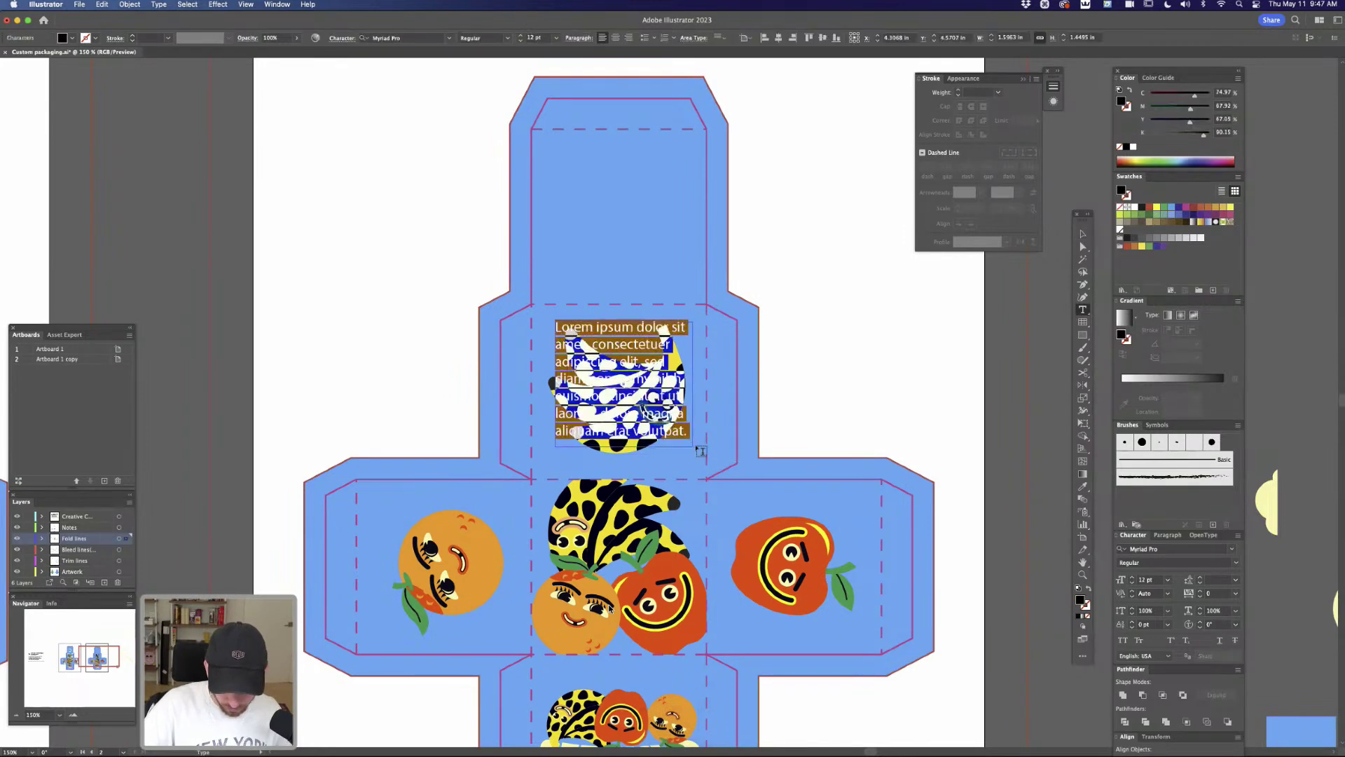
Format the placeholder text in Arial Black at 10 pt with 11 pt leading, and turn off hyphenation
left_click(1228, 546)
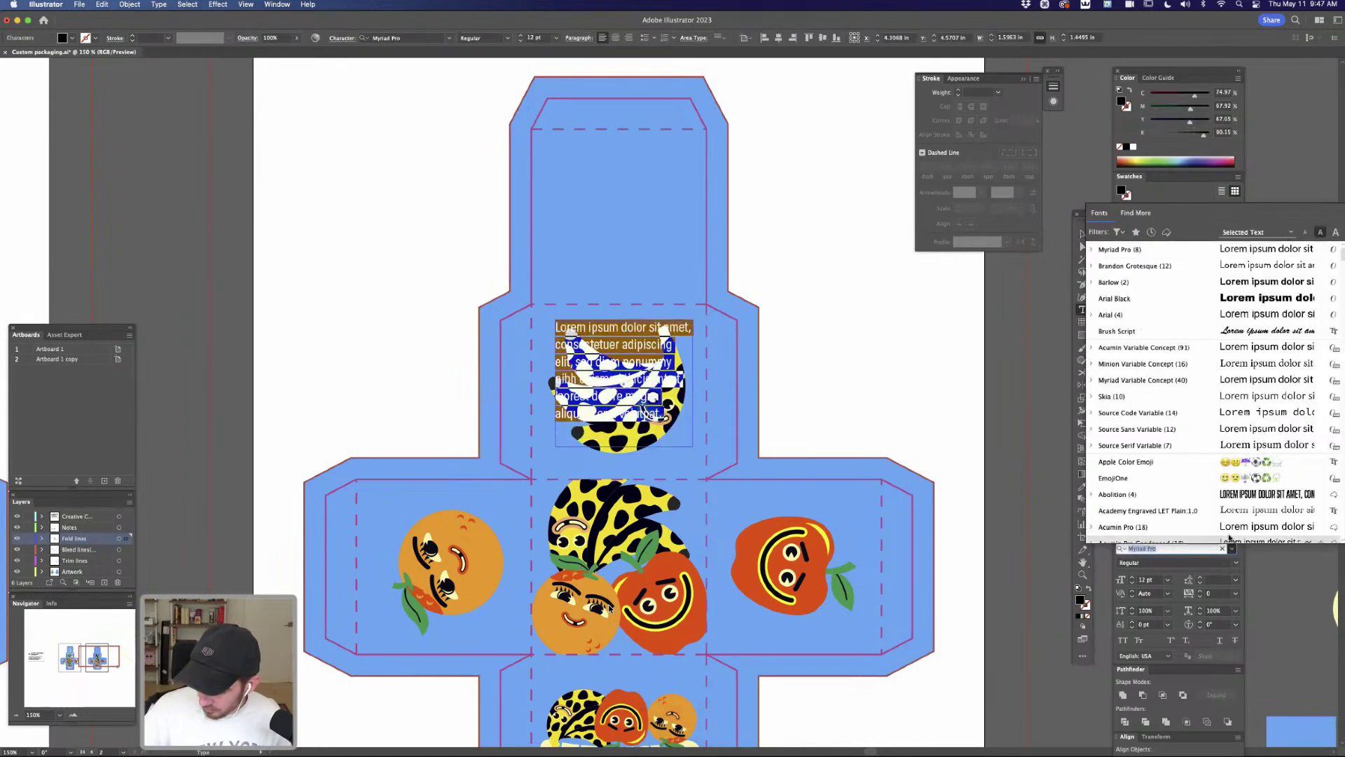
left_click(1238, 300)
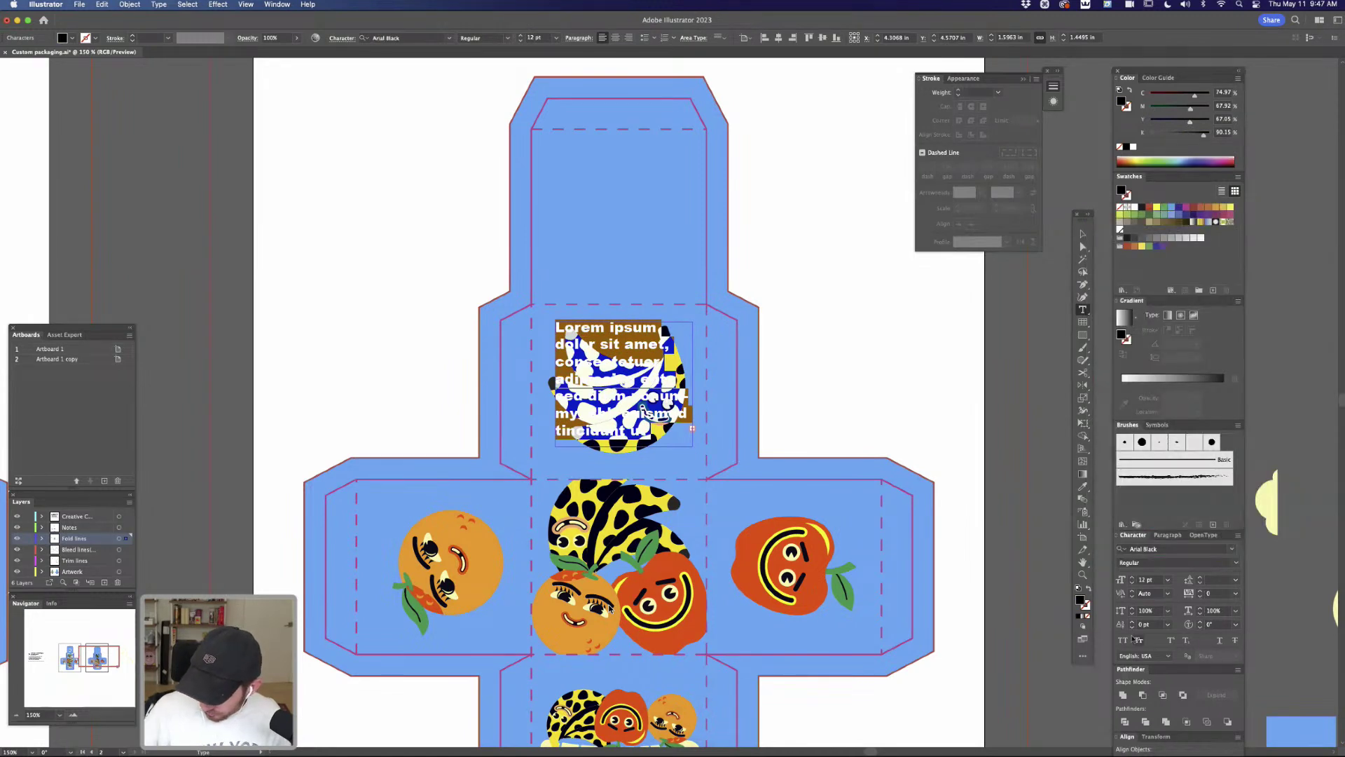
left_click(1200, 584)
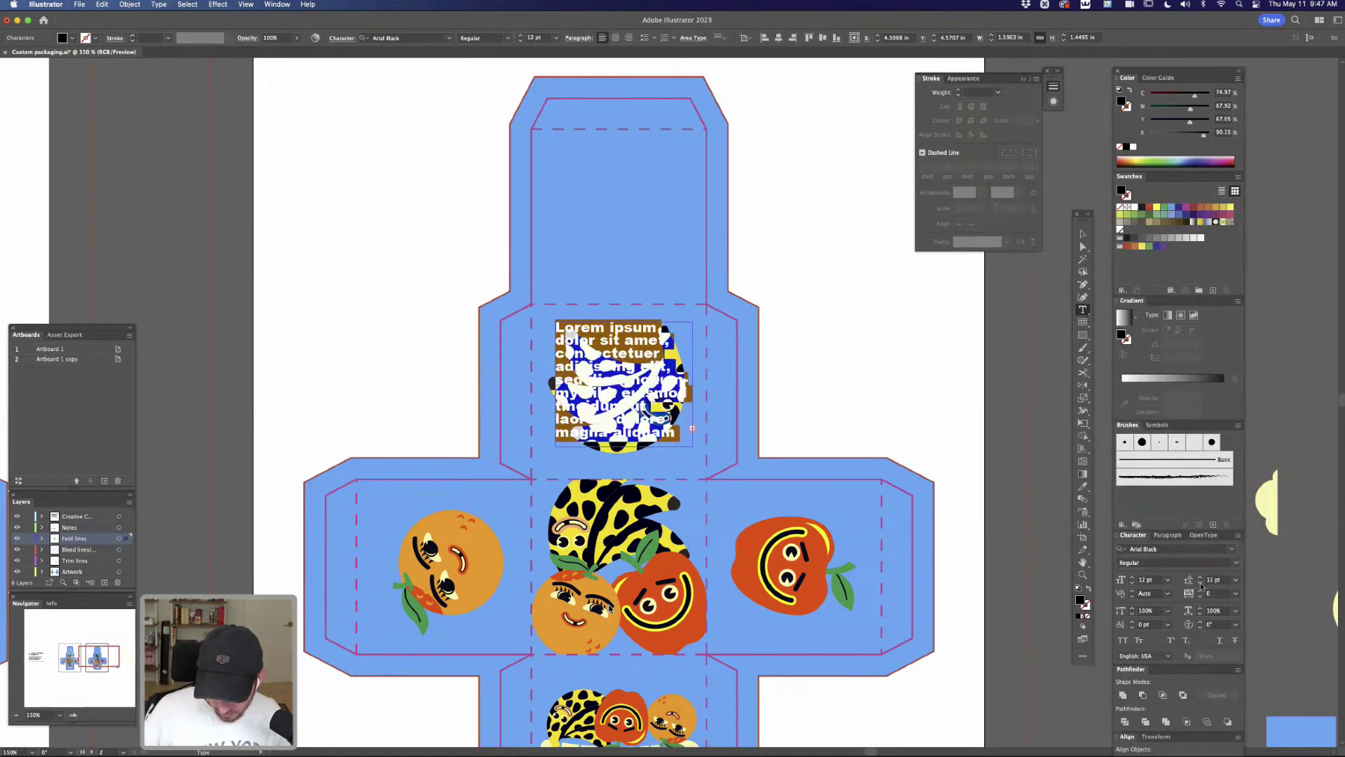
left_click(1133, 583)
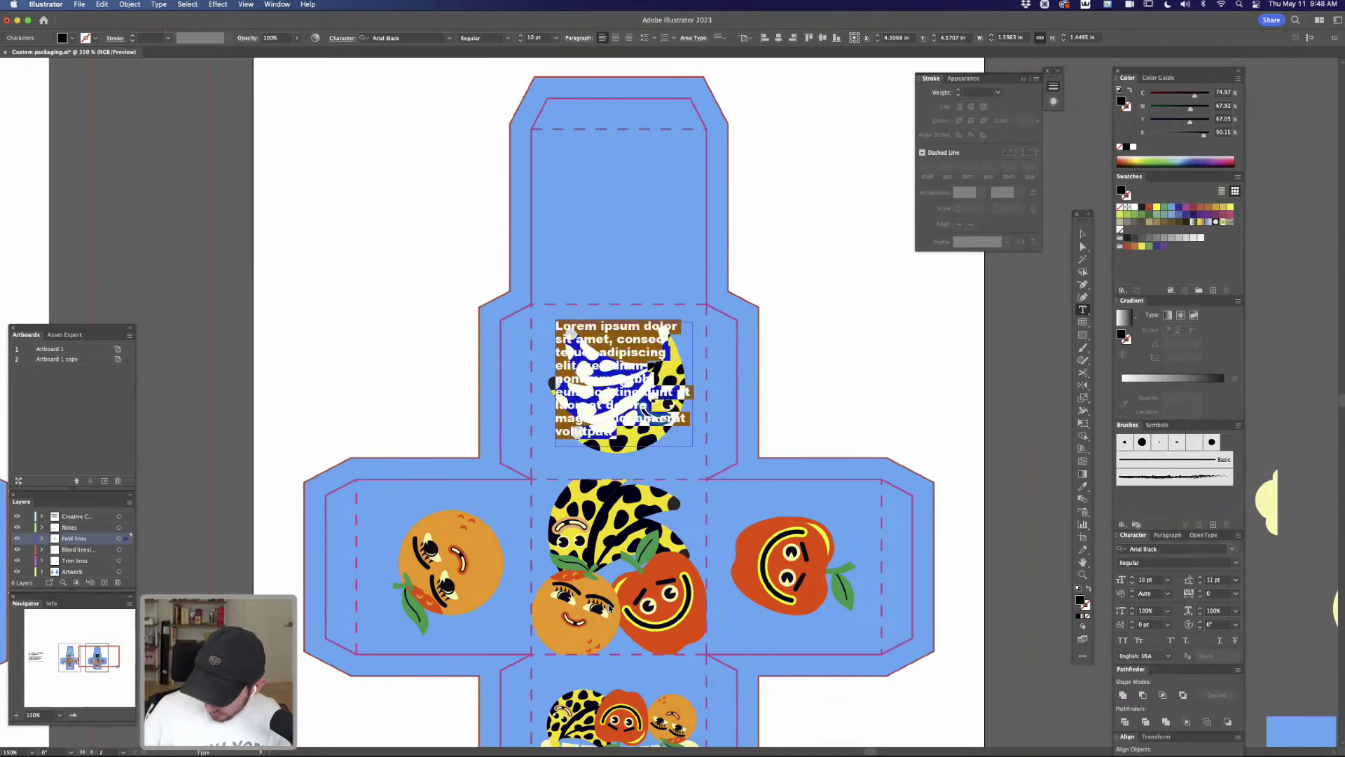
left_click(1167, 535)
left_click(1119, 635)
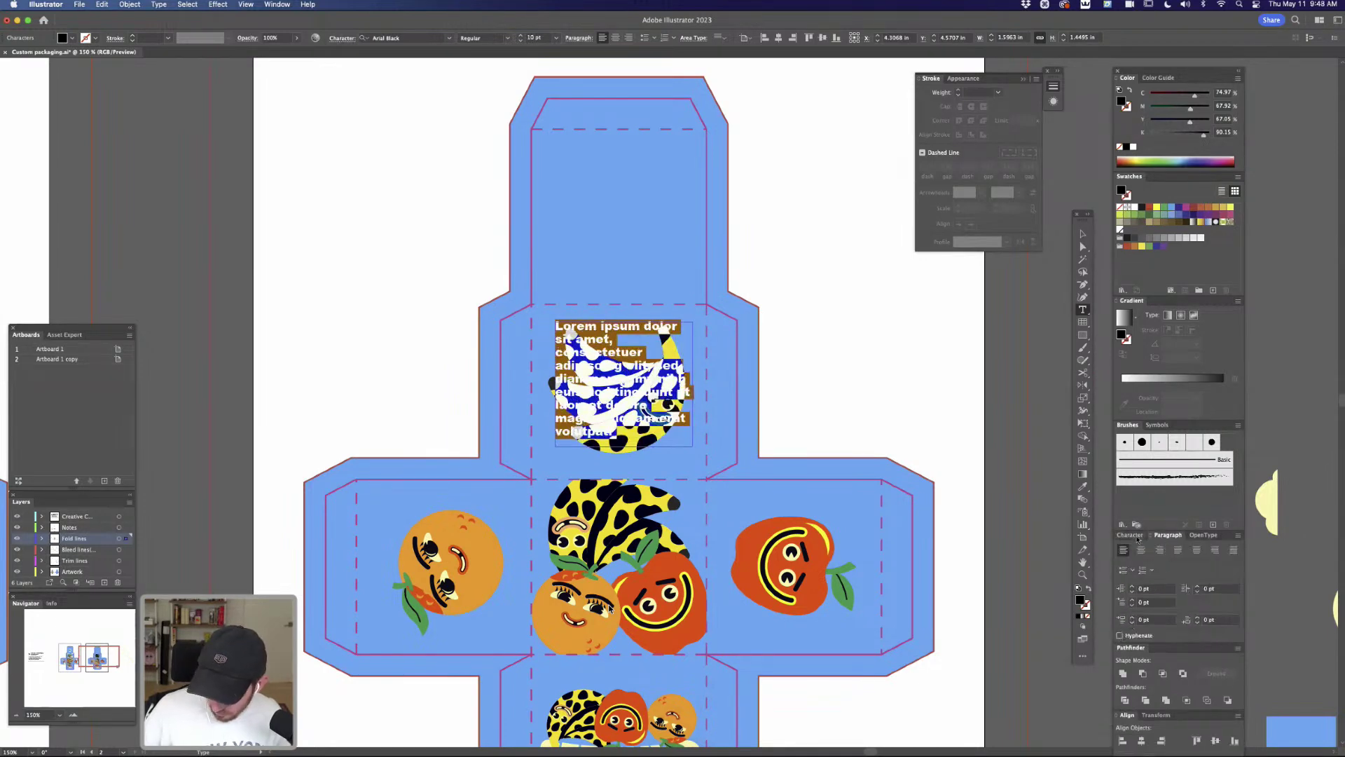
left_click(1125, 535)
key("Escape")
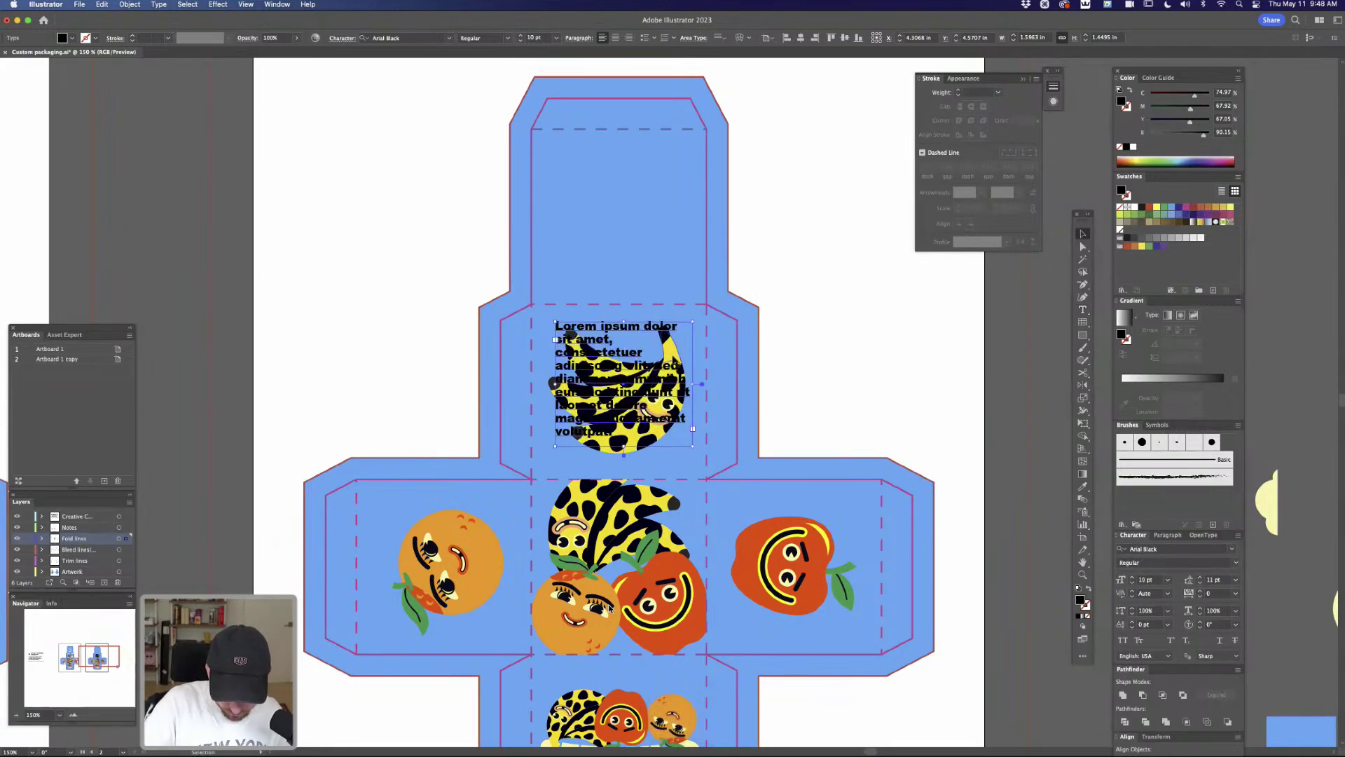
Lower the opacity of the banana character so it sits as a faded backdrop behind the placeholder text
left_click(672, 355)
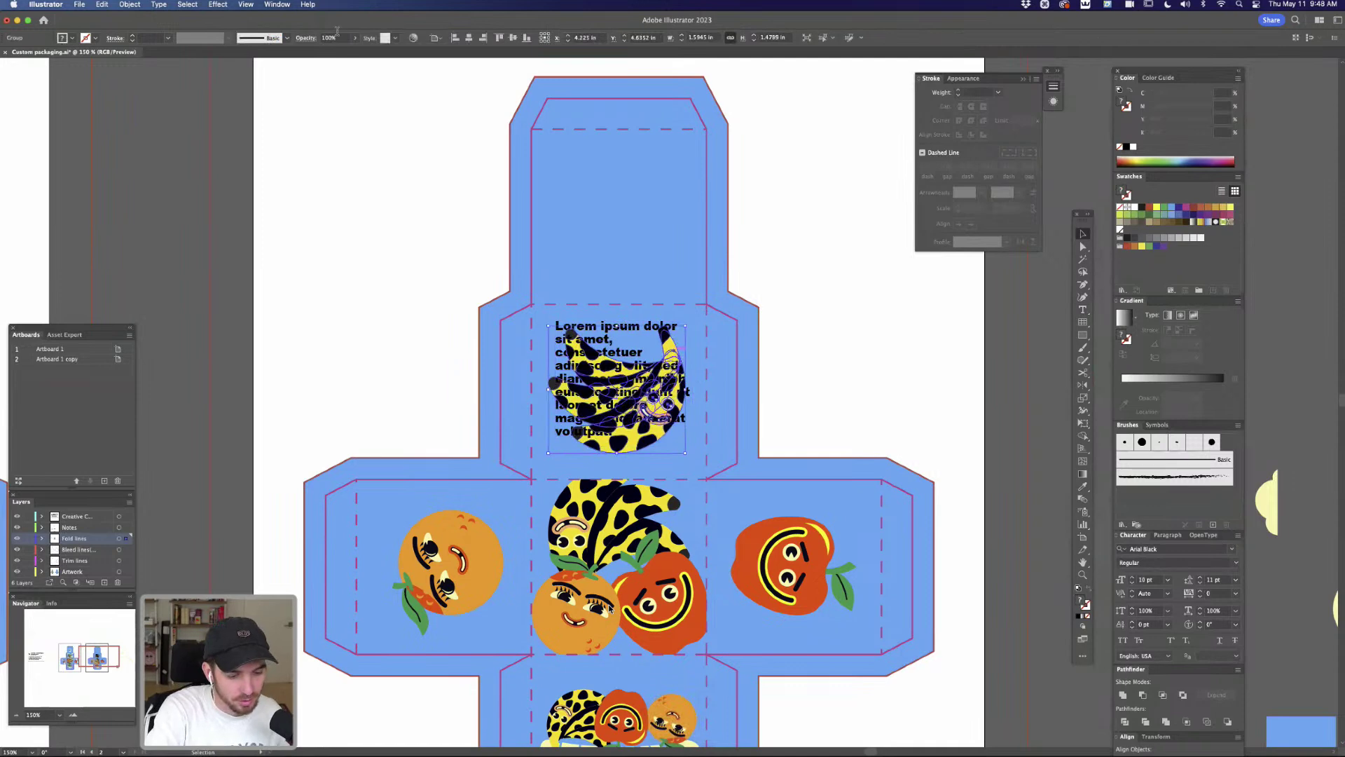
left_click(349, 38)
left_click_drag(330, 53, 322, 50)
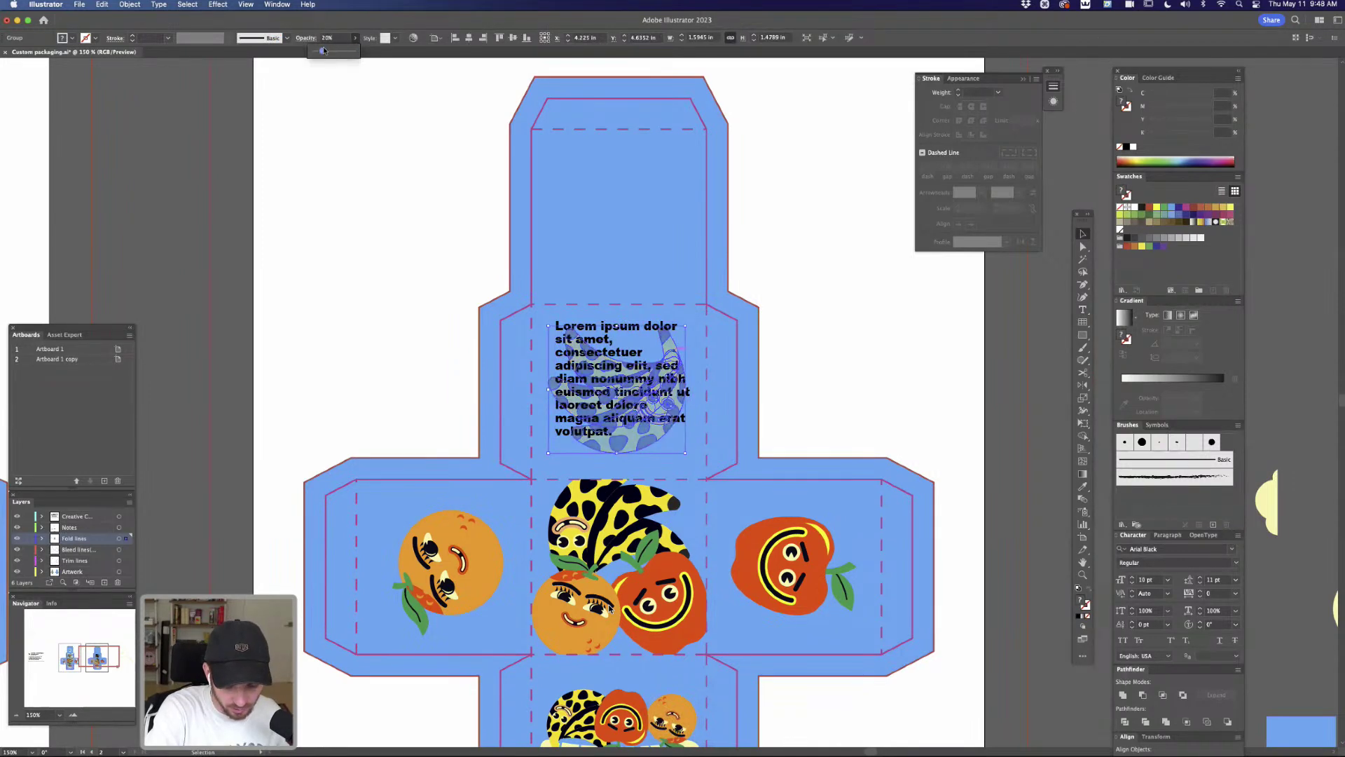
left_click(826, 291)
Set the fill of the placeholder text over the banana to white
left_click(658, 335)
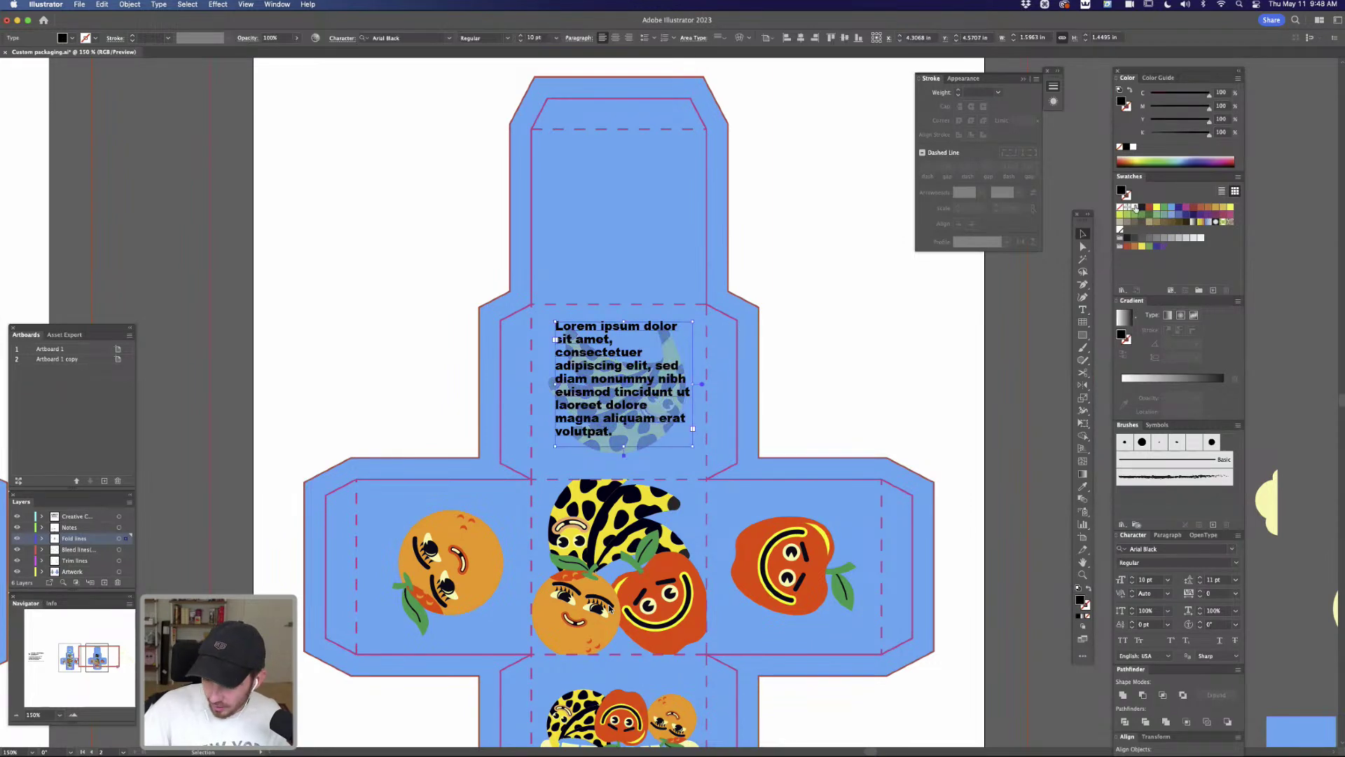
left_click(1134, 207)
left_click(805, 325)
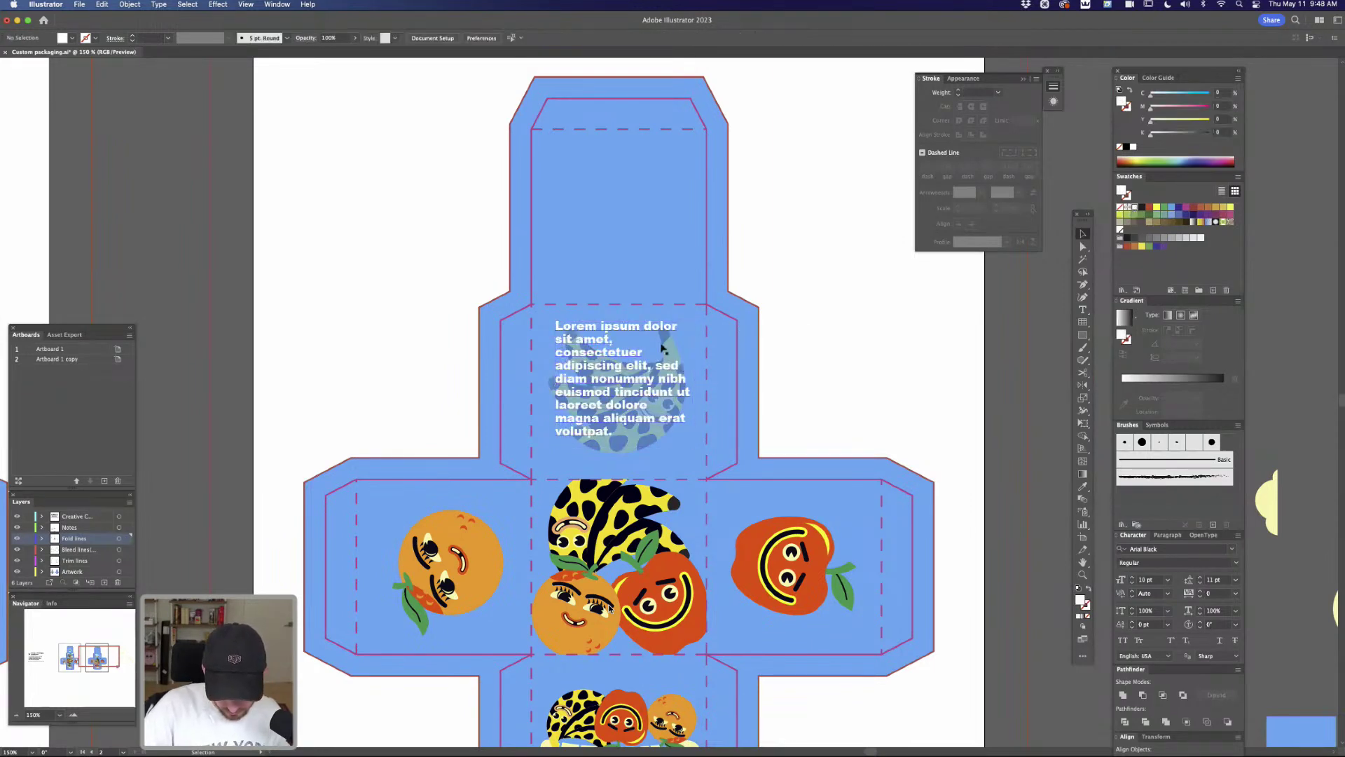
Shift and widen the placeholder text frame on its panel, and turn the faded banana upright behind it
left_click_drag(663, 331, 664, 340)
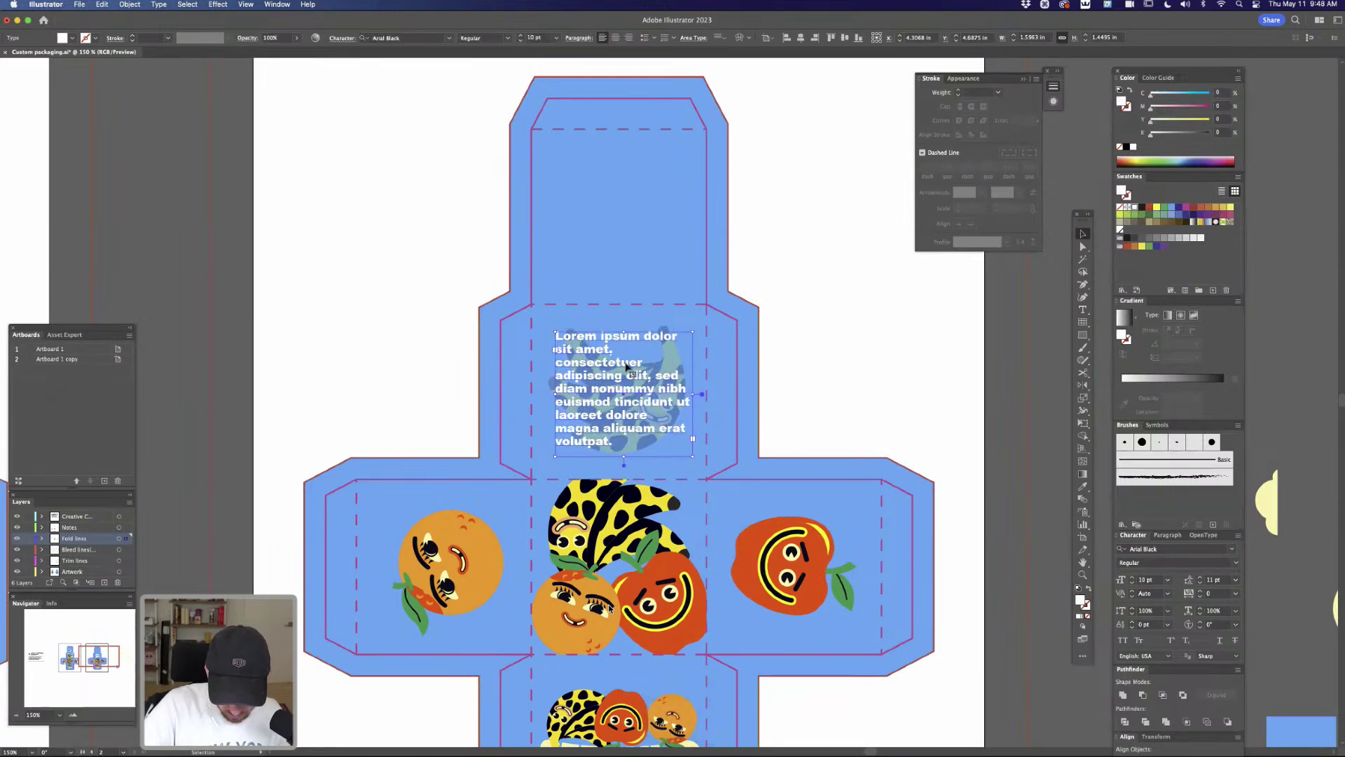
key("Escape")
left_click_drag(694, 396, 666, 392)
left_click(841, 318)
left_click(841, 303)
Copy the words "Lorem ipsum" from the placeholder paragraph and paste them as a separate text label beside the bottom panel
key("space")
left_click_drag(873, 394, 842, 304)
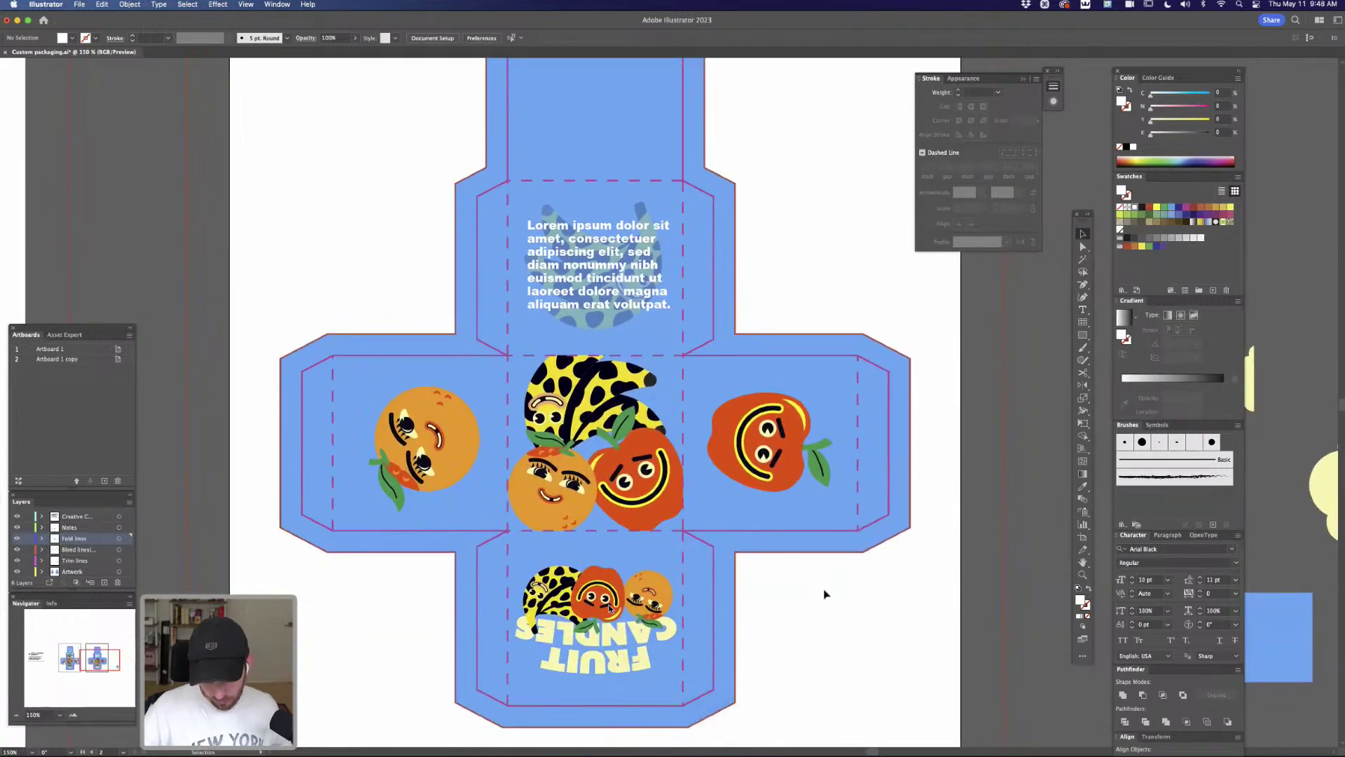
key("t")
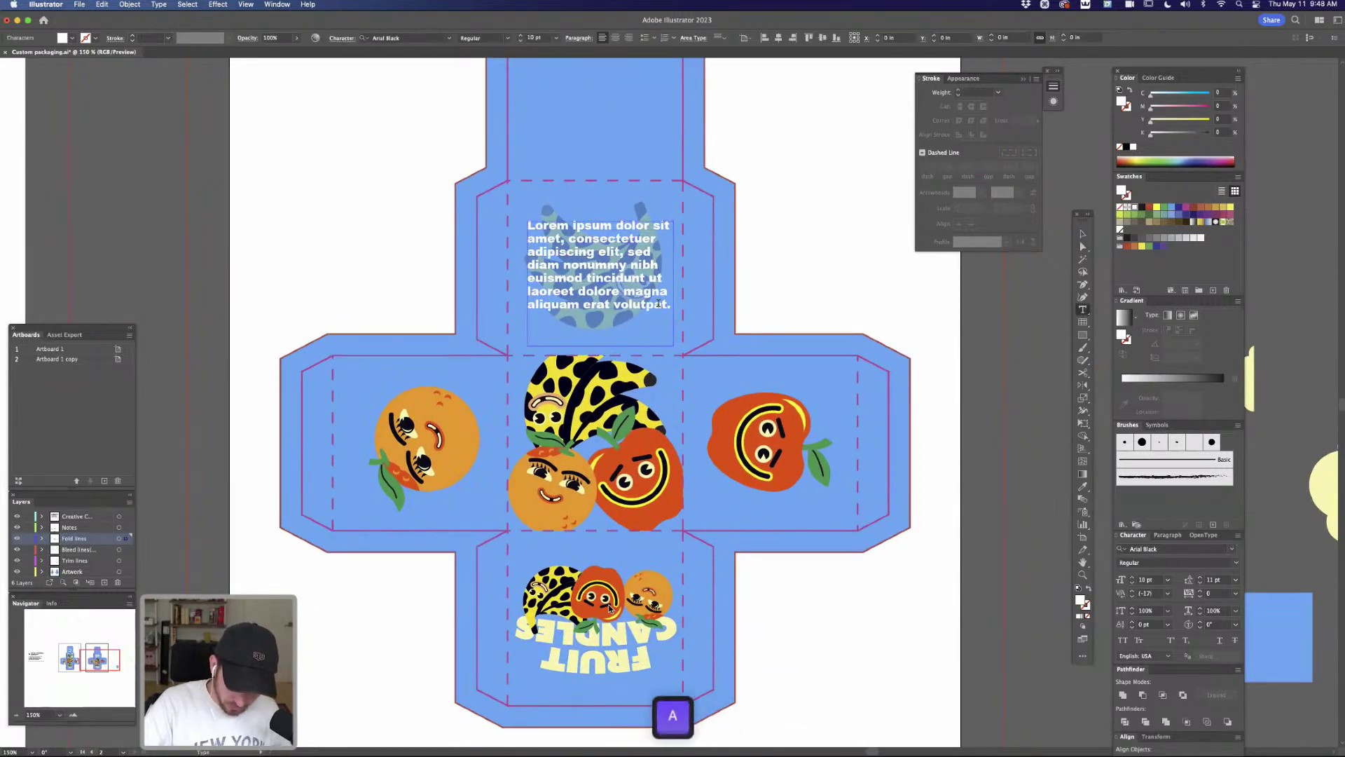
left_click(614, 303)
left_click_drag(529, 225, 623, 219)
key("super+c")
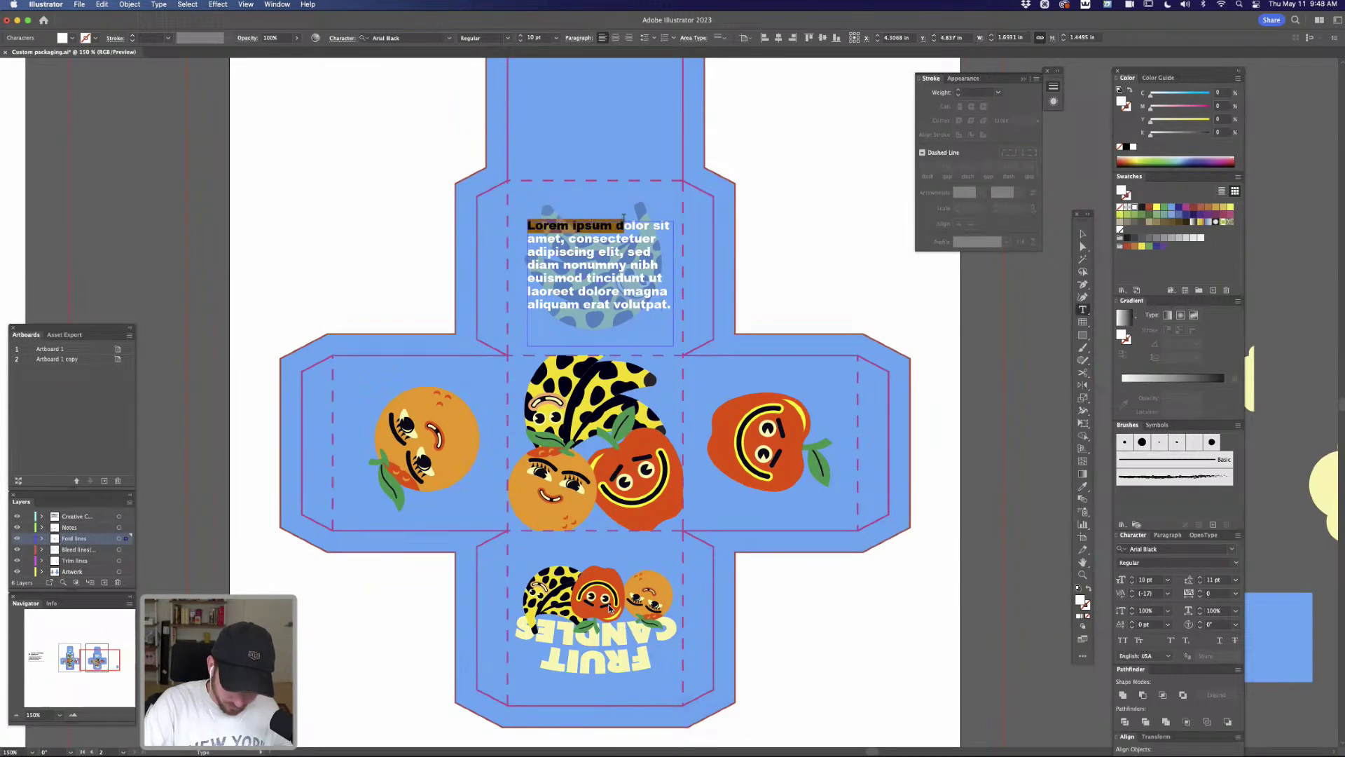
left_click(783, 588, "super")
key("super+v")
Shrink the Lorem ipsum label to about 5.65 pt, color it pale yellow, and place two upside-down copies along the bottom panel's upper fold
left_click_drag(713, 390, 595, 408)
left_click_drag(699, 406, 668, 545)
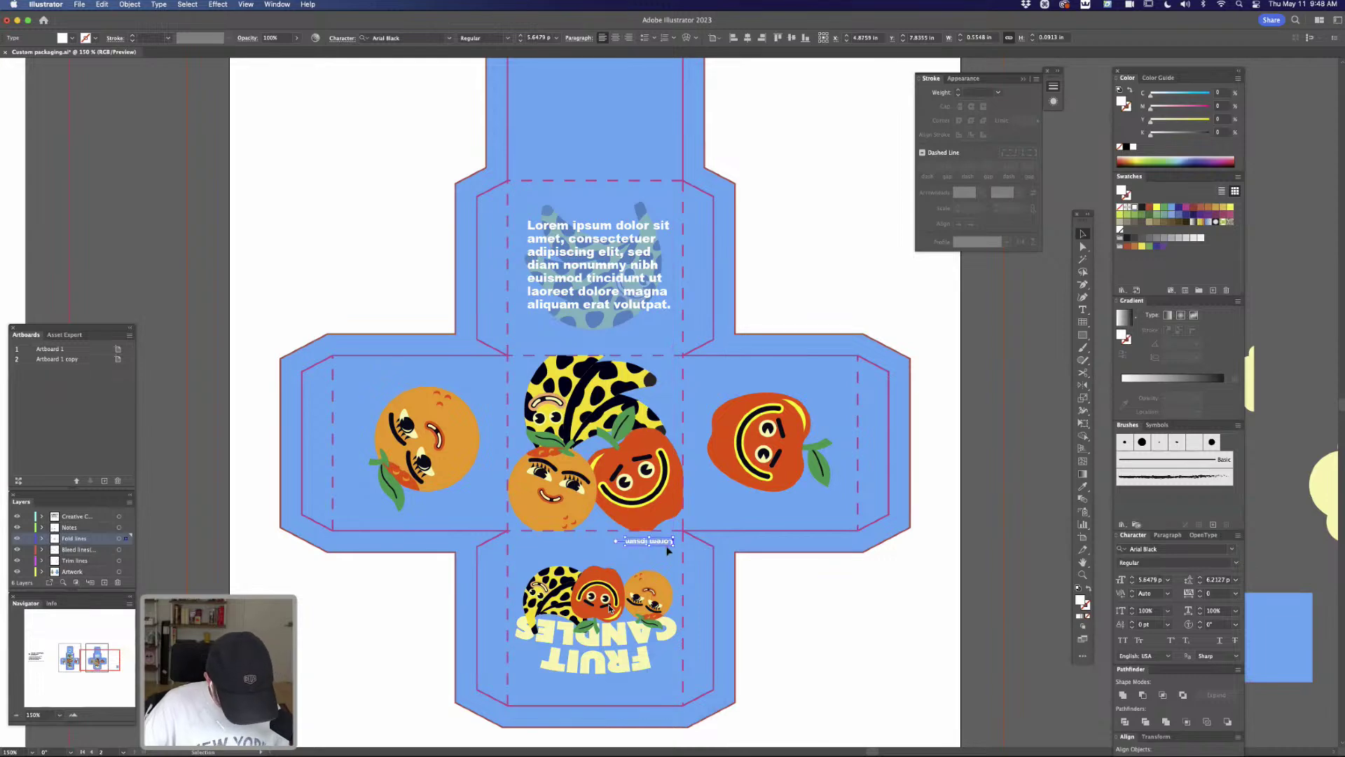
key("v")
left_click(768, 606)
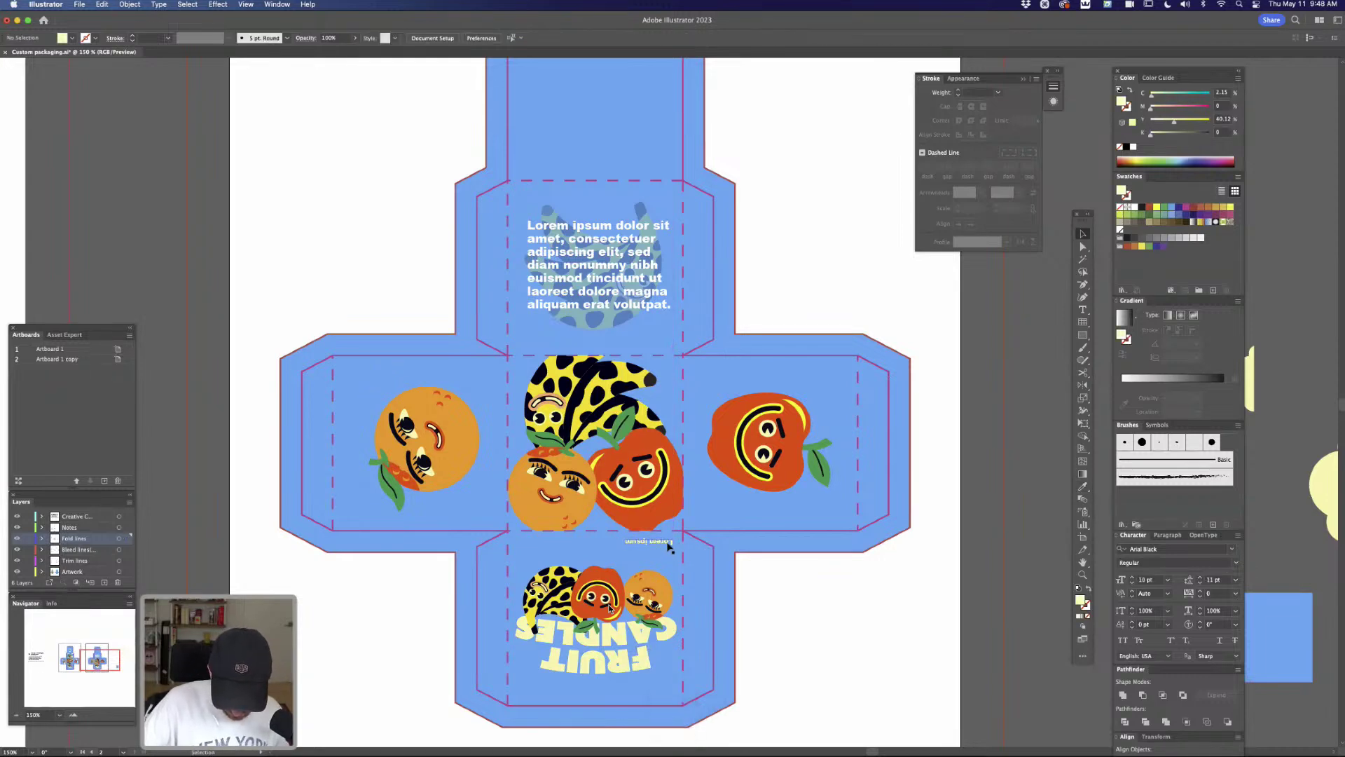
left_click_drag(669, 545, 561, 545)
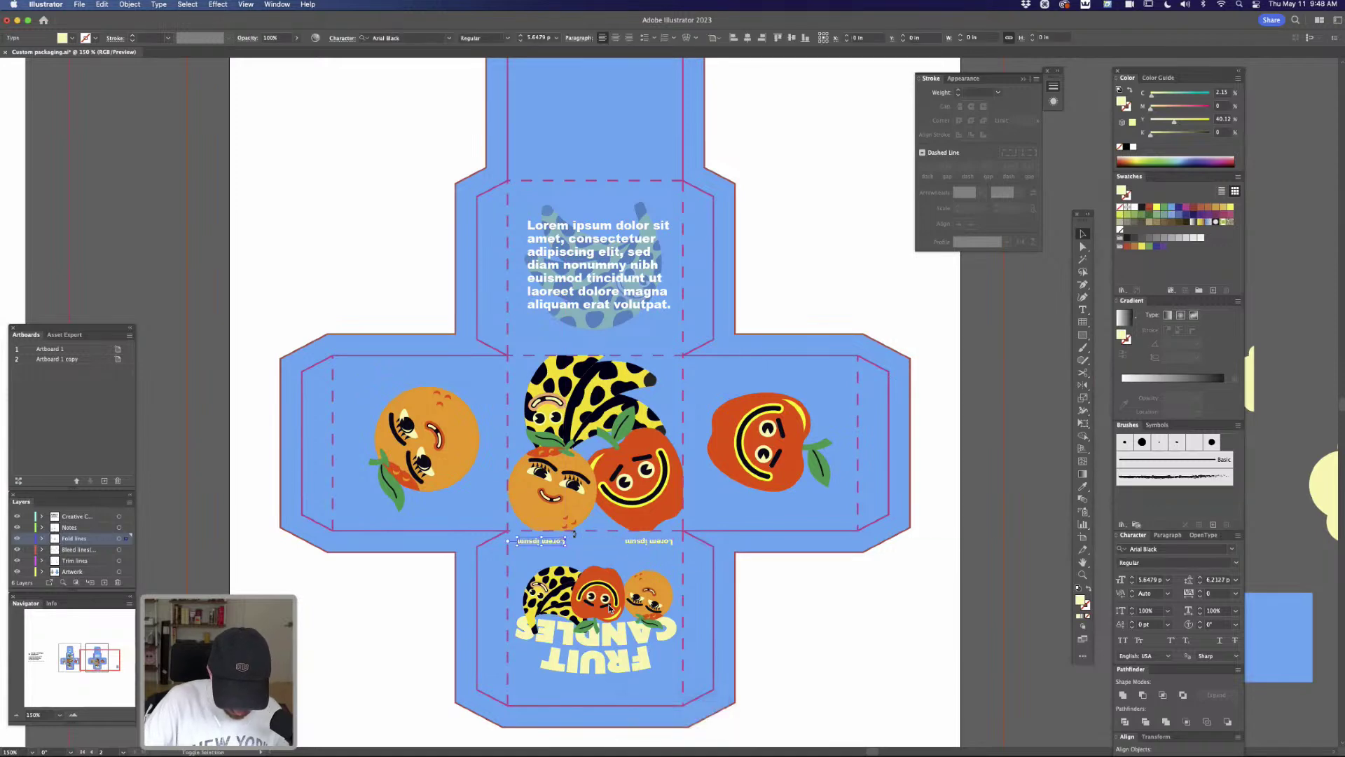
left_click(763, 591)
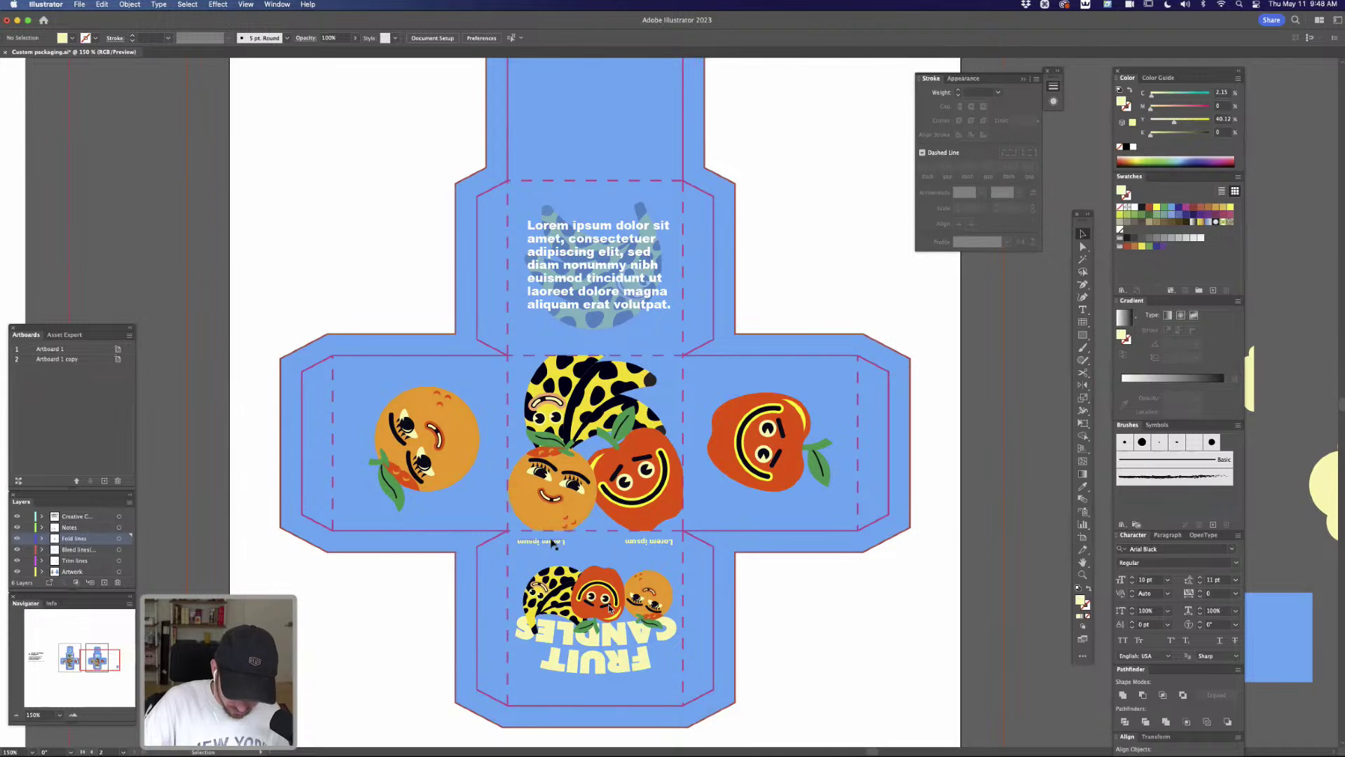
Place enlarged vertical copies of the Lorem ipsum label, about 11.16 pt, beside the orange and the apple on the two side panels
left_click_drag(554, 544, 498, 424)
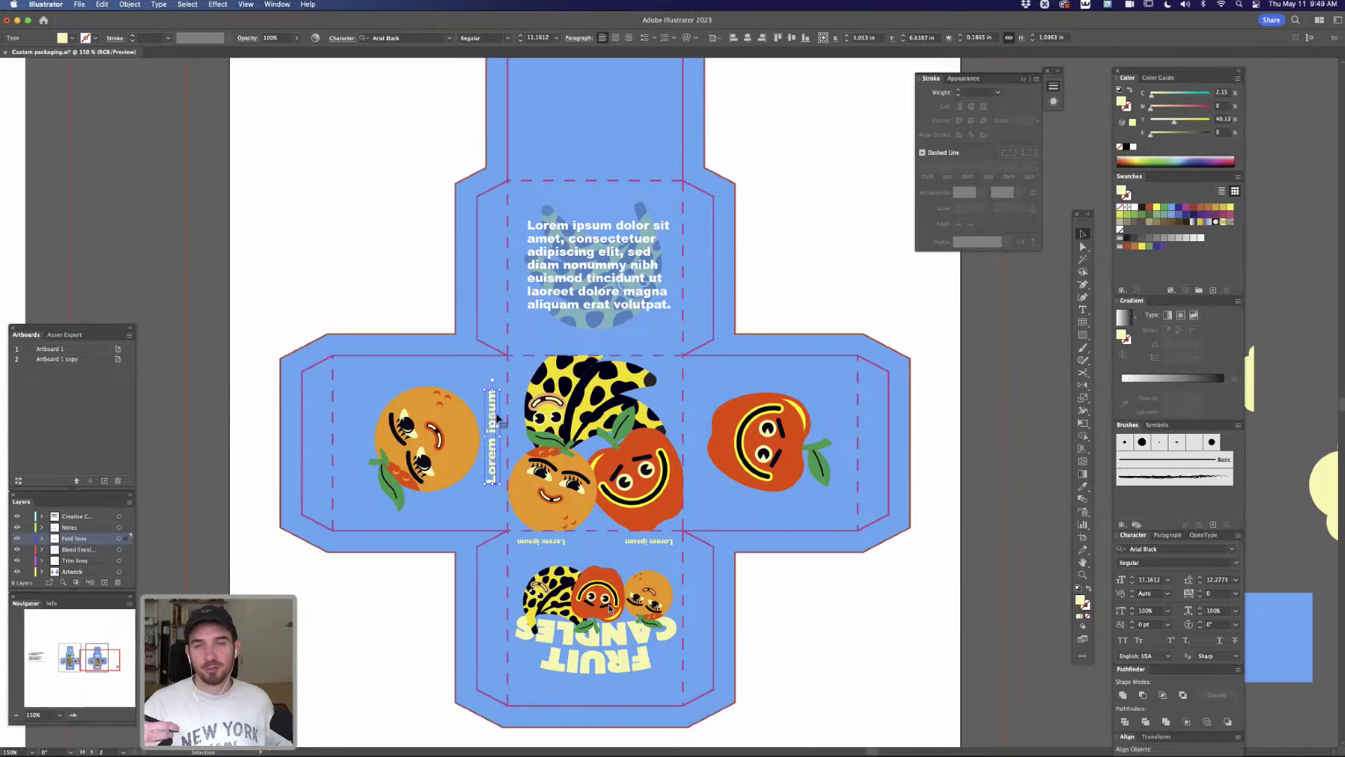
left_click_drag(493, 415, 700, 470)
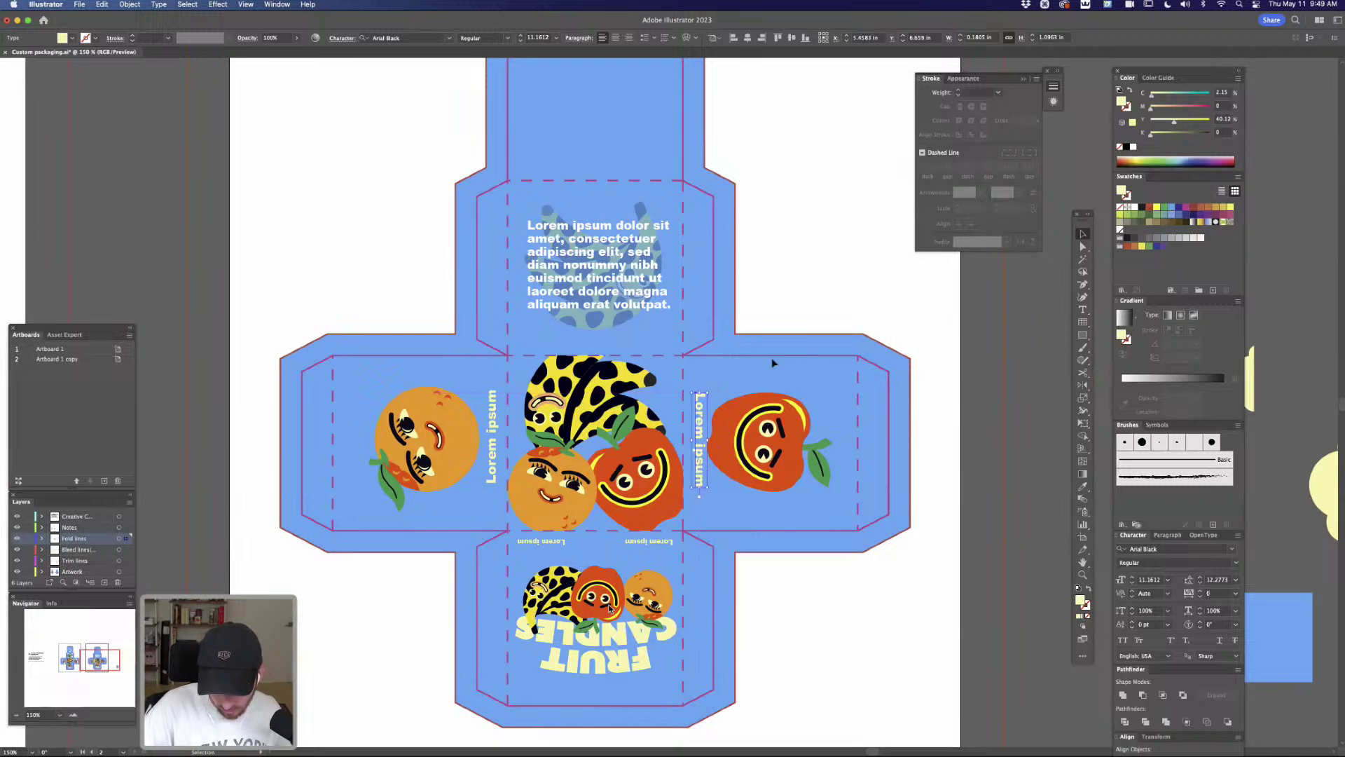
left_click(809, 283)
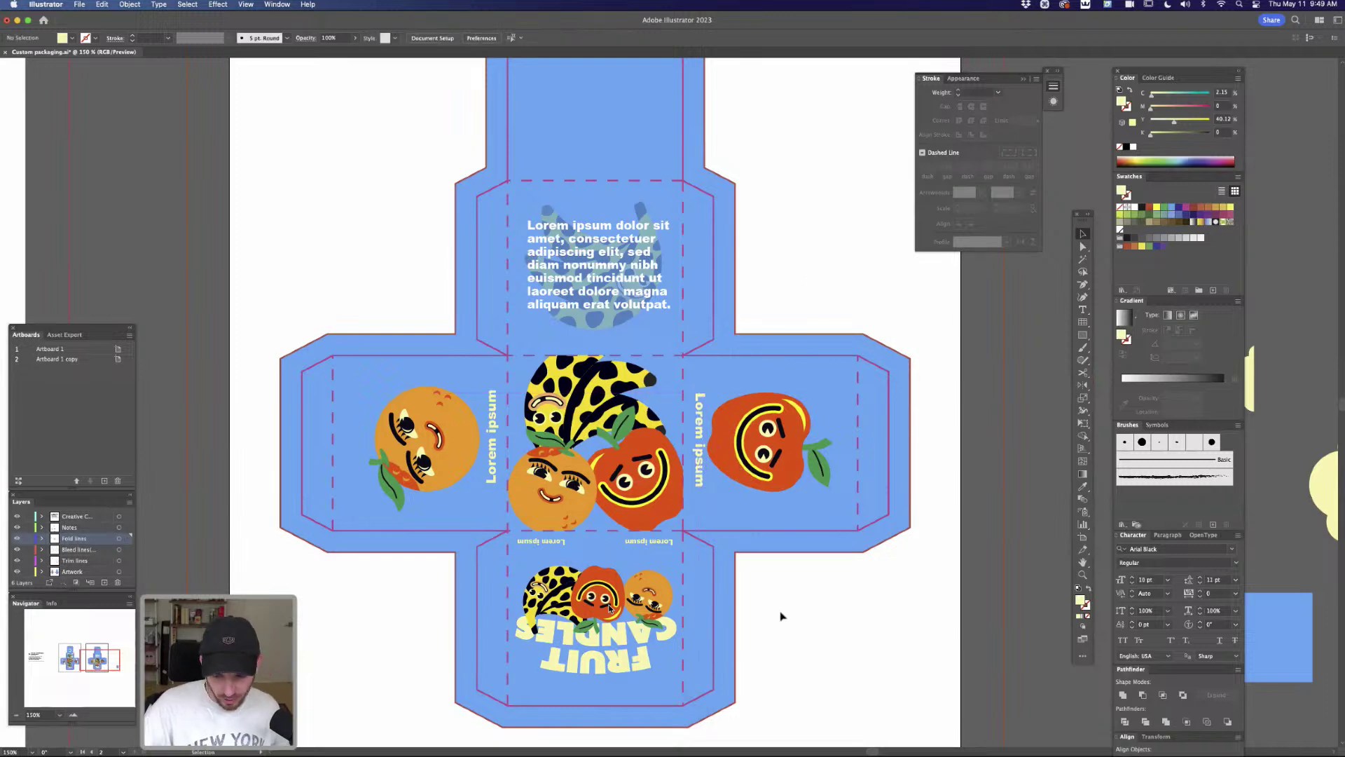
Move the circular NICE AND SMELLY CANDLES text from the pasteboard onto the empty top panel and center it there
left_click_drag(802, 272, 774, 313)
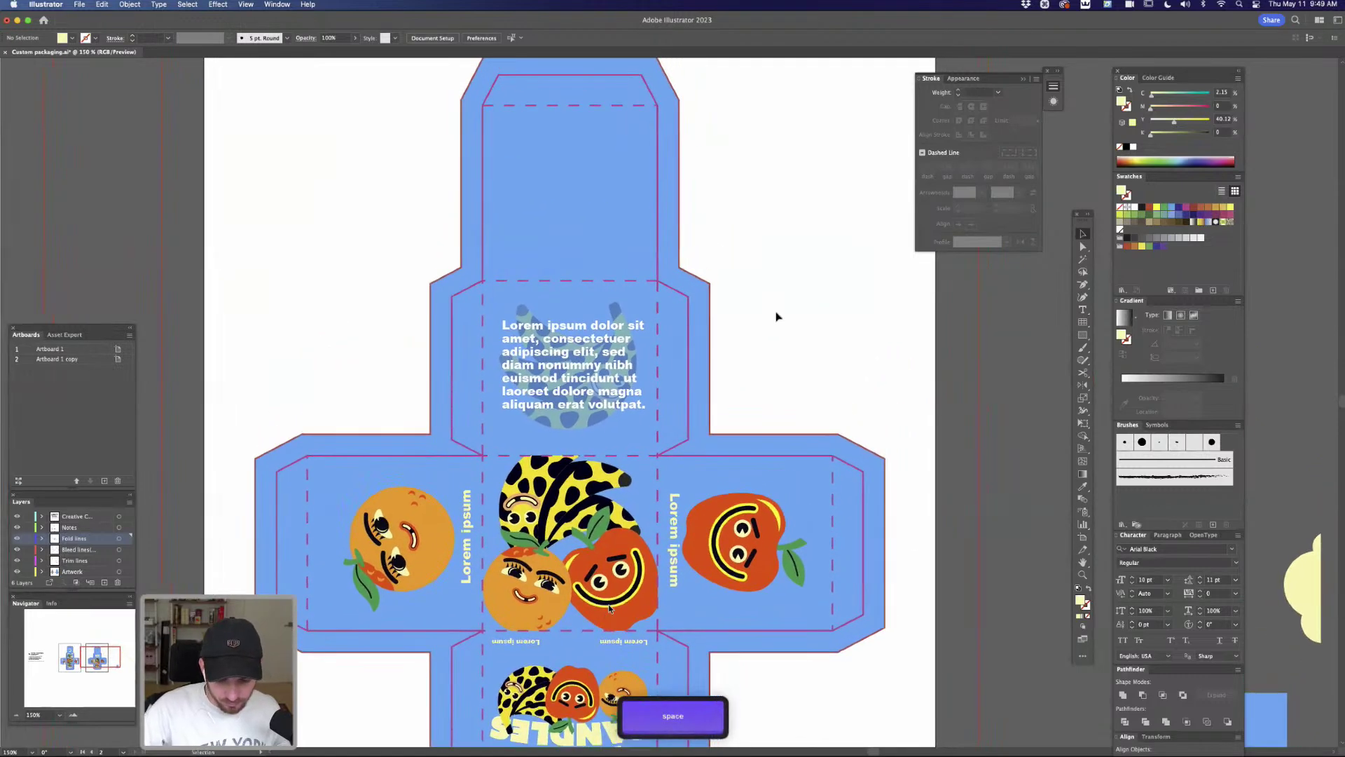
key("super+minus")
key("super+minus")
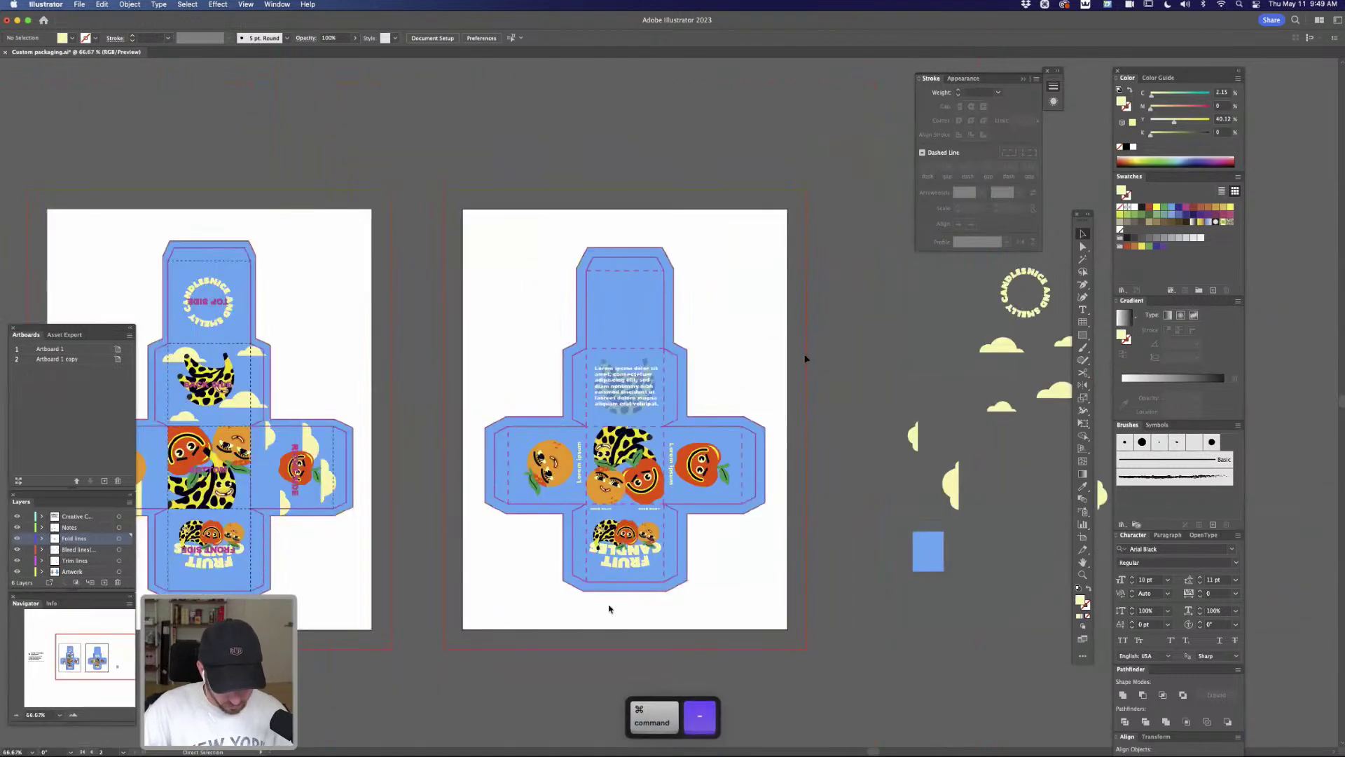
left_click_drag(846, 365, 805, 366)
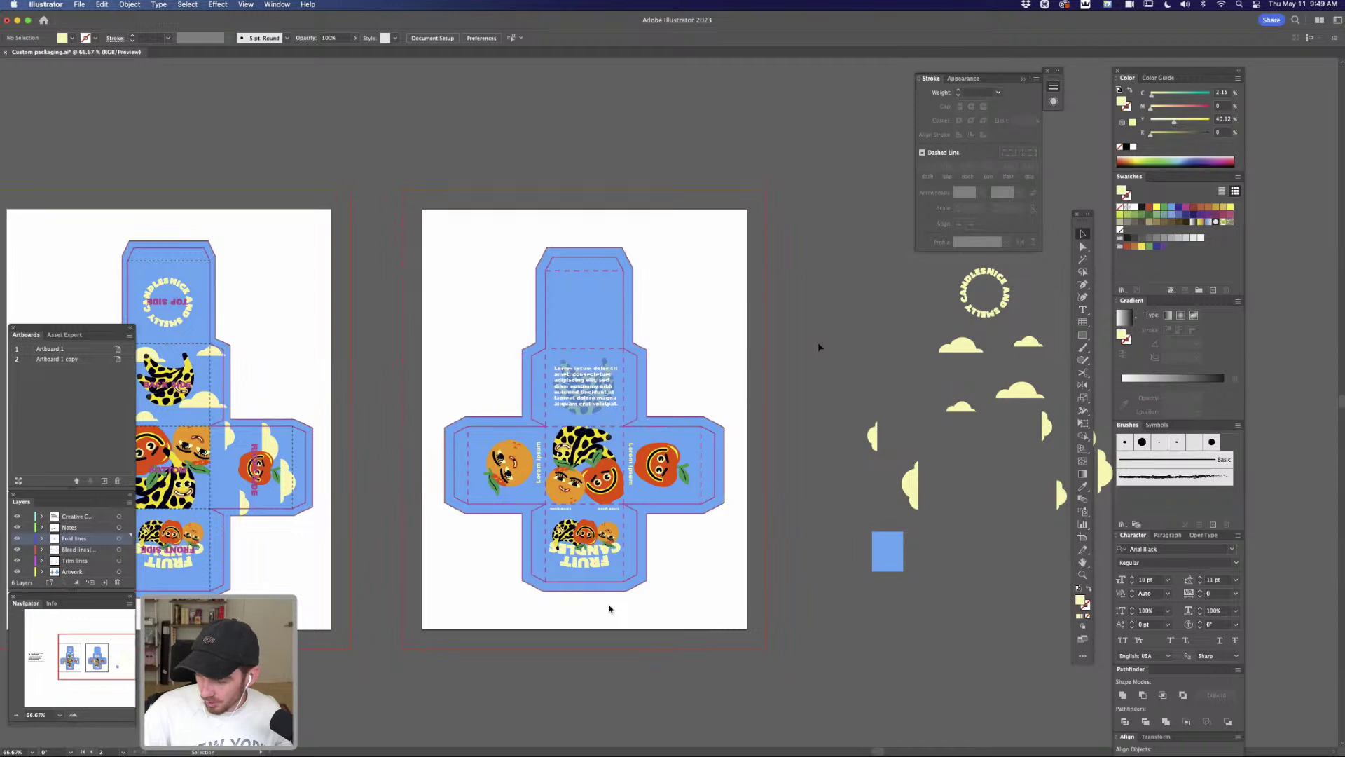
left_click_drag(989, 277, 799, 295)
key("super+space")
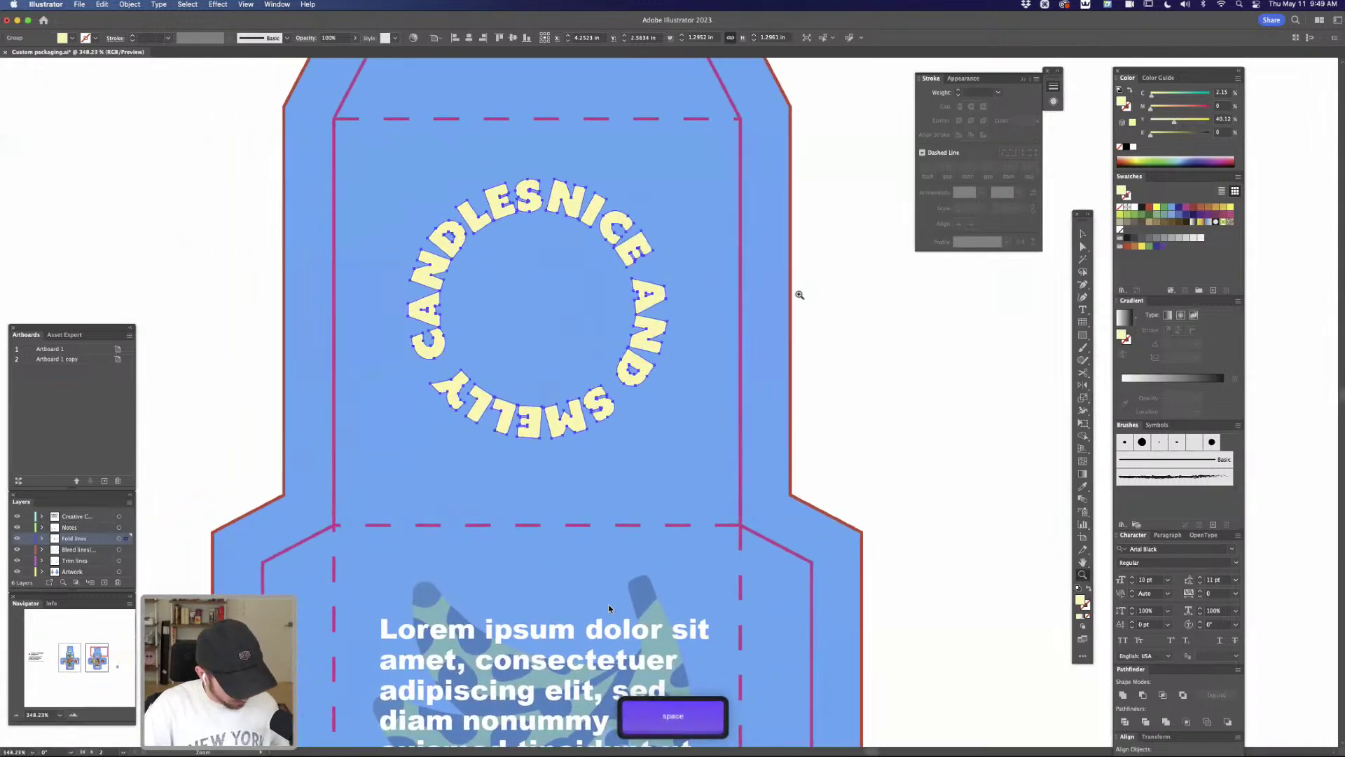
left_click_drag(640, 247, 640, 258)
left_click(884, 350)
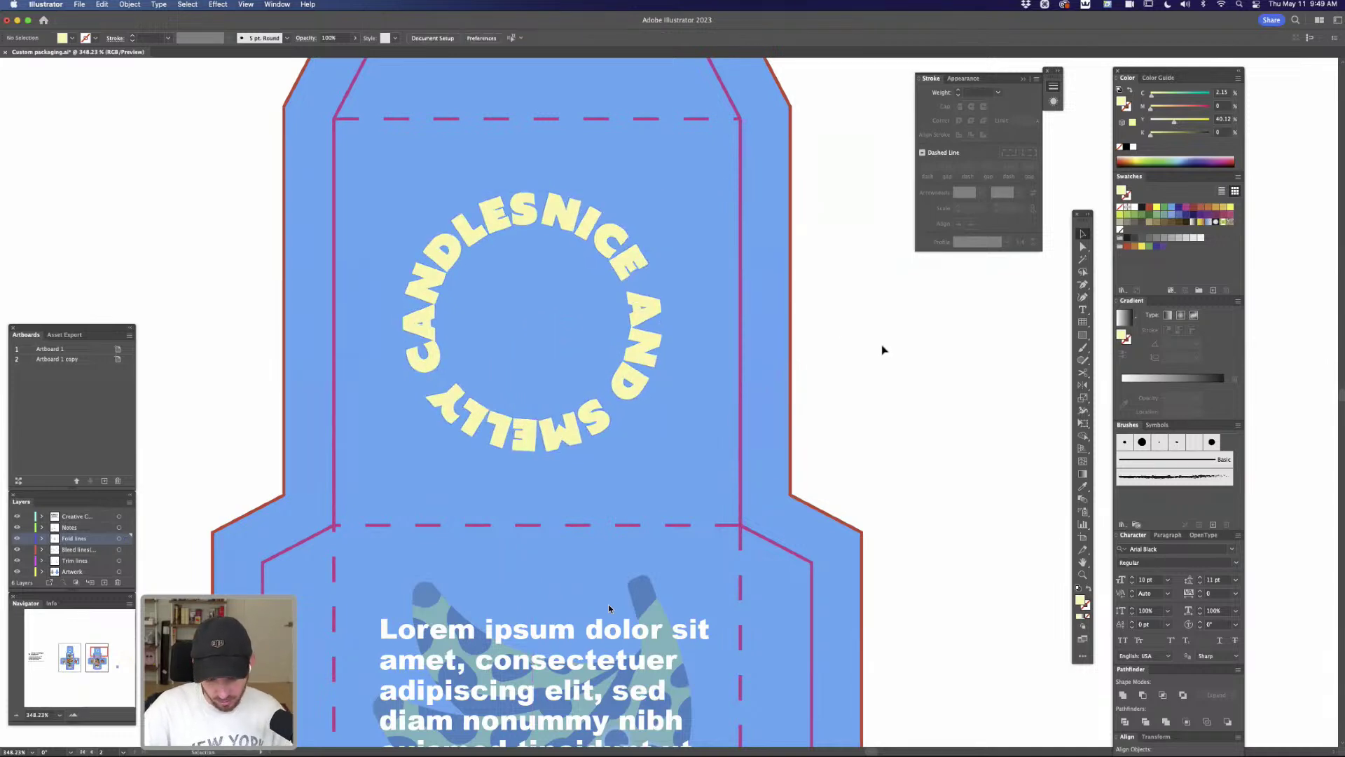
Move a large pale yellow cloud from the pasteboard onto the top panel's upper right corner, overlapping the circular text's surroundings
key("super+minus")
key("super+minus")
key("super+minus")
key("super+minus")
key("space")
left_click_drag(812, 361, 670, 326)
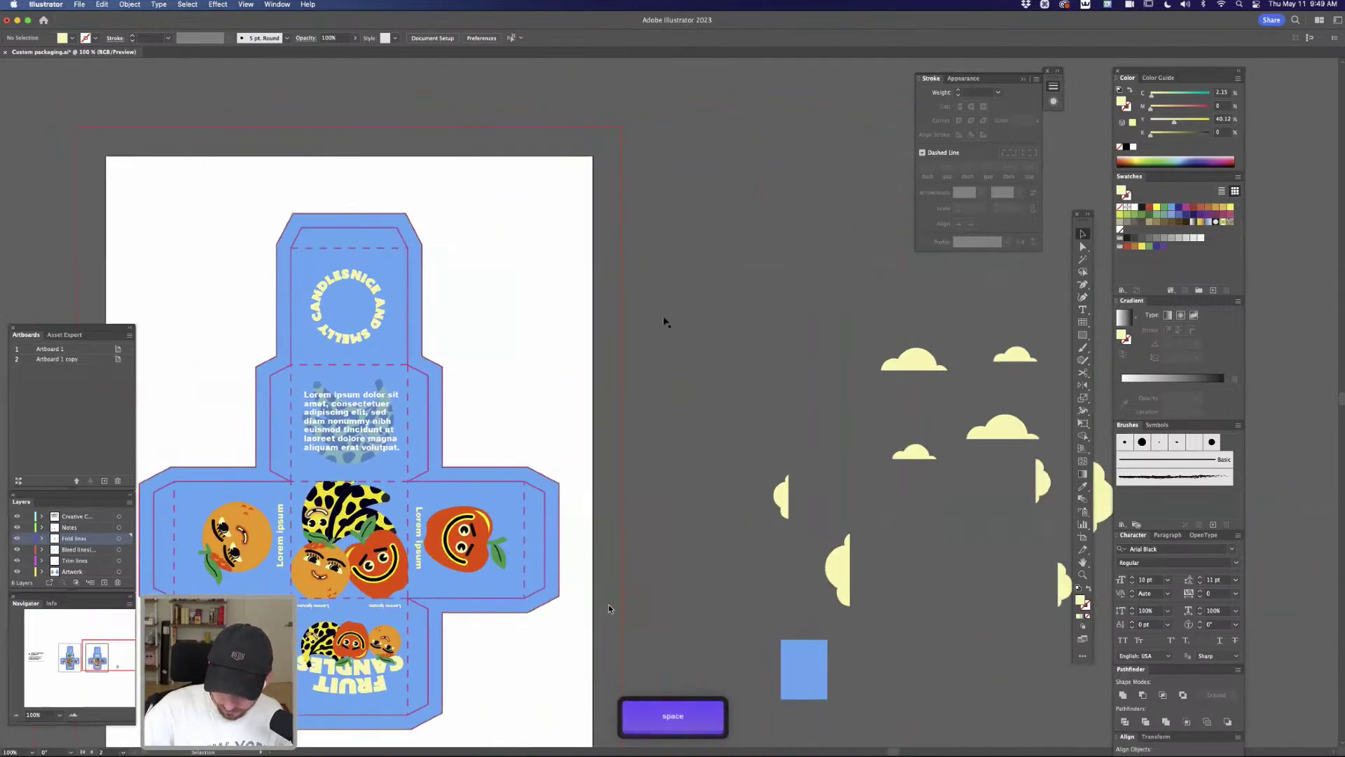
left_click_drag(889, 364, 435, 279)
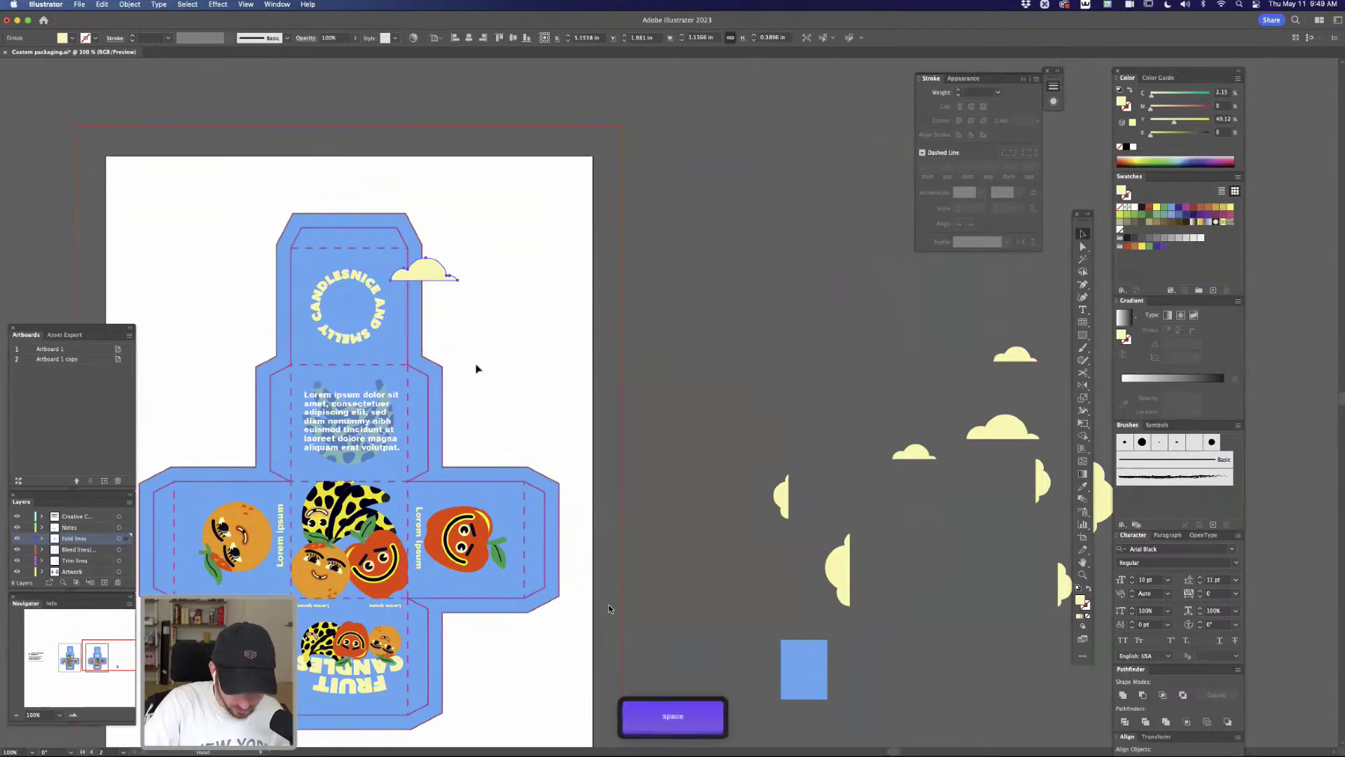
Place two smaller upside-down clouds on the top panel, at the upper left and lower right of the circular text
left_click_drag(1019, 356, 617, 306)
key("space")
key("z")
key("v")
left_click(732, 325)
key("super+minus")
key("super+minus")
key("space")
left_click(732, 329)
left_click(761, 354)
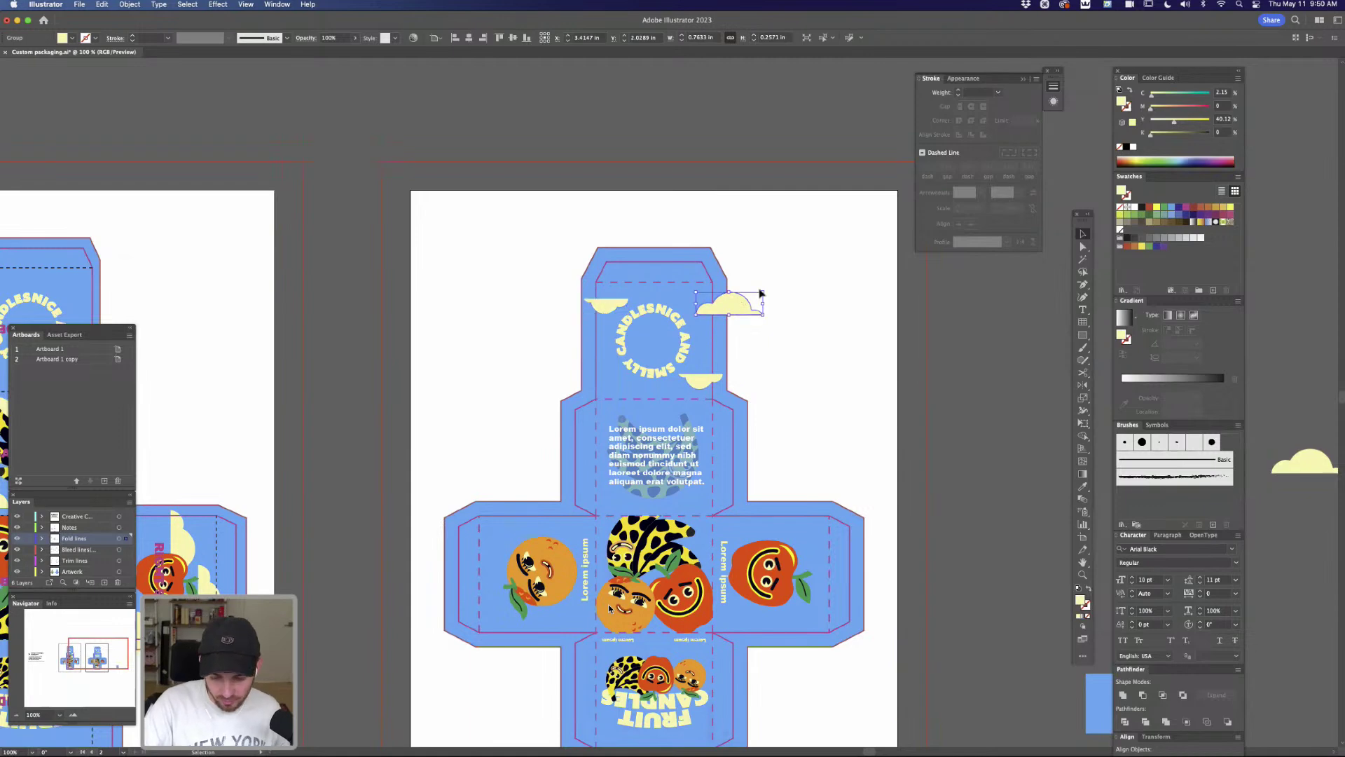
mouse_move(766, 286)
left_mouse_down()
mouse_move(769, 315)
mouse_move(751, 308)
left_mouse_up()
key("cmd+z")
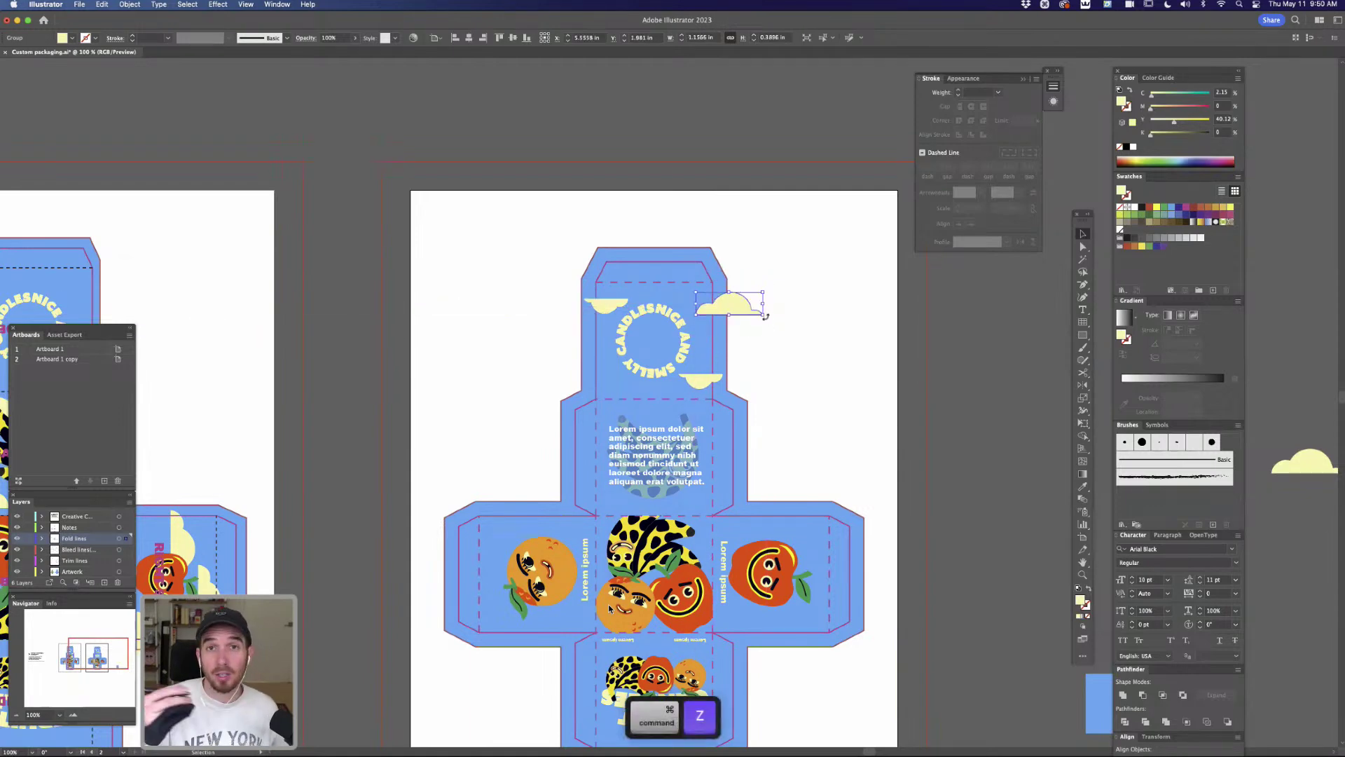
Arrange vertically turned clouds around the apple on its side panel
left_click_drag(767, 288, 797, 507)
left_click_drag(842, 389, 805, 236)
left_click_drag(775, 346, 617, 341)
left_click(797, 302)
left_click(804, 538)
Arrange three vertically turned clouds around and behind the orange on its side panel
key("z")
key("v")
left_click_drag(467, 348, 442, 425)
left_click_drag(456, 379, 488, 418)
left_click(429, 276)
left_click_drag(443, 497, 430, 541)
left_click(500, 652)
left_click_drag(412, 366, 565, 351)
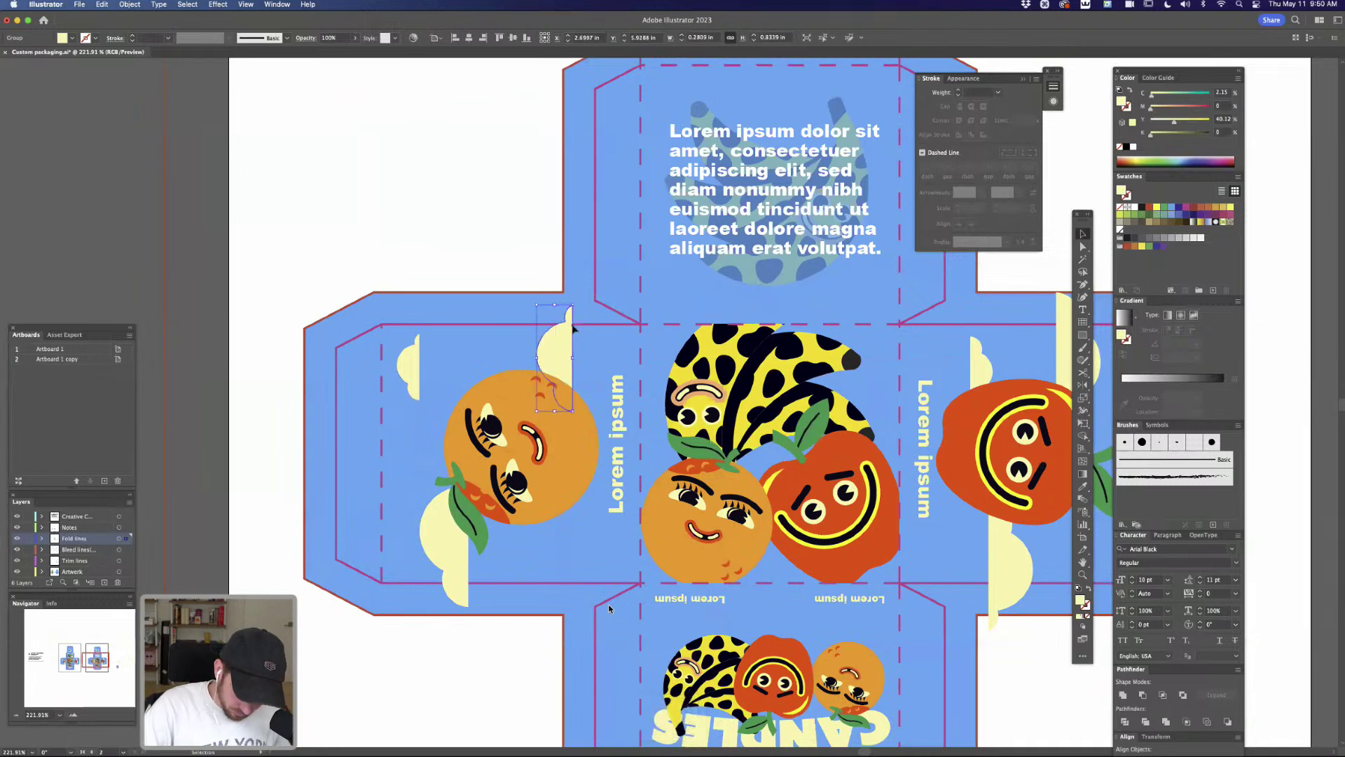
left_click(507, 229)
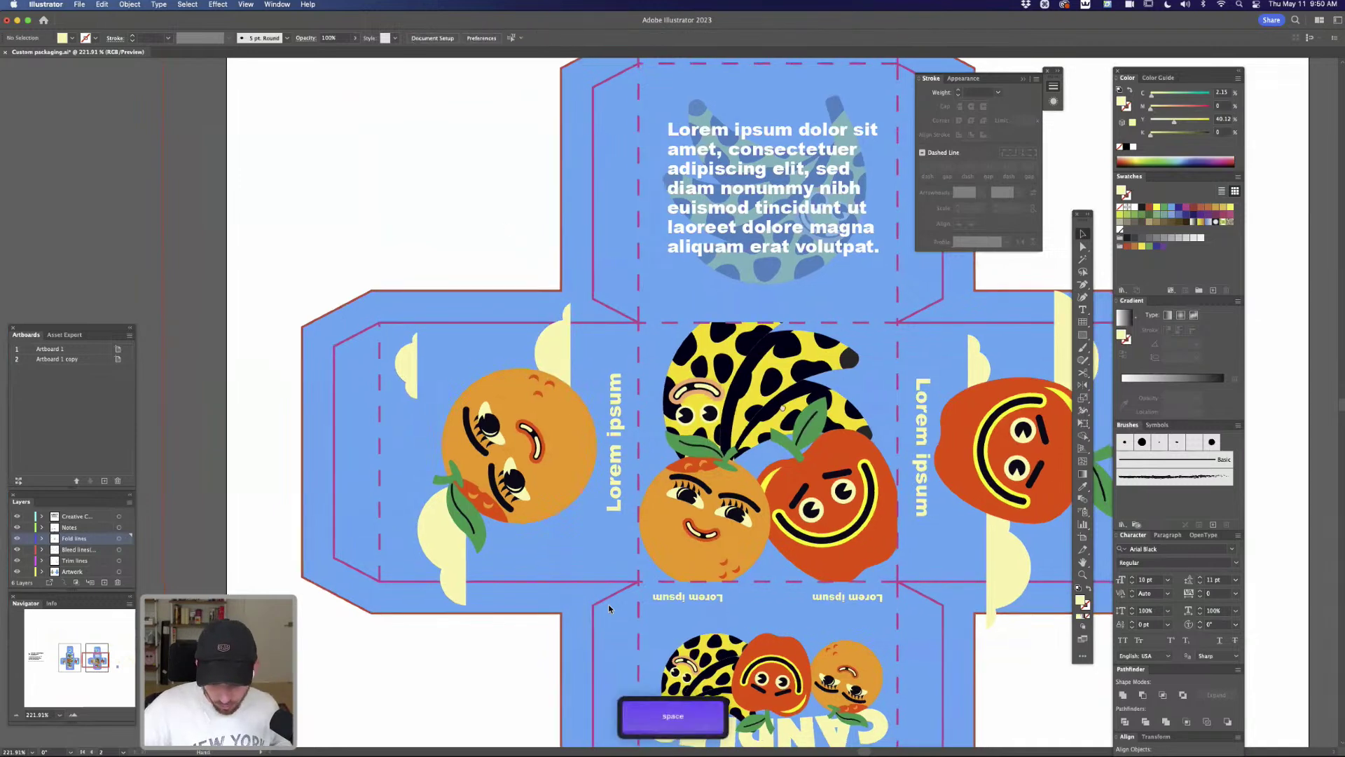
Move the apple character slightly outward on its side panel, away from the vertical Lorem ipsum label
scroll(608, 603, "down", 2)
scroll(608, 604, "right", 3)
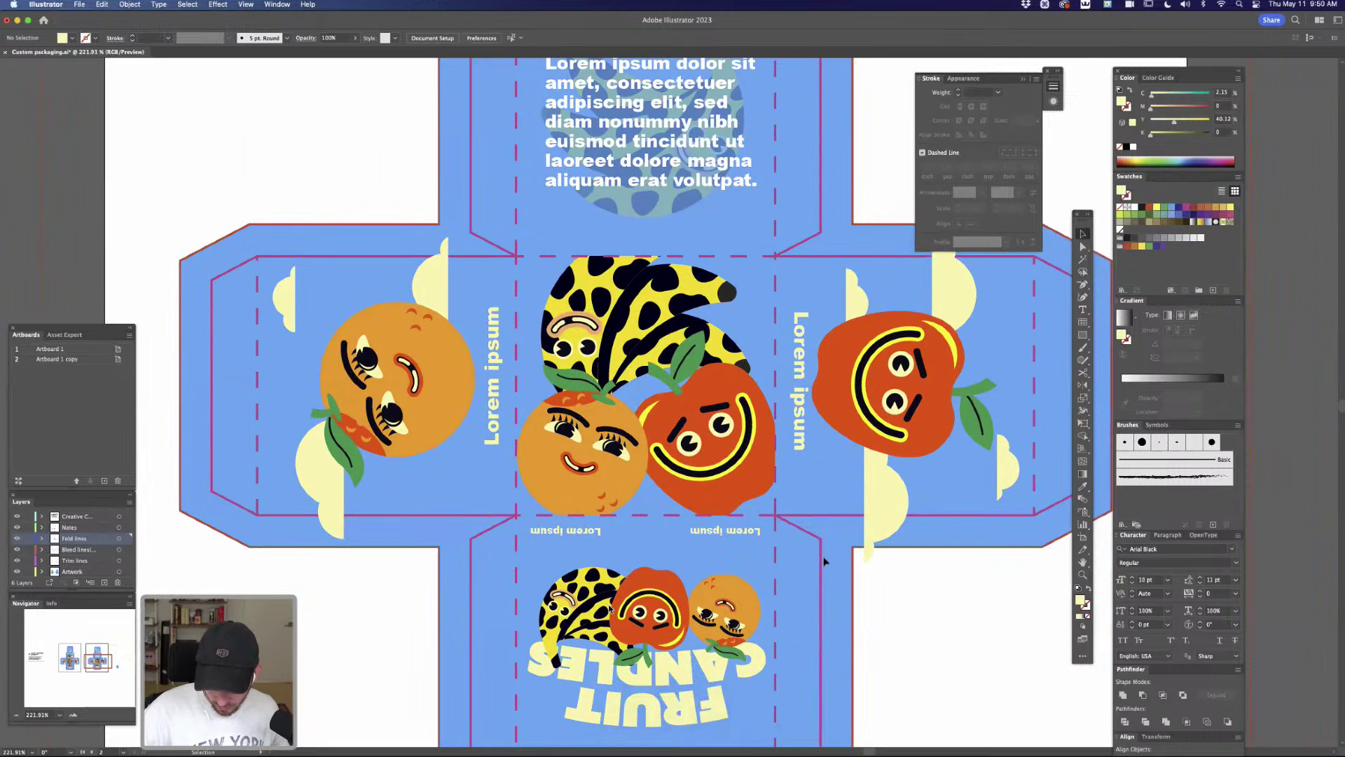
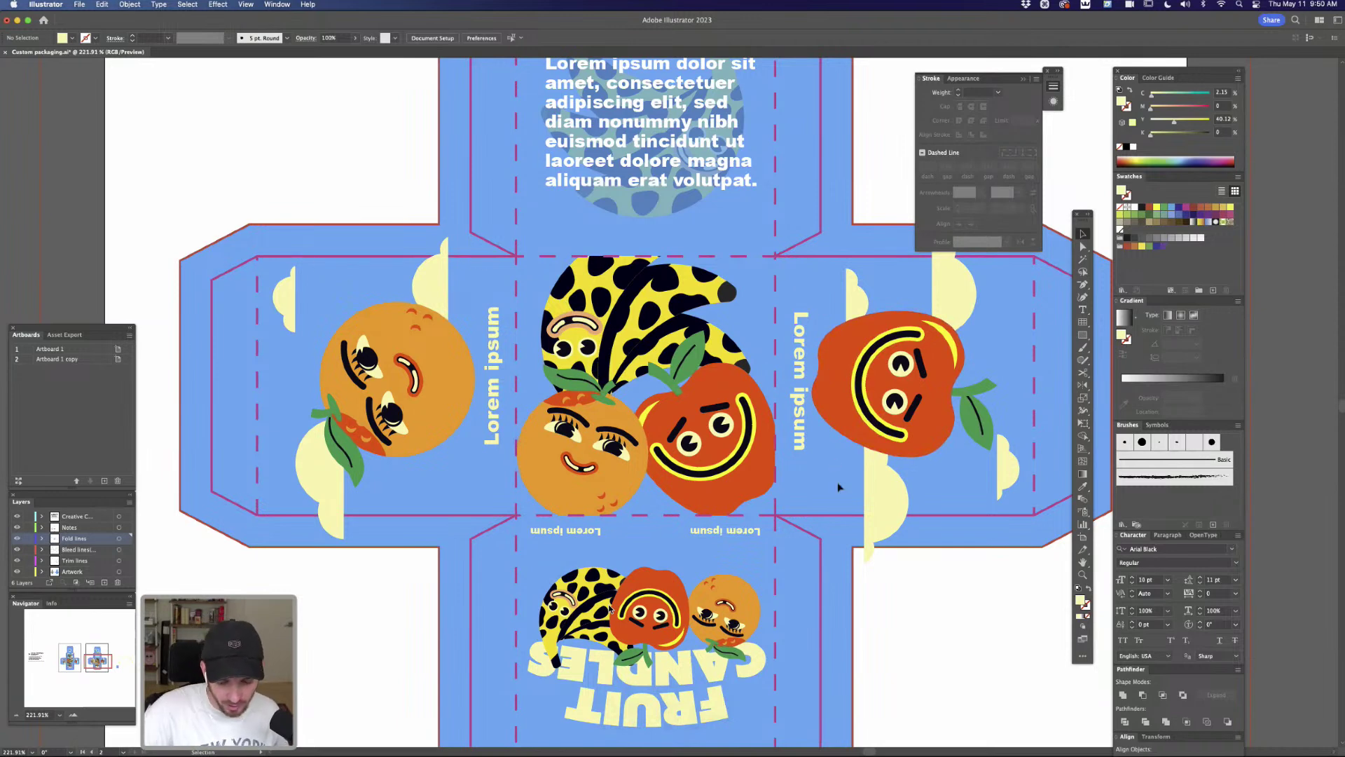
key("space")
left_click_drag(869, 474, 700, 406)
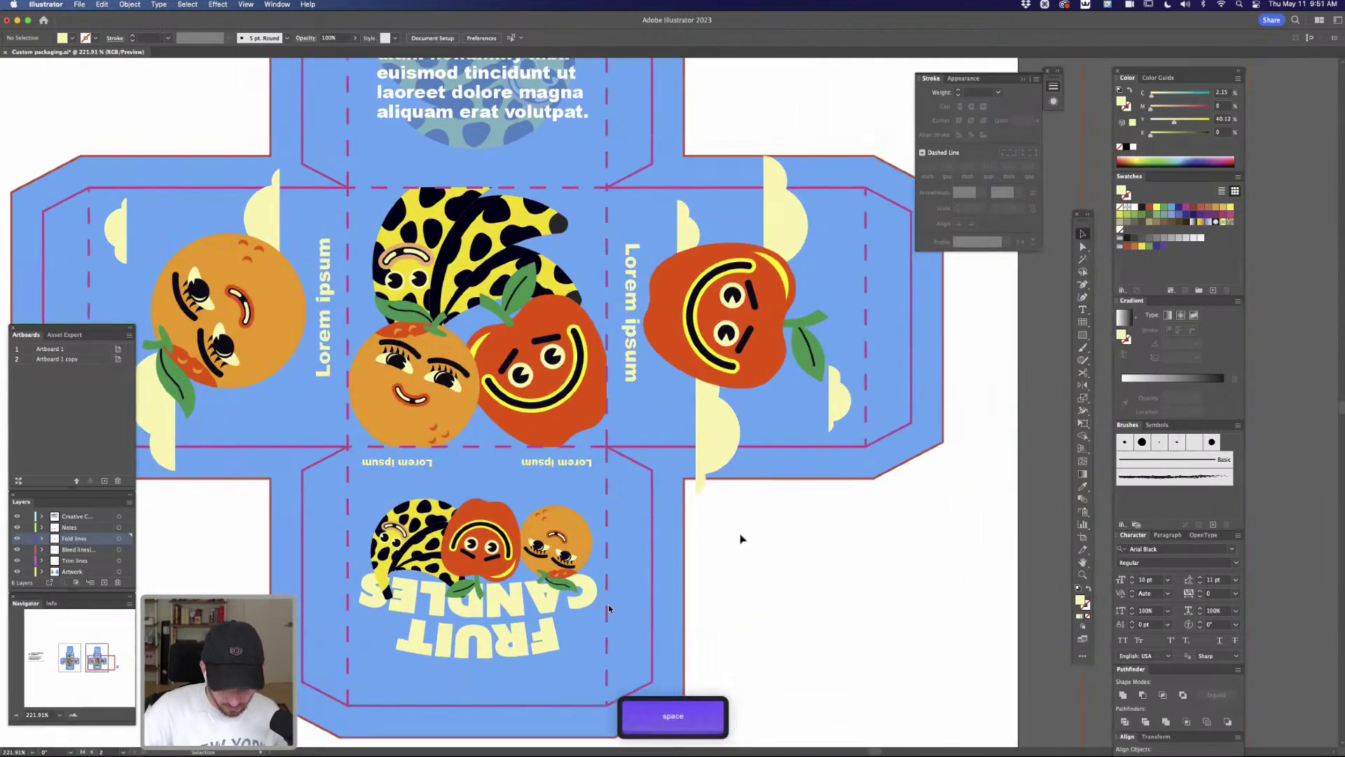
left_click_drag(733, 528, 792, 510)
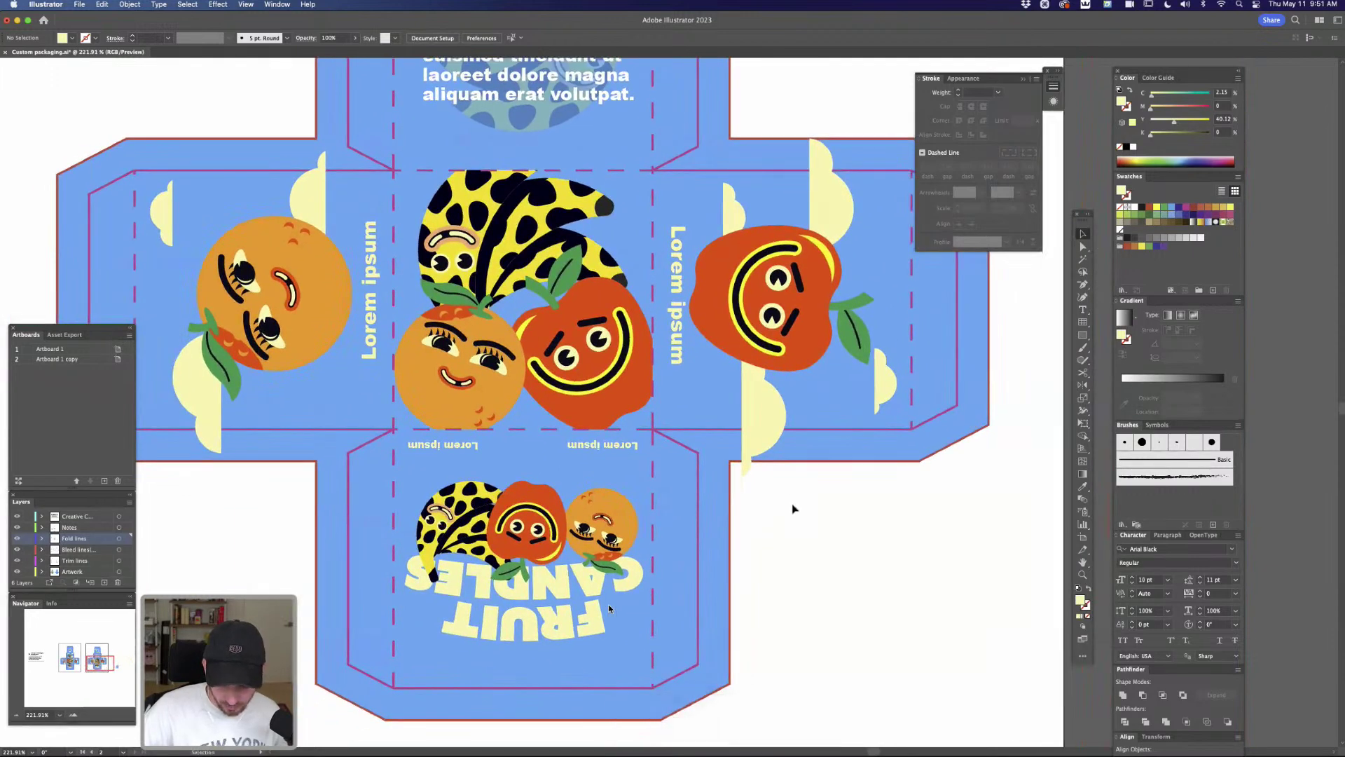
mouse_move(805, 327)
left_mouse_down()
mouse_move(840, 460)
mouse_move(833, 299)
mouse_move(830, 329)
left_mouse_up()
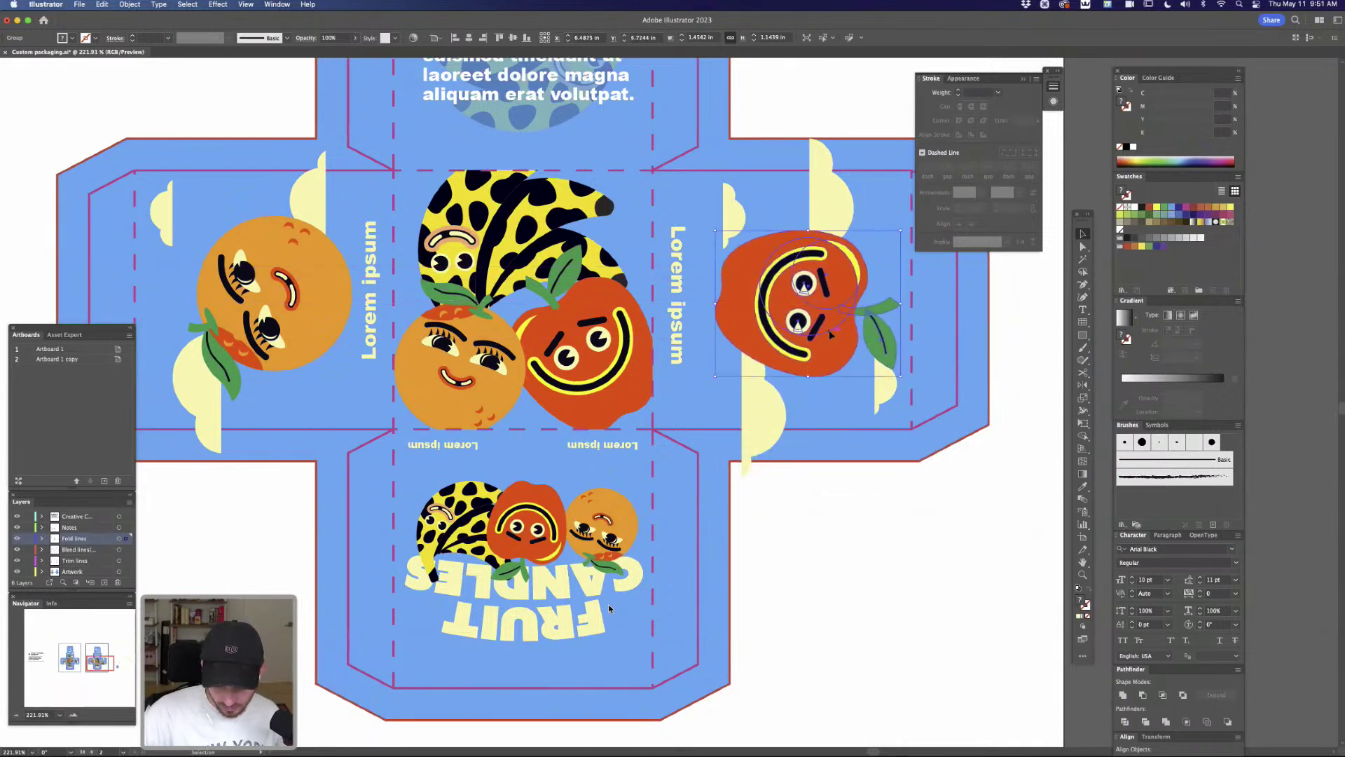
left_click(795, 539)
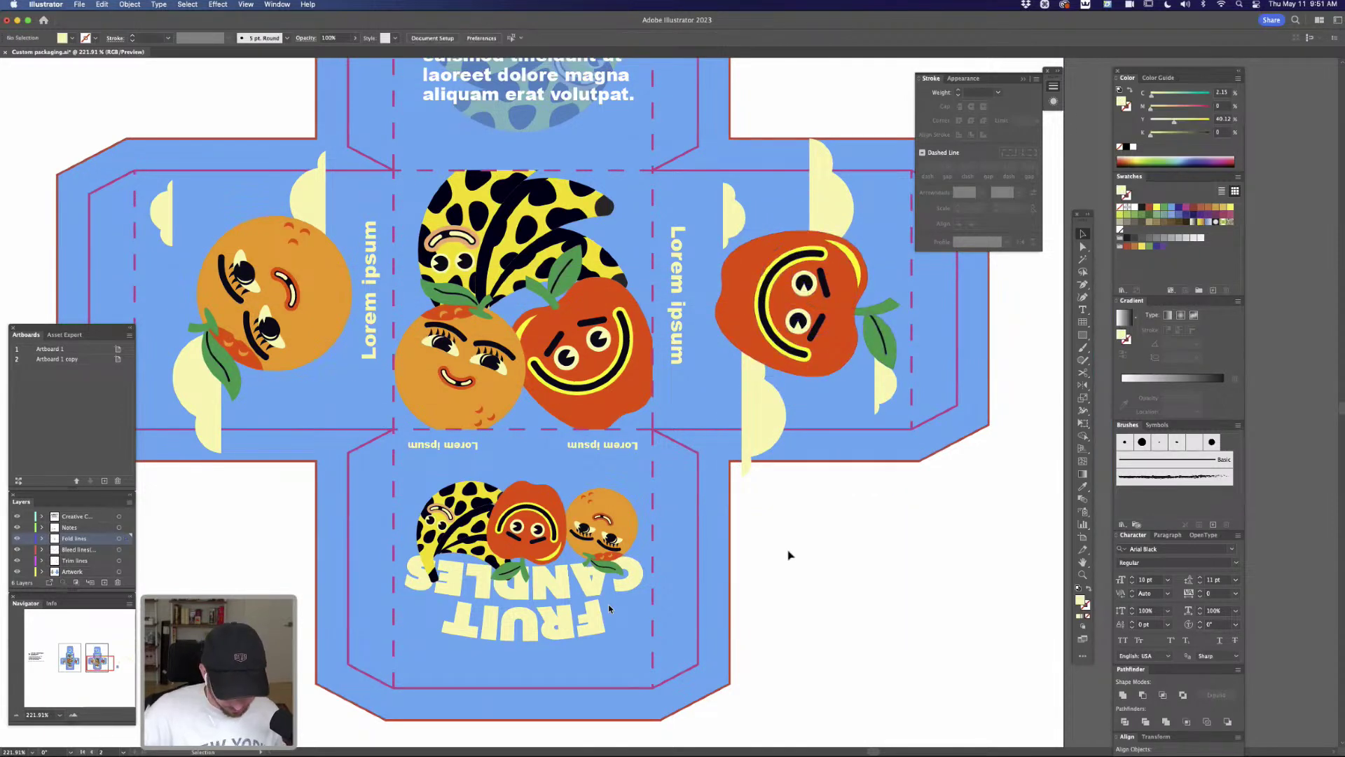
Place three upside-down clouds on the bottom panel, at both upper corners and the lower right corner
left_click_drag(767, 406, 449, 480)
left_click_drag(450, 474, 449, 475)
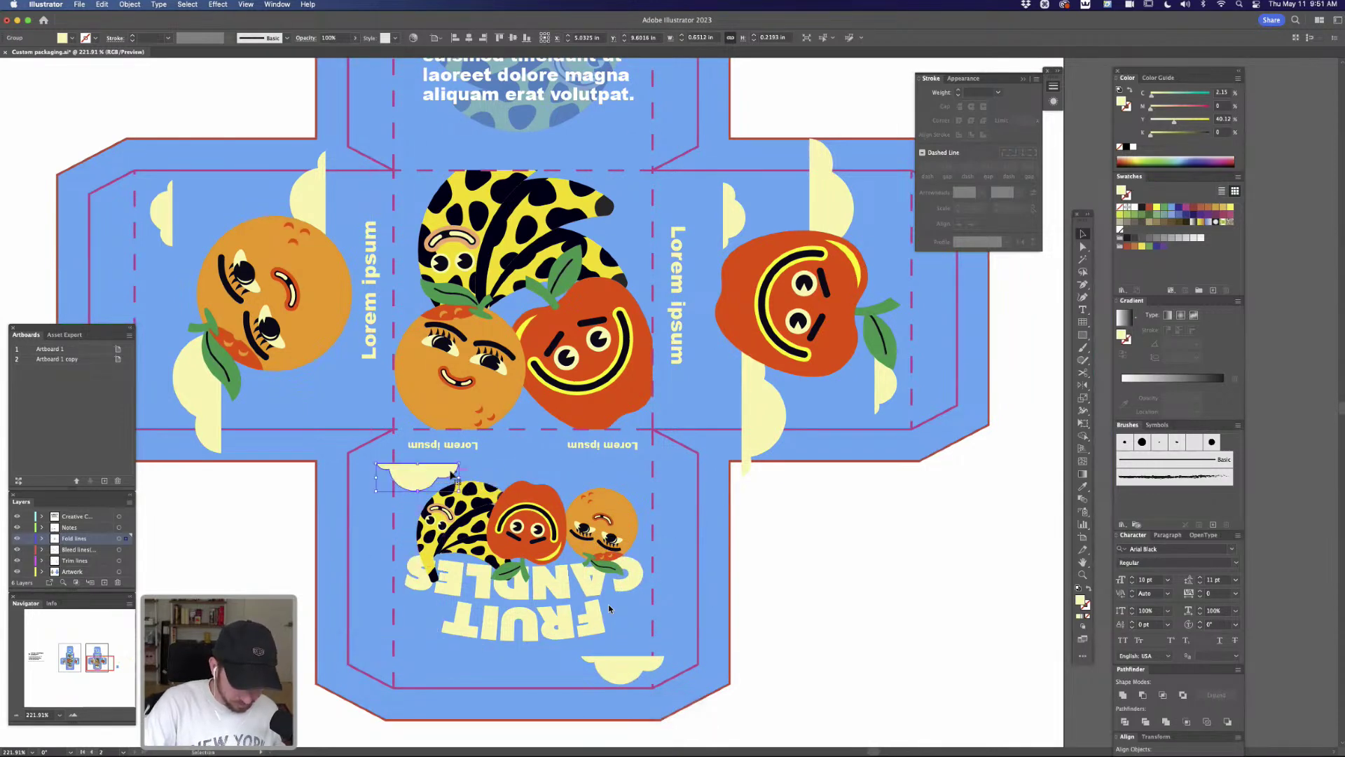
left_click_drag(632, 670, 644, 449, "alt")
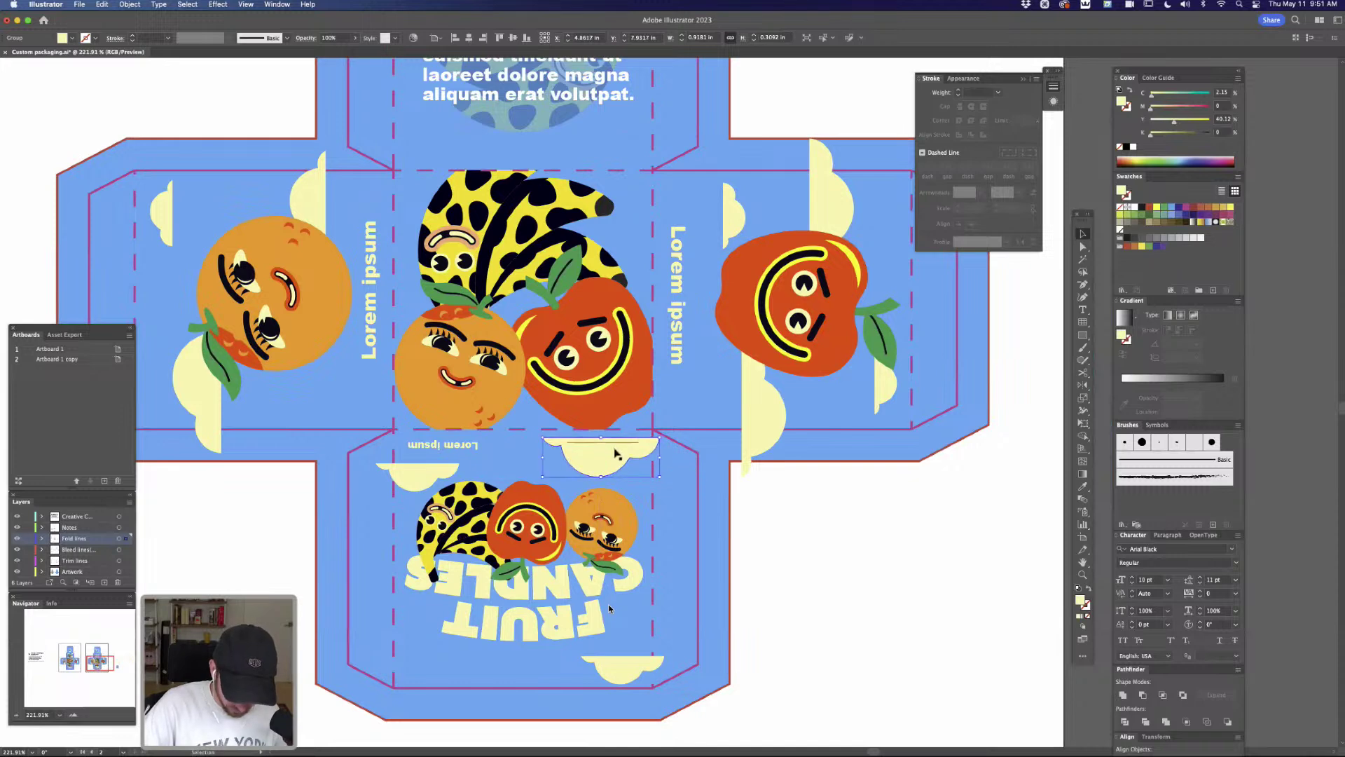
Layer the bottom panel's upper right cloud behind its Lorem ipsum label and recolor that label with the box's blue
left_click(616, 447)
key("i")
left_click(656, 468)
key("v")
left_click(773, 512)
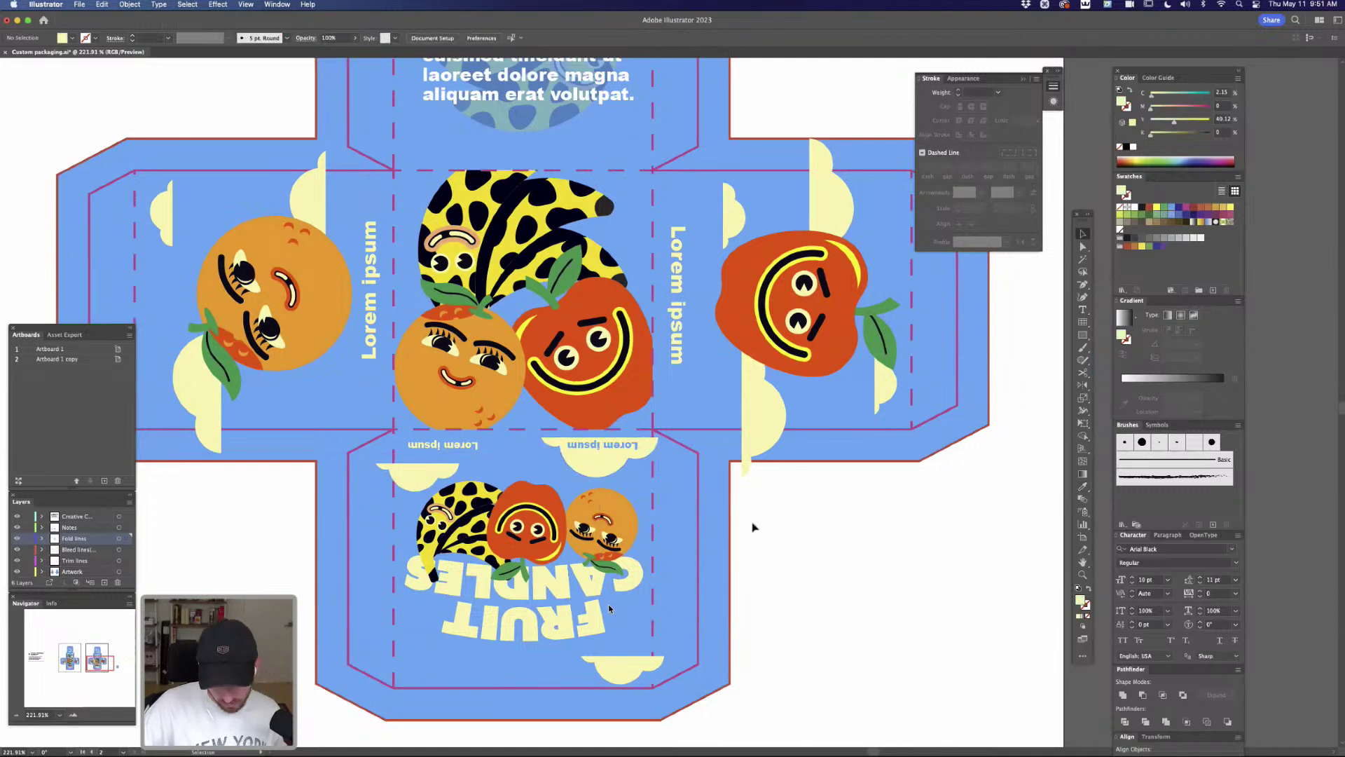
Place an upside-down cloud at the lower left corner of the bottom panel
left_click_drag(609, 468, 434, 660)
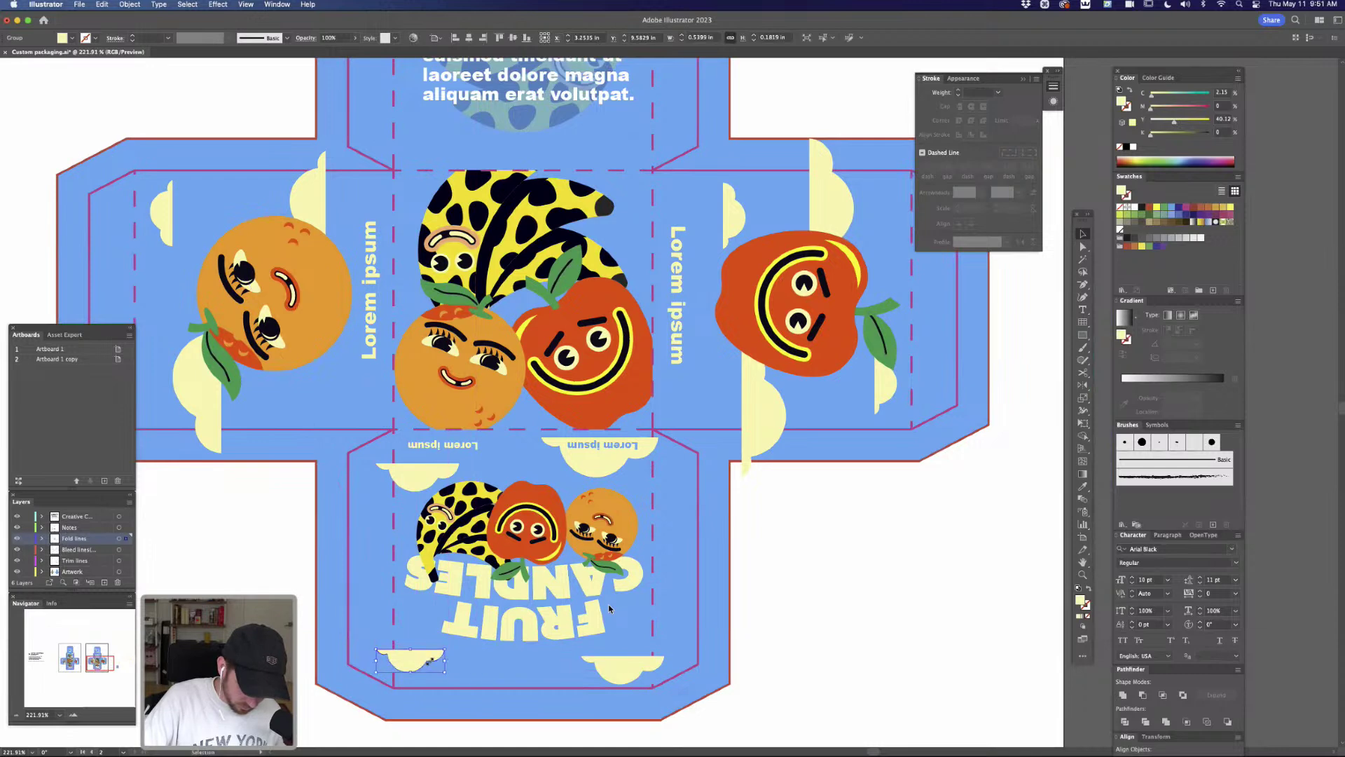
left_click(785, 536)
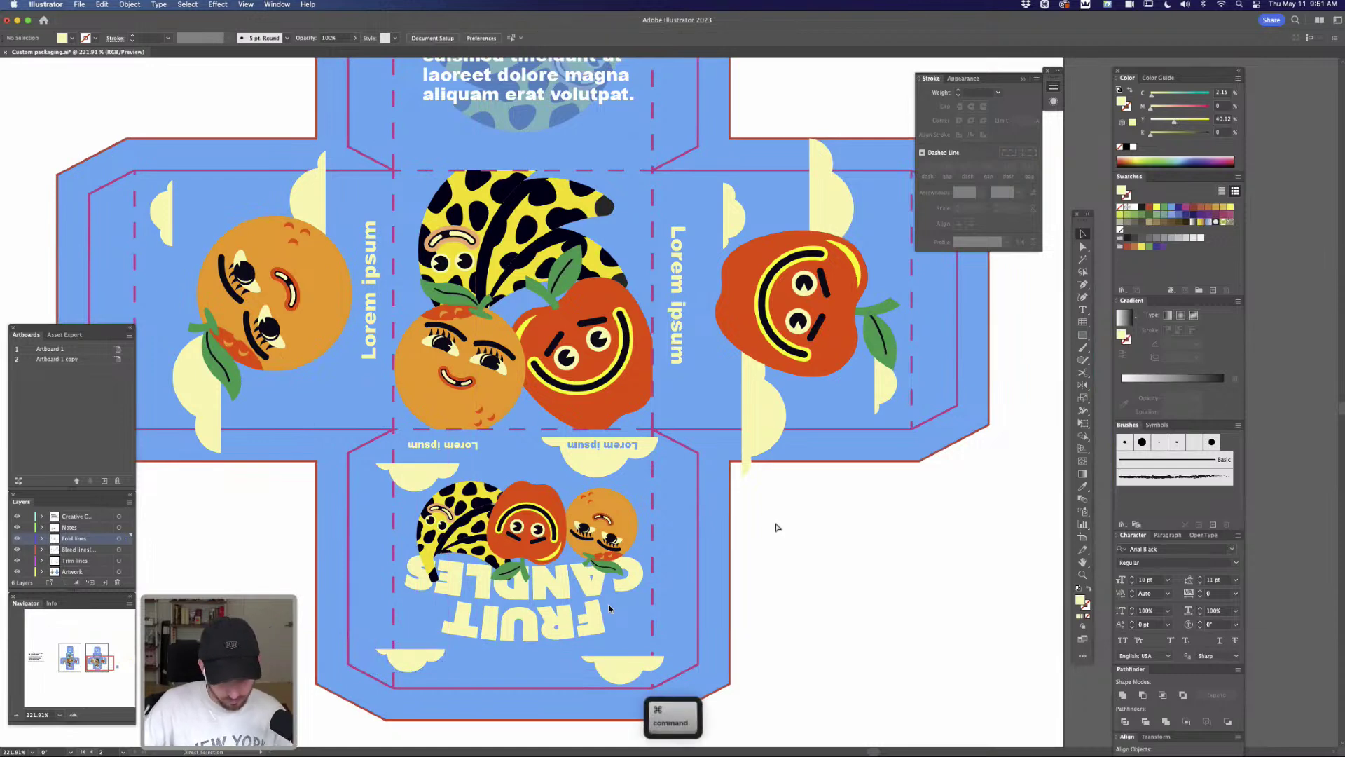
Paste an upright cloud onto the central front panel and enlarge it to about 1.24 in wide over the fruit group
key("super+minus")
key("super+minus")
left_click_drag(770, 522, 780, 577)
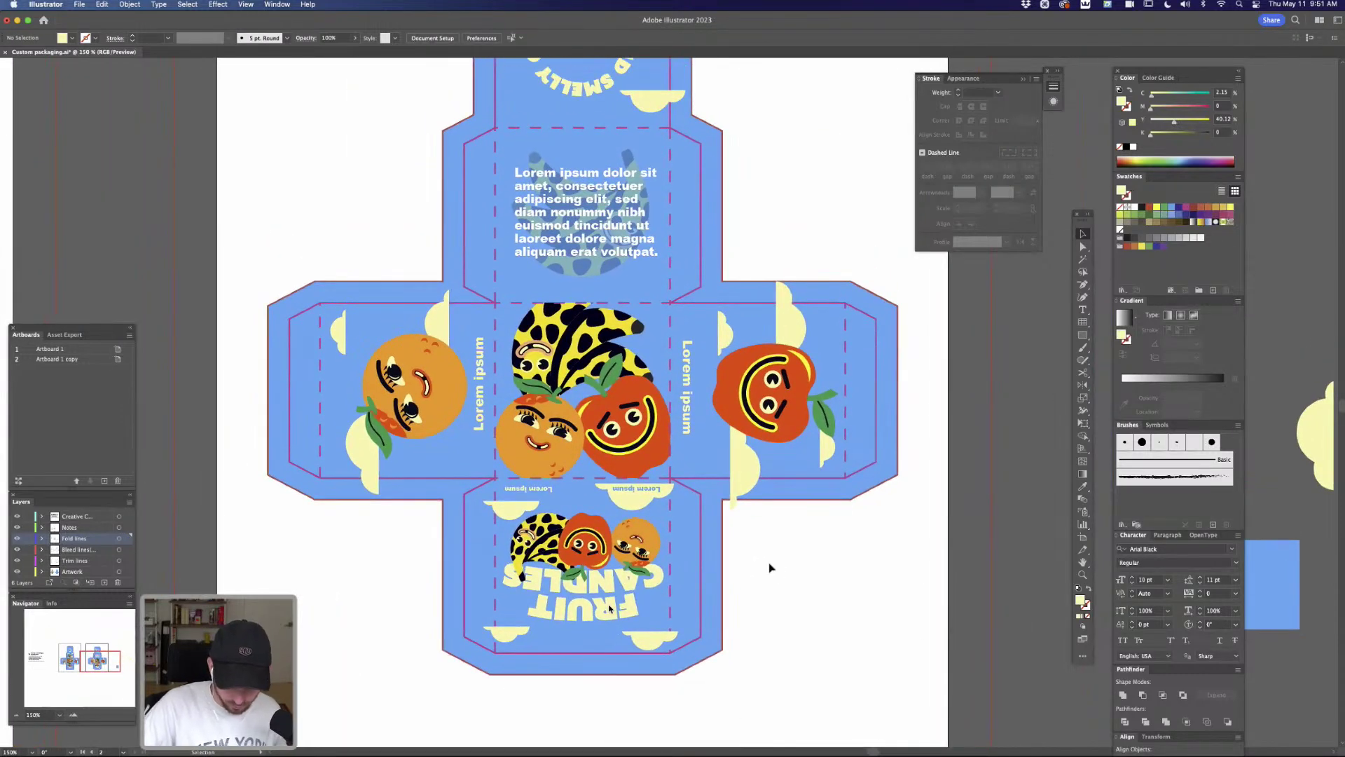
key("super+v")
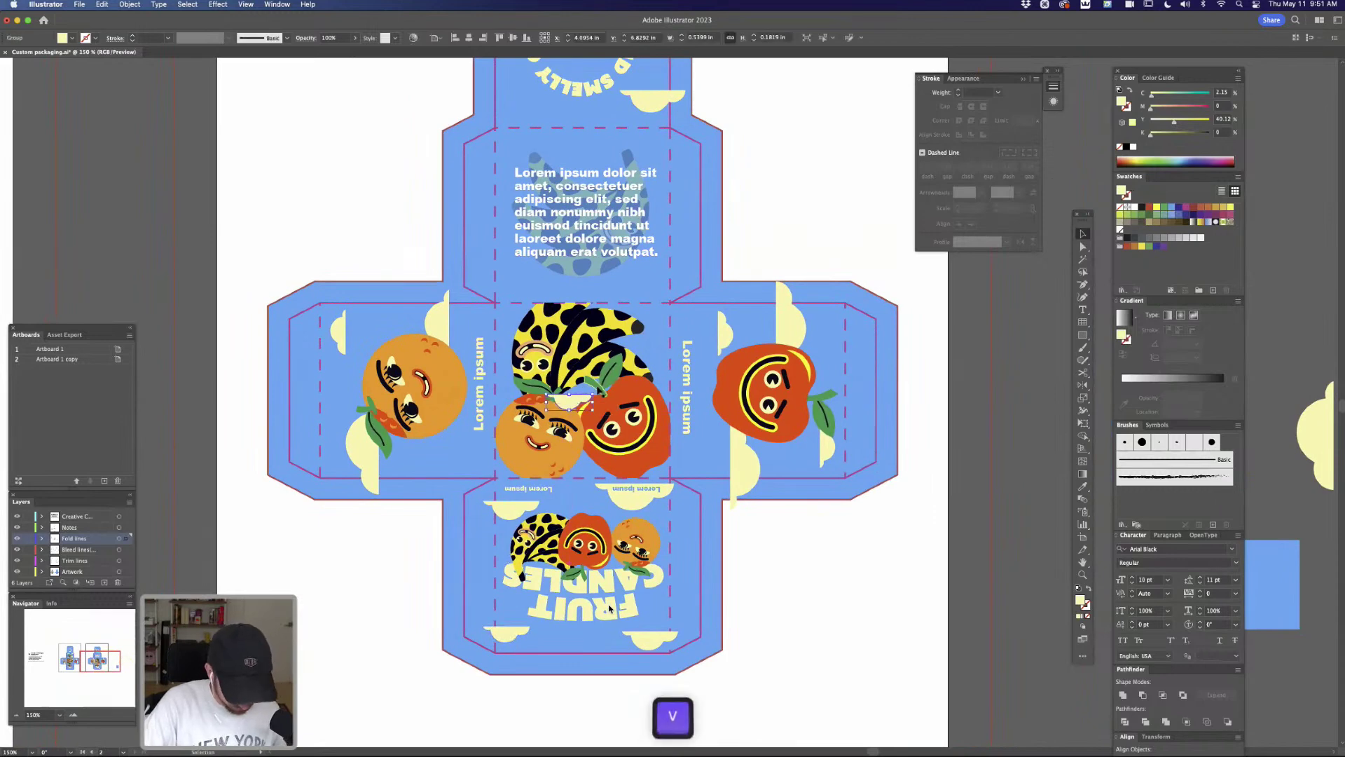
mouse_move(596, 389)
left_mouse_down()
mouse_move(584, 424)
mouse_move(539, 406)
mouse_move(653, 374)
mouse_move(608, 394)
left_mouse_up()
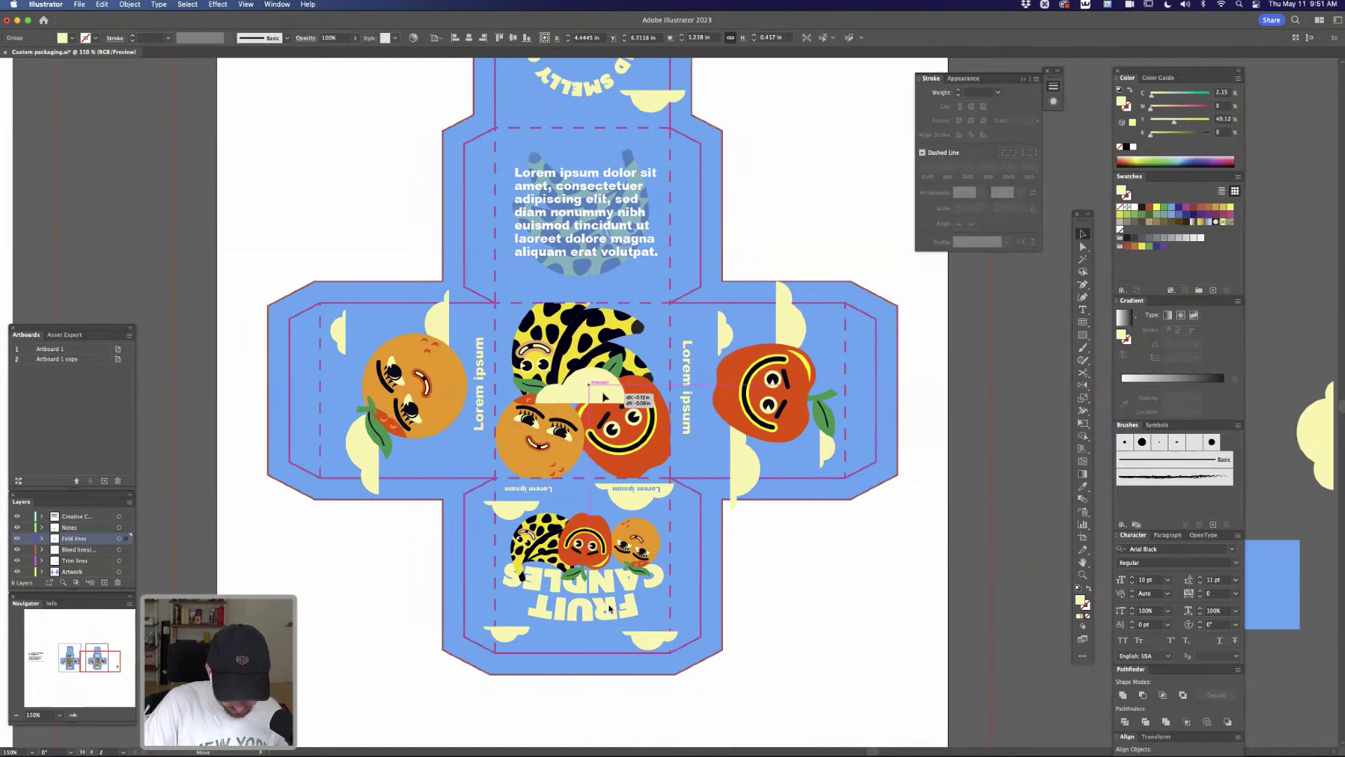
Transfer the front panel's cloud to the Artwork layer and layer it behind the apple and orange
key("super+bracketleft")
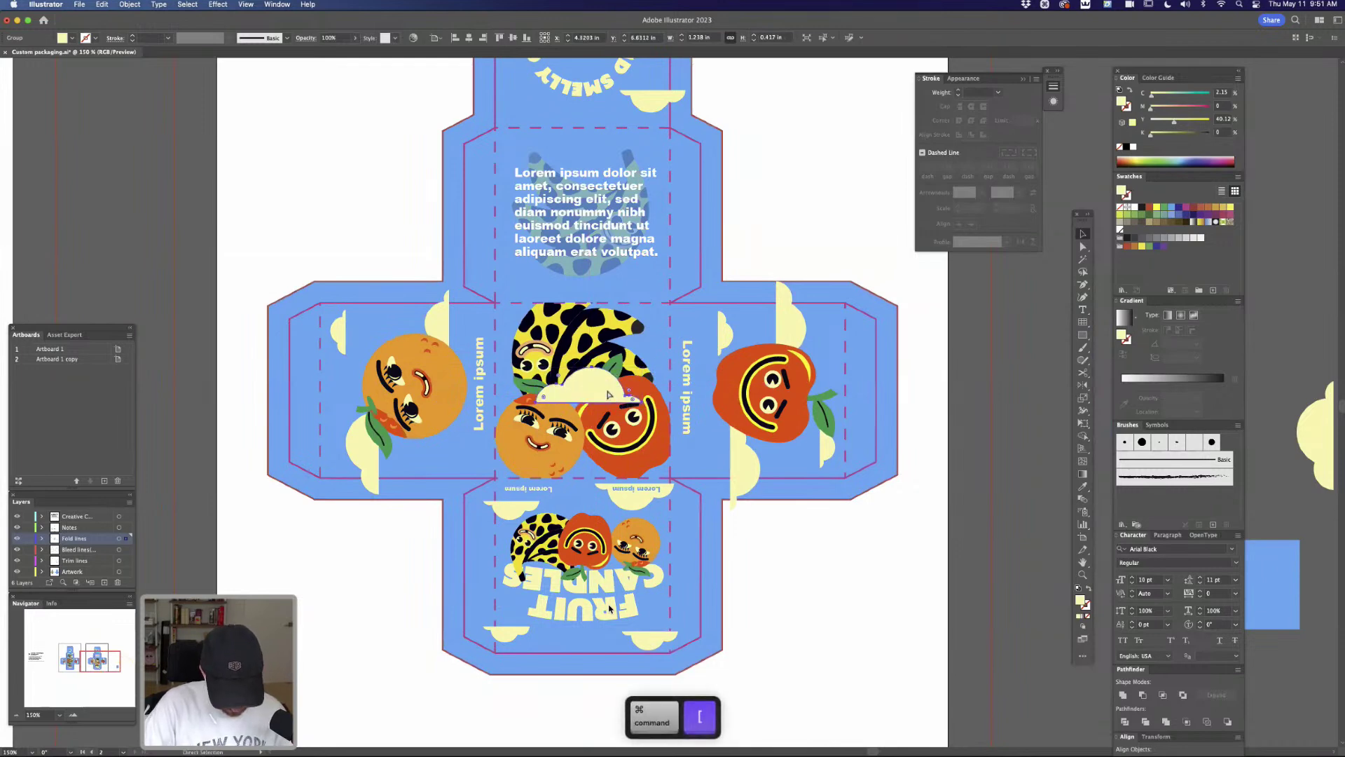
key("super+shift+bracketleft")
key("super+c")
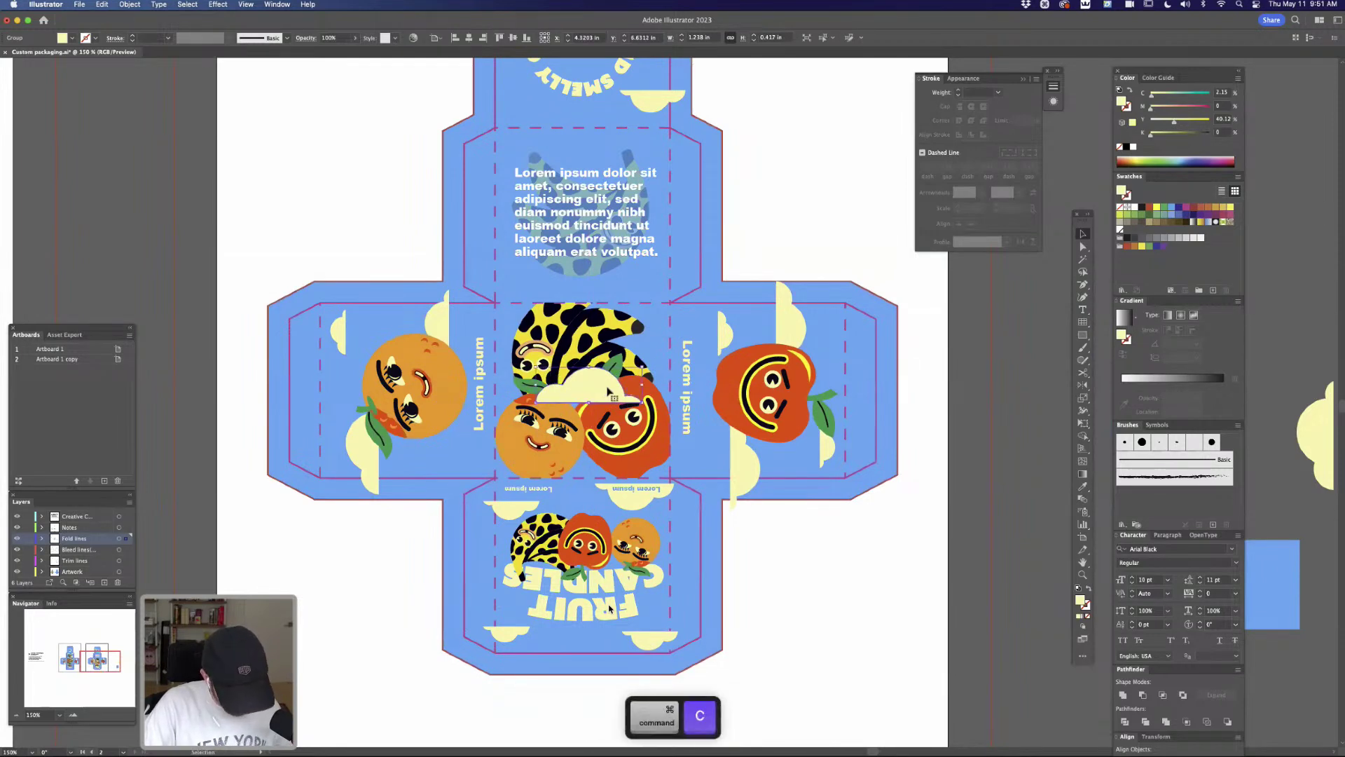
key("BackSpace")
left_click(570, 414)
key("super+f")
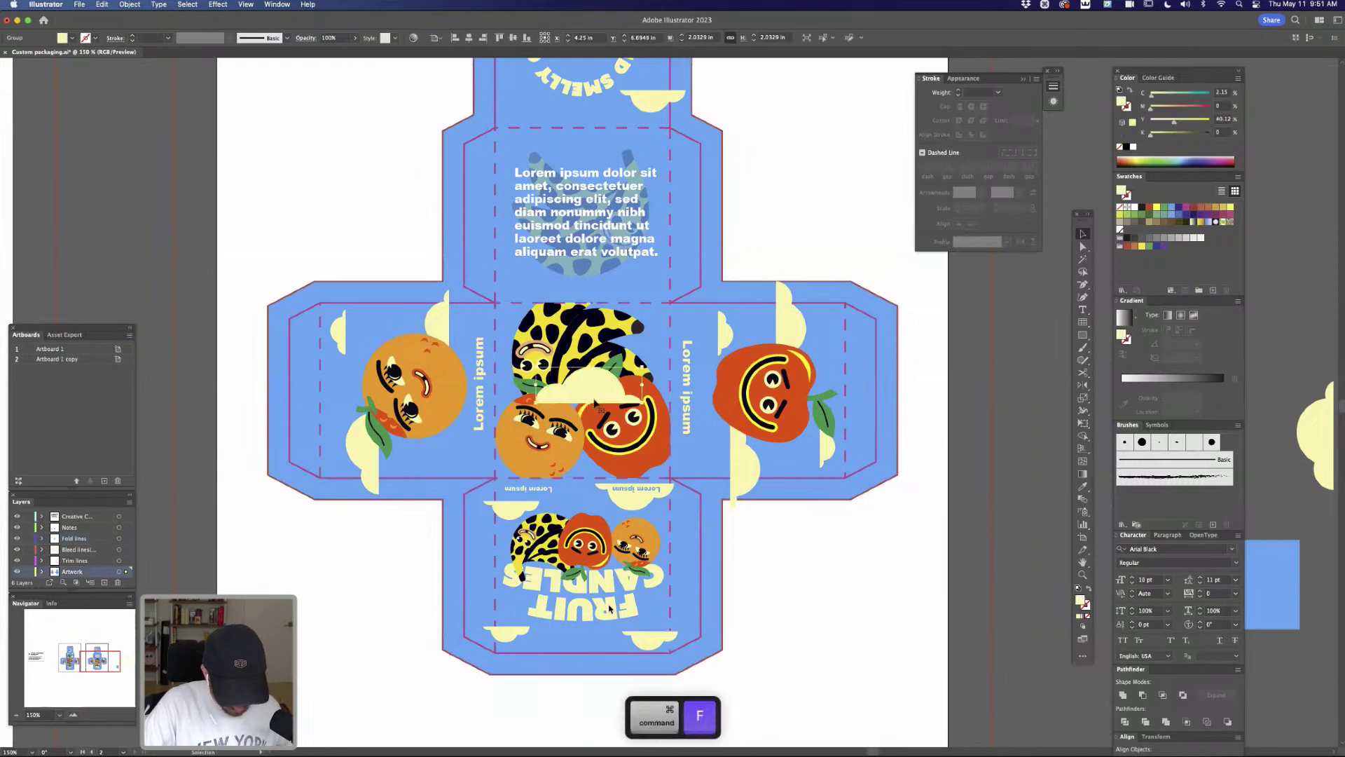
key("super+bracketleft")
left_click_drag(592, 393, 610, 399)
left_click(768, 566)
Move the orange character and its surrounding clouds on the side panel to the Artwork layer
key("super+minus")
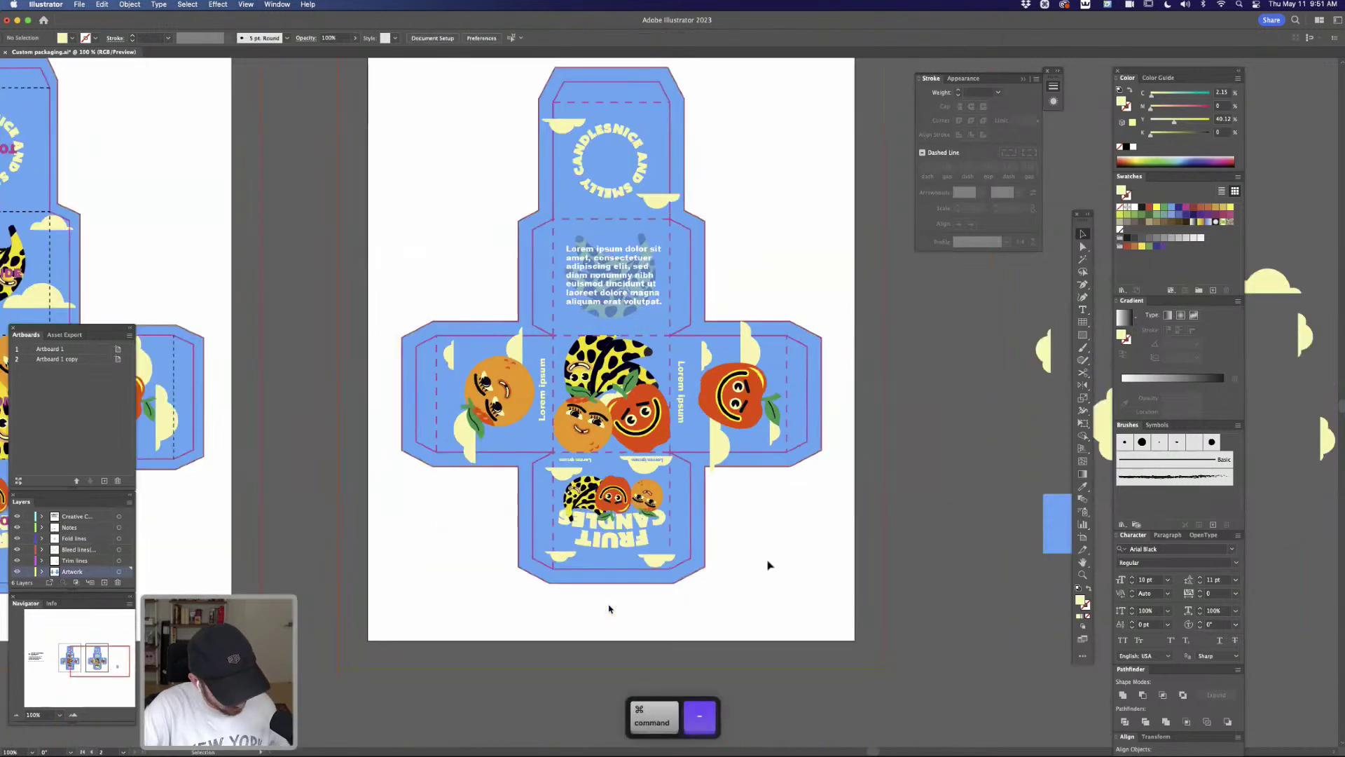
left_click(507, 390)
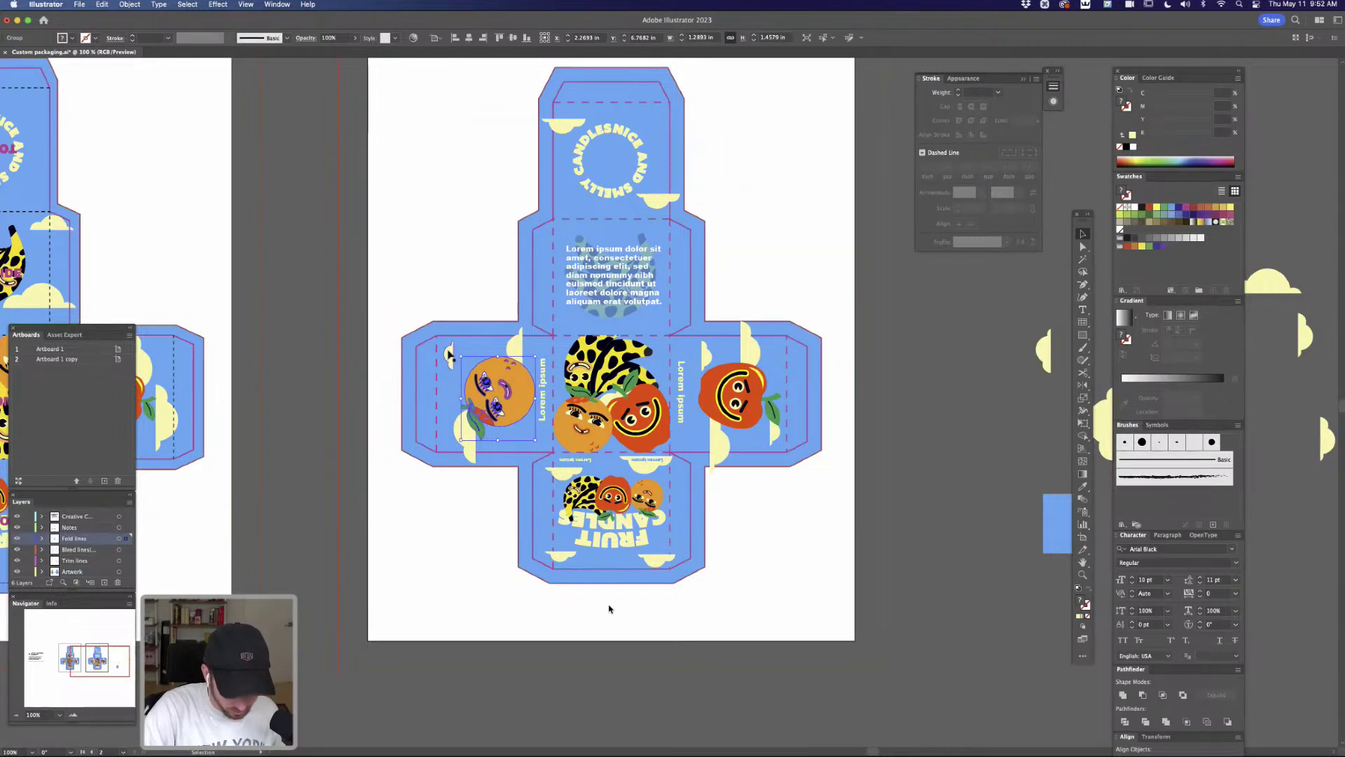
left_click(451, 353, "shift")
left_click(515, 352, "shift")
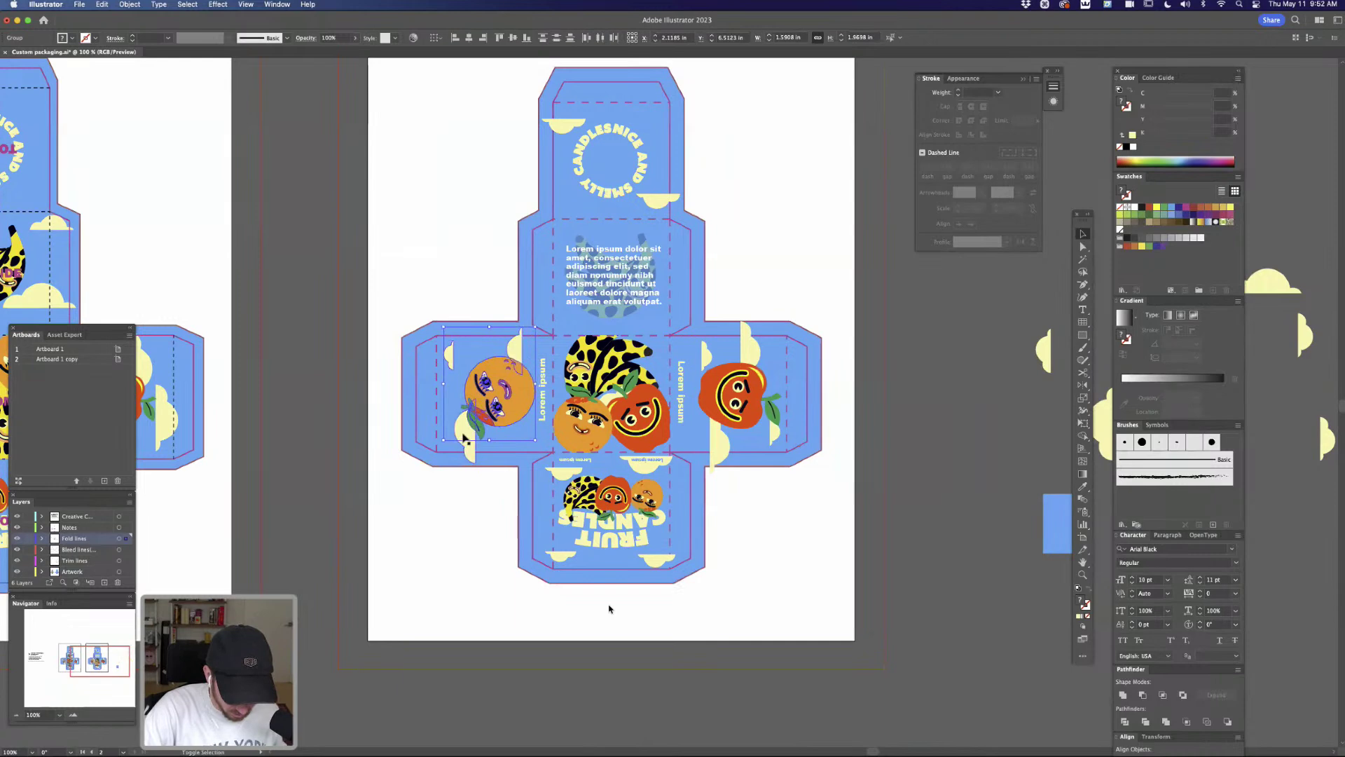
left_click(580, 423, "shift")
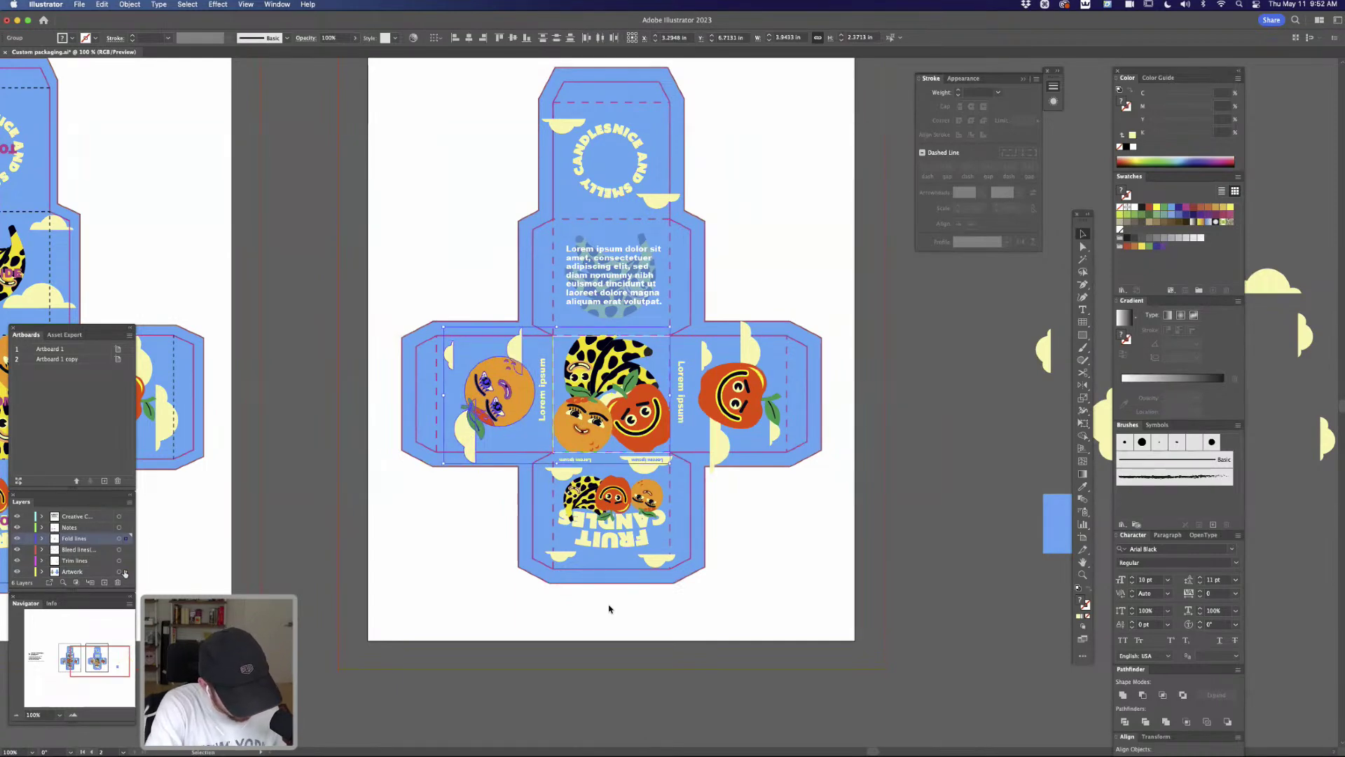
left_click_drag(126, 538, 126, 572)
Move the bottom panel's fruit, title, clouds and labels plus the apple side panel's label, character and clouds to the Artwork layer
left_click(648, 517)
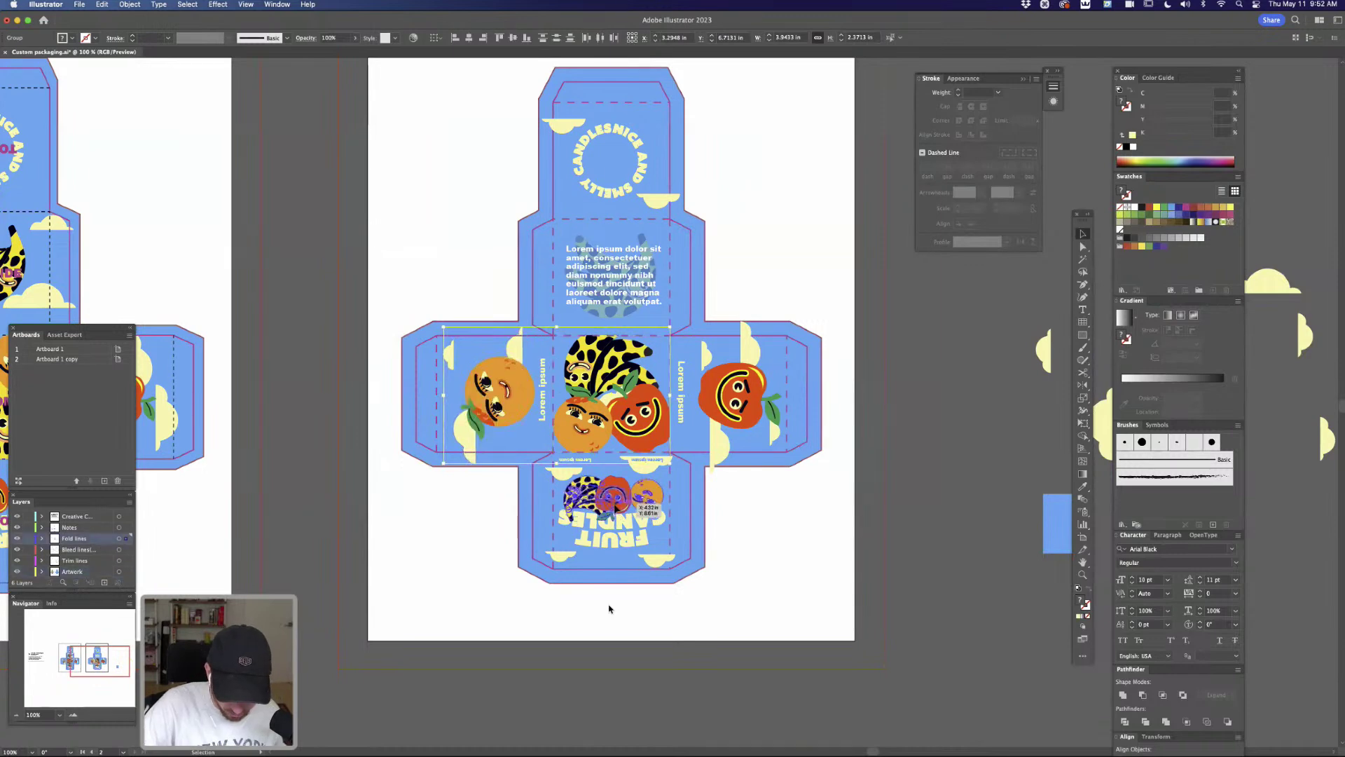
left_click(646, 550, "shift")
left_click(634, 565, "shift")
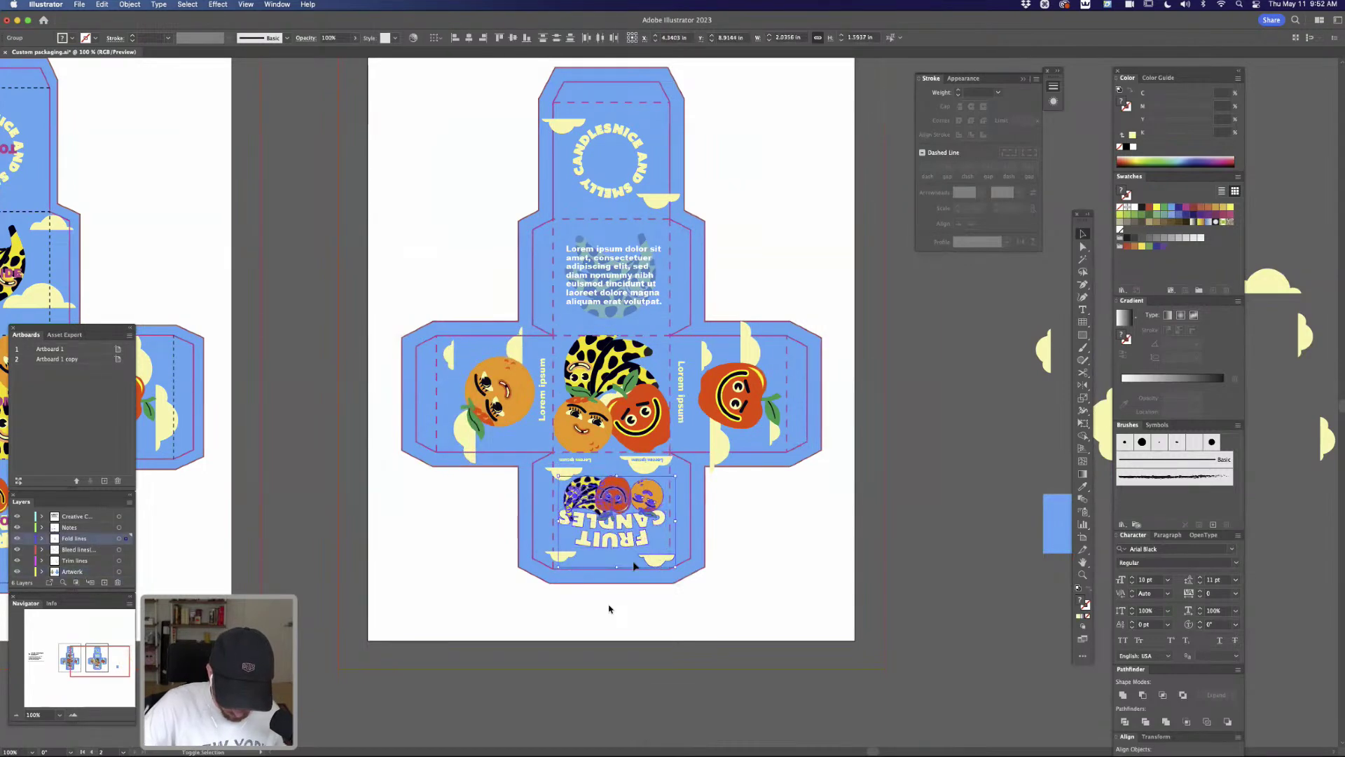
left_click(577, 462, "shift")
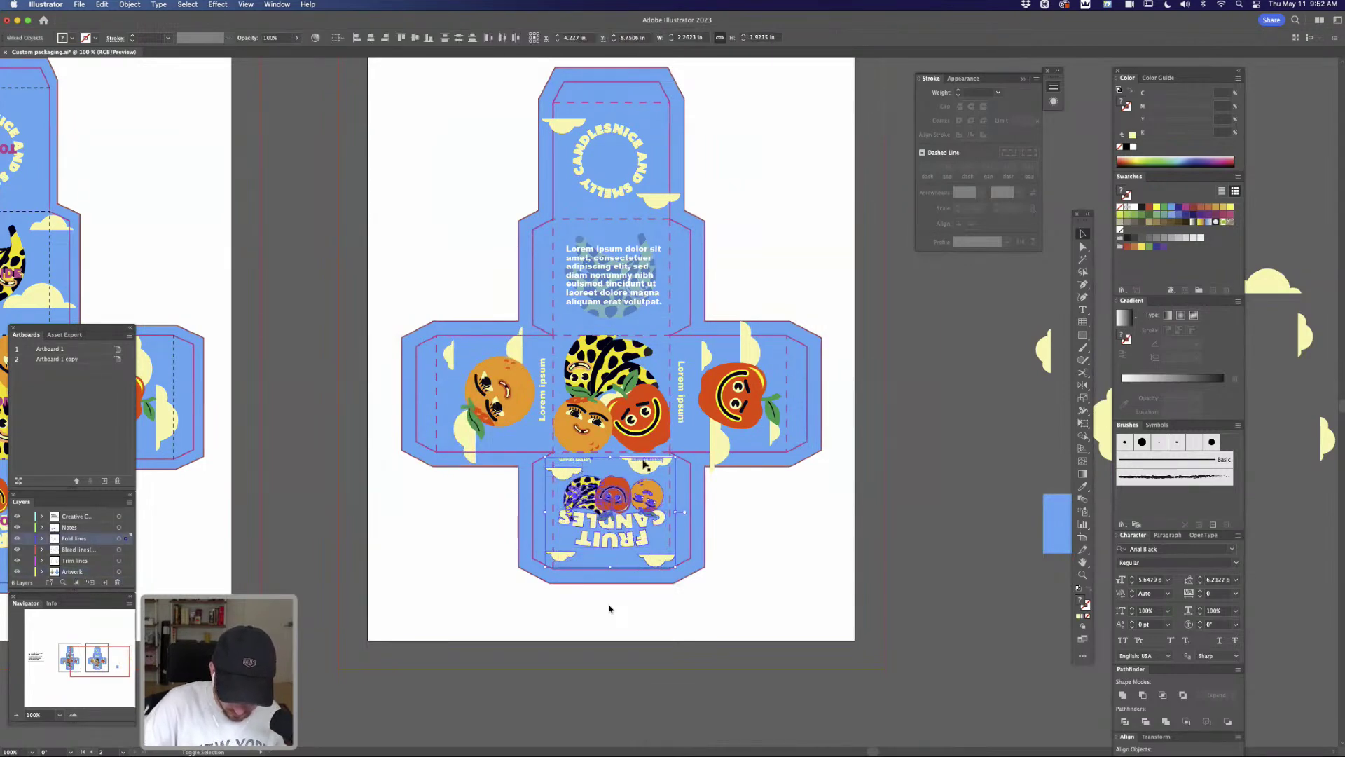
left_click(684, 418, "shift")
left_click(716, 459, "shift")
left_click(740, 407, "shift")
left_click(750, 354, "shift")
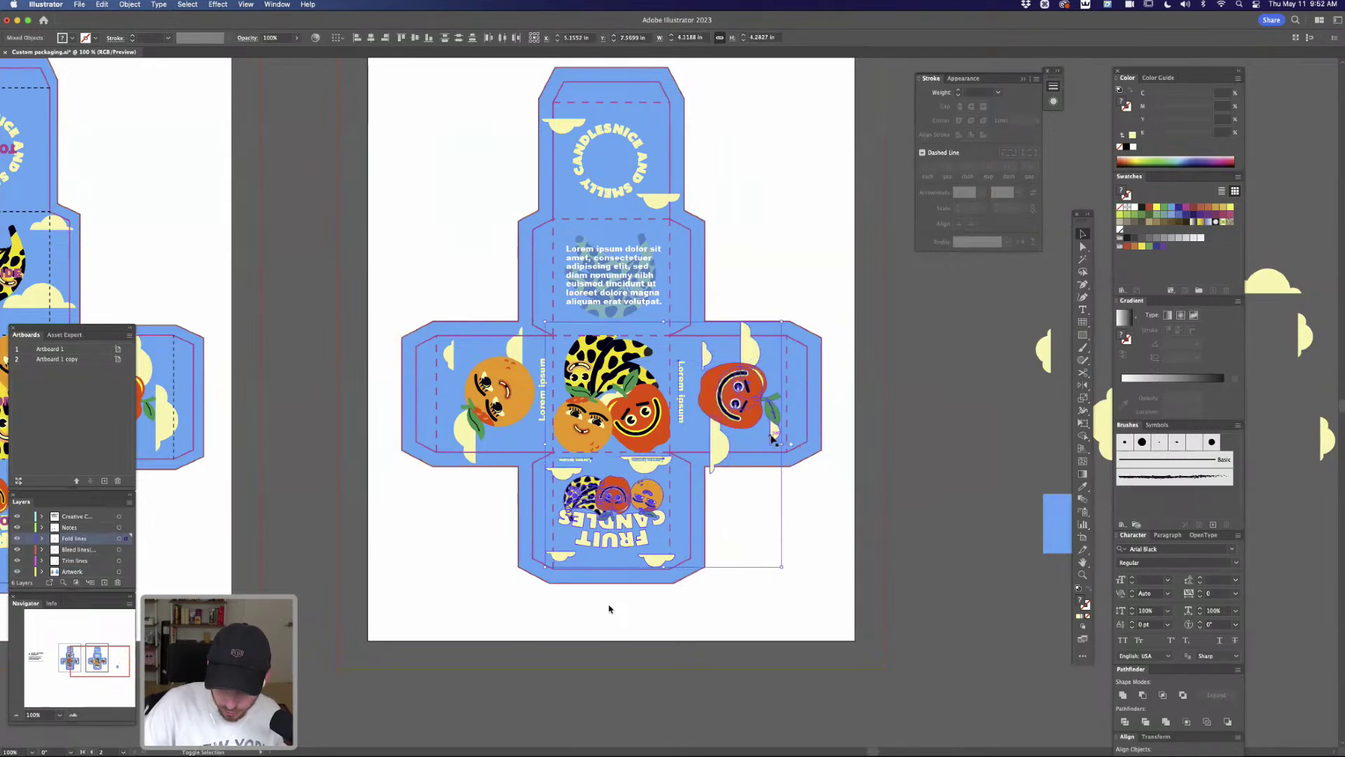
left_click_drag(126, 541, 122, 572)
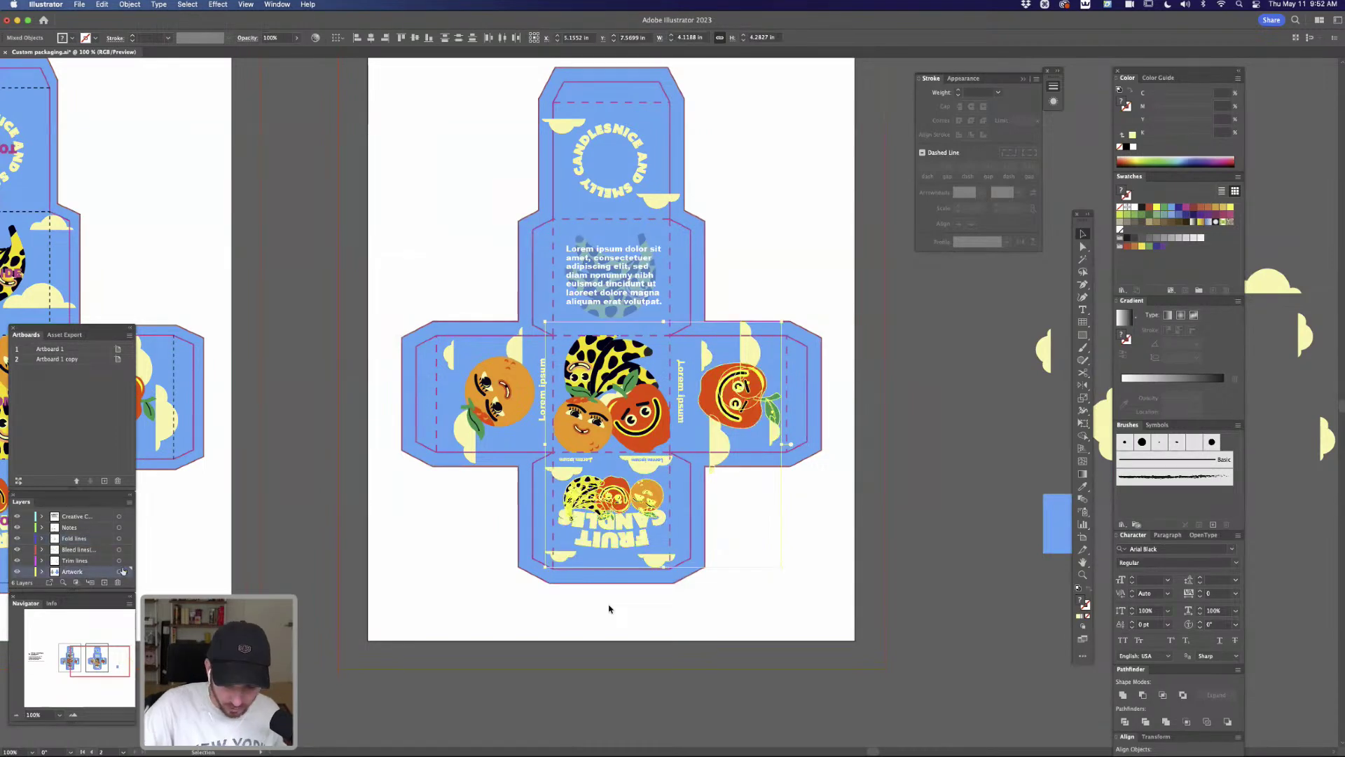
Move the back panel's Lorem ipsum paragraph and the top panel's clouds and circular text to the Artwork layer
left_click(647, 269)
left_click(565, 126, "shift")
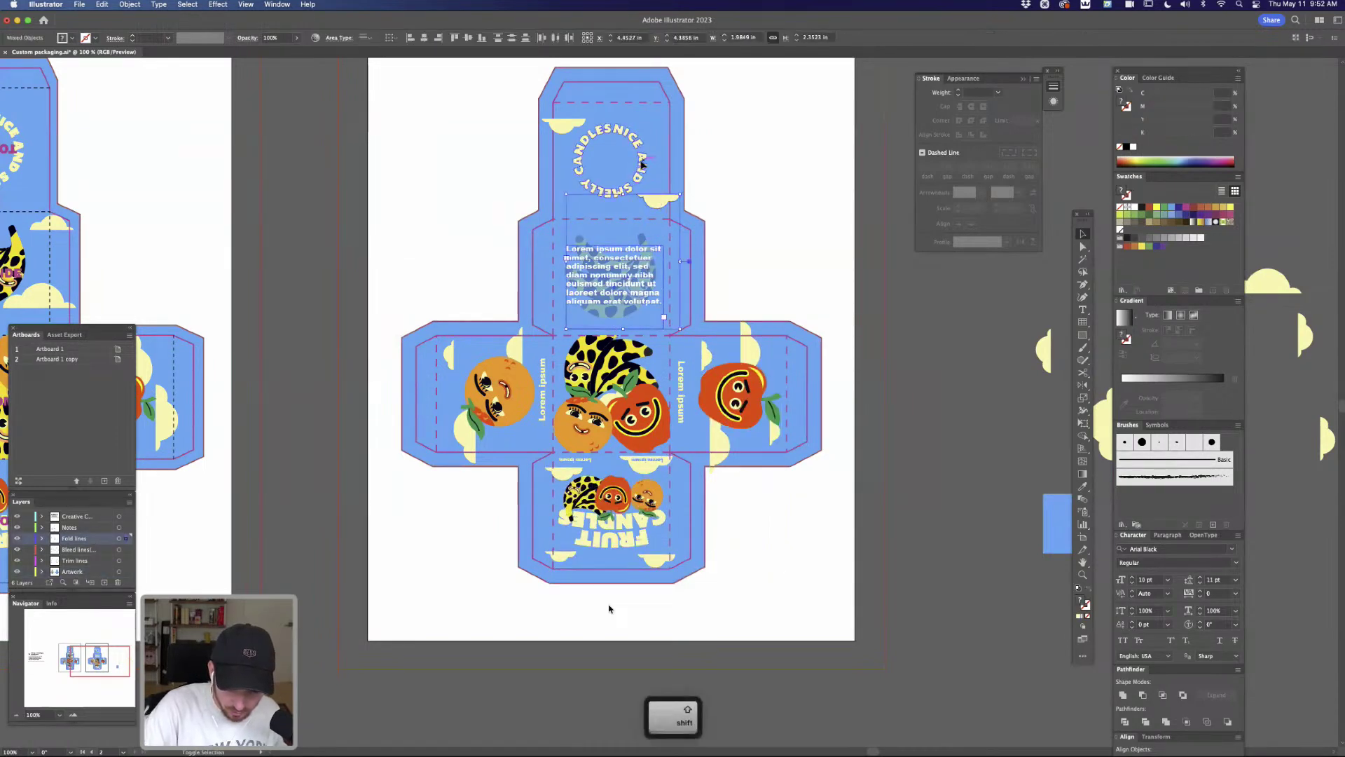
left_click(557, 128, "shift")
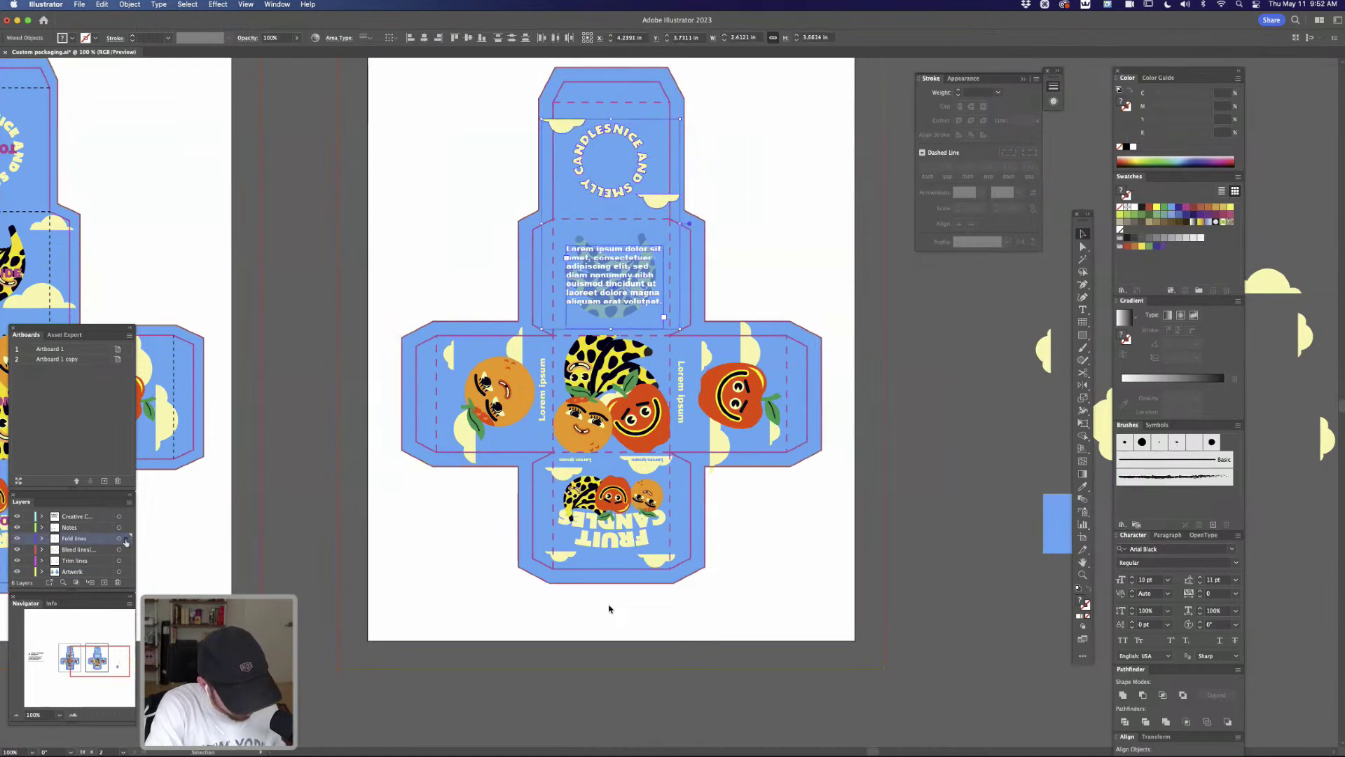
left_click_drag(126, 572, 125, 572)
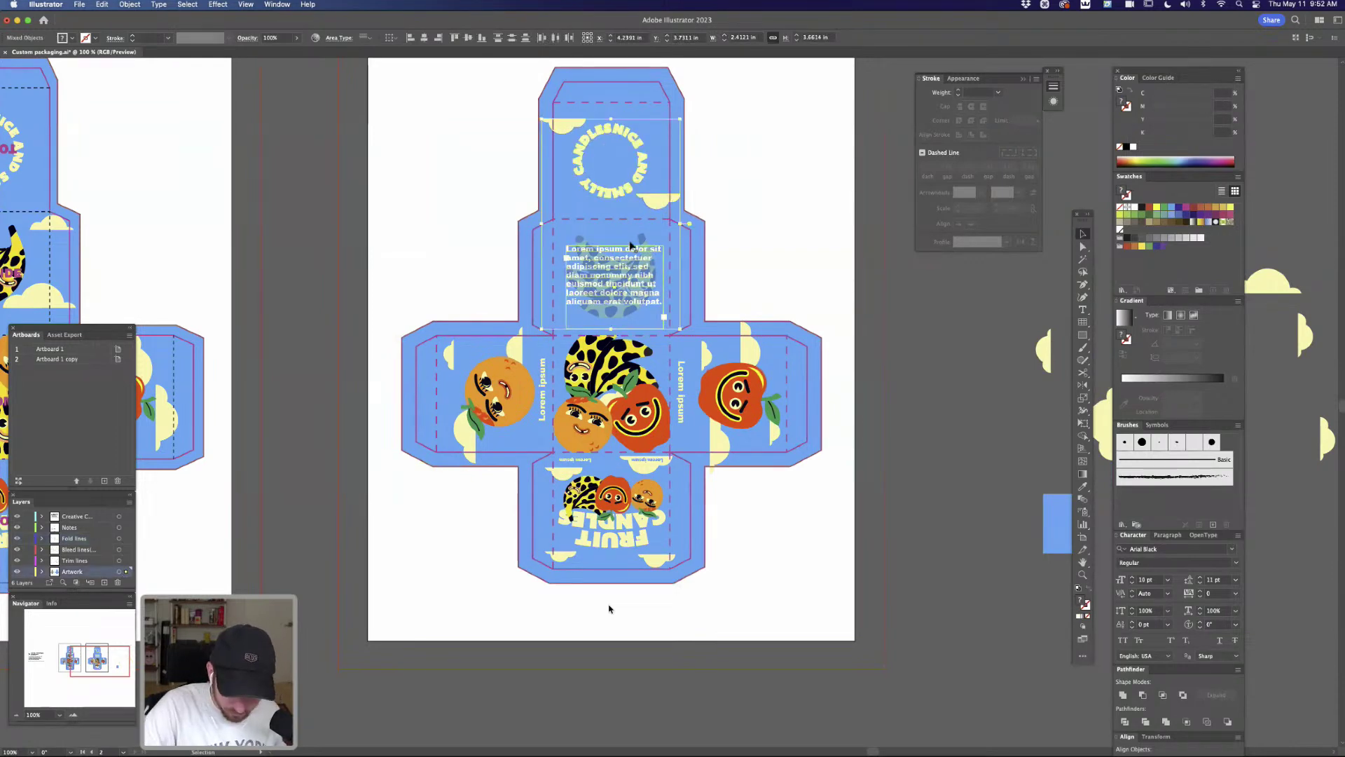
Move the faded banana on the back panel to the Artwork layer and send it behind the Lorem ipsum paragraph
left_click(645, 240)
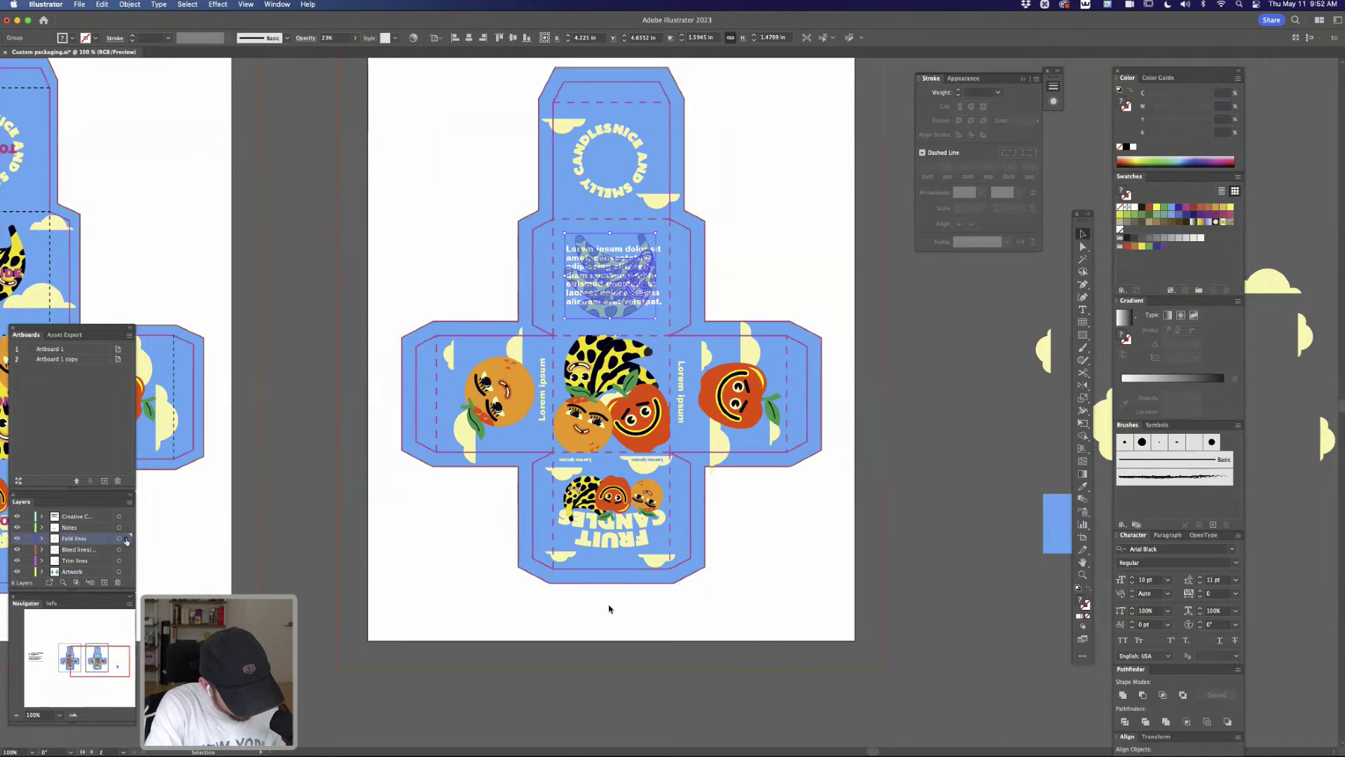
left_click_drag(125, 573, 126, 570)
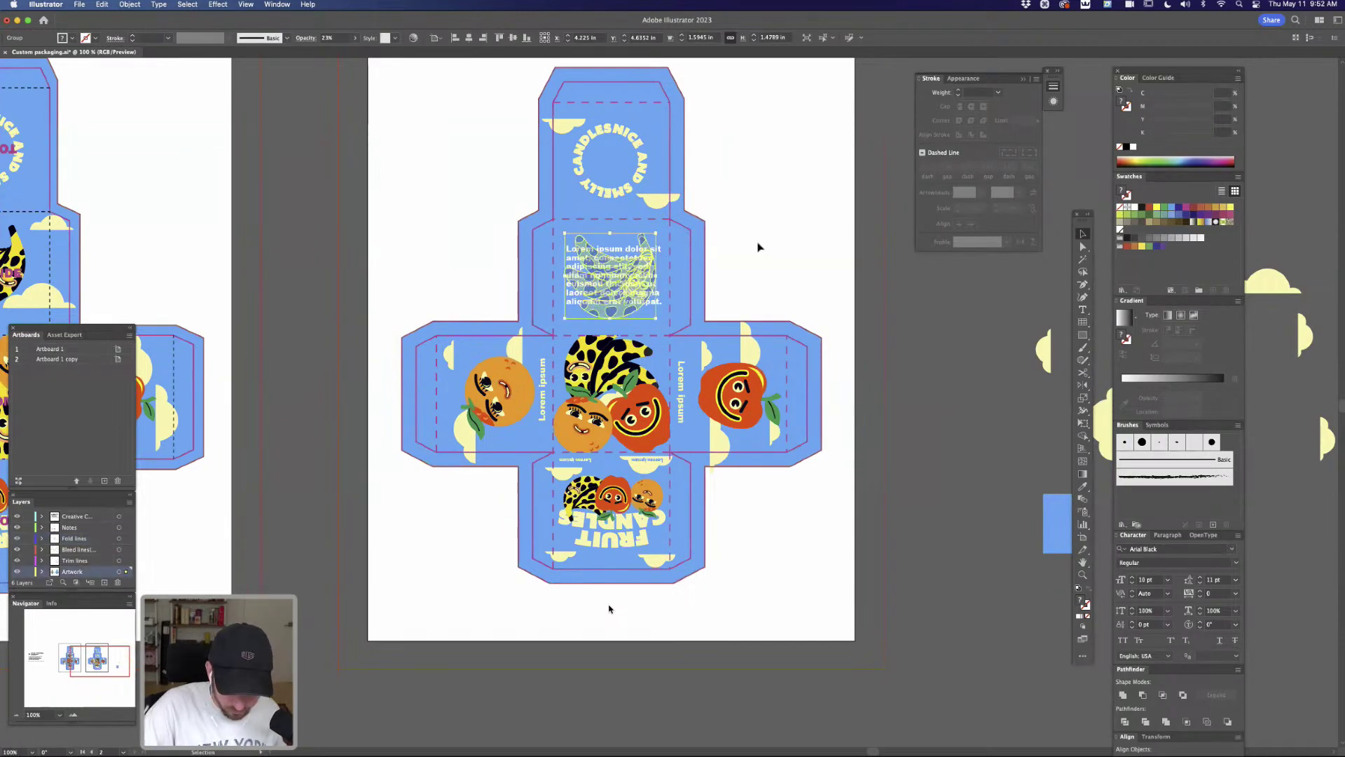
key("super+[")
left_click(757, 250)
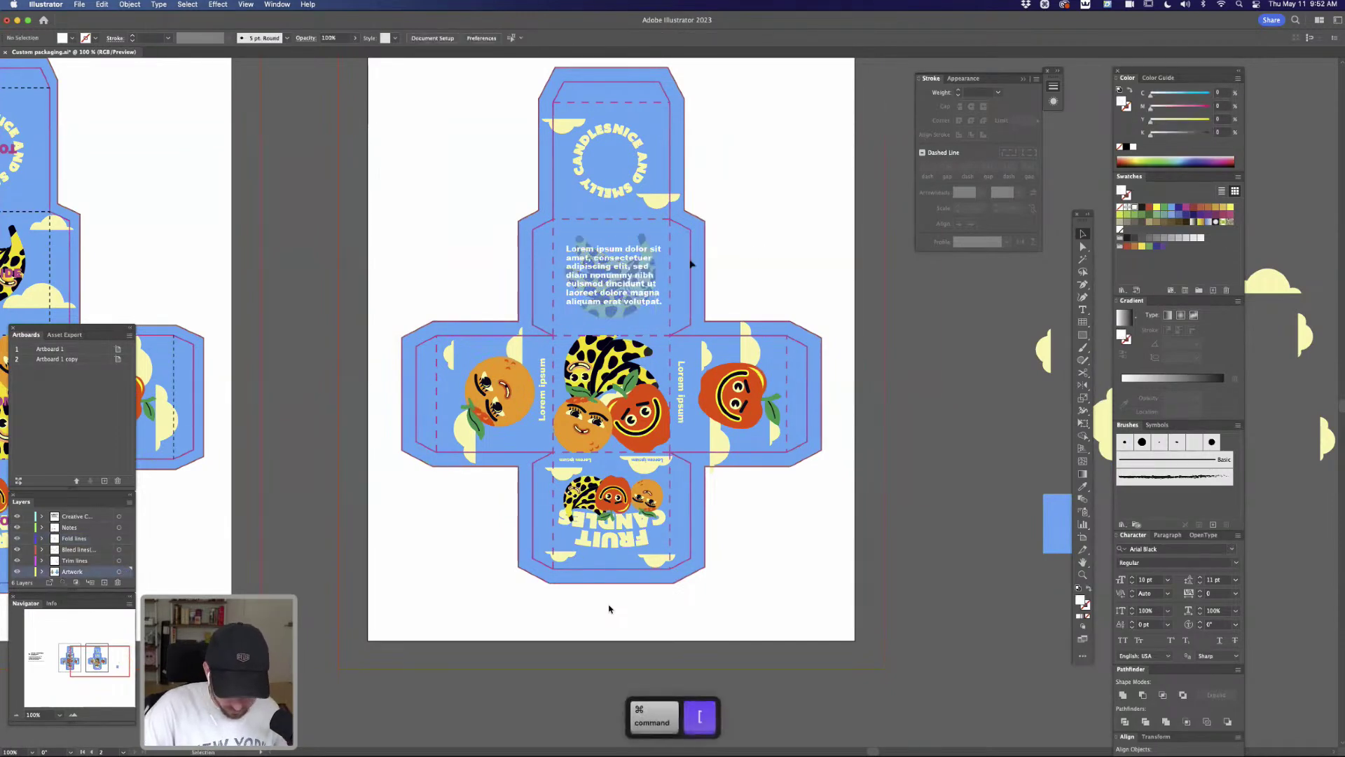
Check which elements are still outside the Artwork layer and move the vertical Lorem ipsum label beside the orange into it
left_click(618, 391)
left_click(611, 398)
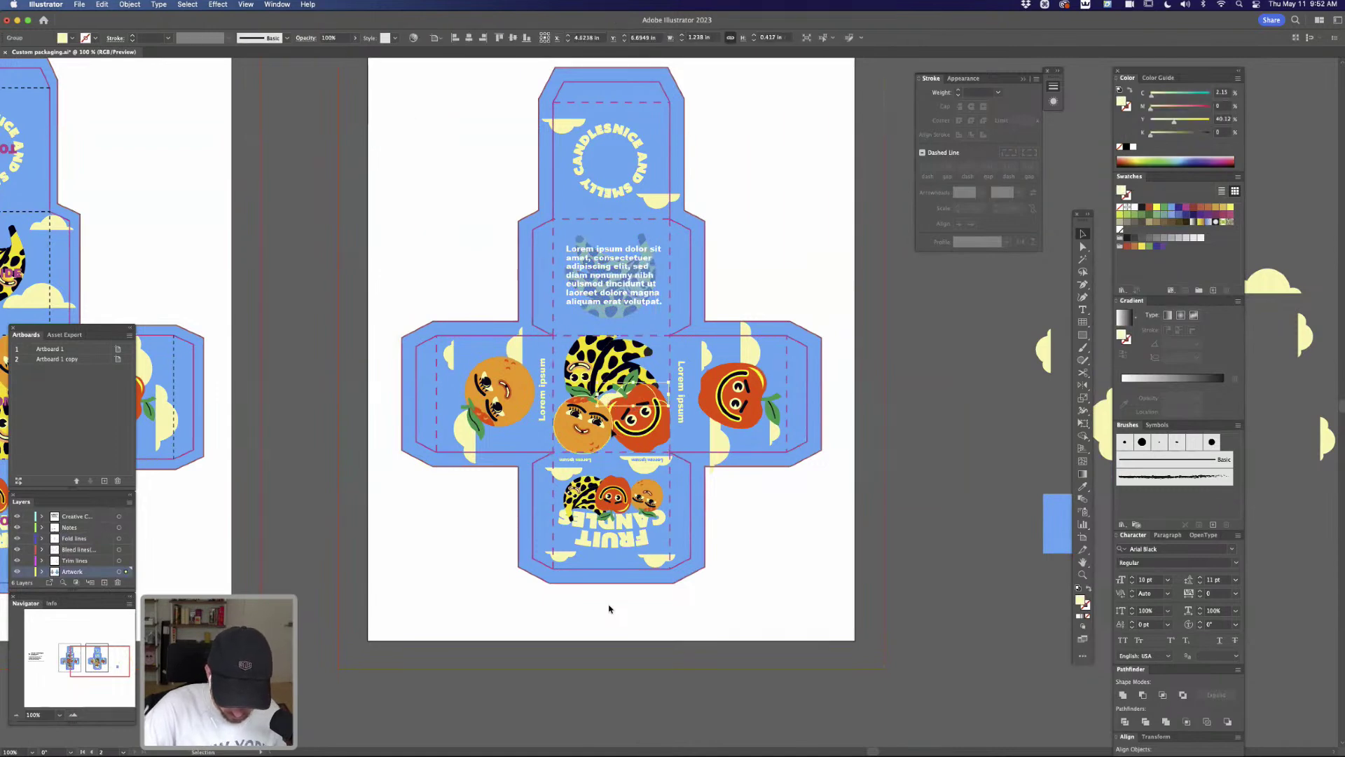
left_click(646, 461)
left_click(573, 461)
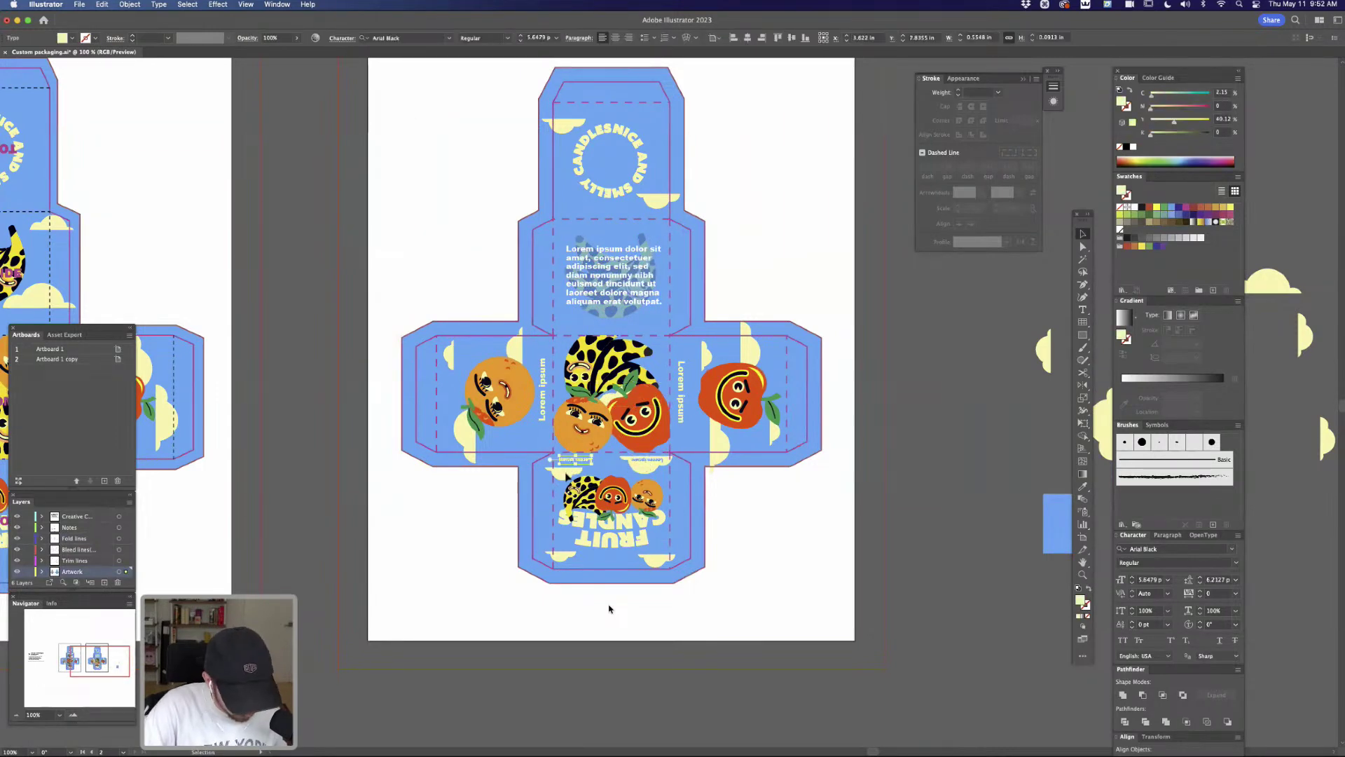
left_click(18, 572)
left_click(17, 571)
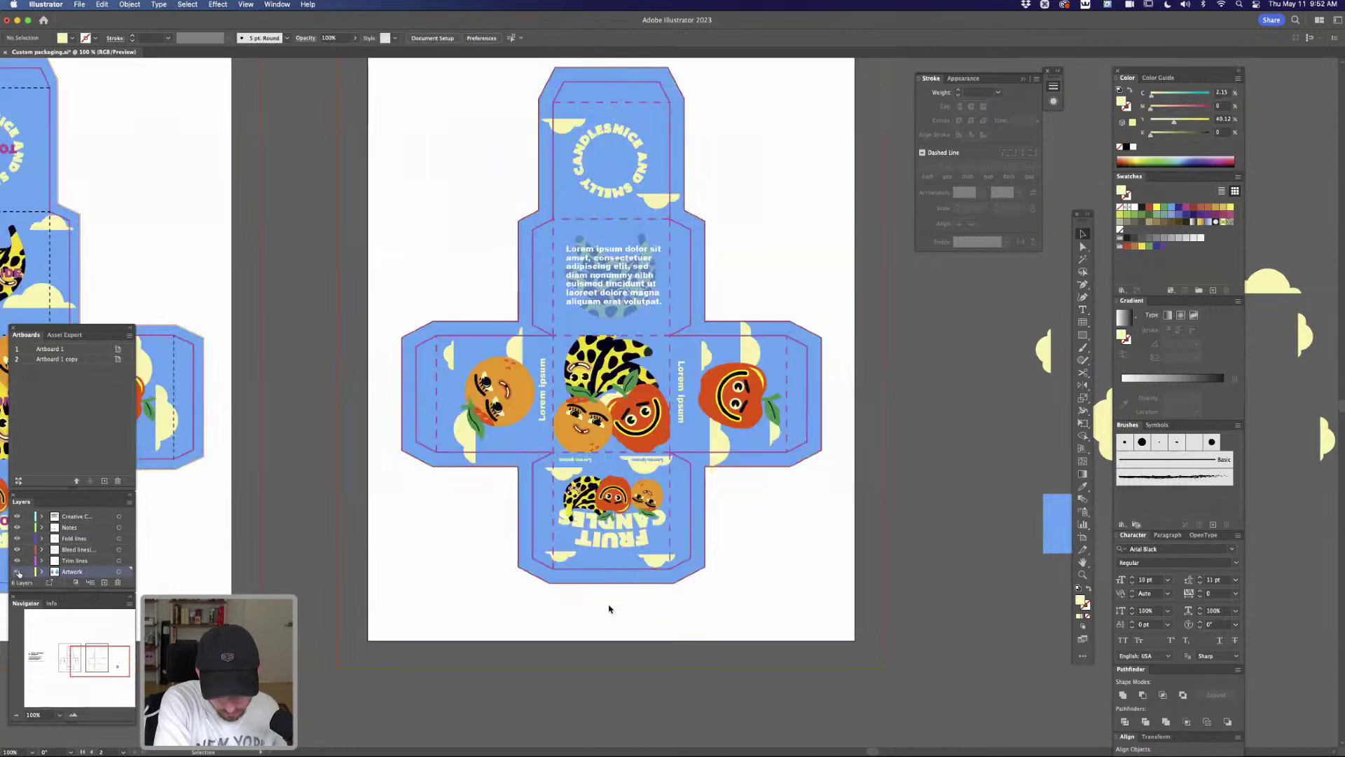
left_click(129, 538)
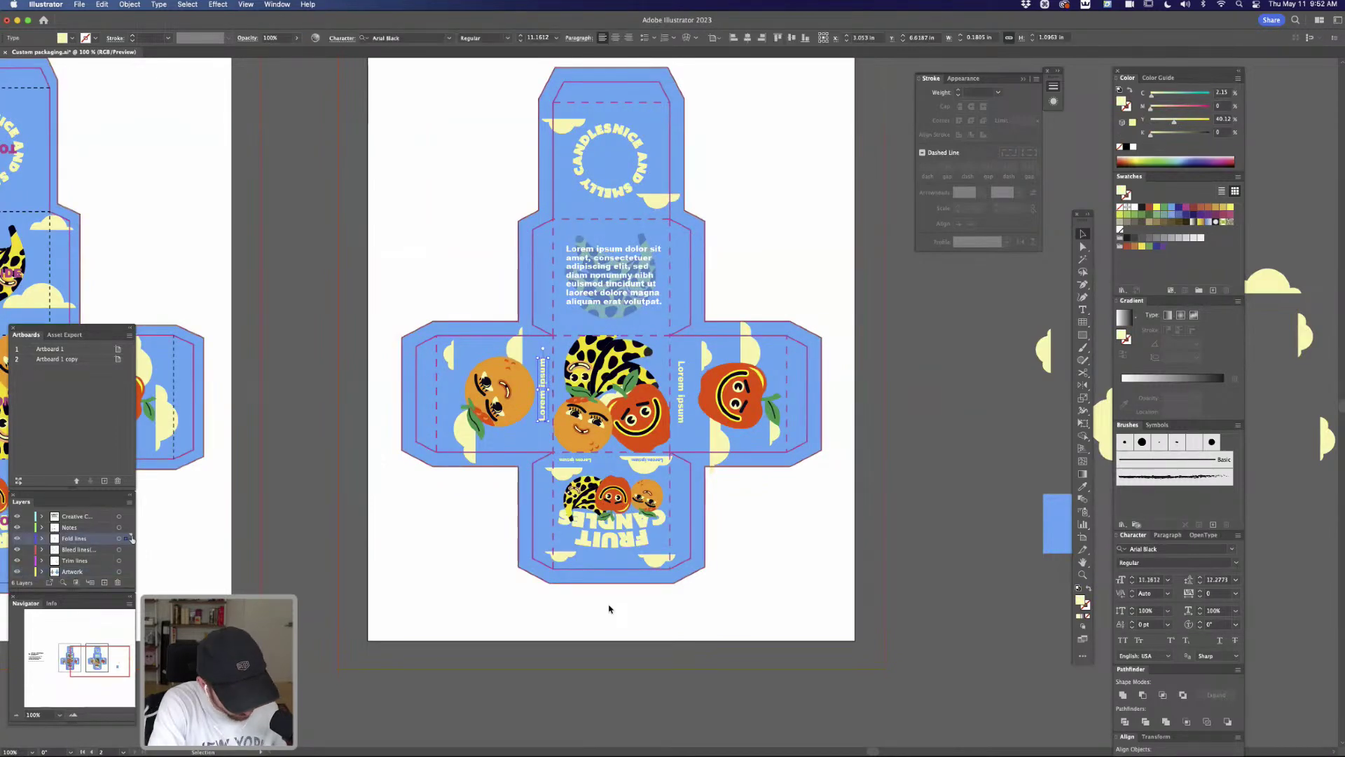
left_click_drag(126, 572, 128, 571)
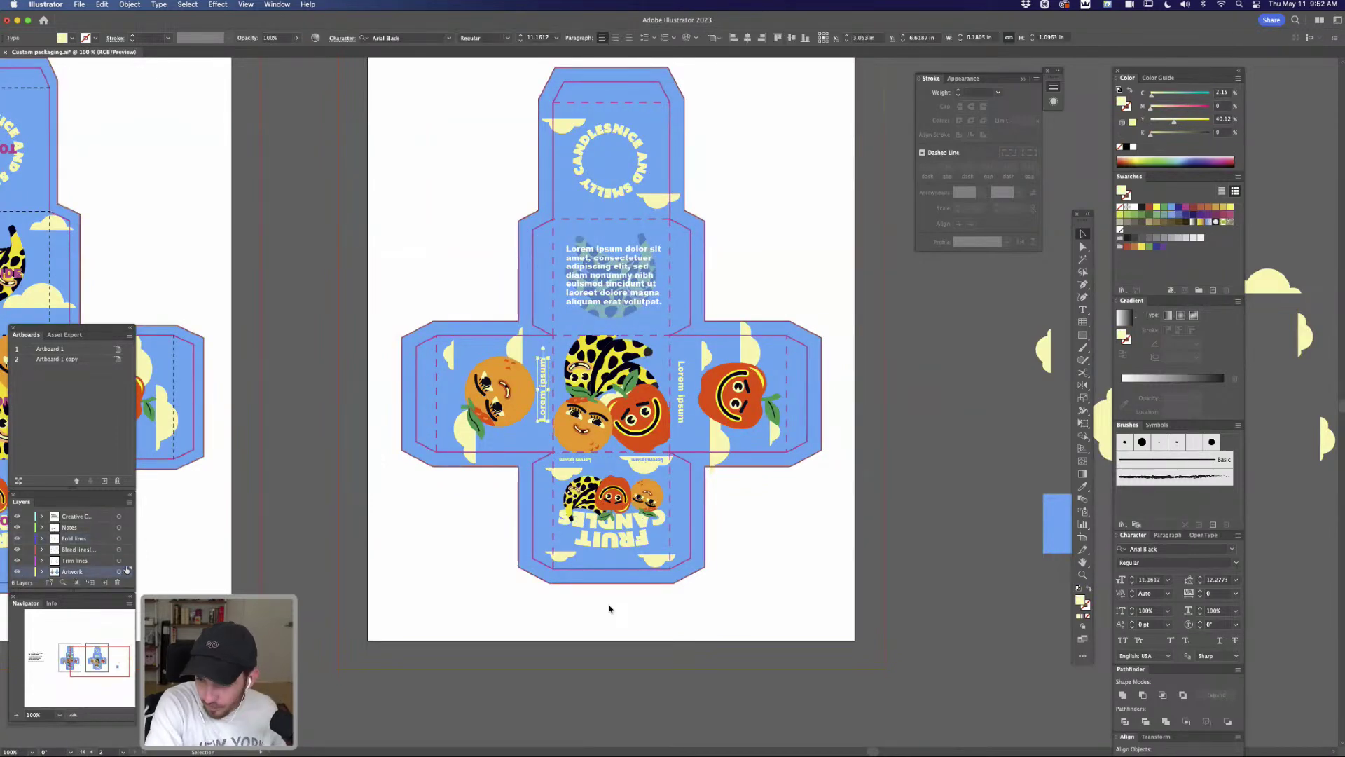
left_click(807, 258)
Hide the Notes layer while reviewing the first dieline
key("space")
left_click_drag(838, 276, 837, 329)
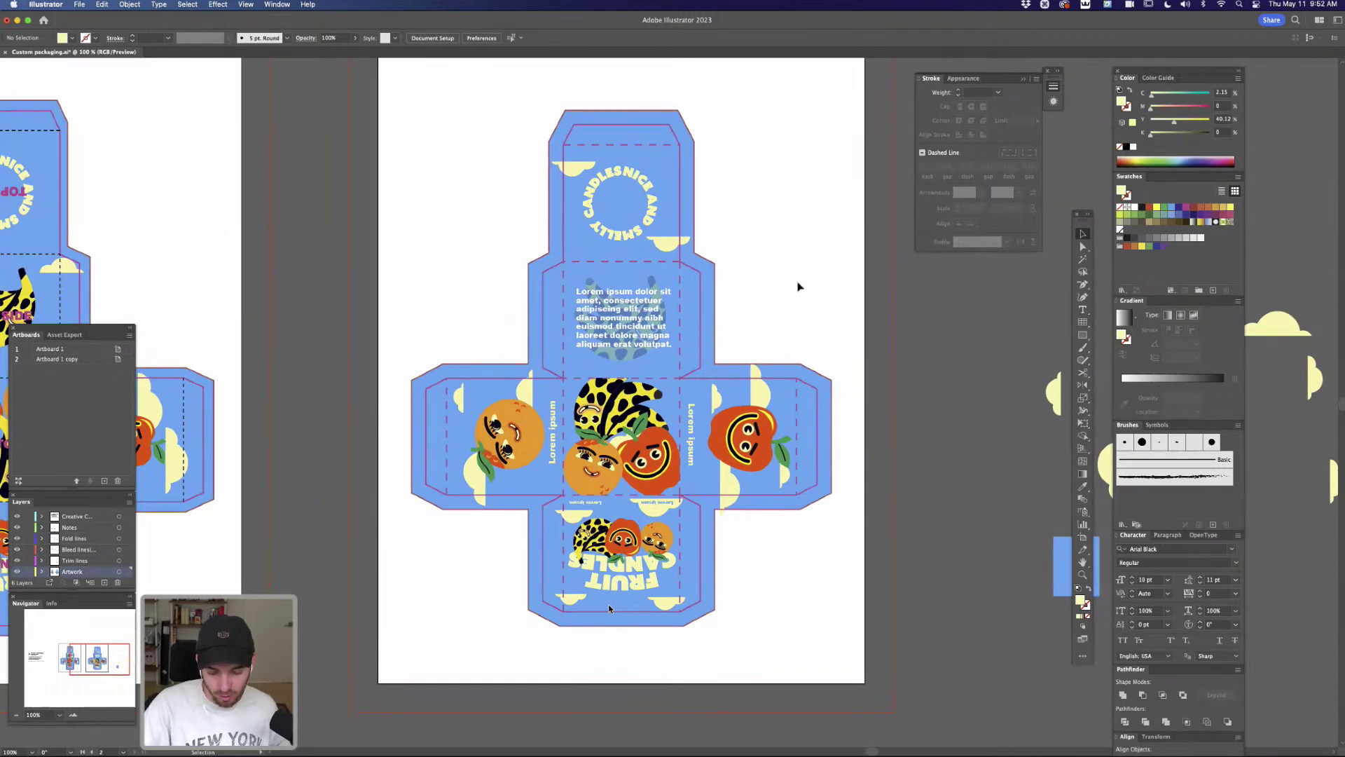
key("space")
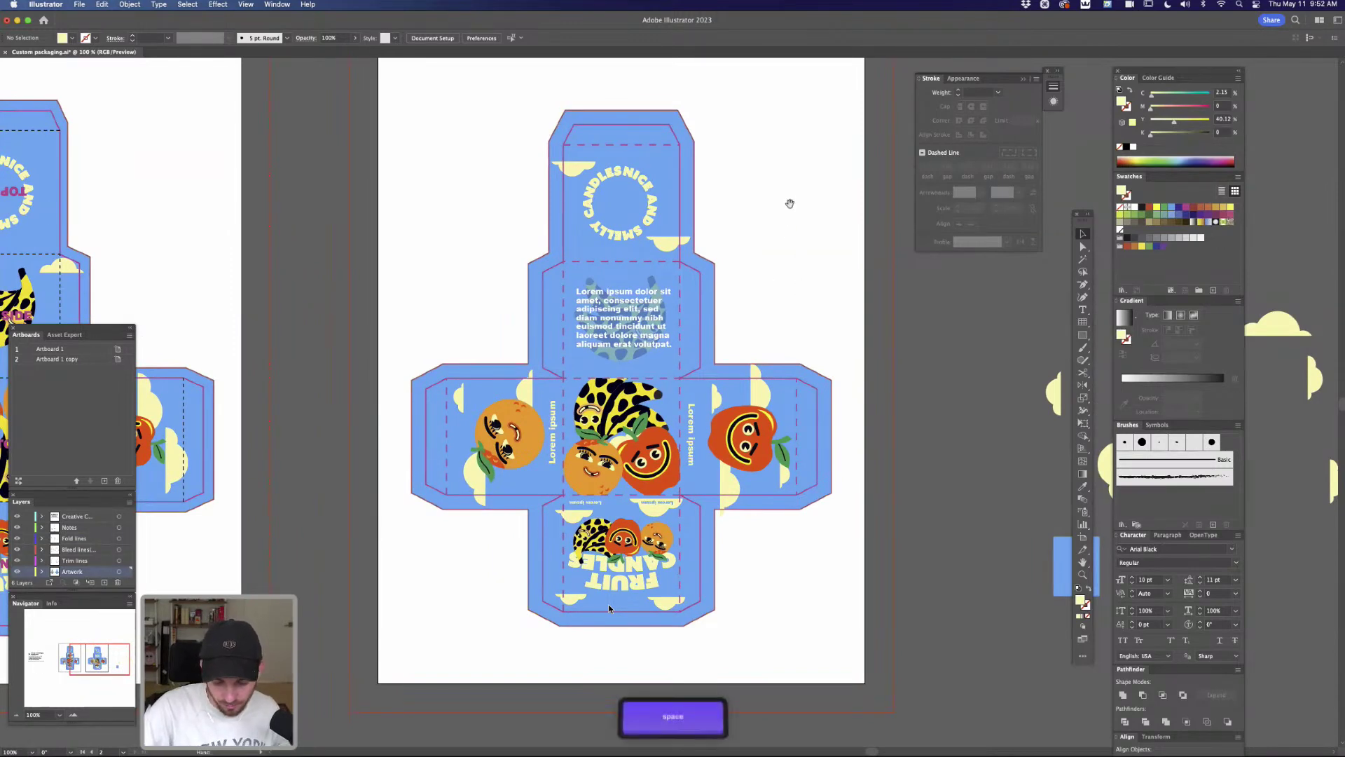
left_click_drag(787, 204, 758, 199)
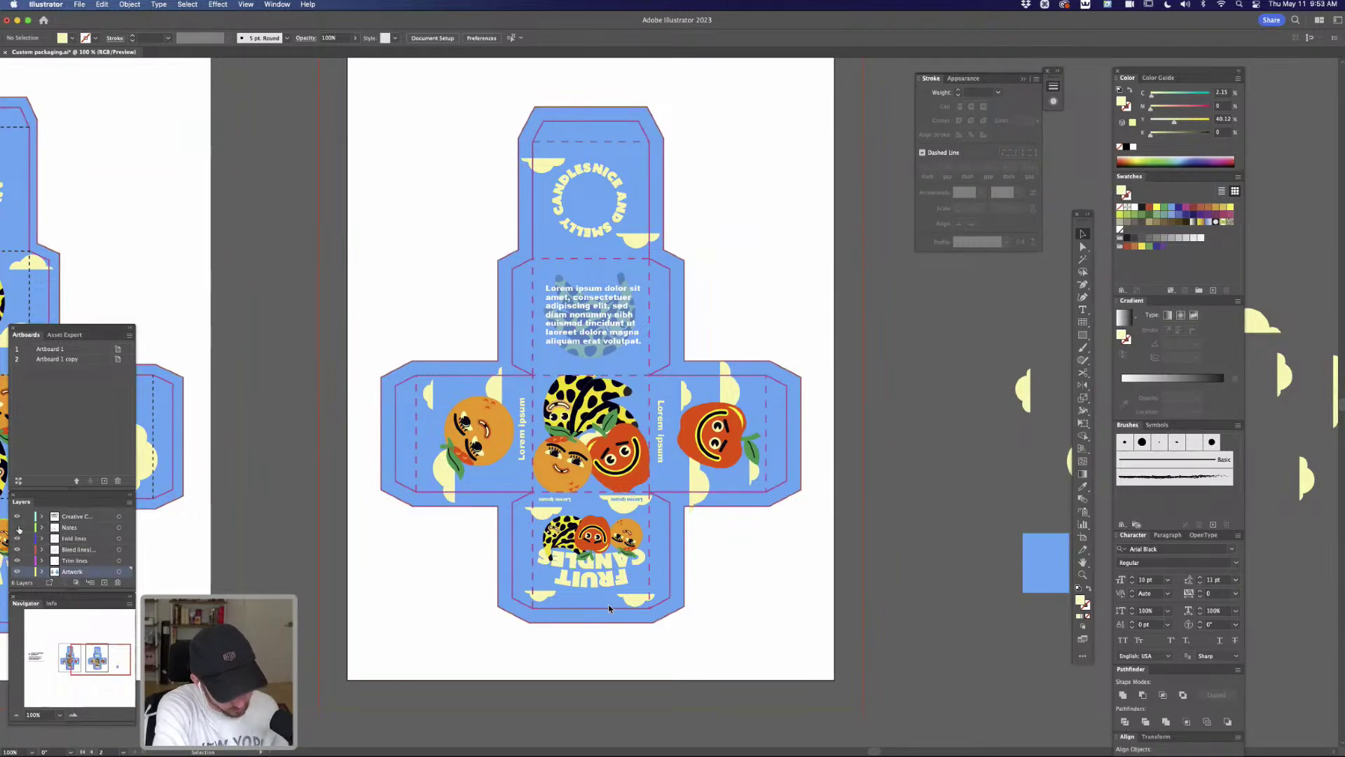
key("space")
left_click_drag(239, 313, 811, 339)
left_click(16, 527)
left_click(17, 527)
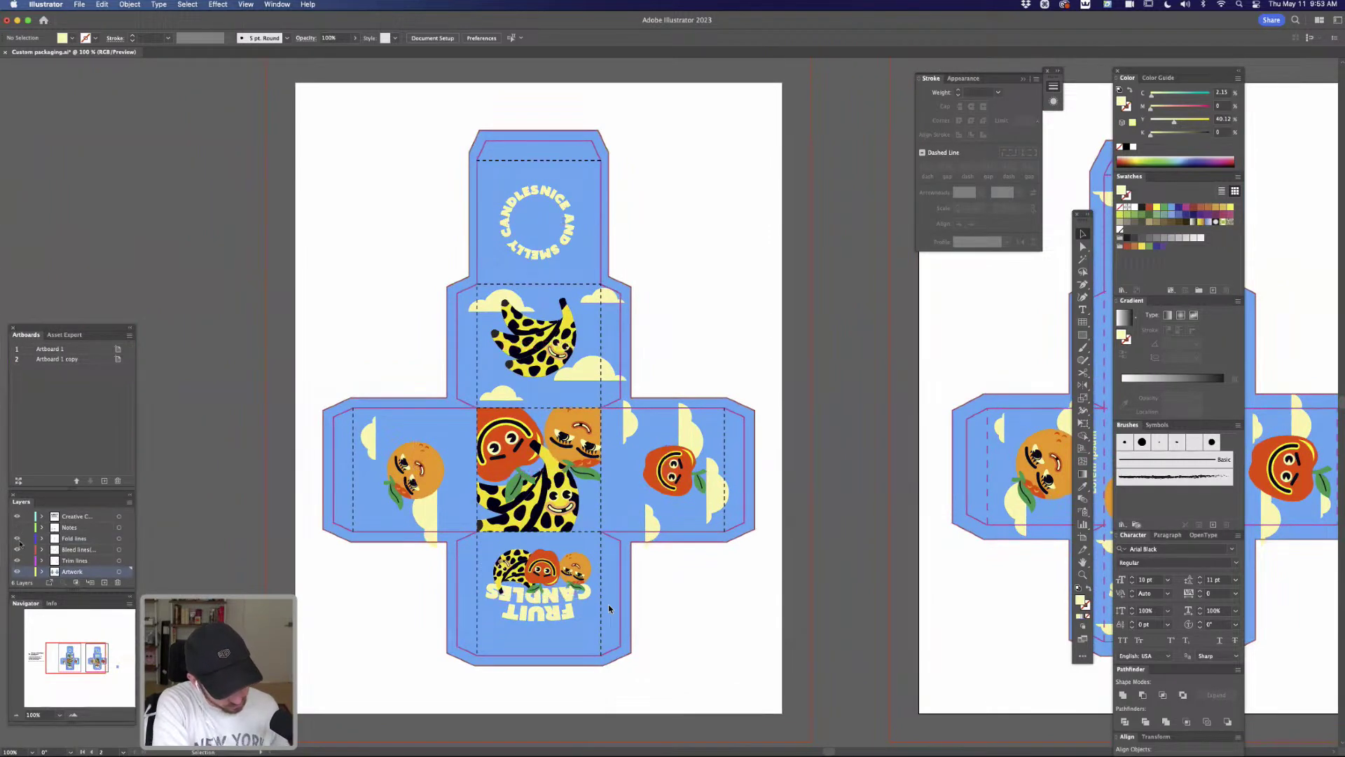
Switch the Fold lines layer off and back on, and hide the Bleed lines layer
left_click(17, 538)
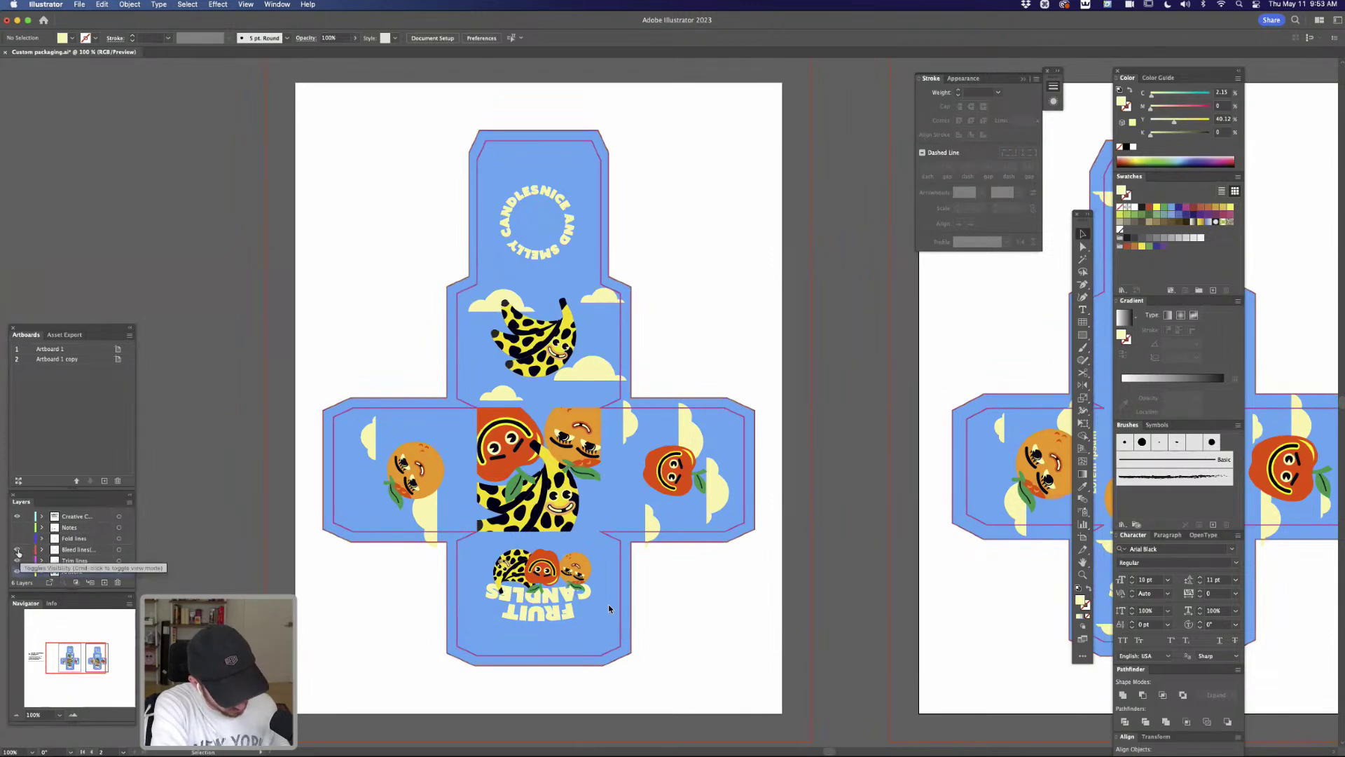
left_click(18, 550)
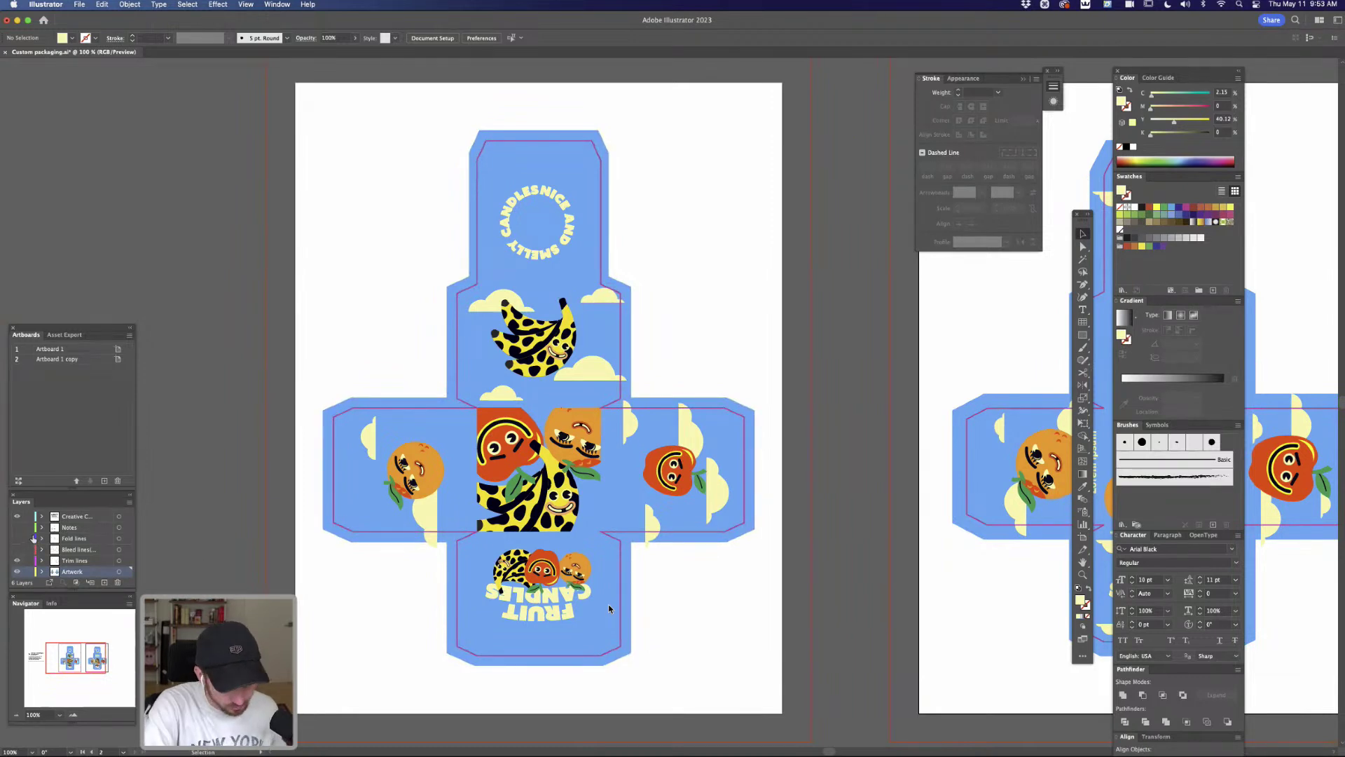
left_click(17, 538)
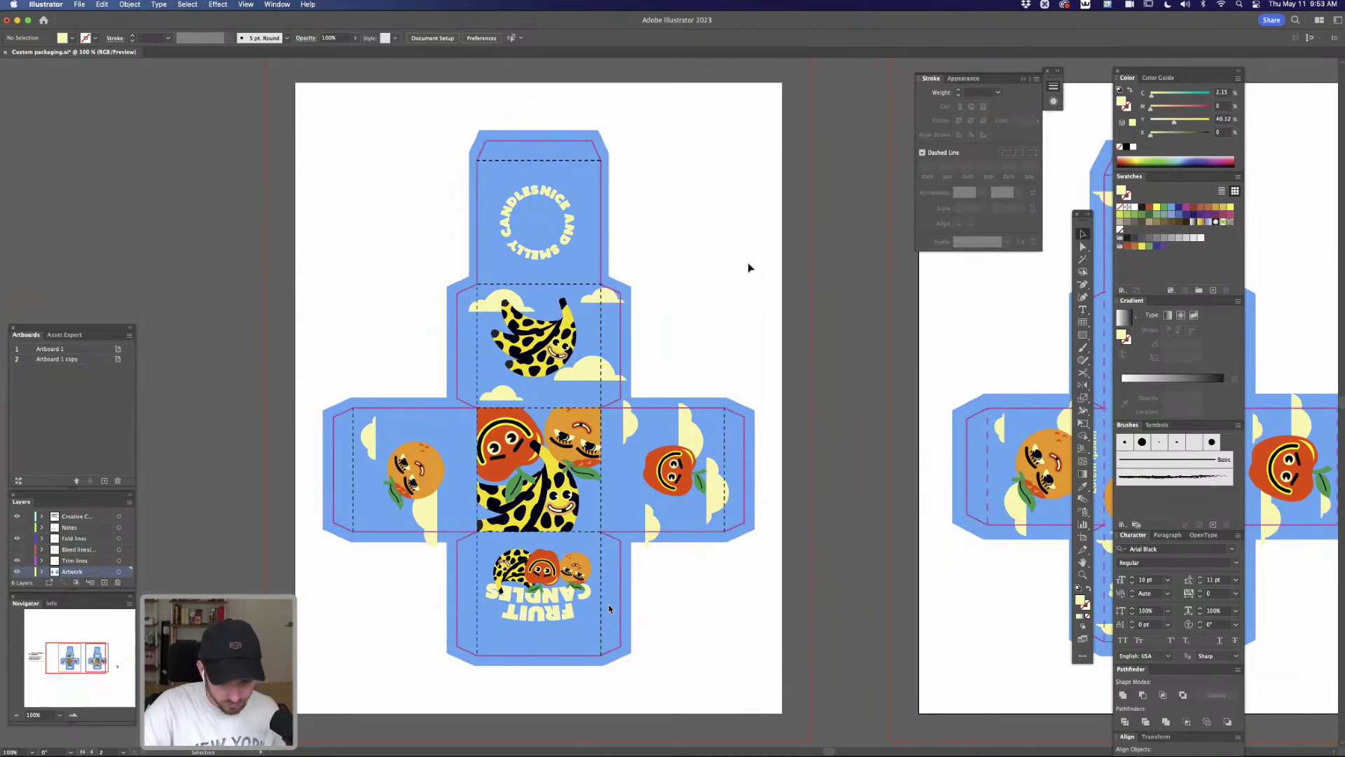
key("space")
left_click_drag(824, 344, 782, 315)
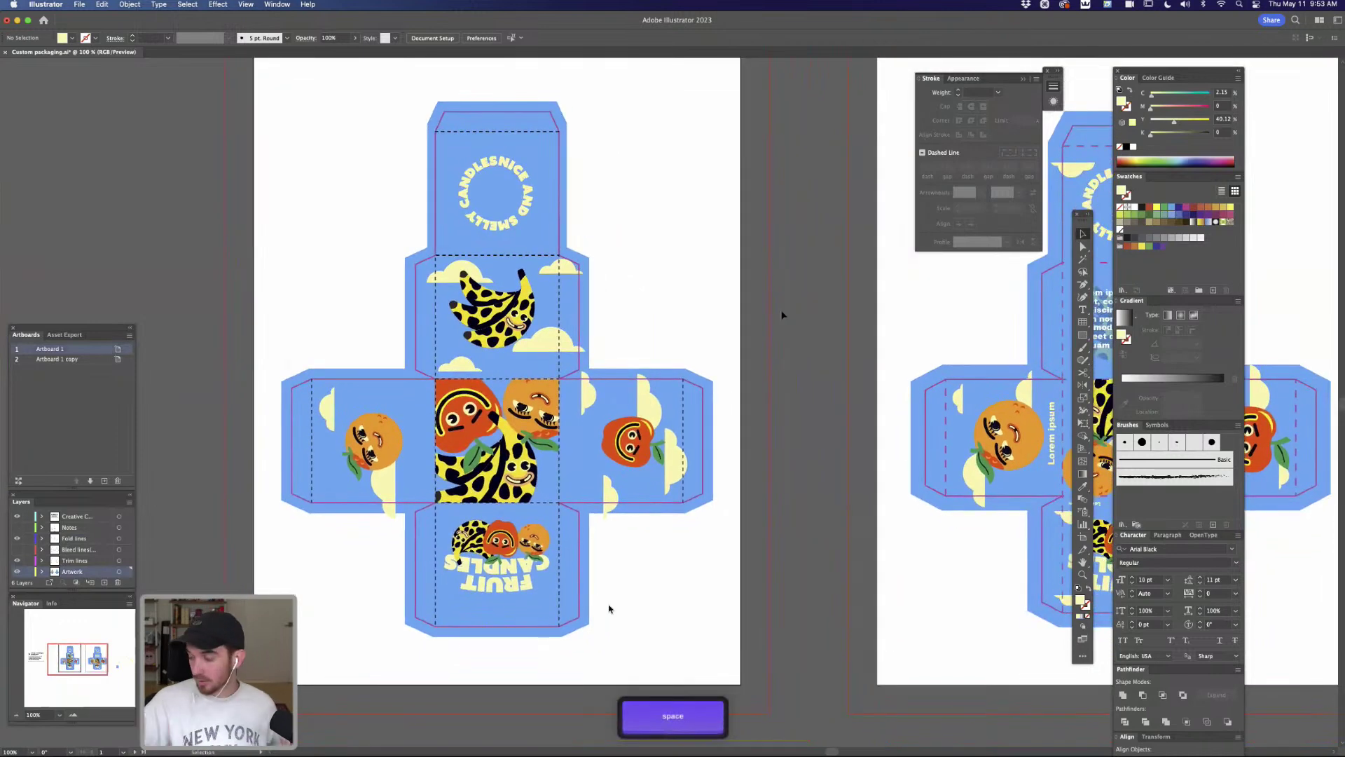